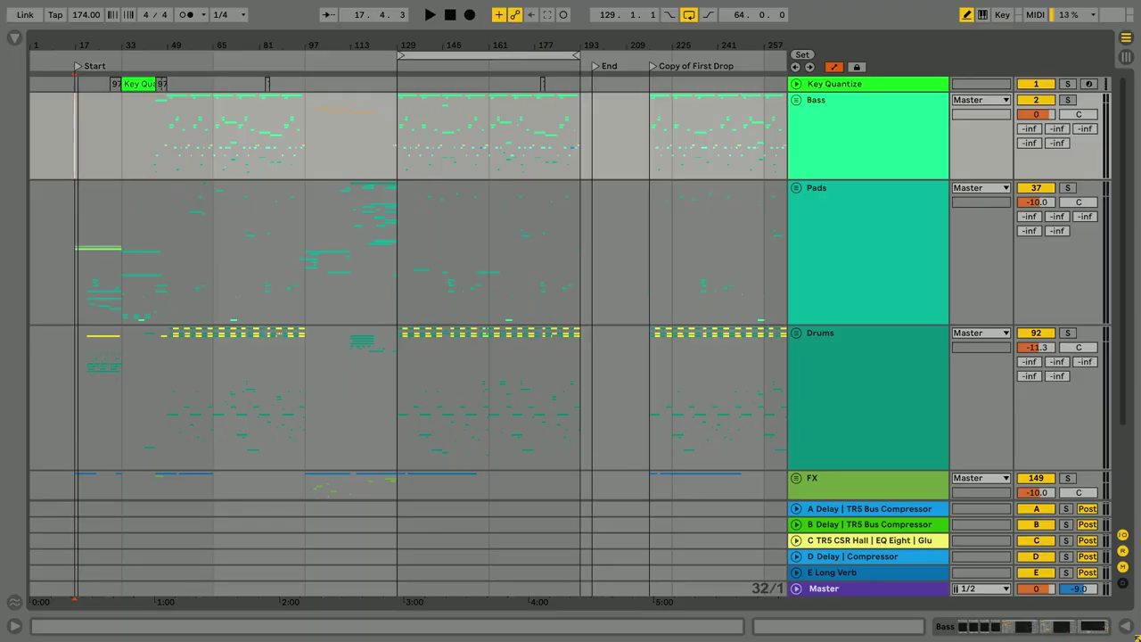
Expand the E Long Verb return track to view its DryWet automation and collapse it again.
scroll(418, 169, down, 5)
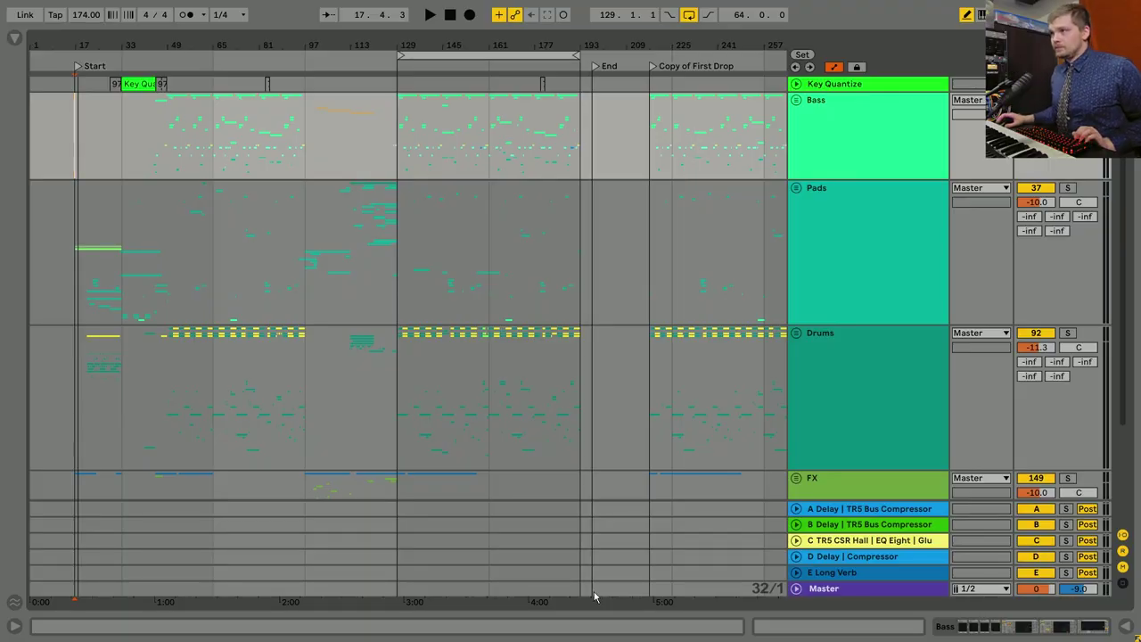
scroll(398, 332, down, 3)
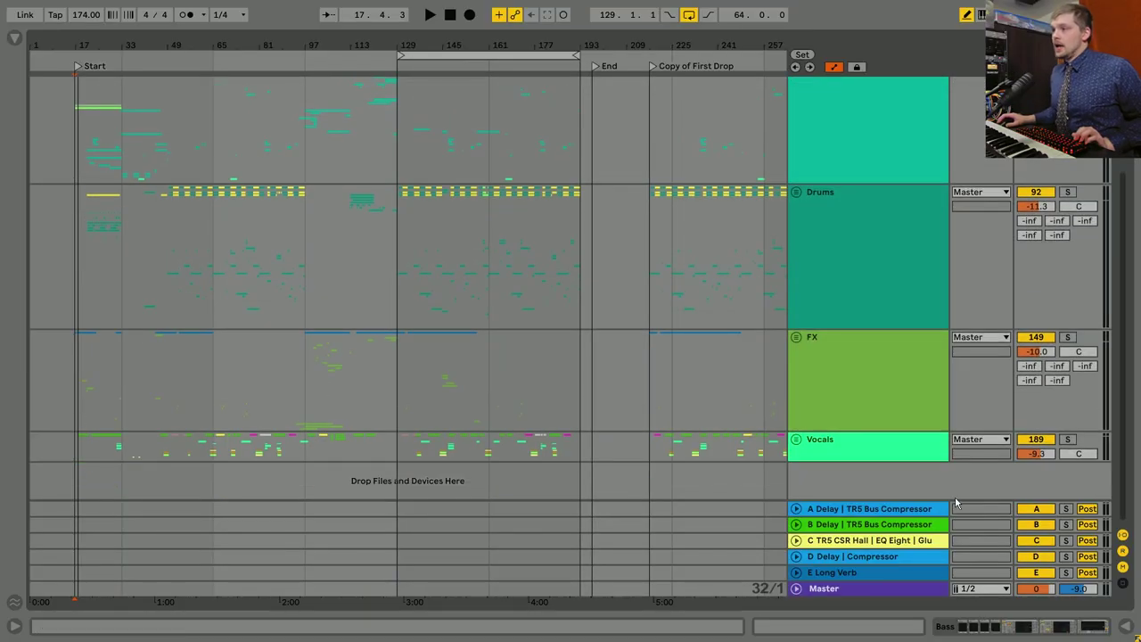
click(796, 573)
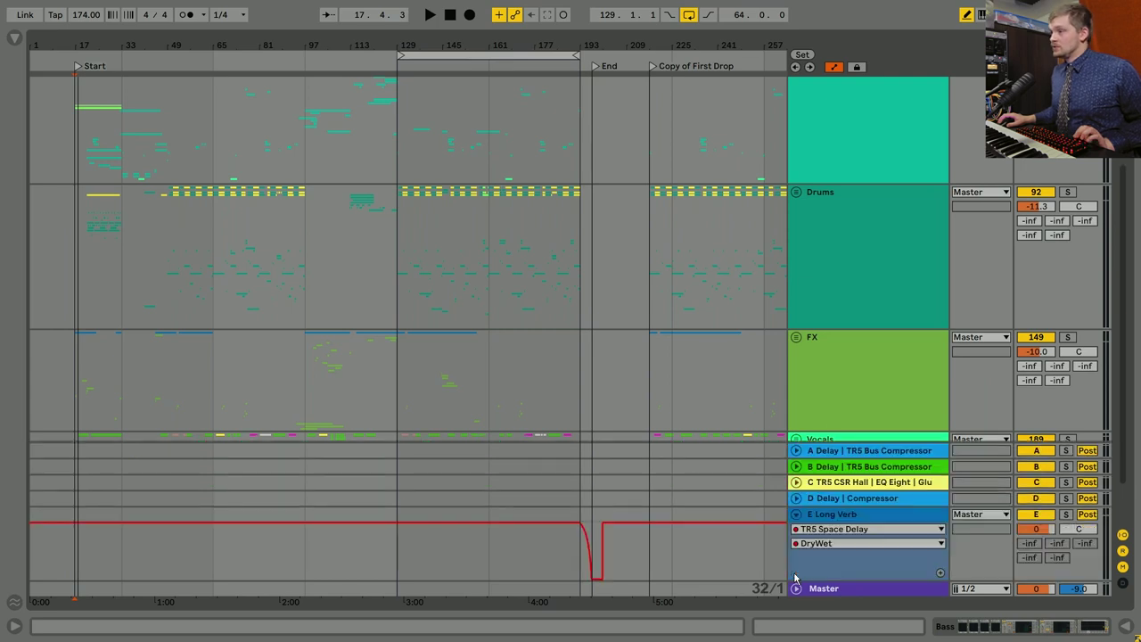
click(796, 514)
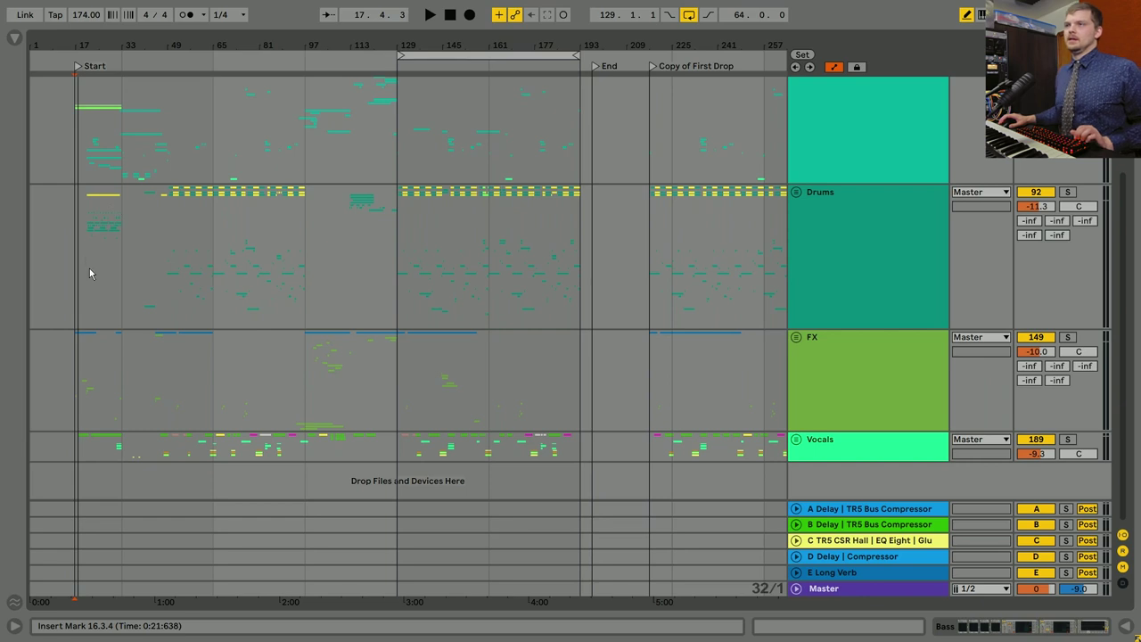
Examine the intro, build-up and start of the first drop across the track groups in the arrangement.
scroll(85, 256, up, 2)
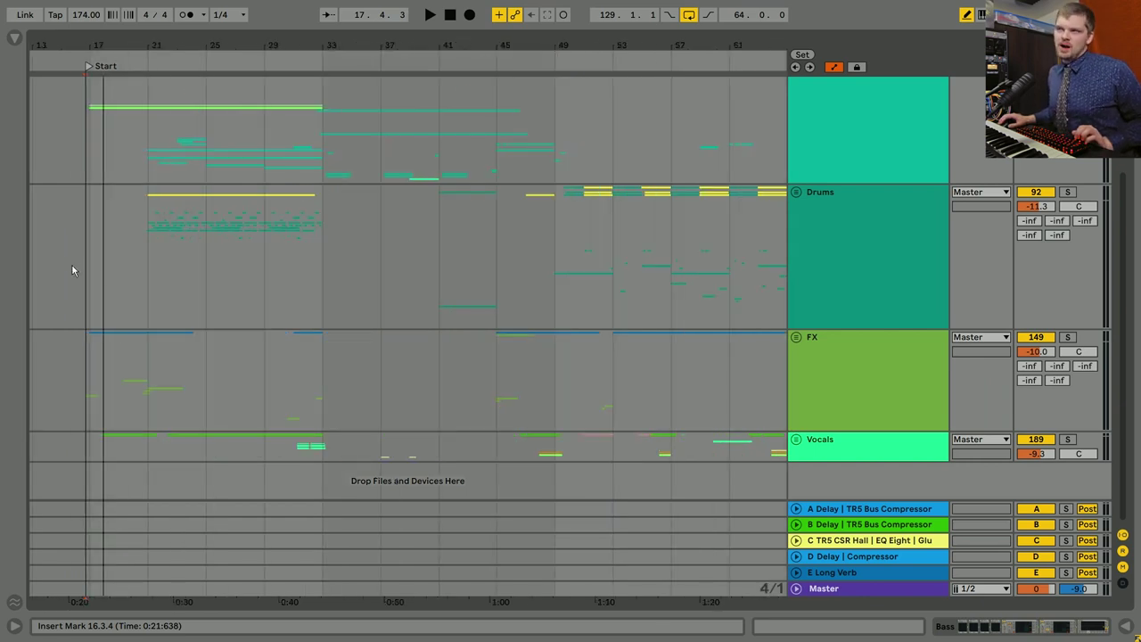
scroll(102, 252, up, 4)
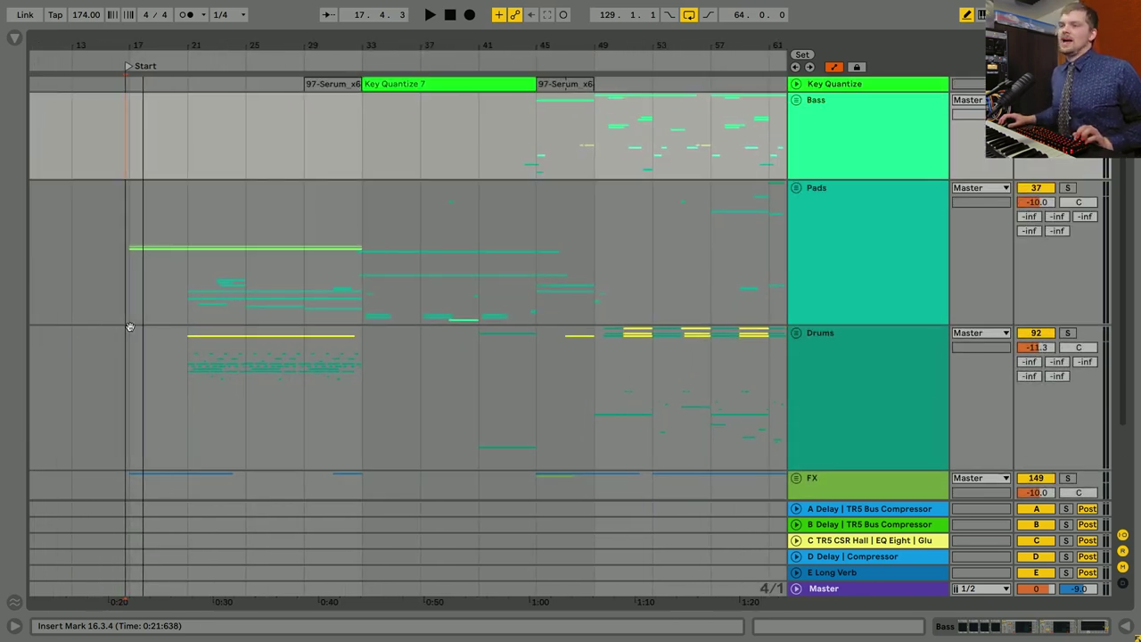
drag(111, 308, 164, 275)
drag(221, 234, 201, 278)
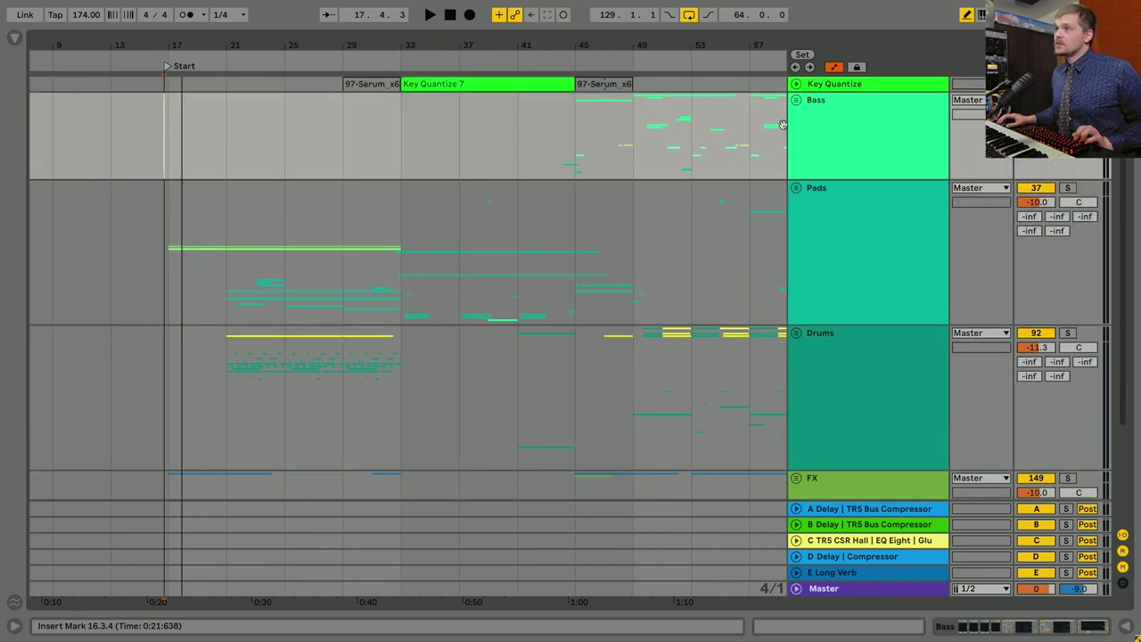
drag(518, 446, 596, 298)
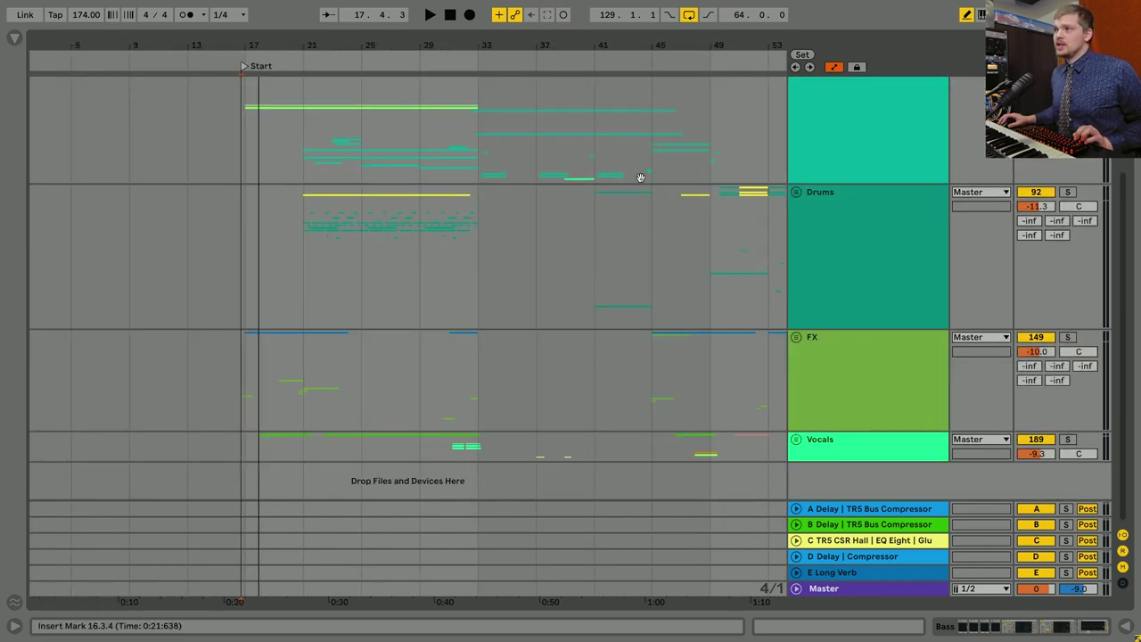
drag(735, 149, 354, 296)
scroll(475, 344, left, 2)
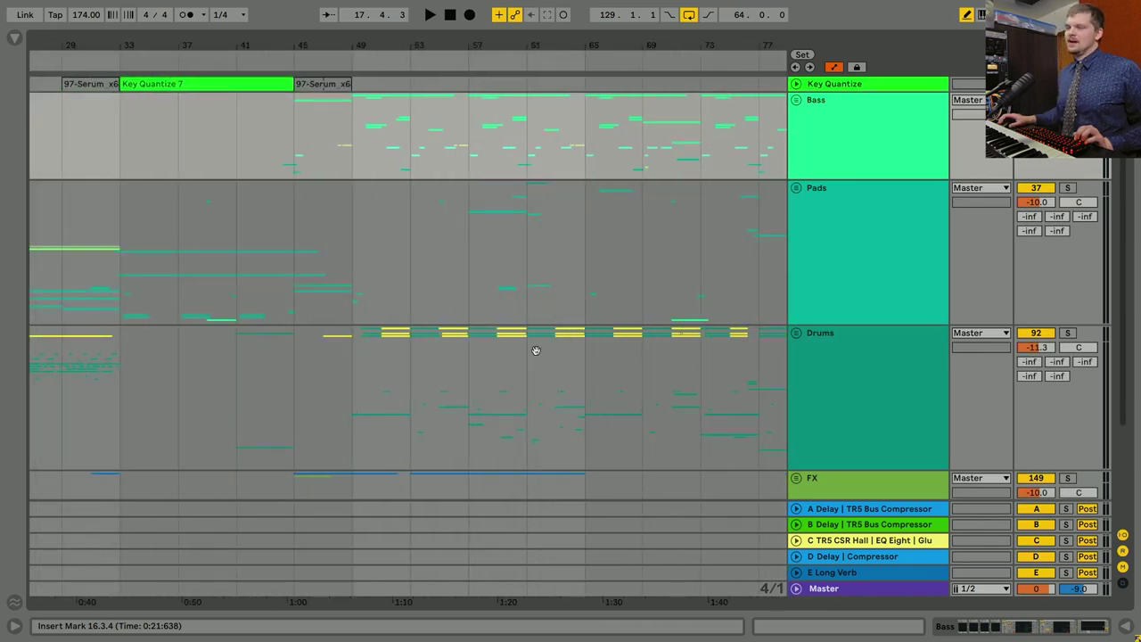
Unfold the Bass group to look through its bass tracks, and fold it back up.
click(796, 99)
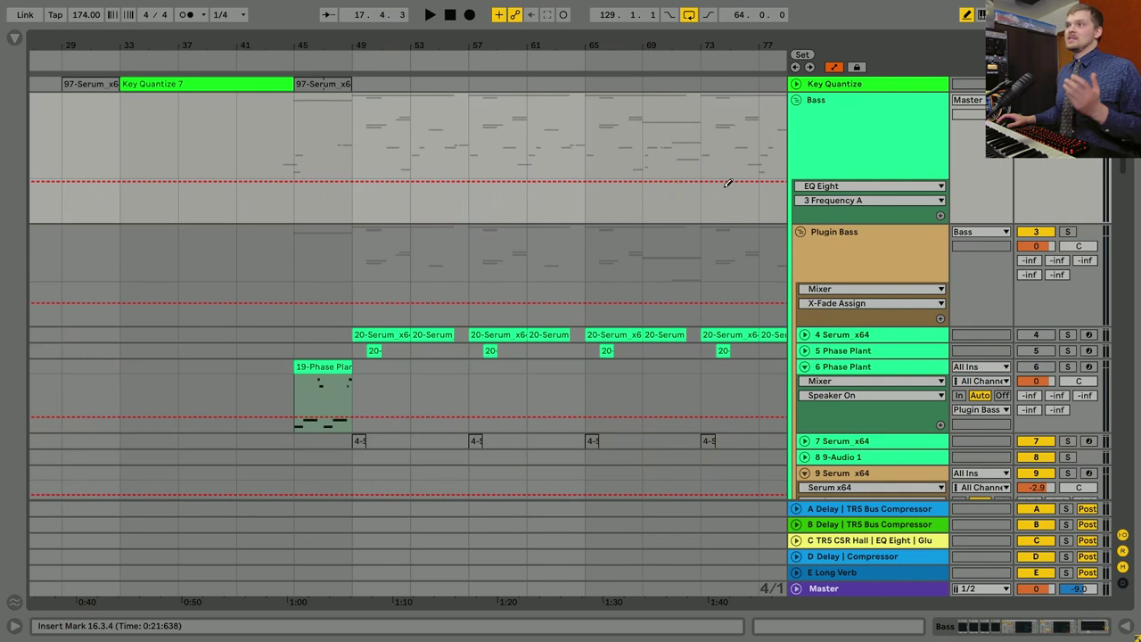
scroll(727, 183, down, 3)
click(801, 147)
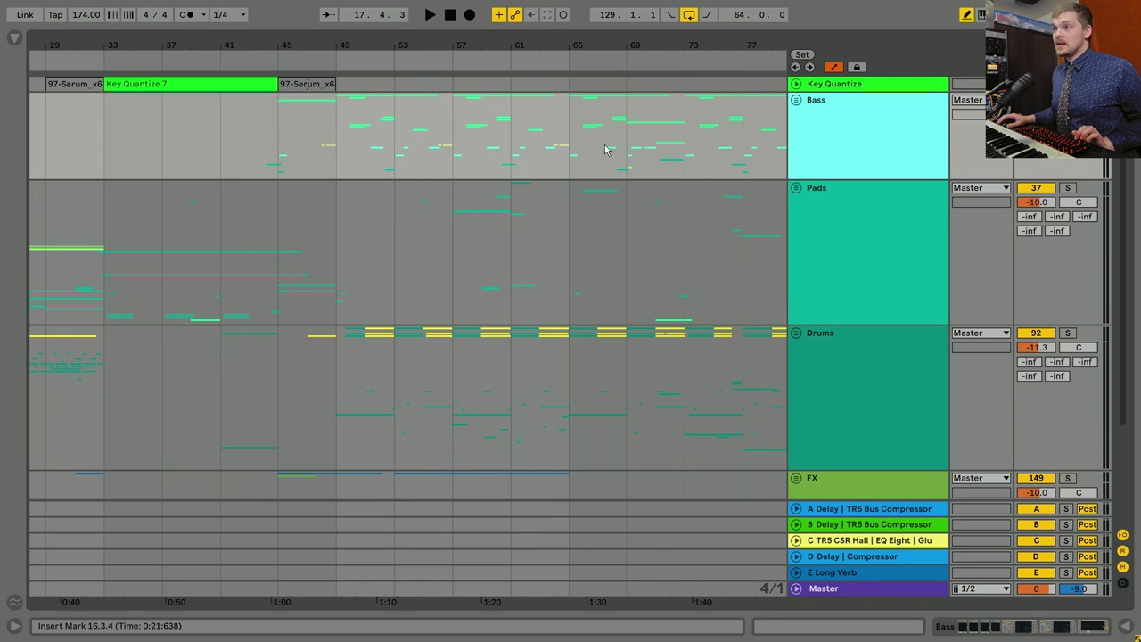
Unfold the Bass group again and bring its Resample Bass tracks into view.
key(w)
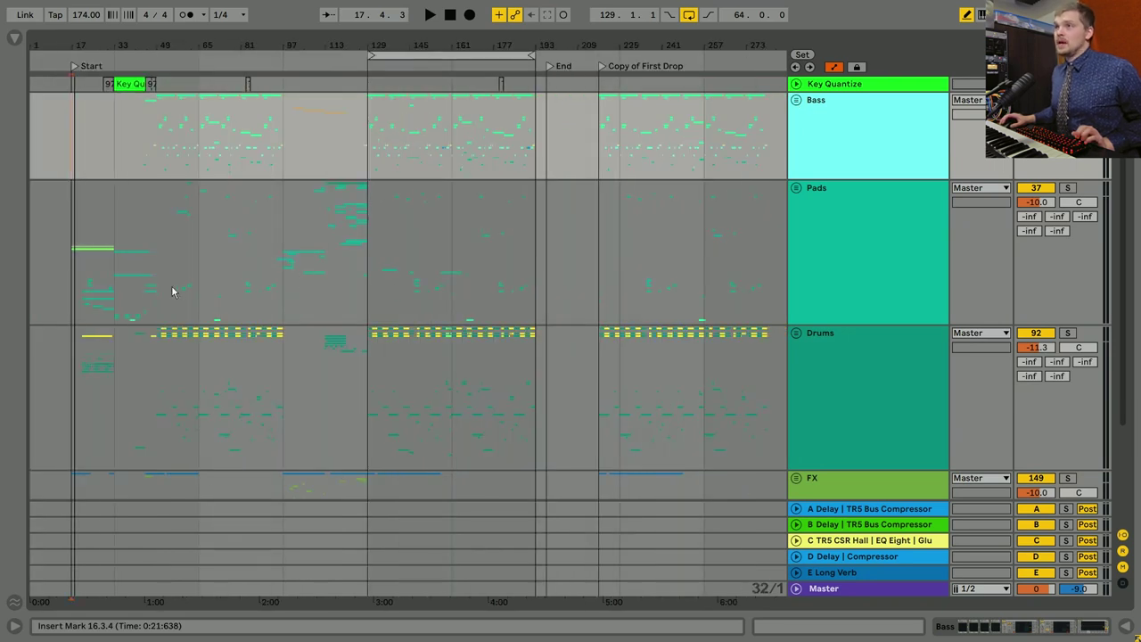
scroll(79, 247, up, 5)
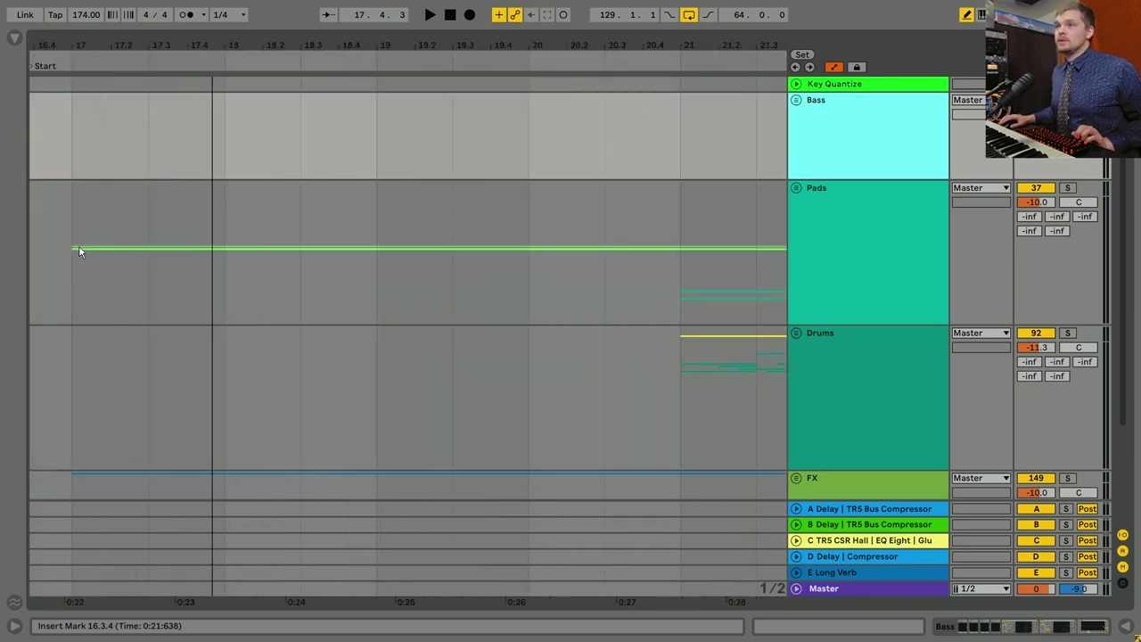
click(797, 100)
scroll(590, 298, right, 3)
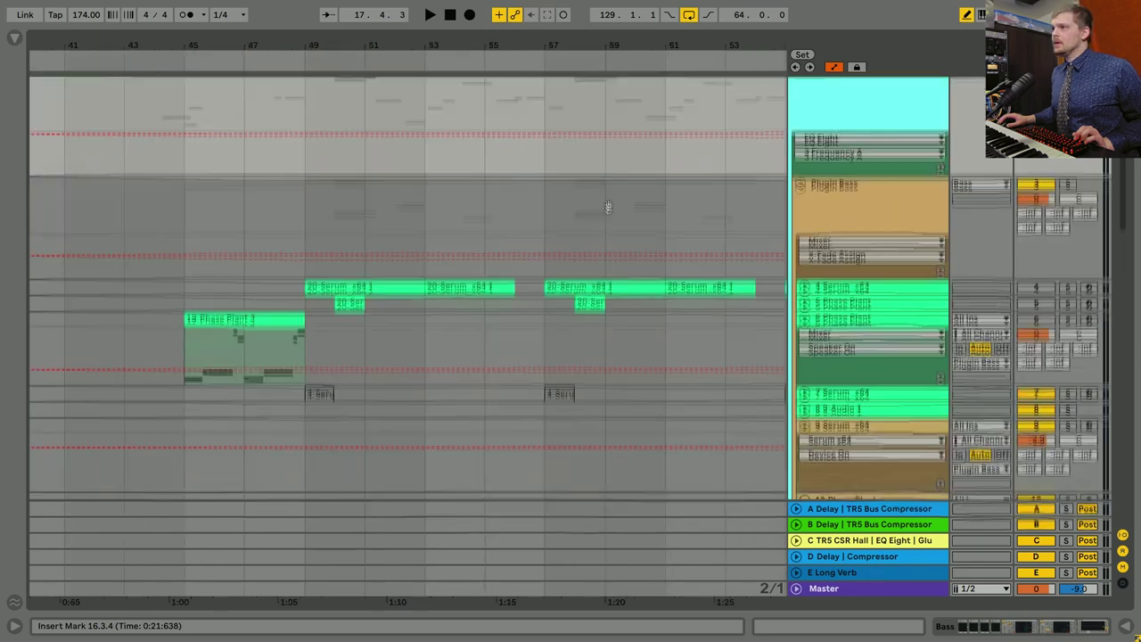
scroll(607, 208, down, 1)
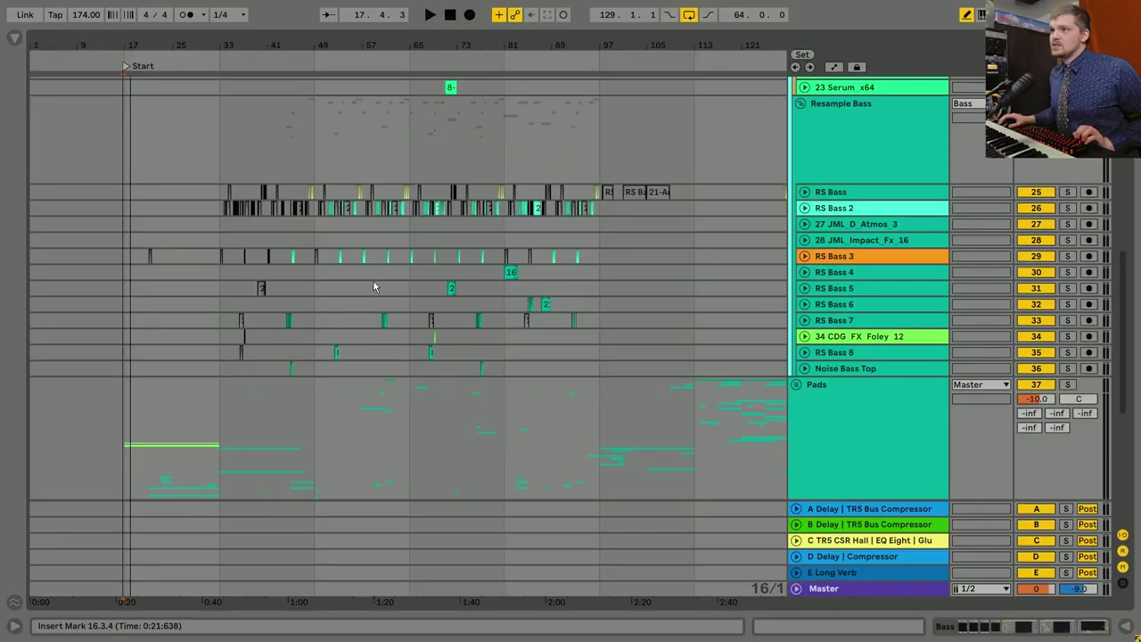
Examine how the clips are laid out on the Plugin Bass and Resample Bass tracks through the first drop.
scroll(374, 287, up, 3)
drag(374, 286, 454, 330)
drag(779, 316, 709, 281)
drag(707, 144, 698, 392)
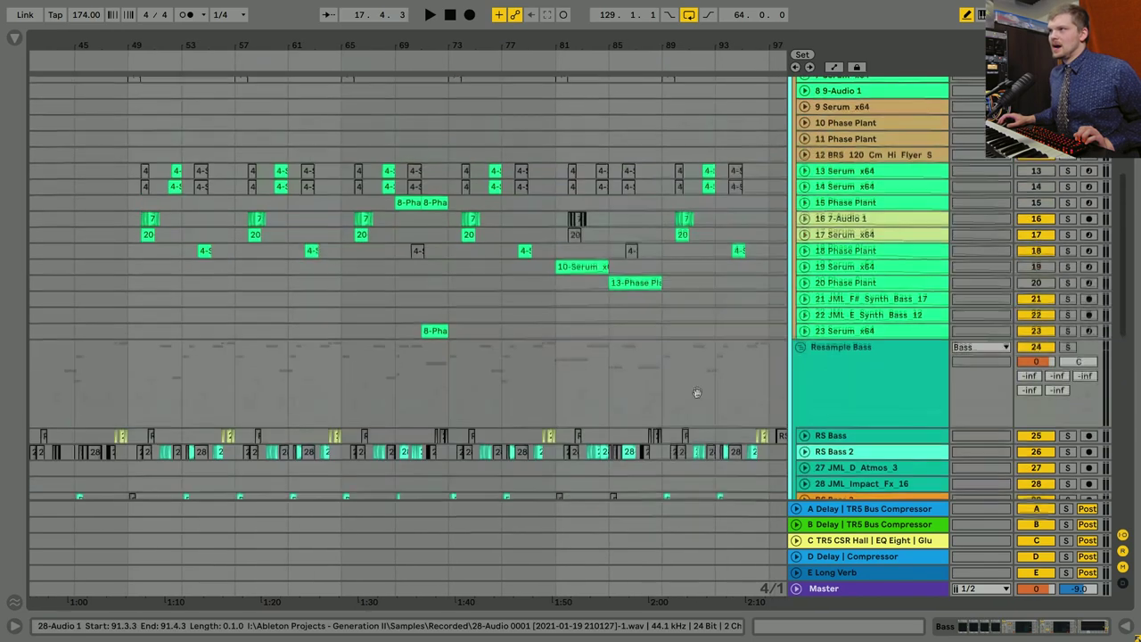
drag(651, 267, 740, 443)
drag(656, 380, 682, 277)
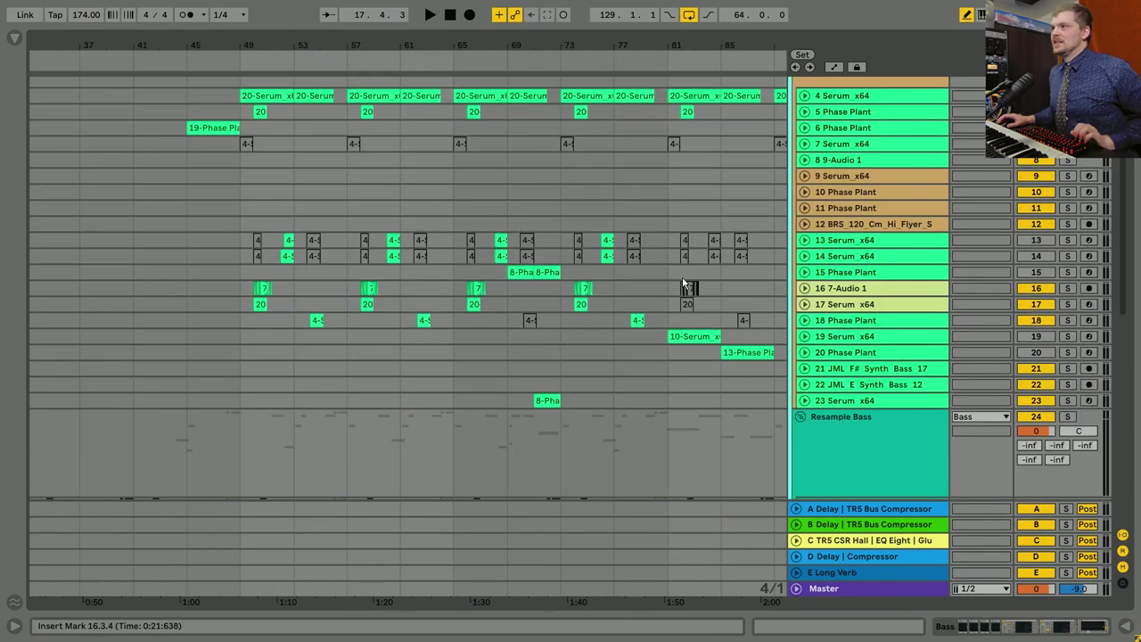
scroll(527, 372, down, 5)
drag(527, 372, 644, 332)
scroll(643, 331, up, 10)
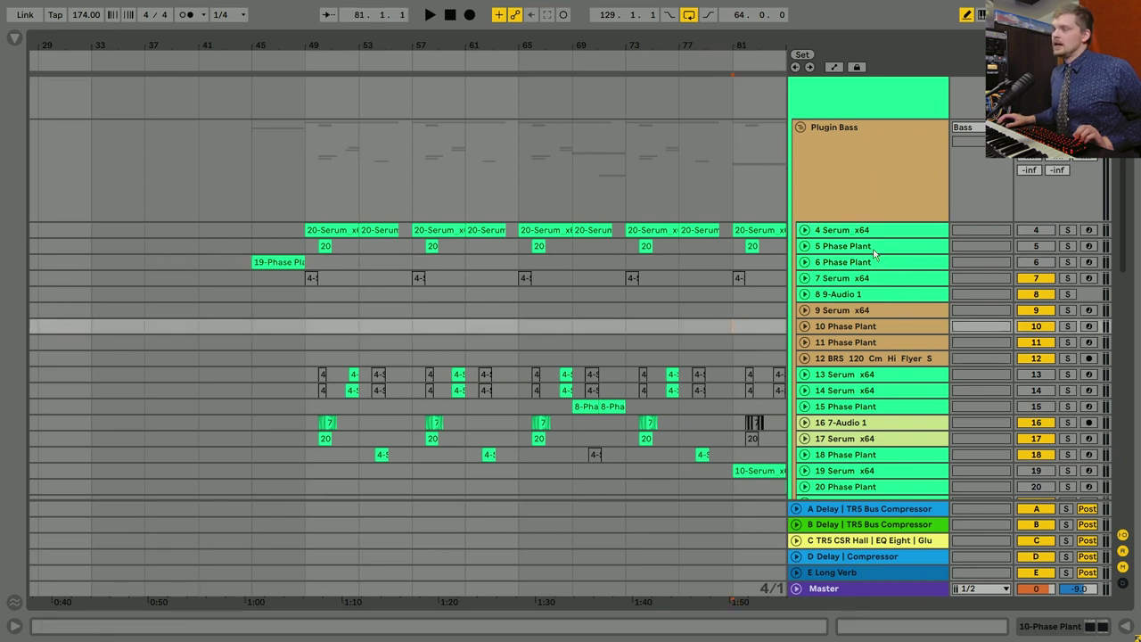
scroll(485, 387, down, 10)
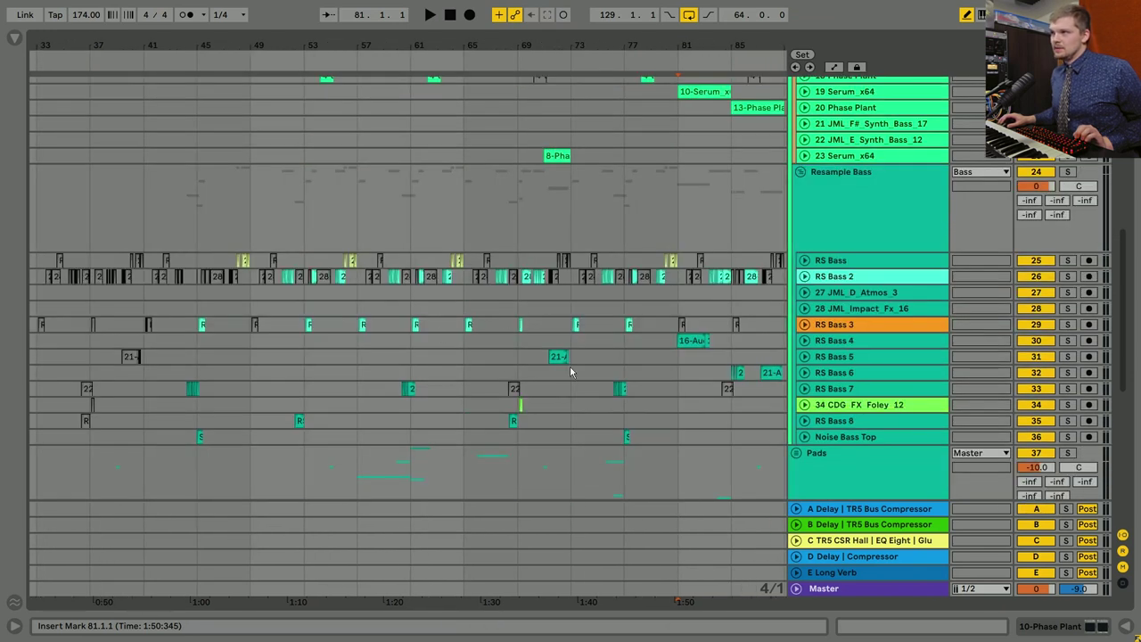
Unfold and solo the 4 Serum_x64 track and play its MIDI clips from bar 65.
scroll(764, 359, up, 10)
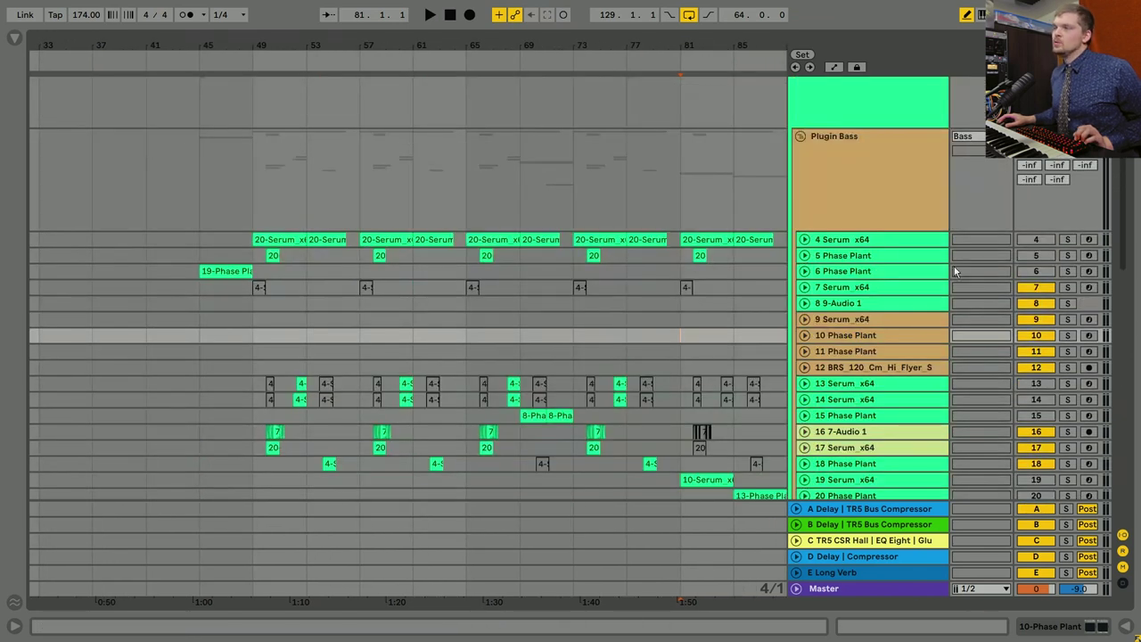
click(858, 246)
click(804, 240)
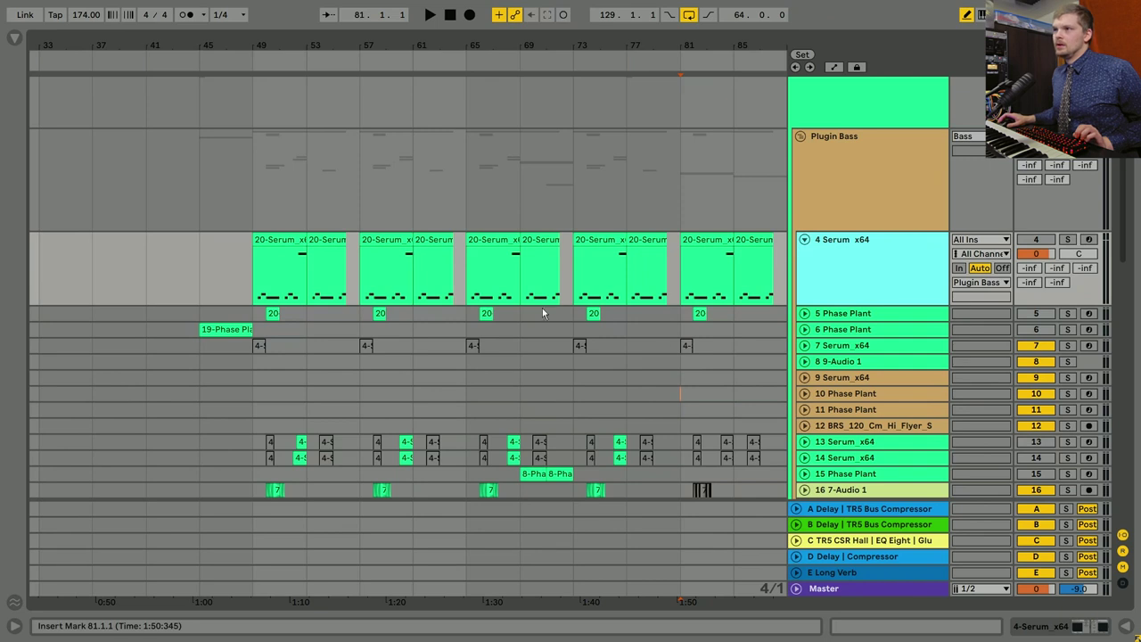
scroll(481, 298, up, 8)
click(437, 296)
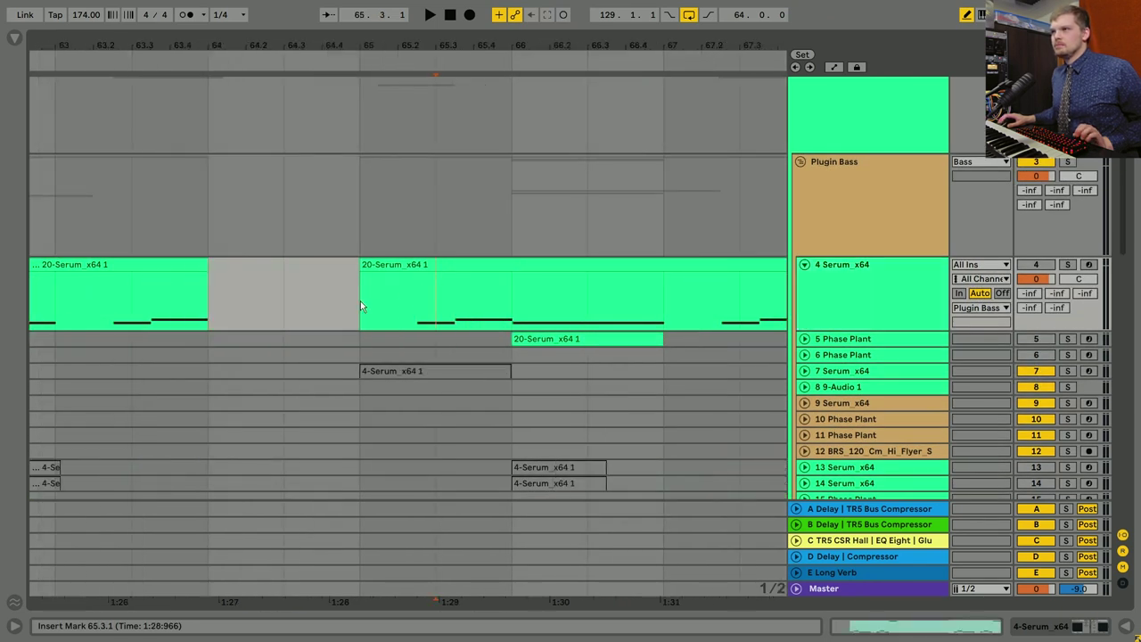
key(space)
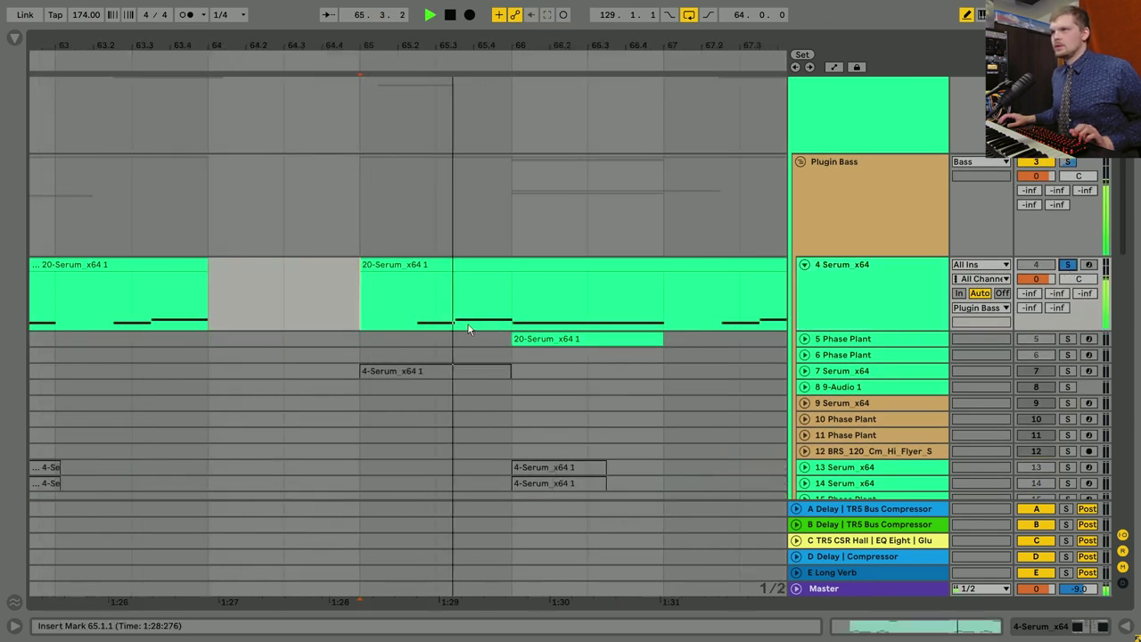
Show the device chain of the 4 Serum_x64 track and toggle its plug-in windows.
click(861, 313)
click(1087, 626)
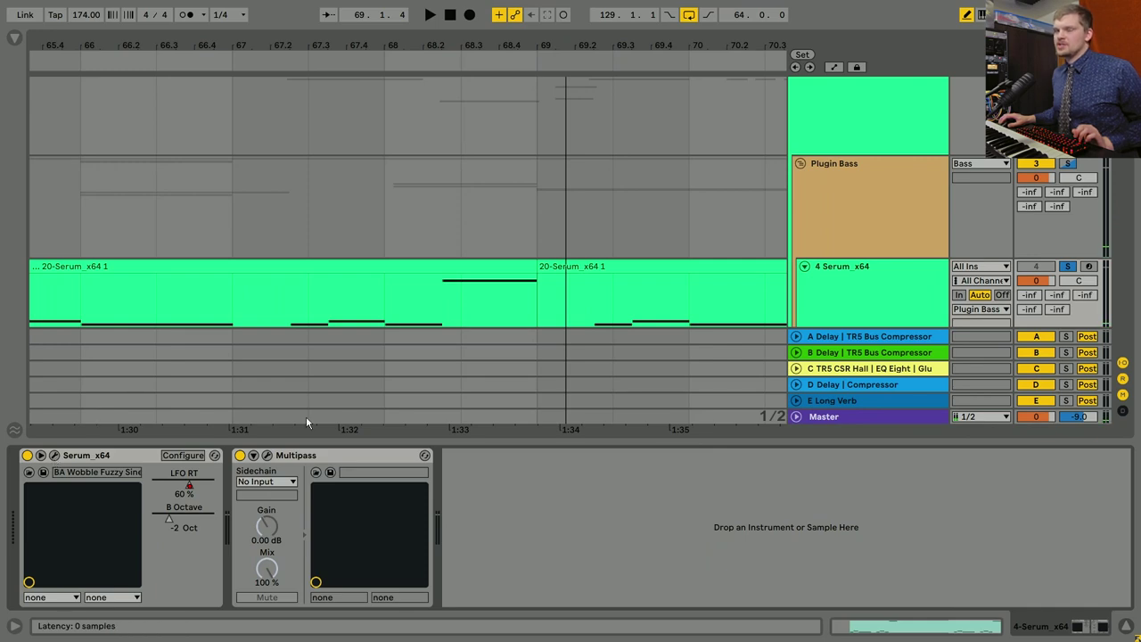
key(ctrl+alt+p)
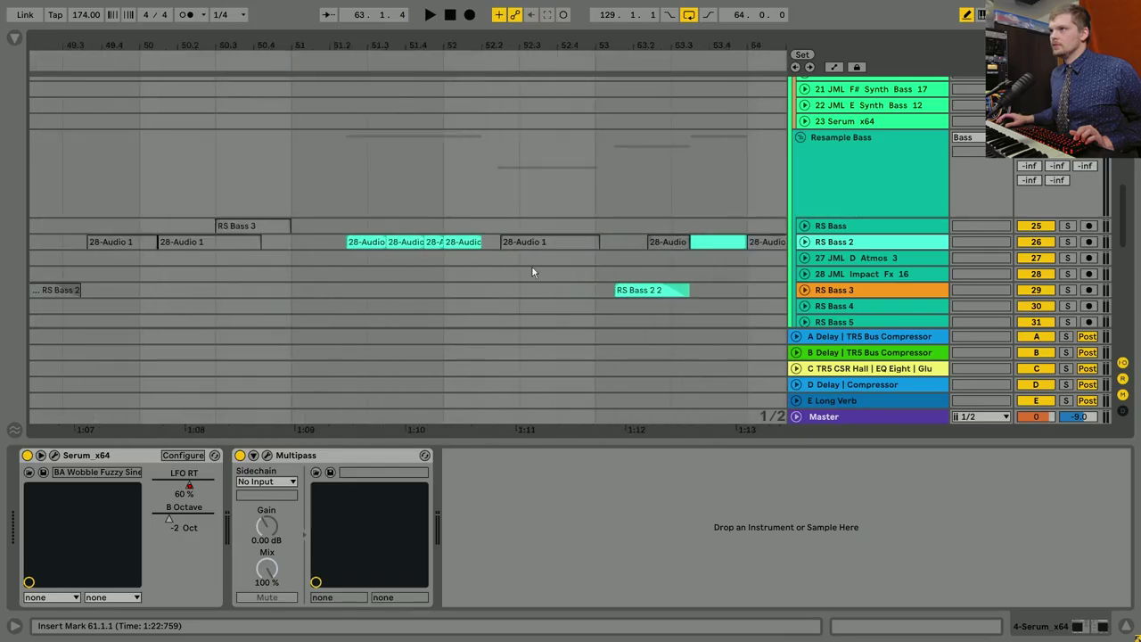
Unfold and solo the RS Bass 2 track and play its 28-Audio 1 clips from 51.2.2.
click(803, 242)
click(414, 284)
click(1052, 256)
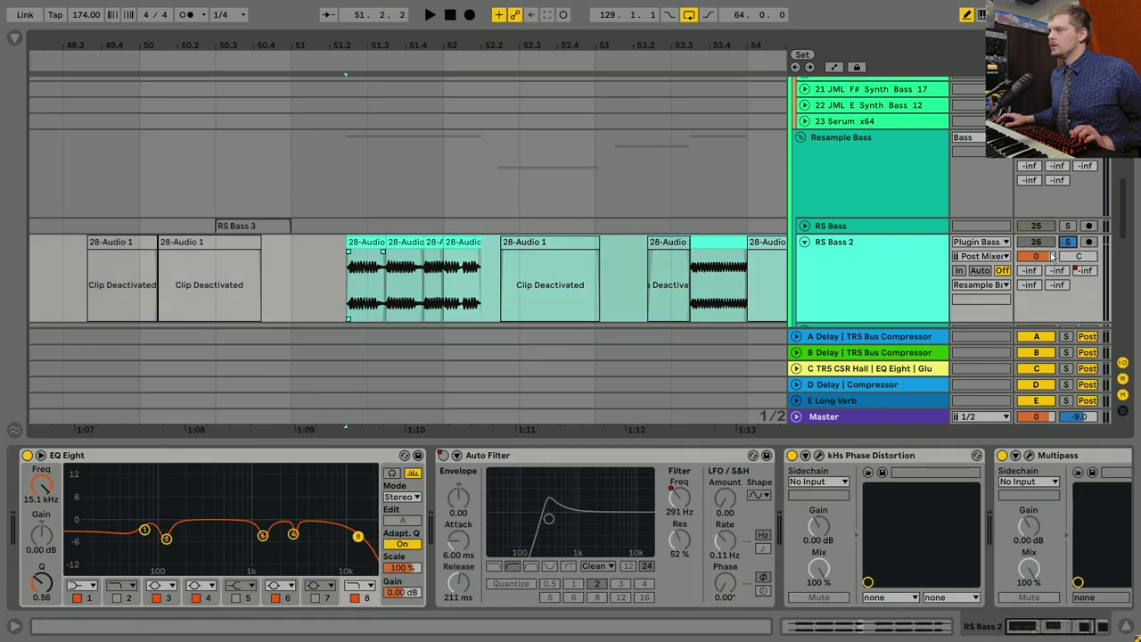
click(342, 286)
key(space)
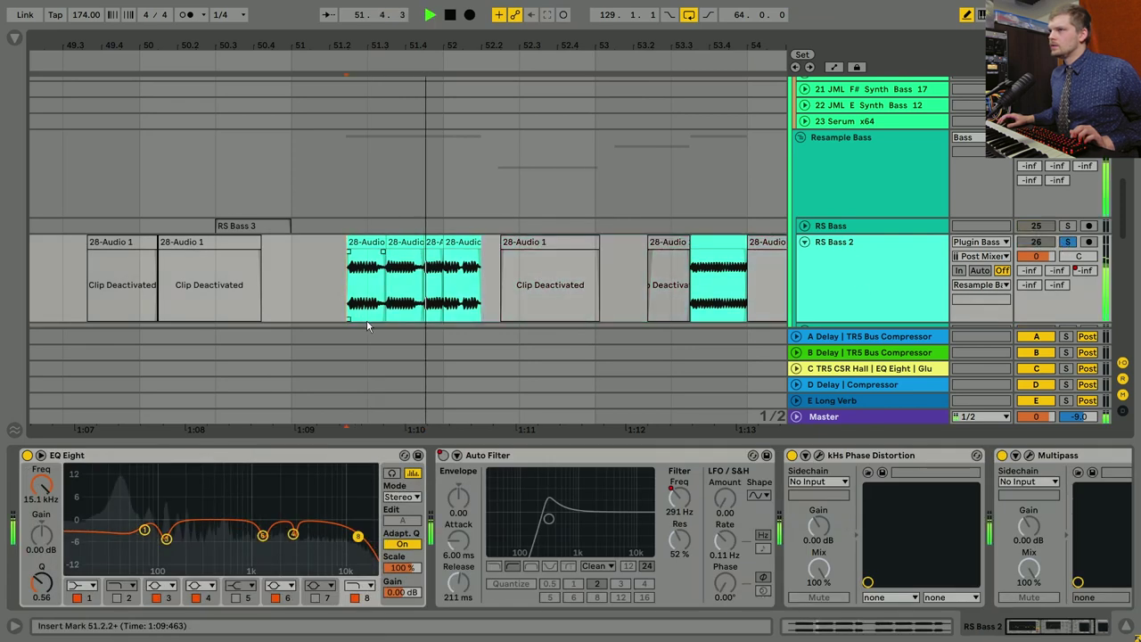
key(space)
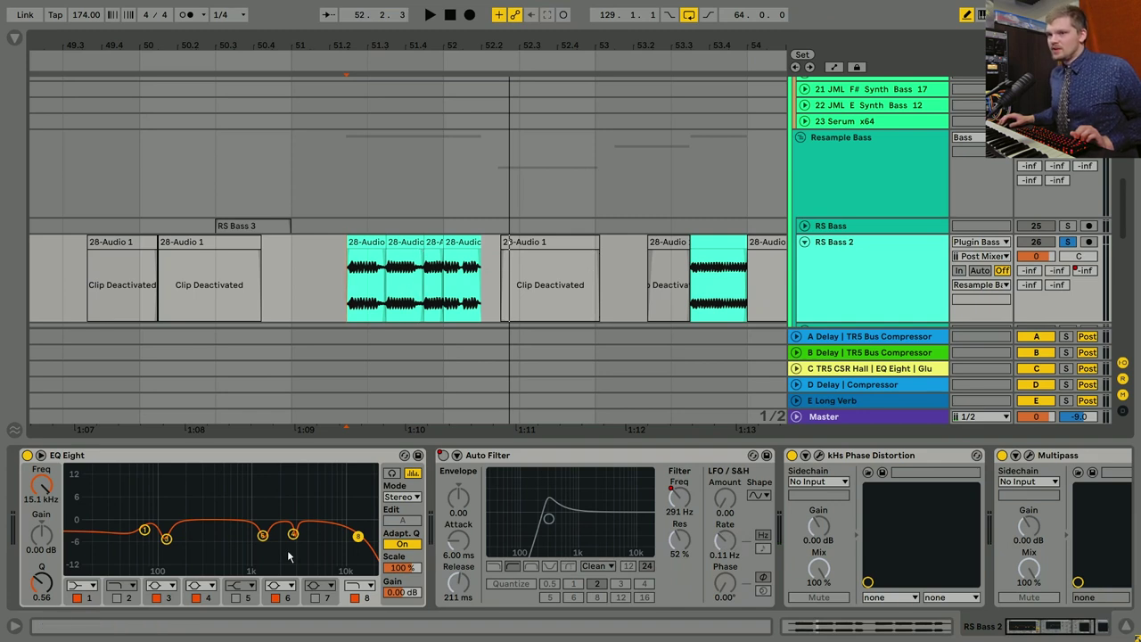
Open the kHs Phase Distortion window on RS Bass 2 and place it over the arrangement.
scroll(626, 533, right, 3)
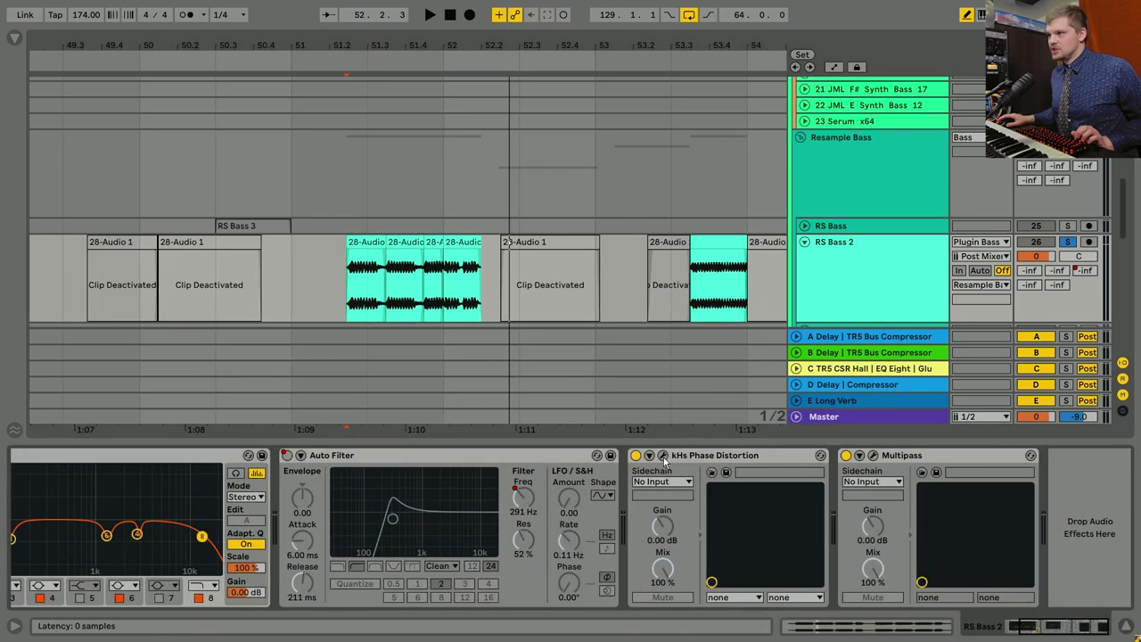
click(662, 454)
drag(560, 228, 392, 247)
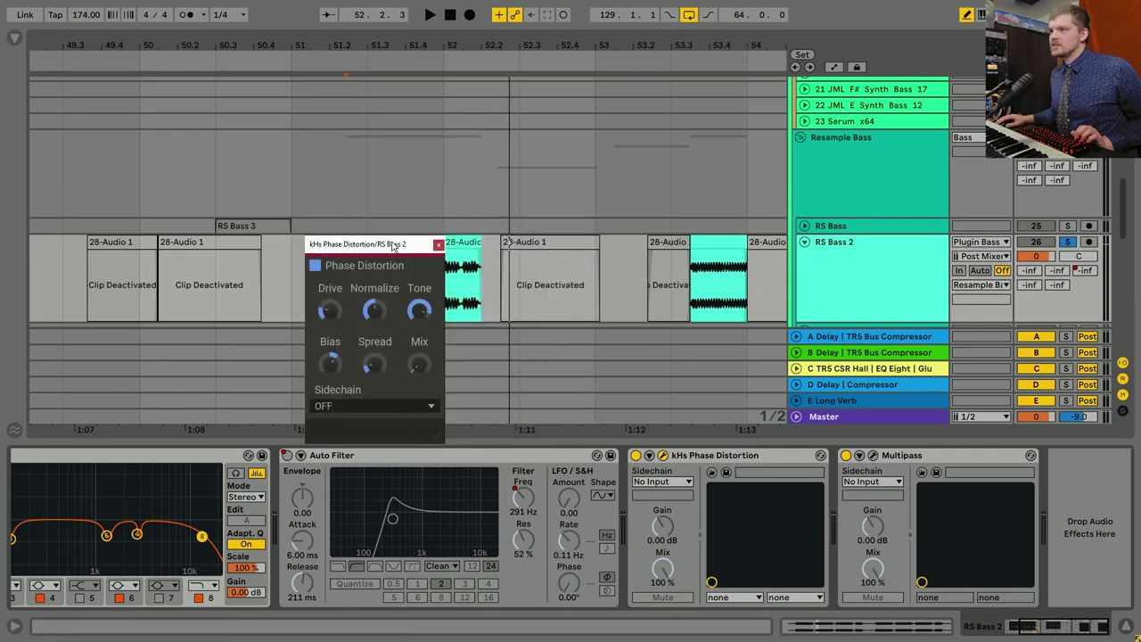
Open Multipass on RS Bass 2 and audition the clips from bar 51 with its Stereo module bypassed.
click(873, 455)
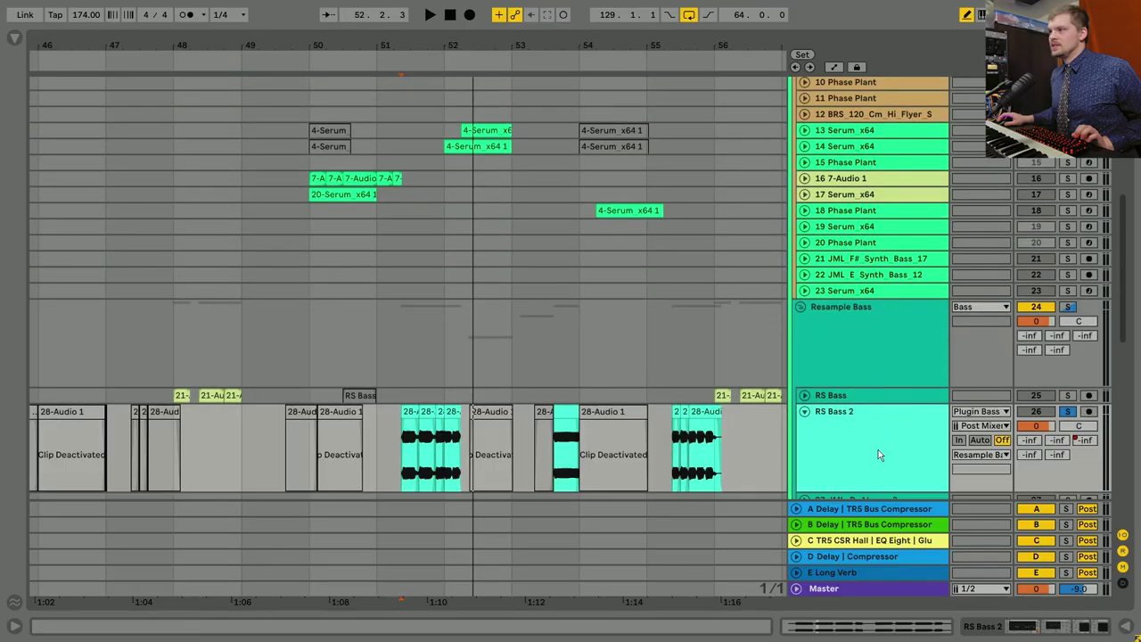
click(1051, 627)
click(875, 455)
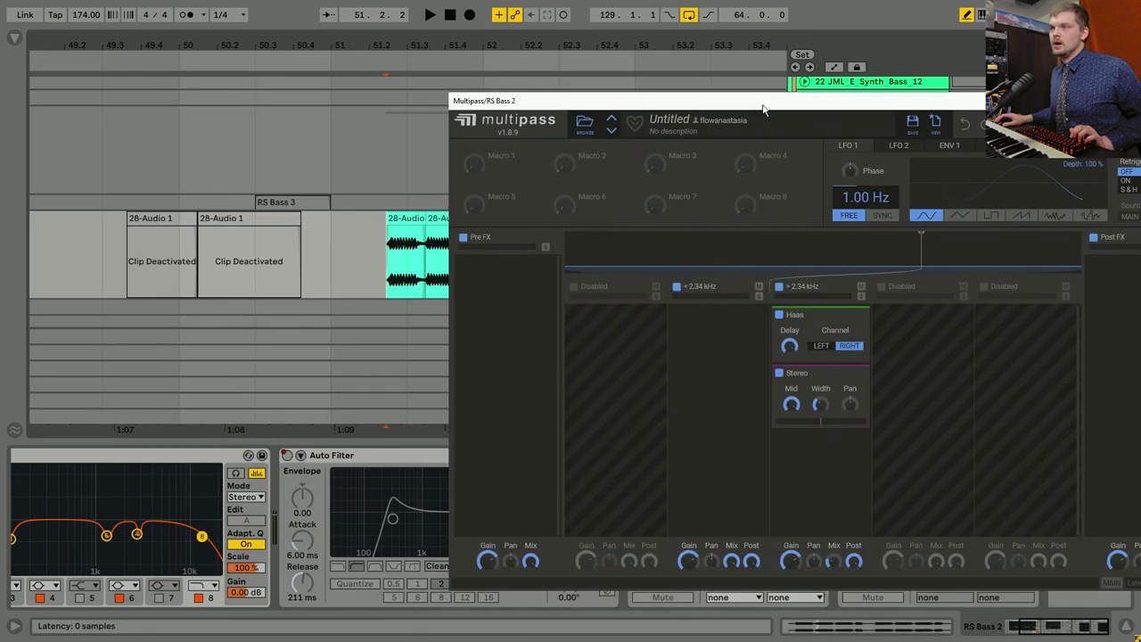
key(space)
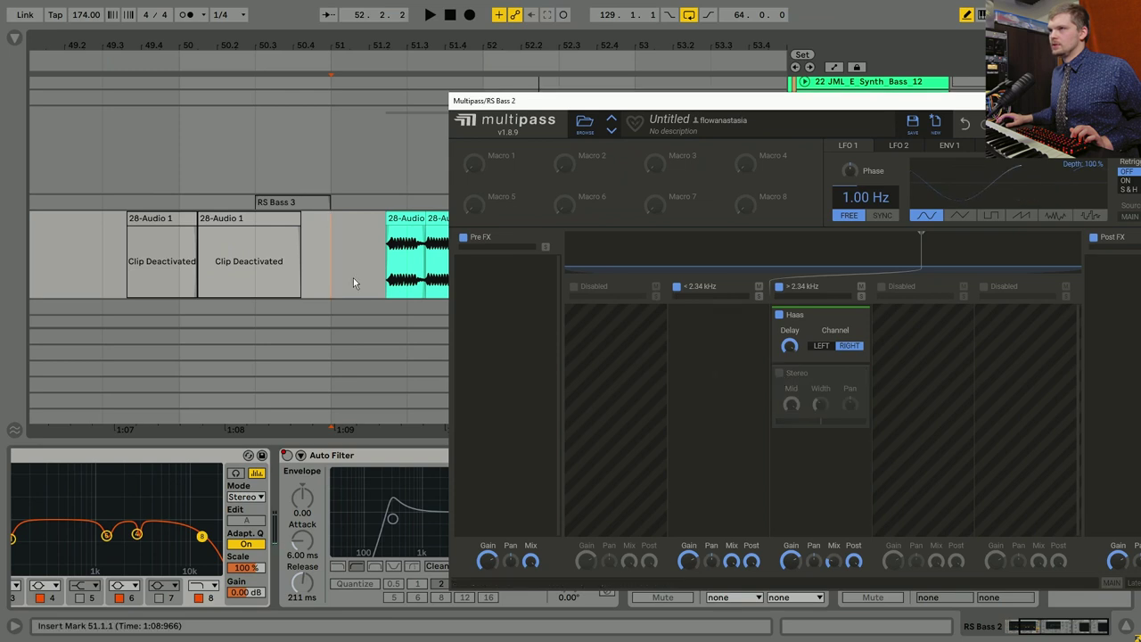
key(space)
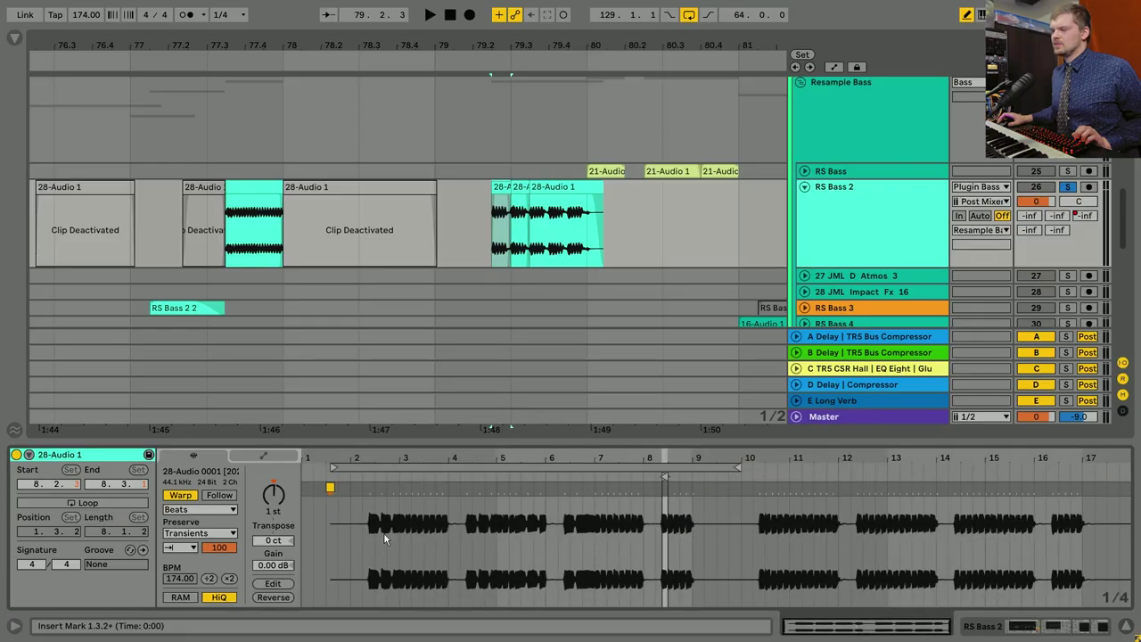
Inspect the 28-Audio 1 clip's waveform around 8.2 to 8.3 and hide the clip view.
scroll(680, 535, up, 5)
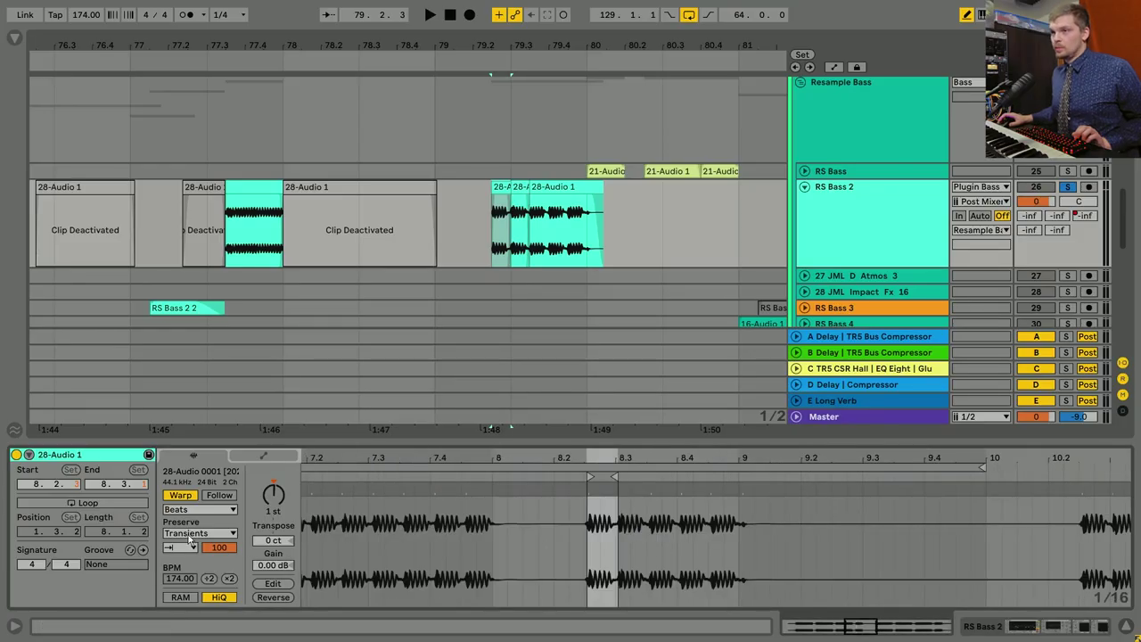
key(ctrl+alt+l)
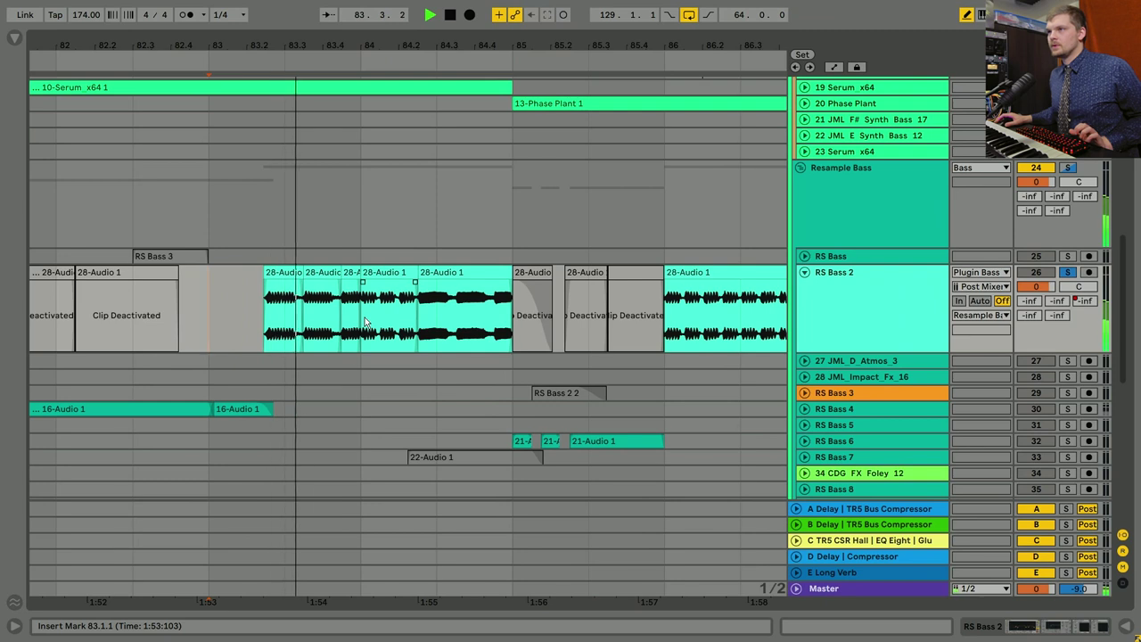
Show the RS Bass 2 device chain and play the track's 28-Audio 1 clips from 83.2.2.
drag(426, 344, 505, 348)
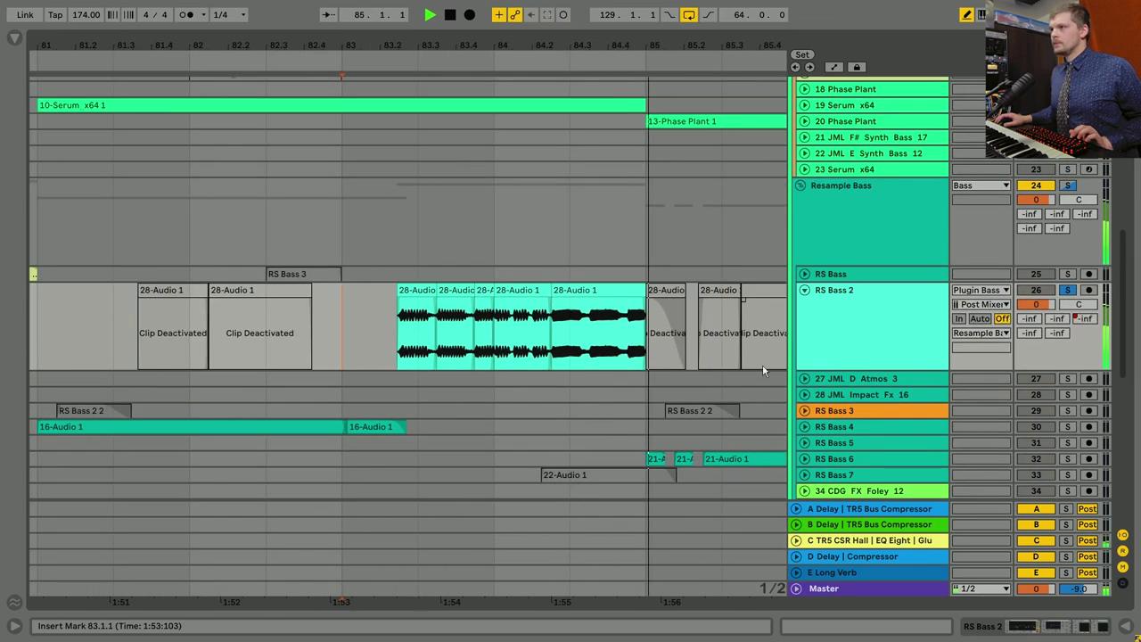
click(877, 321)
click(1079, 628)
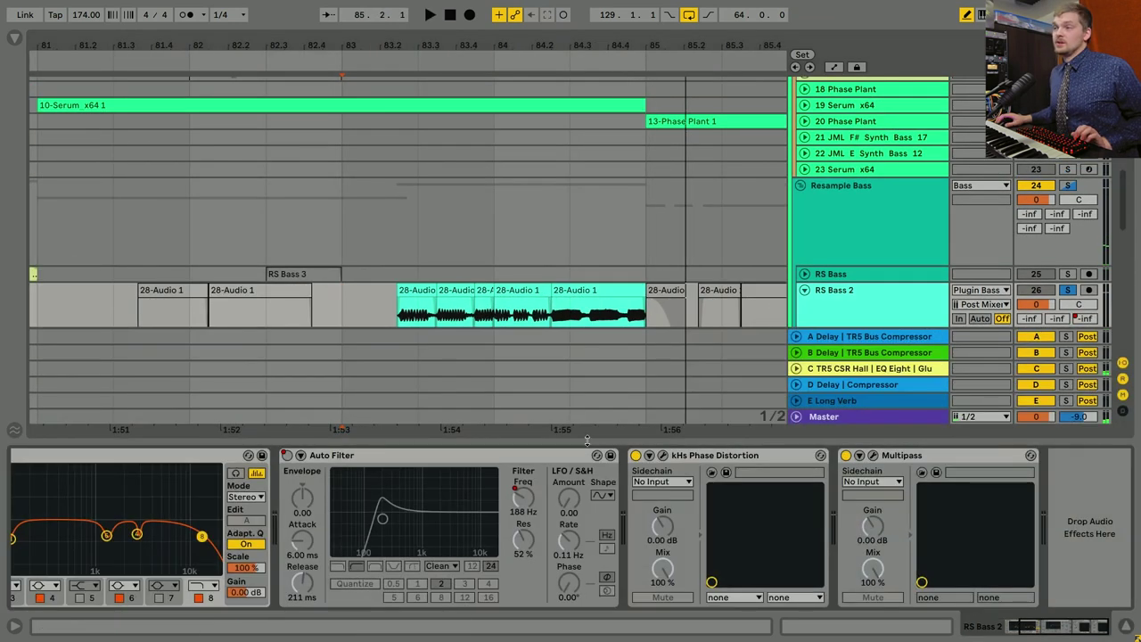
drag(507, 295, 521, 167)
click(410, 200)
key(space)
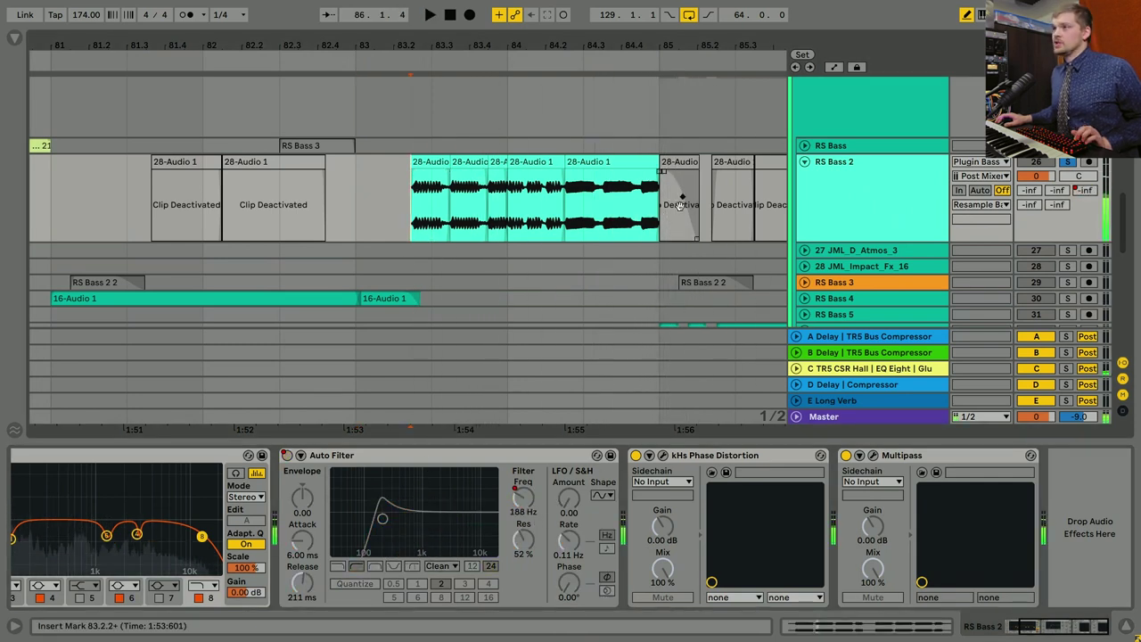
key(space)
Open the 28-Audio 1 clip at bar 86 in the clip view and play it from 86.1.1.
click(505, 181)
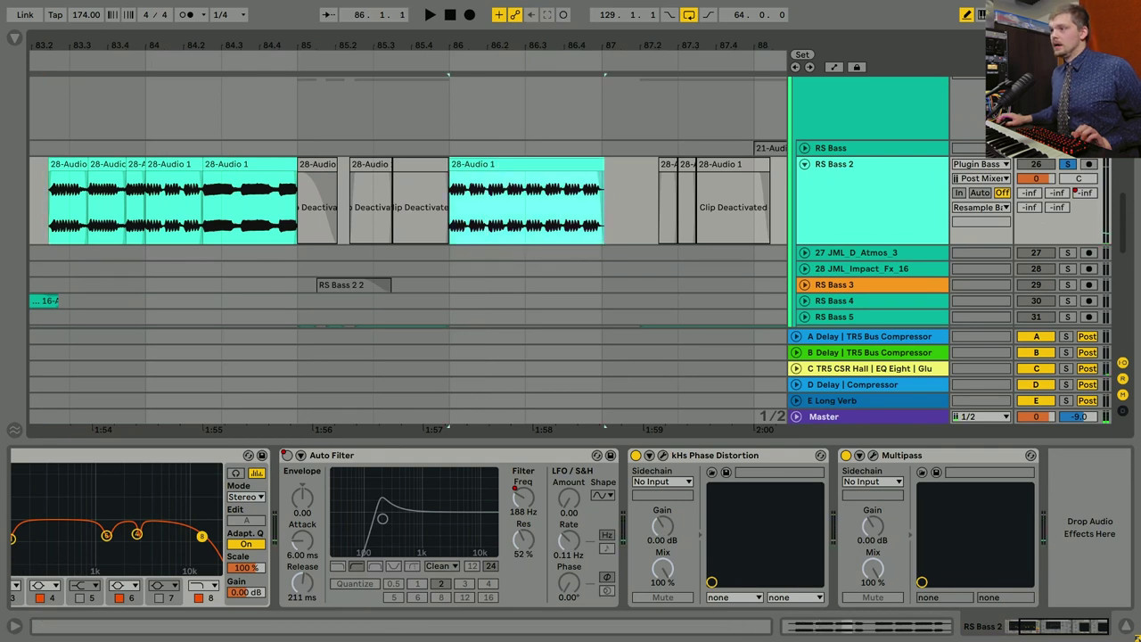
click(864, 628)
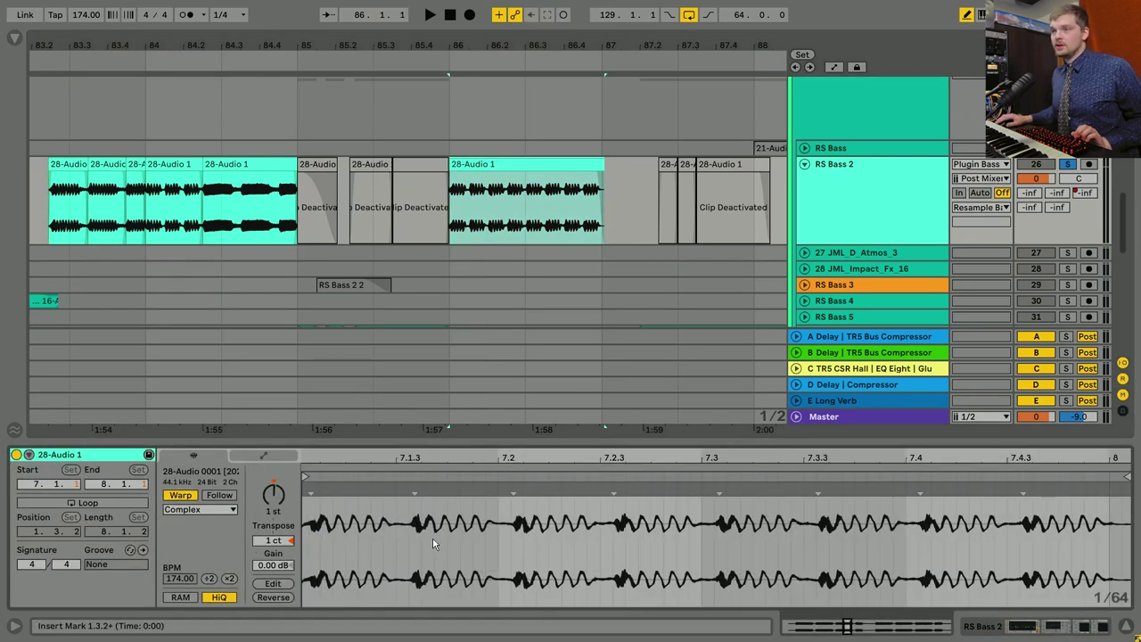
scroll(433, 543, down, 10)
scroll(512, 528, up, 3)
click(439, 226)
key(space)
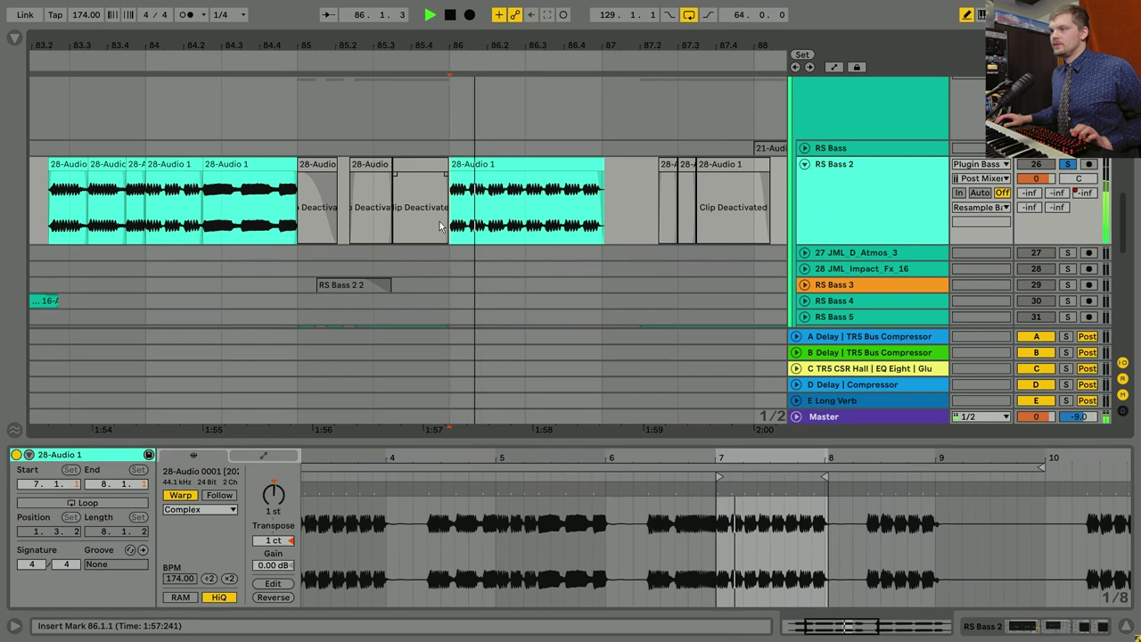
drag(566, 217, 490, 216)
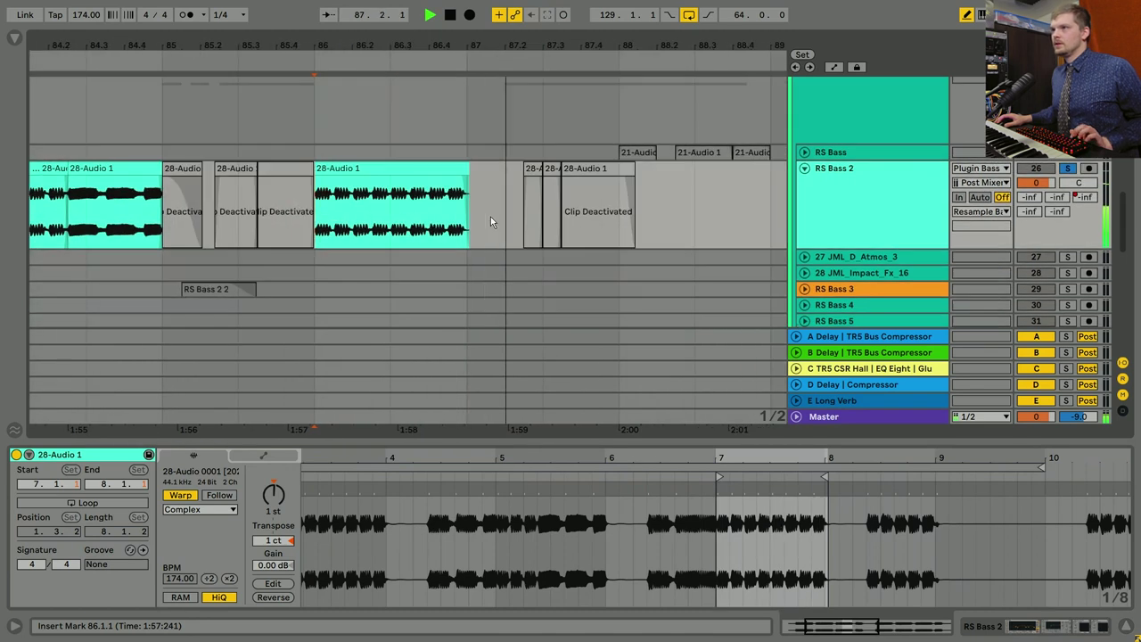
Audition the 28-Audio 1 clip at bar 86 with Warp switched off and undo the change.
click(372, 171)
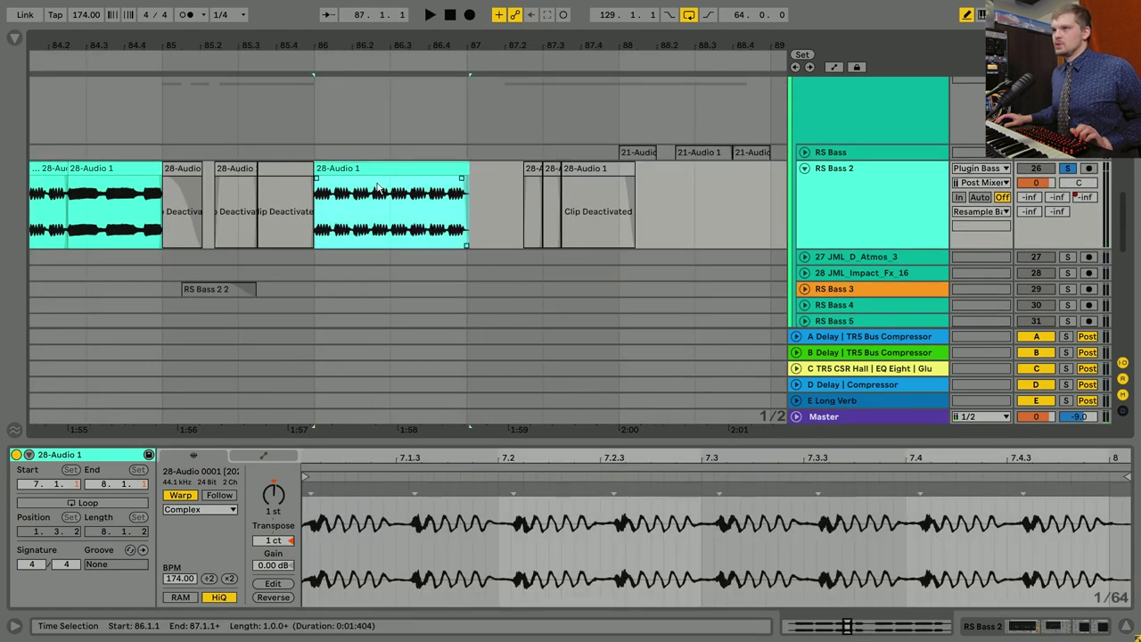
scroll(470, 225, down, 3)
scroll(469, 225, up, 3)
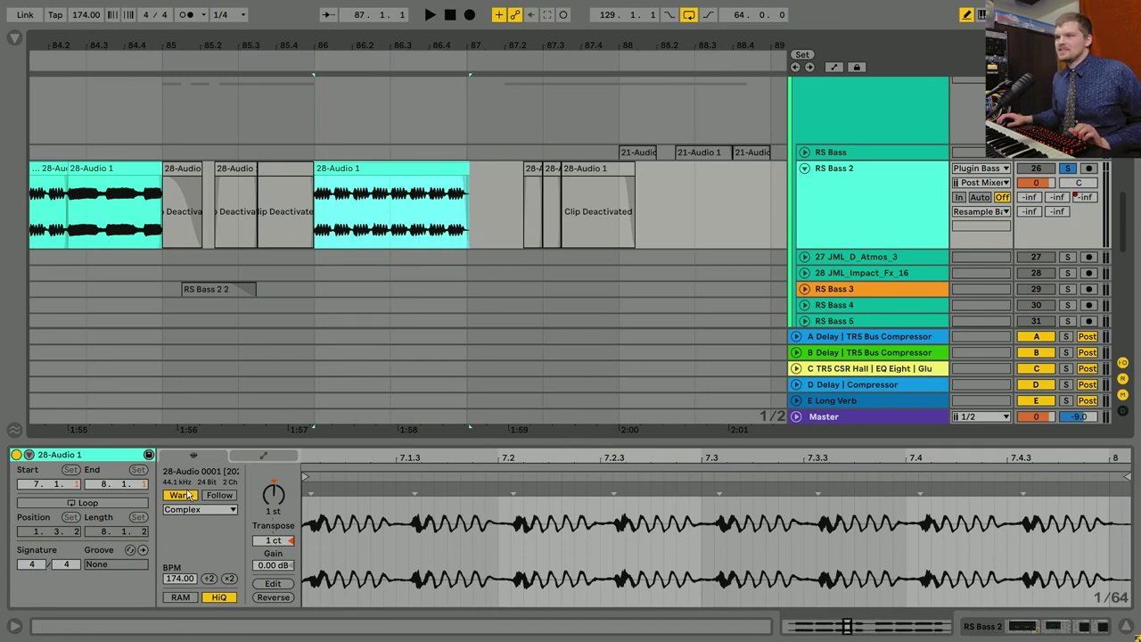
click(180, 497)
click(318, 224)
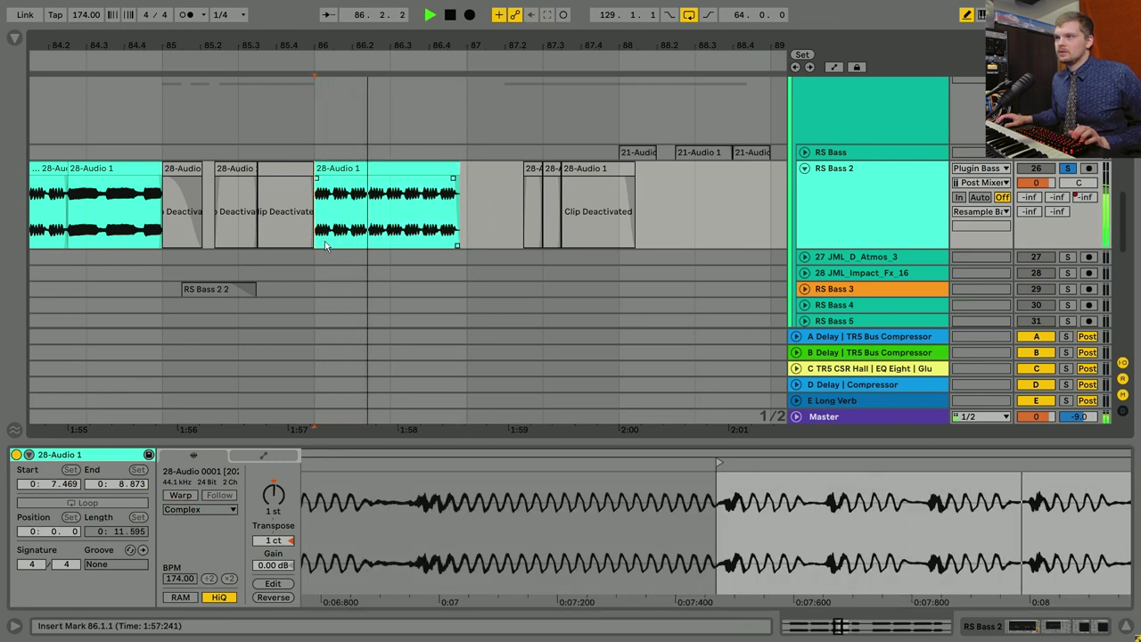
key(space)
click(400, 167)
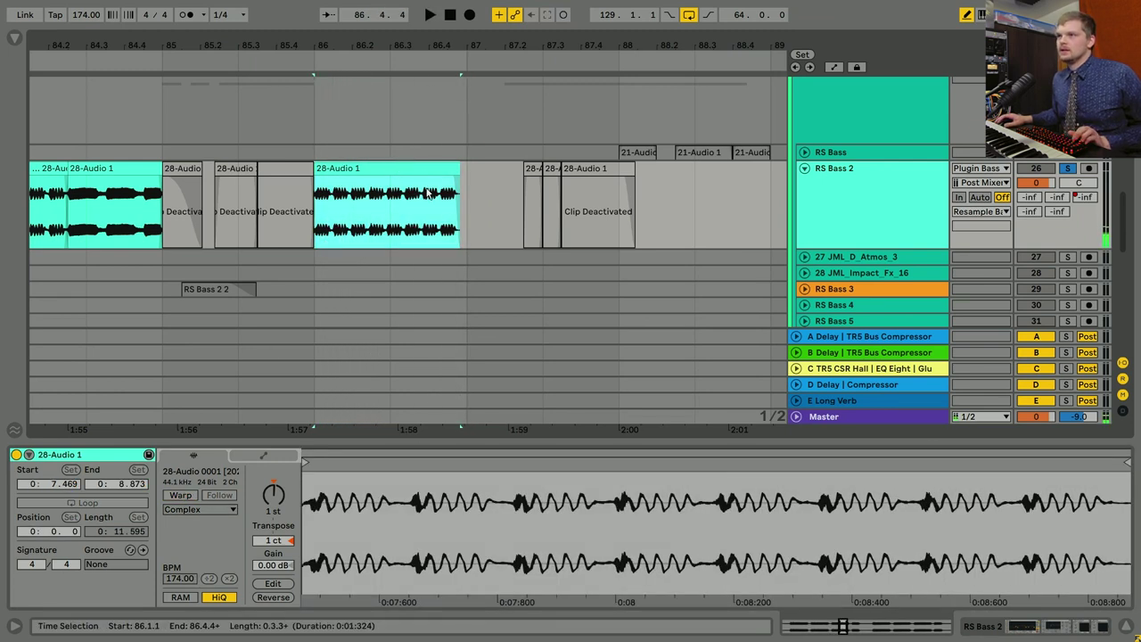
key(ctrl+z)
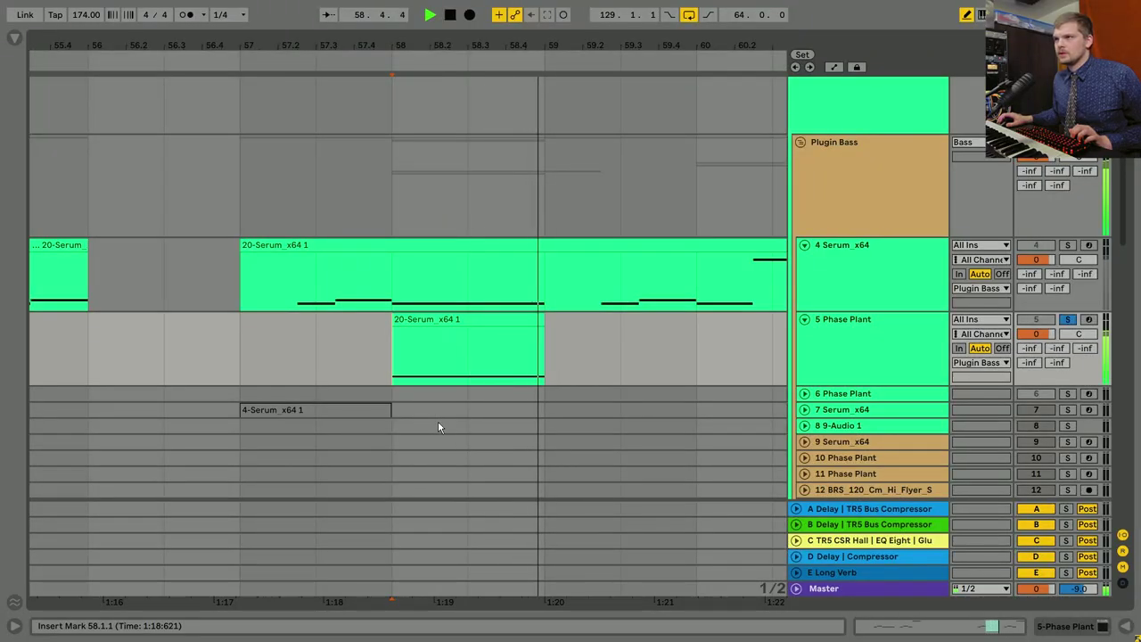
Stop playback and open the Phase Plant window on track 5, placing it over the arrangement.
key(space)
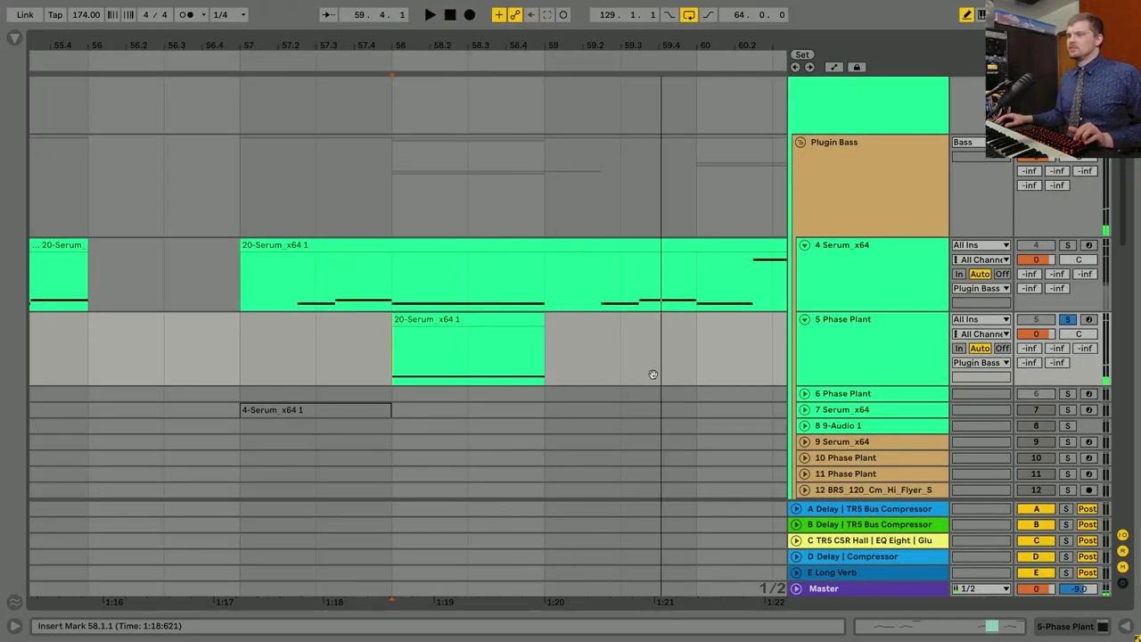
scroll(623, 285, down, 15)
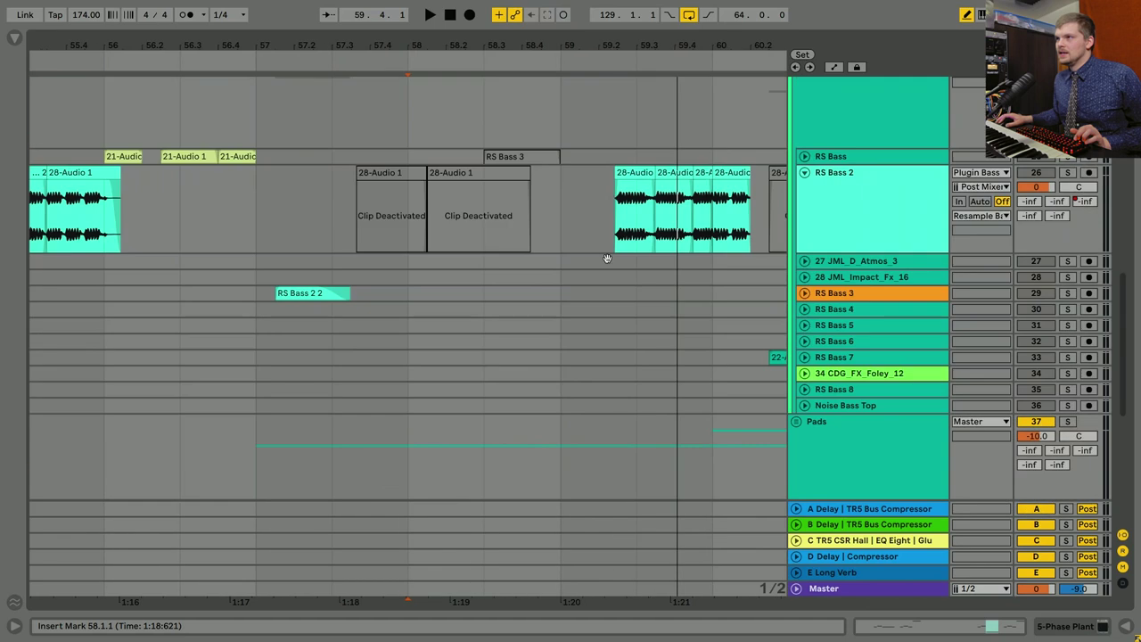
drag(607, 259, 654, 529)
drag(664, 169, 434, 369)
scroll(514, 374, down, 6)
scroll(609, 400, up, 2)
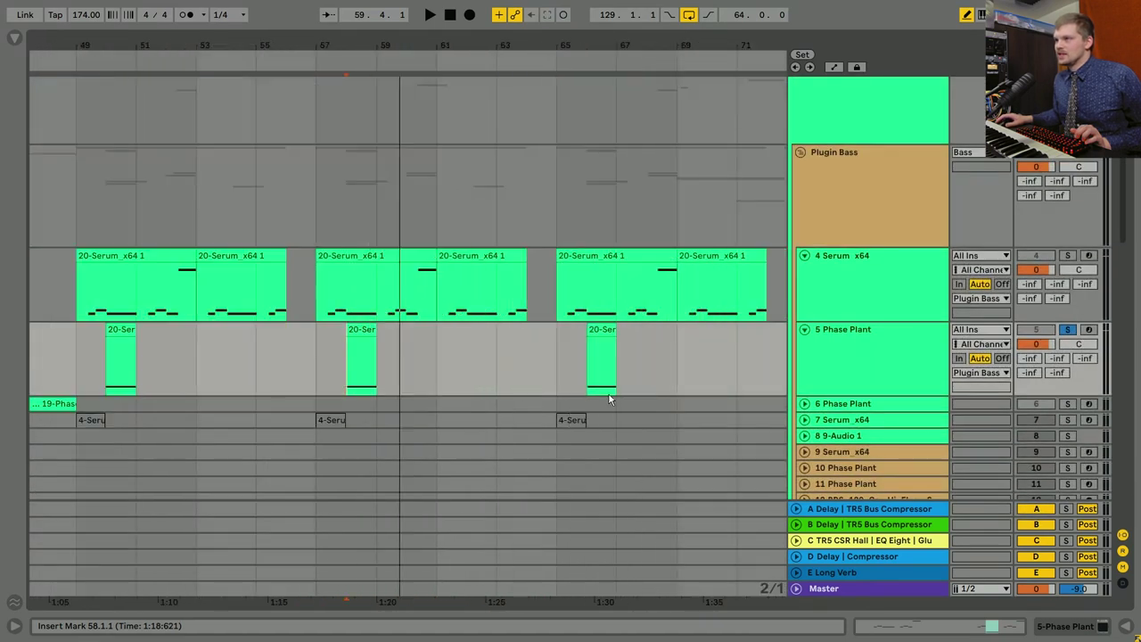
click(610, 394)
click(1038, 626)
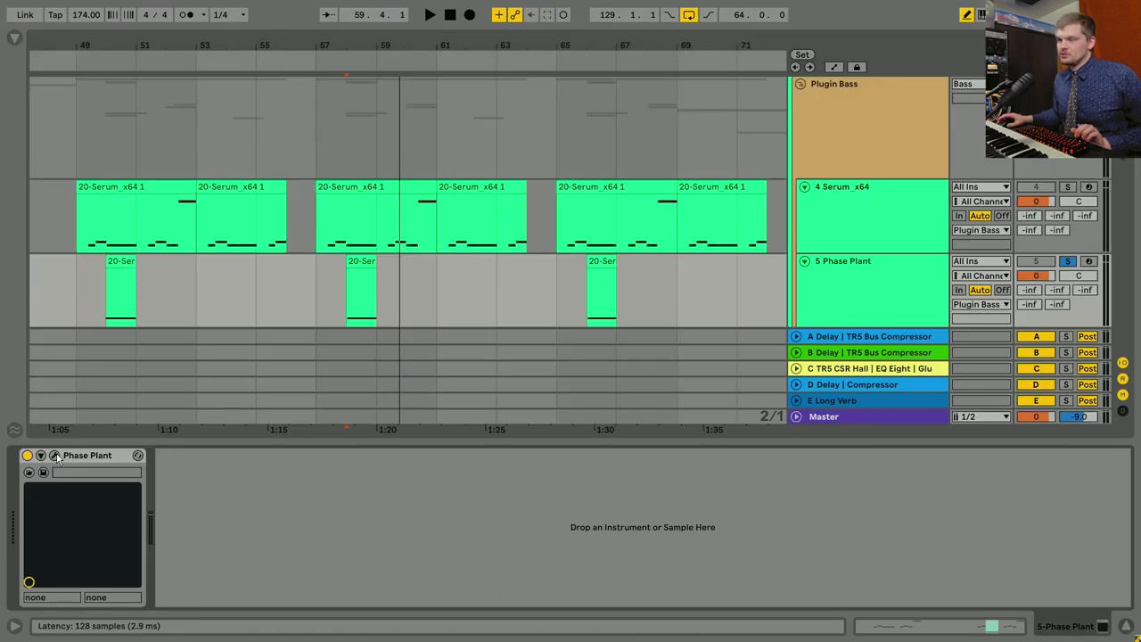
click(105, 456)
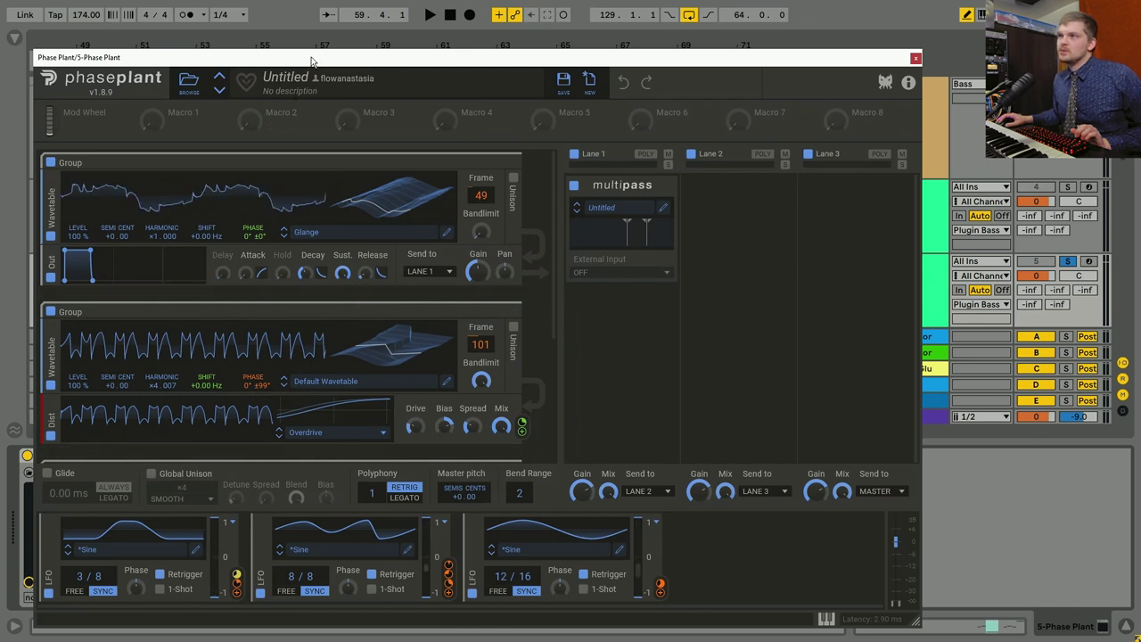
drag(312, 59, 395, 41)
Open the Multipass editor from Phase Plant's Lane 1 and inspect its Band 3 and Band 4 effects.
scroll(505, 362, down, 5)
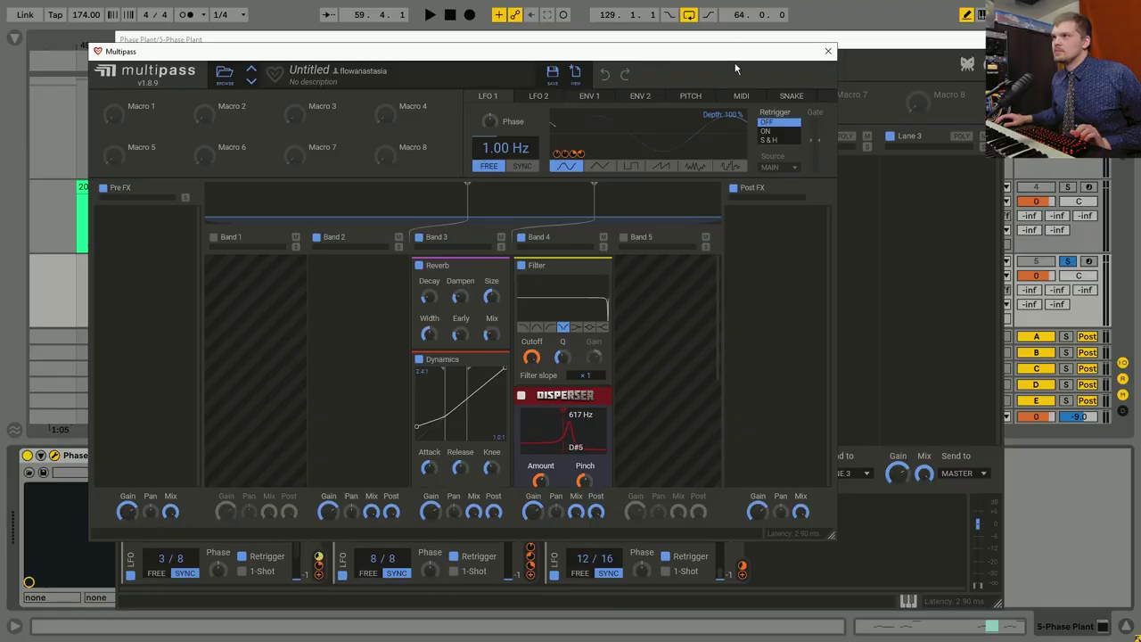
drag(732, 59, 762, 459)
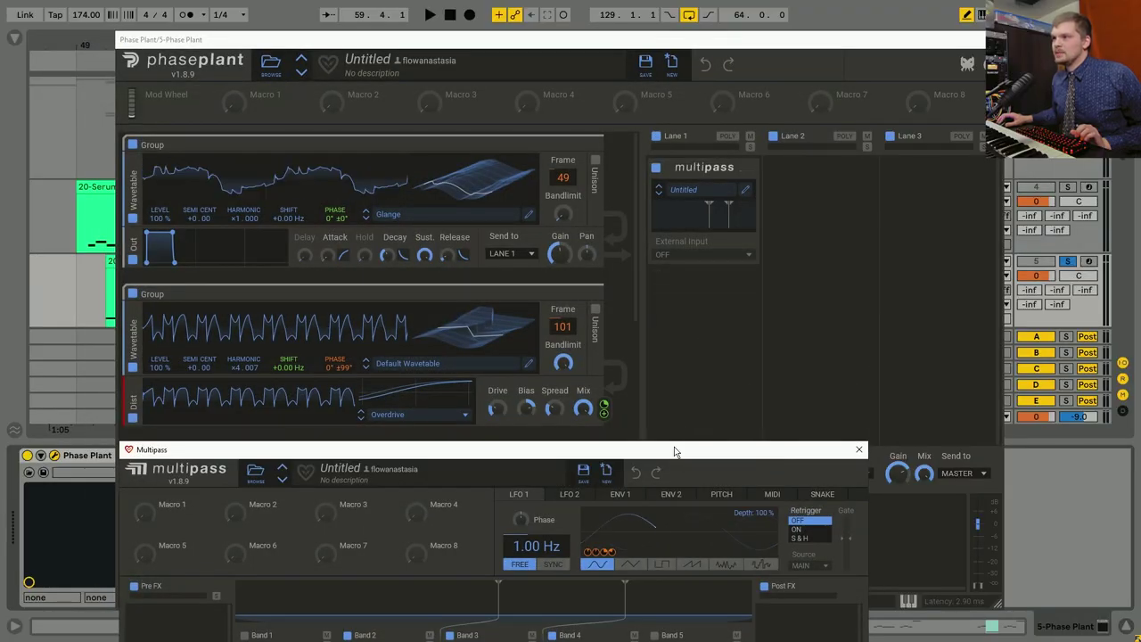
drag(611, 451, 687, 66)
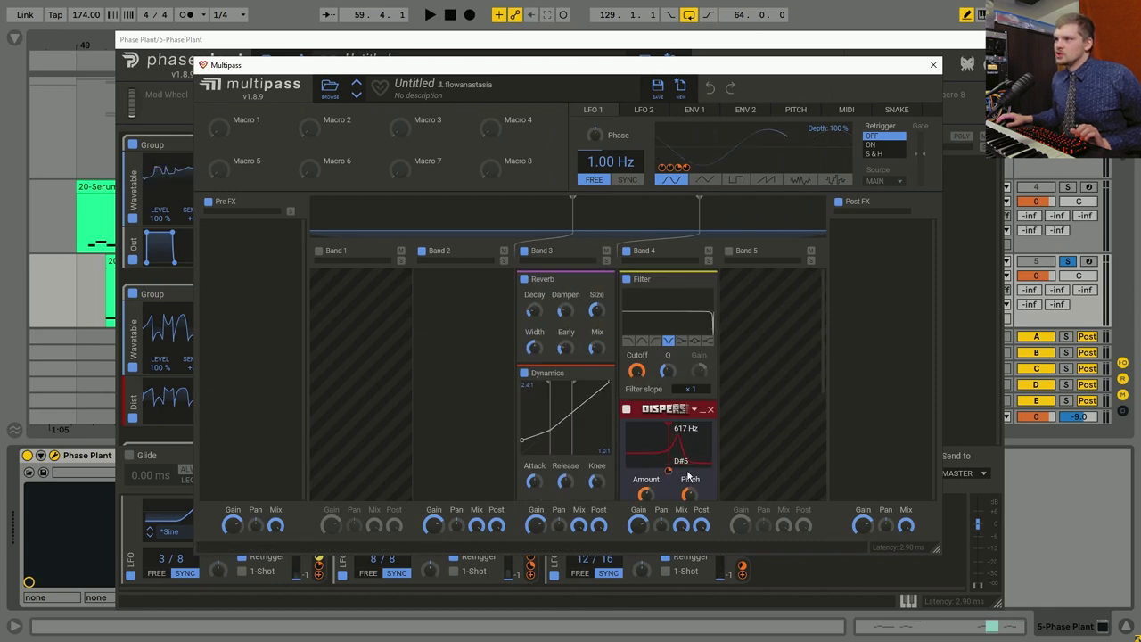
scroll(687, 337, down, 5)
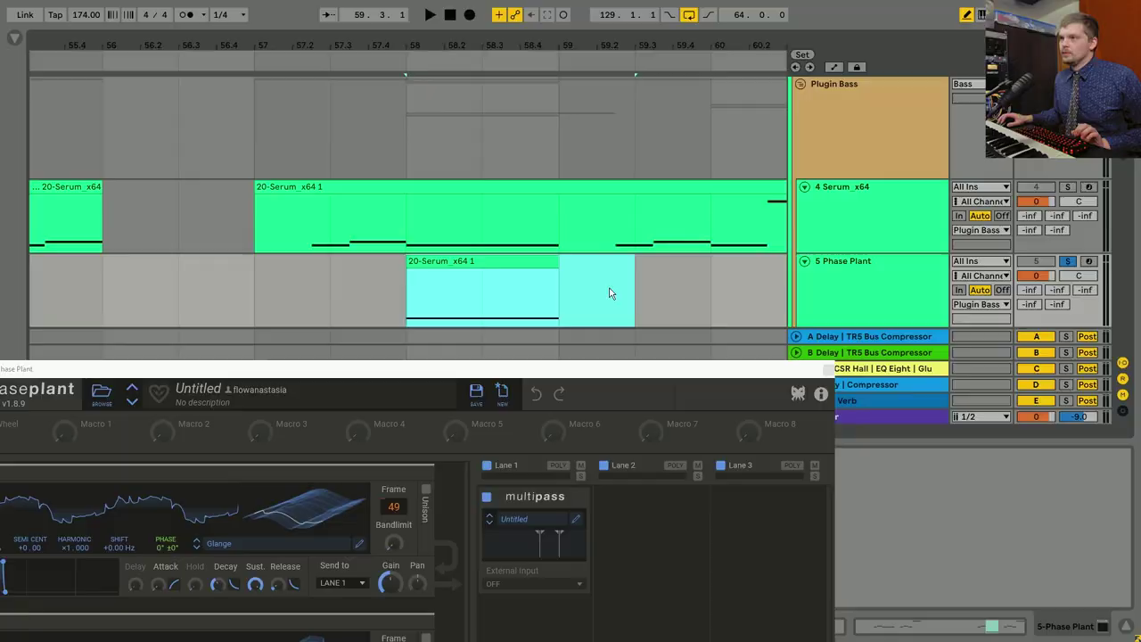
Loop the 5 Phase Plant clip from 58.1.1 for one bar and start playback.
drag(610, 294, 549, 287)
key(ctrl+l)
key(space)
Bring Multipass over the arrangement and audition the loop with Band 4 disabled and re-enabled.
drag(537, 368, 672, 80)
click(720, 229)
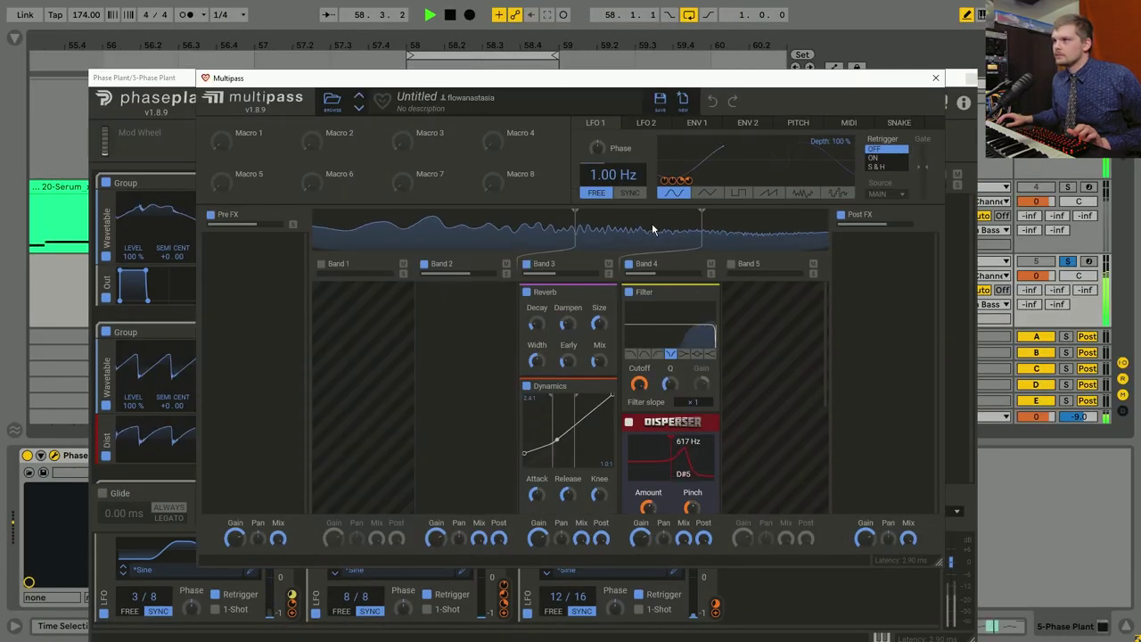
click(628, 265)
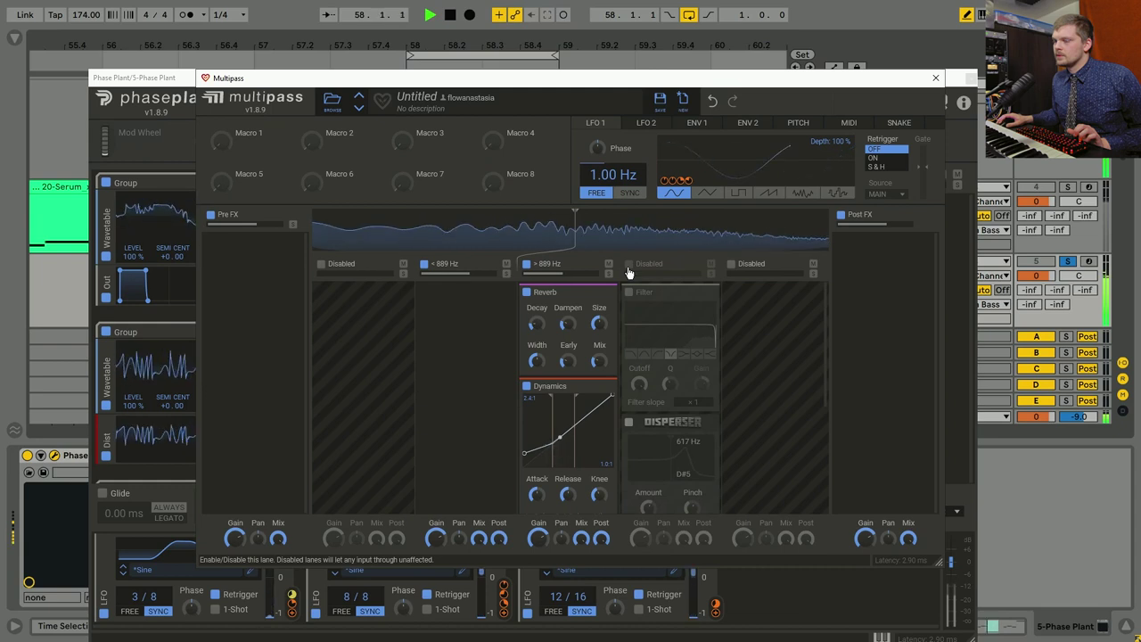
click(628, 265)
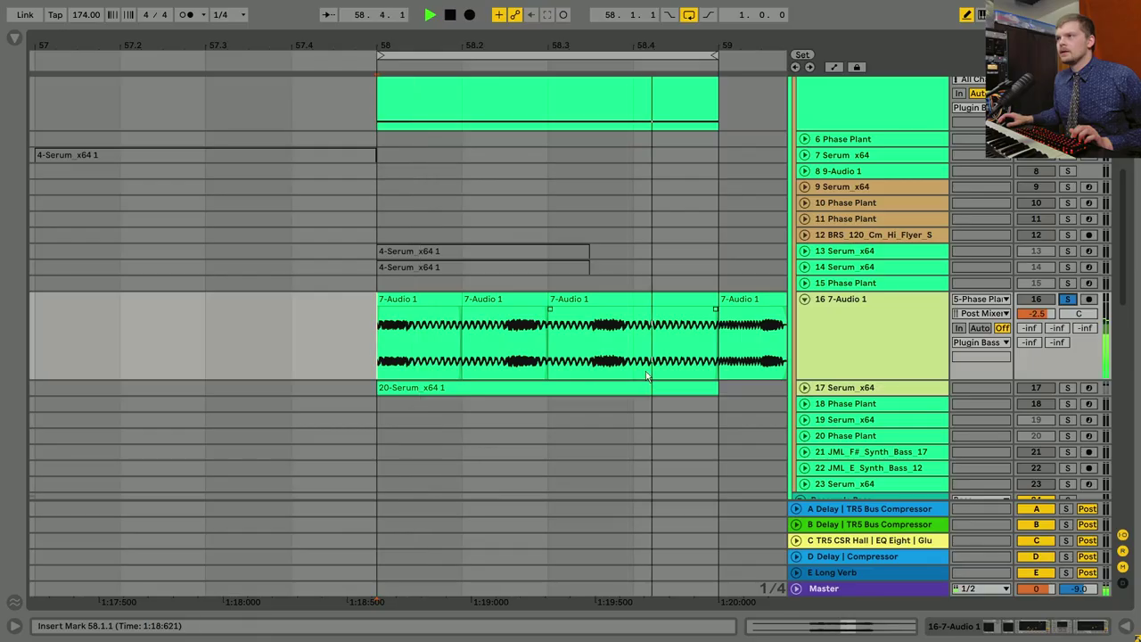
Stop playback, switch off the arrangement loop and show the device chain of 16 7-Audio 1.
key(space)
click(691, 16)
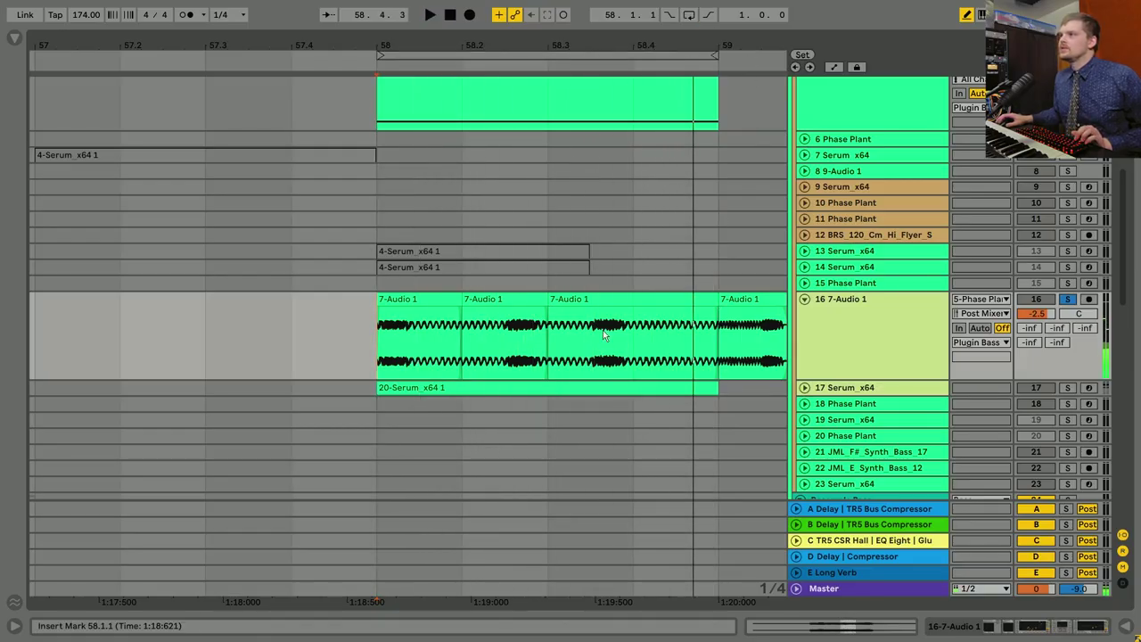
ctrl+alt+drag(684, 335, 638, 358)
click(829, 348)
ctrl+alt+drag(535, 236, 570, 311)
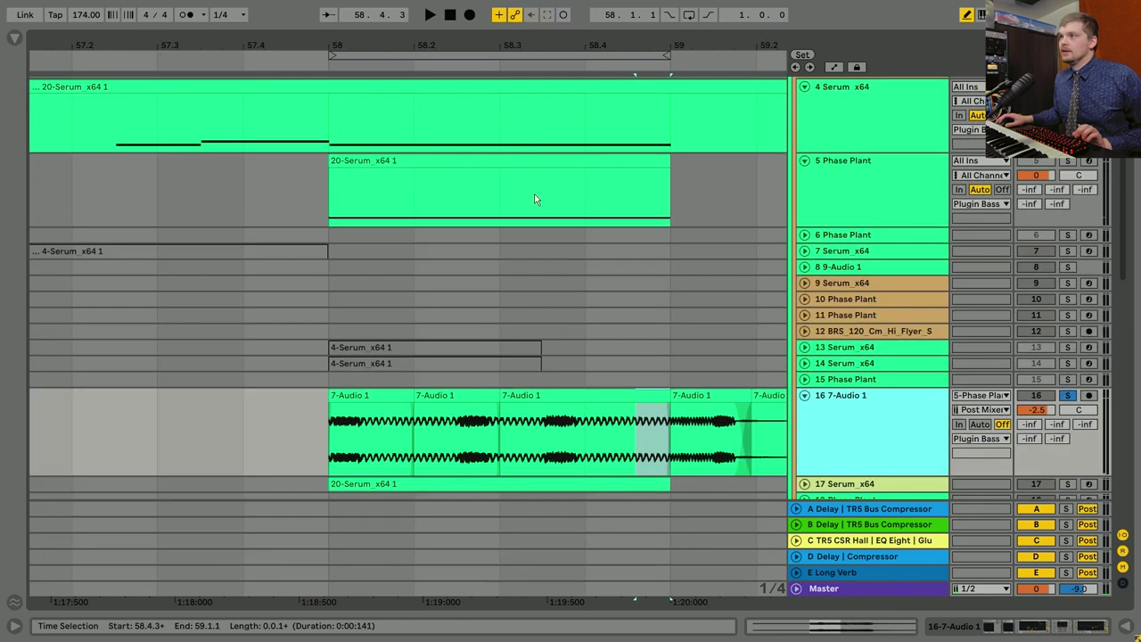
scroll(632, 390, down, 1)
click(1067, 628)
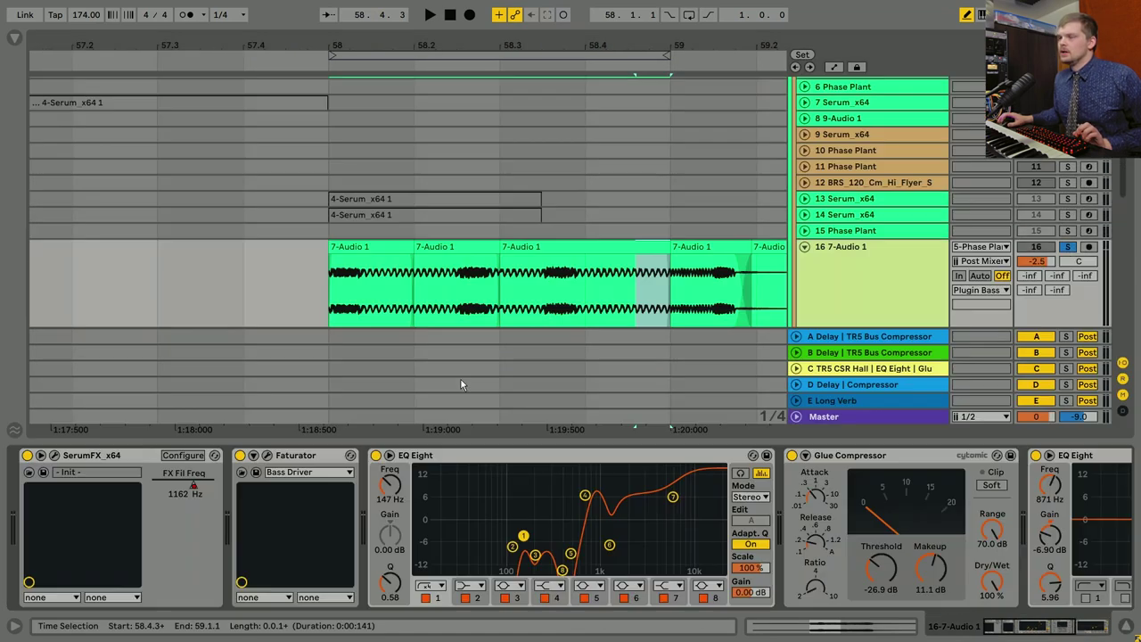
Set the playback position to 58.1.1, open SerumFX on 16 7-Audio 1 and reposition its window.
ctrl+alt+drag(460, 383, 397, 324)
click(267, 228)
click(54, 455)
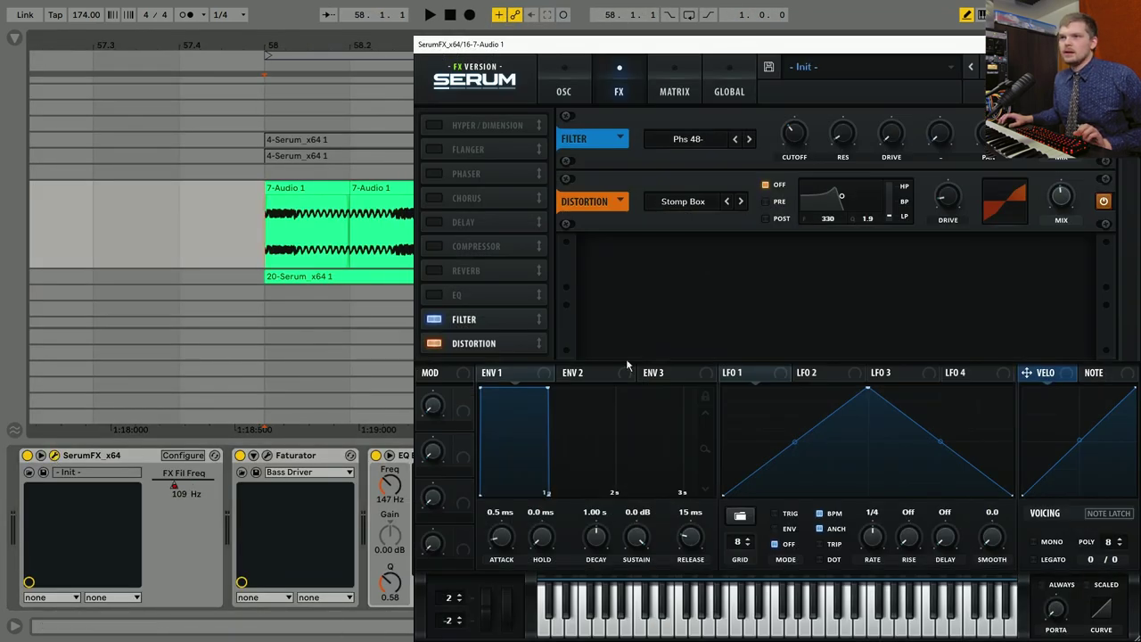
drag(709, 46, 496, 56)
click(473, 213)
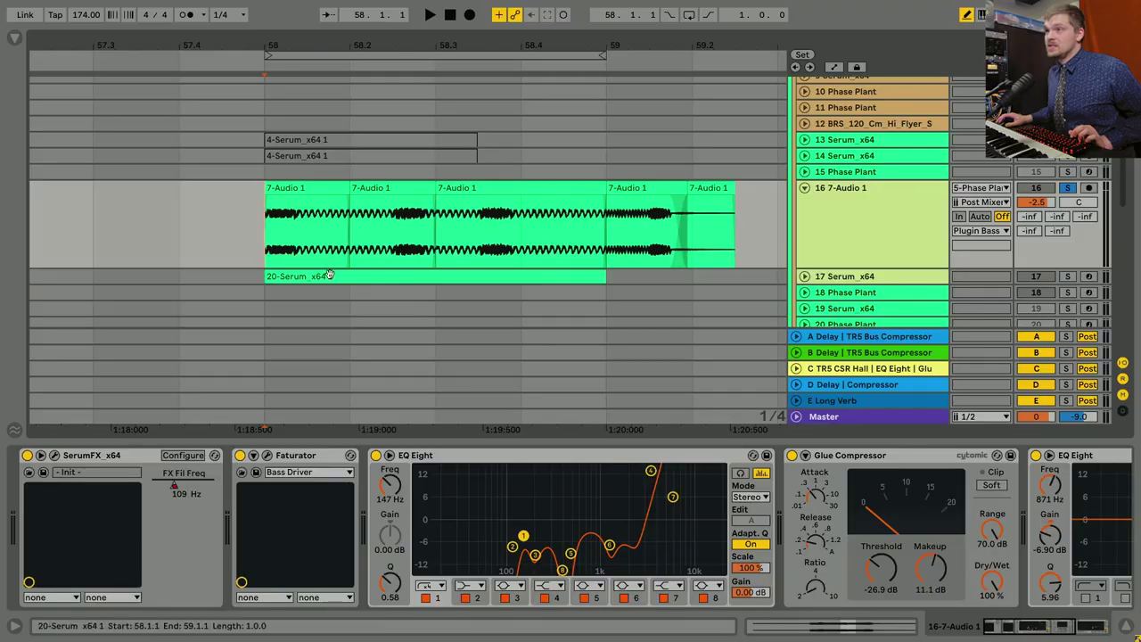
Unfold the 17 Serum_x64 track and play its 20-Serum_x64 1 clip from 58.1.1.
key(space)
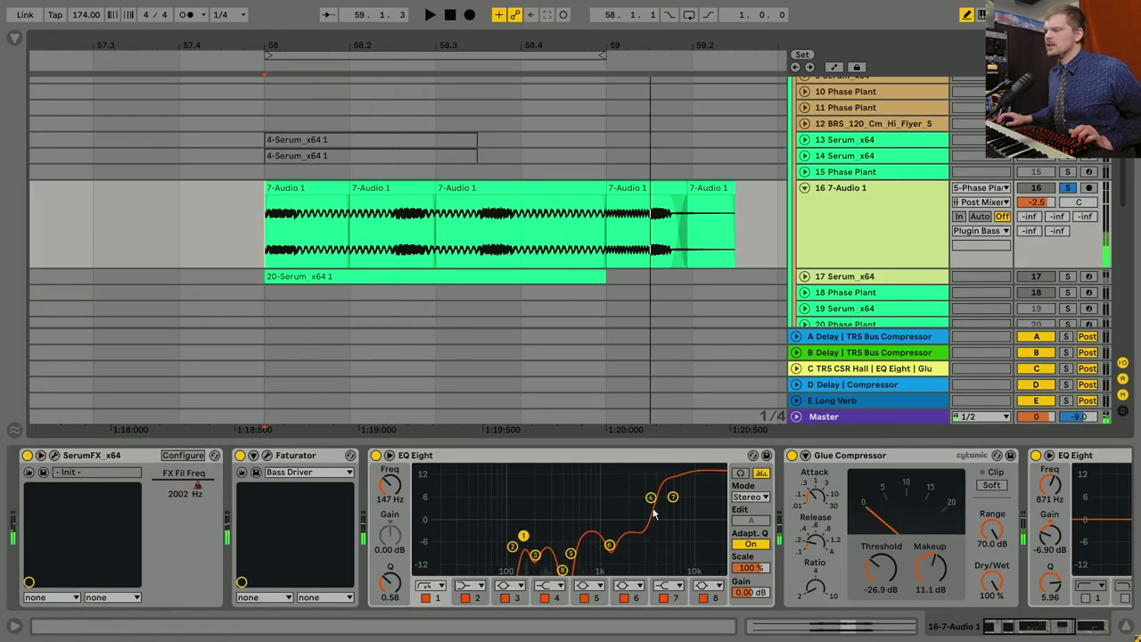
click(805, 276)
click(264, 293)
key(space)
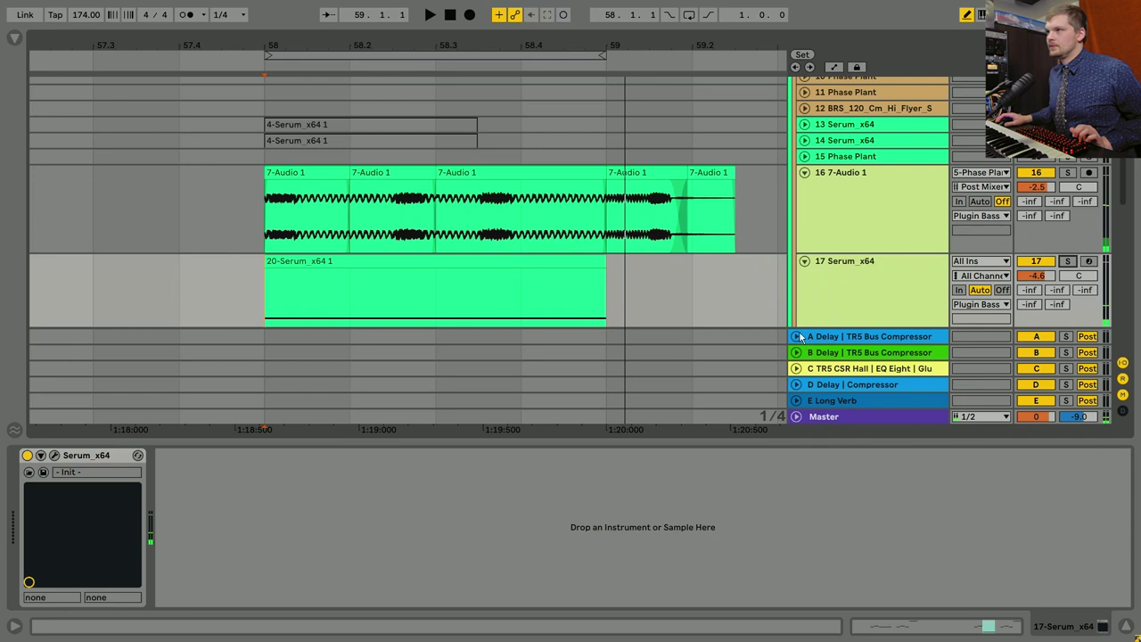
Inspect the effect chain on 16 7-Audio 1 through to the second EQ Eight and show the 17 Serum_x64 devices.
scroll(331, 267, down, 3)
scroll(334, 295, up, 2)
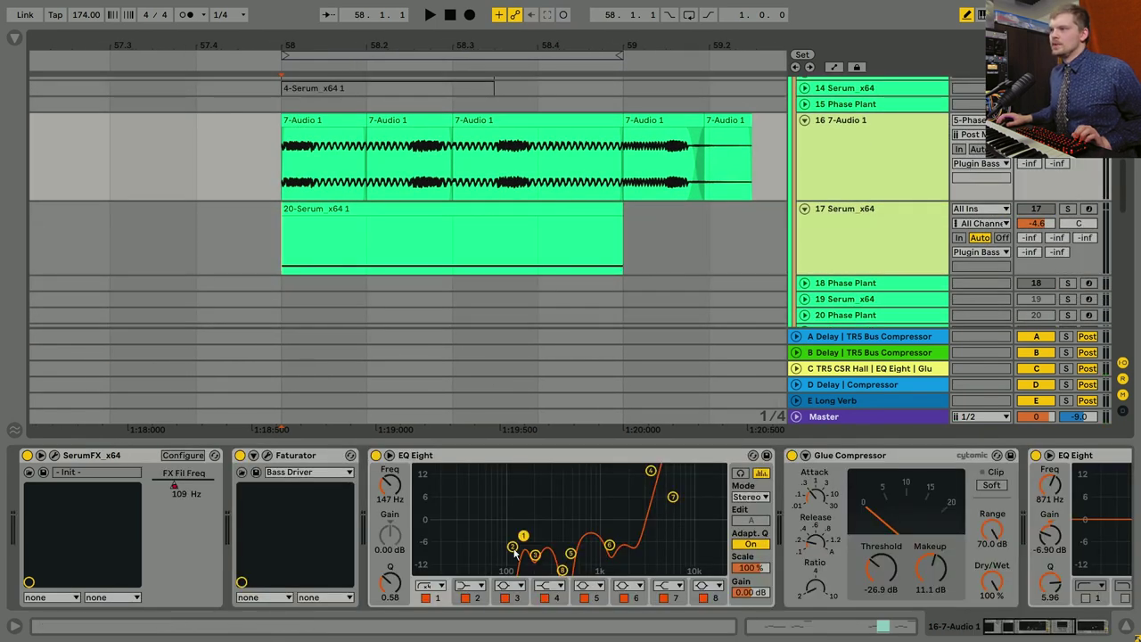
scroll(911, 552, right, 3)
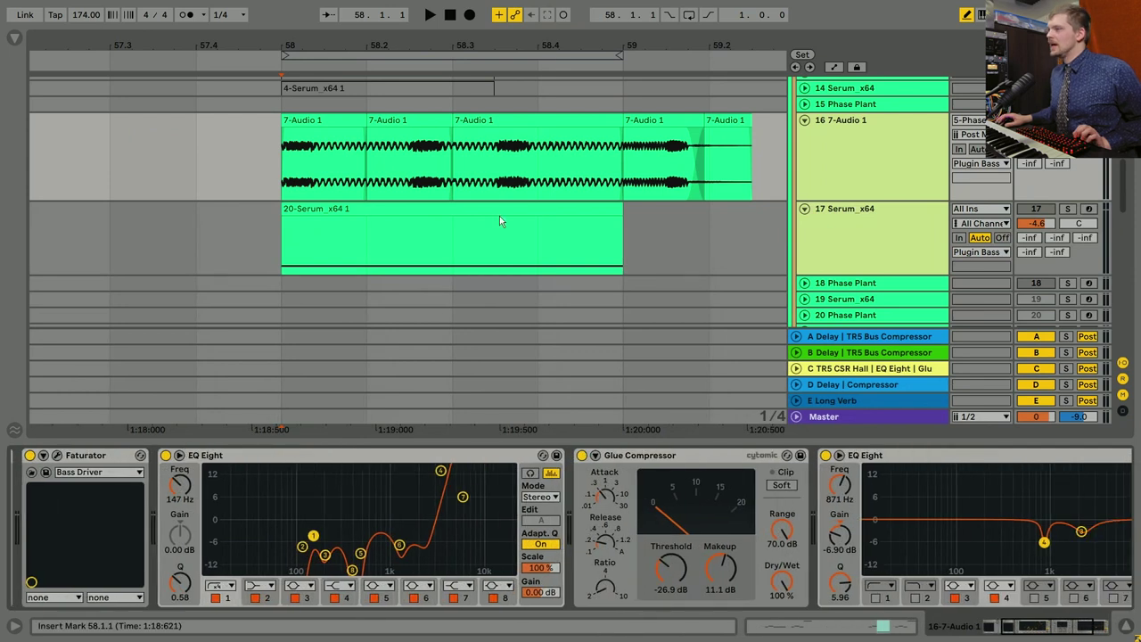
scroll(502, 199, down, 2)
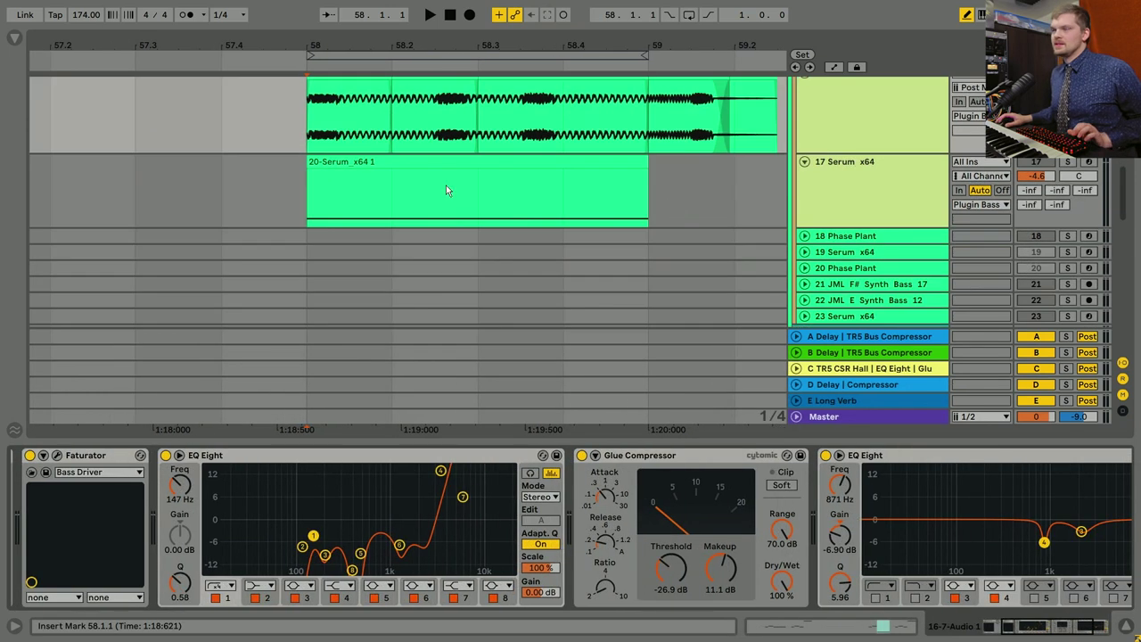
key(Down)
scroll(512, 222, up, 3)
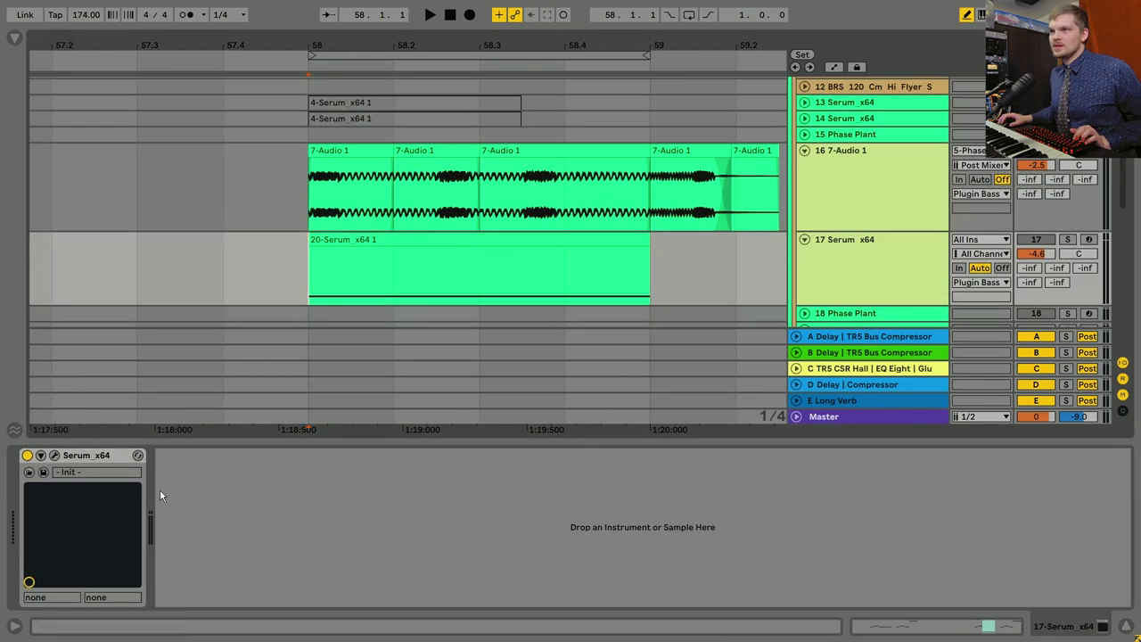
Open Serum_x64 on the 17 Serum_x64 track, view its oscillator and effects pages, and close it.
click(55, 455)
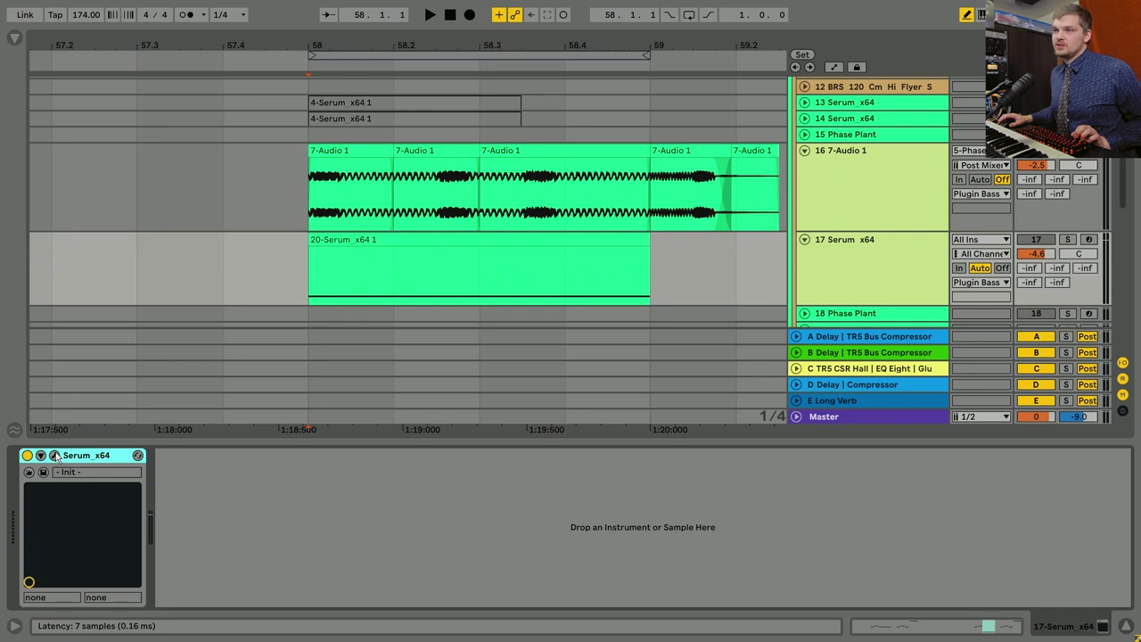
click(54, 455)
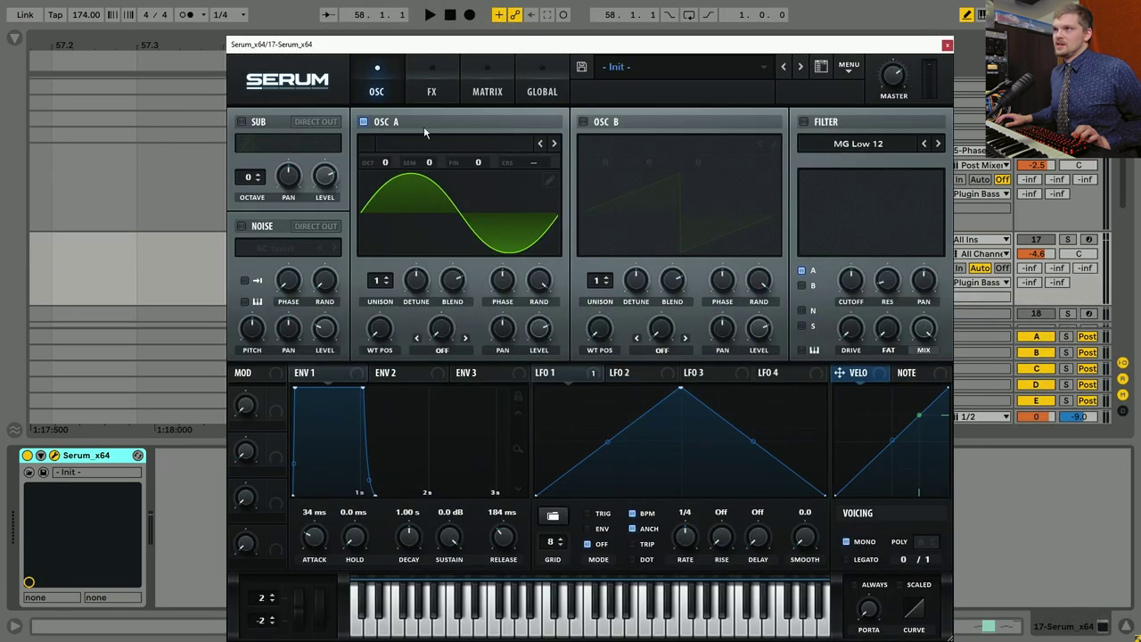
click(430, 92)
click(946, 45)
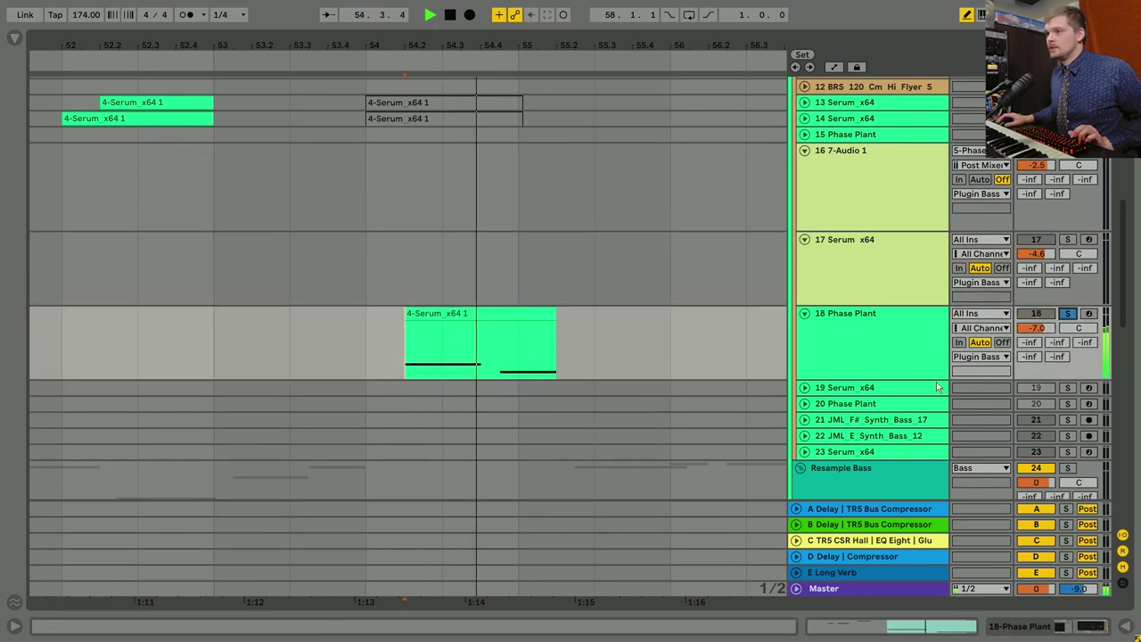
Stop playback, show the devices of 18 Phase Plant and open its Phase Plant instrument.
double_click(927, 356)
key(space)
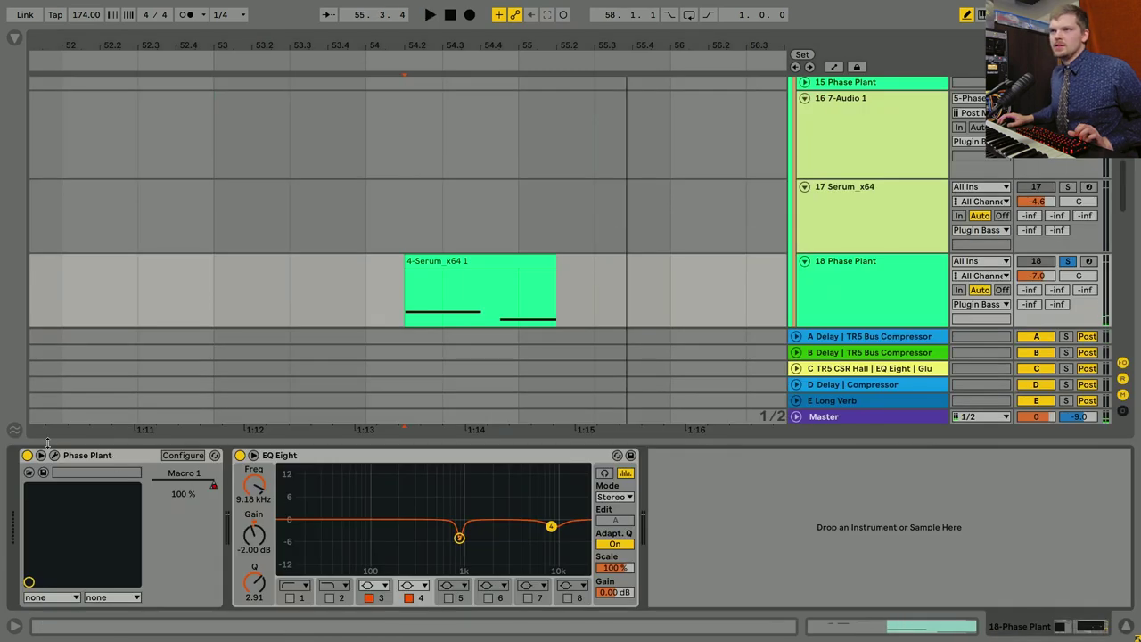
click(54, 455)
Examine the wavetable, distortion, noise and filter modules in Phase Plant's generator groups.
scroll(466, 338, down, 5)
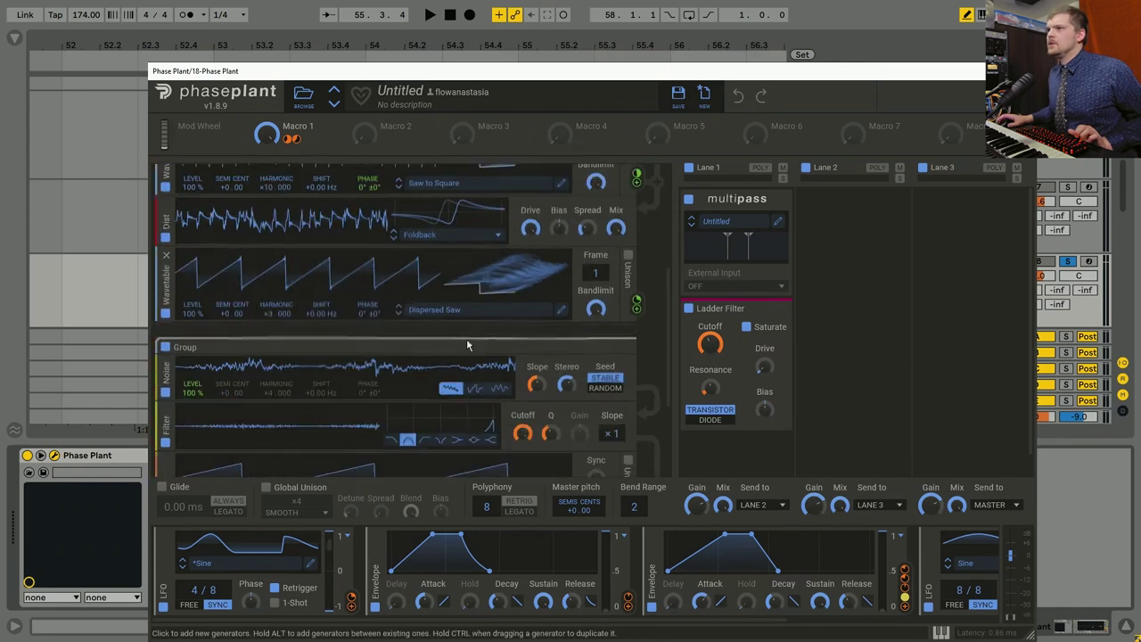
scroll(474, 341, up, 3)
scroll(502, 394, down, 3)
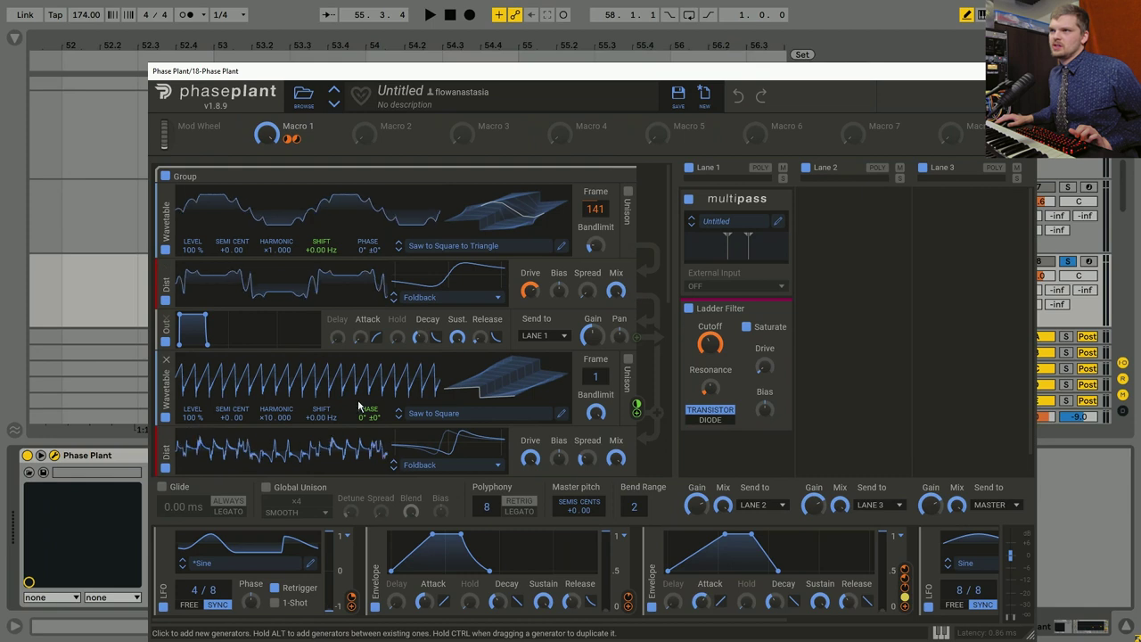
scroll(397, 340, down, 3)
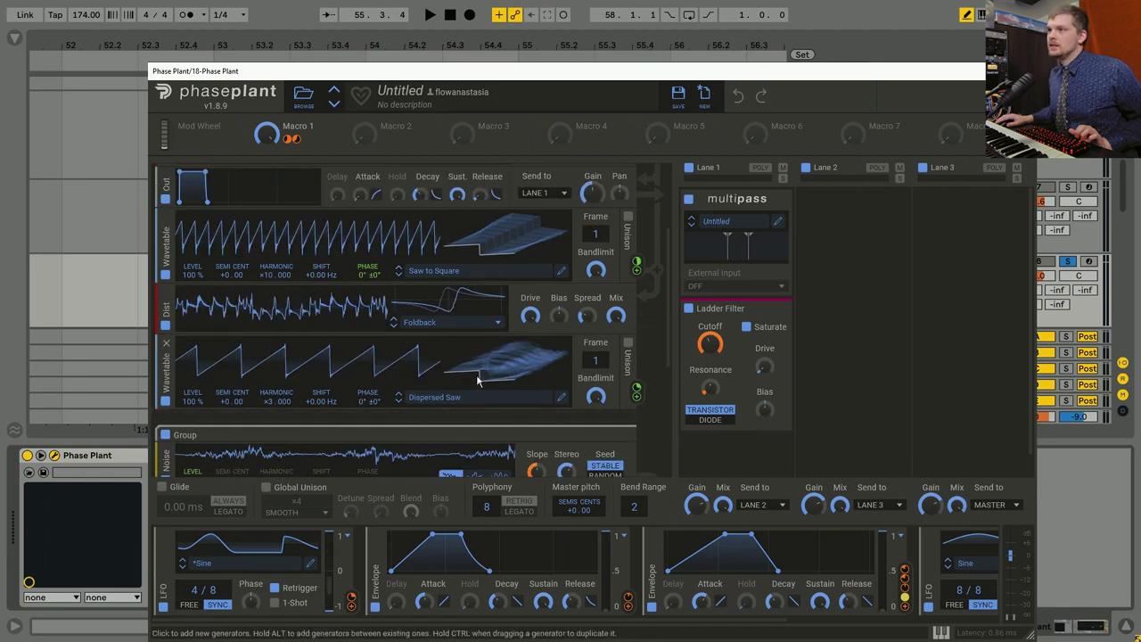
scroll(476, 362, down, 3)
scroll(451, 434, up, 8)
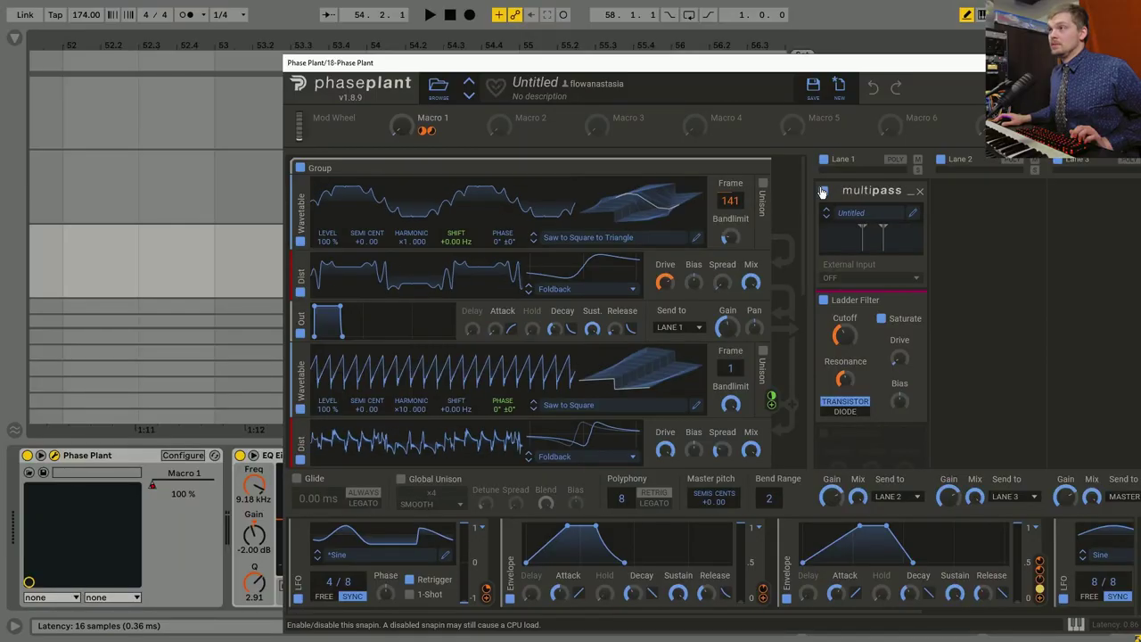
Compare the 18 Phase Plant clip from 54.2.1 with Multipass bypassed and with Multipass switched back on.
click(822, 190)
drag(669, 65, 674, 307)
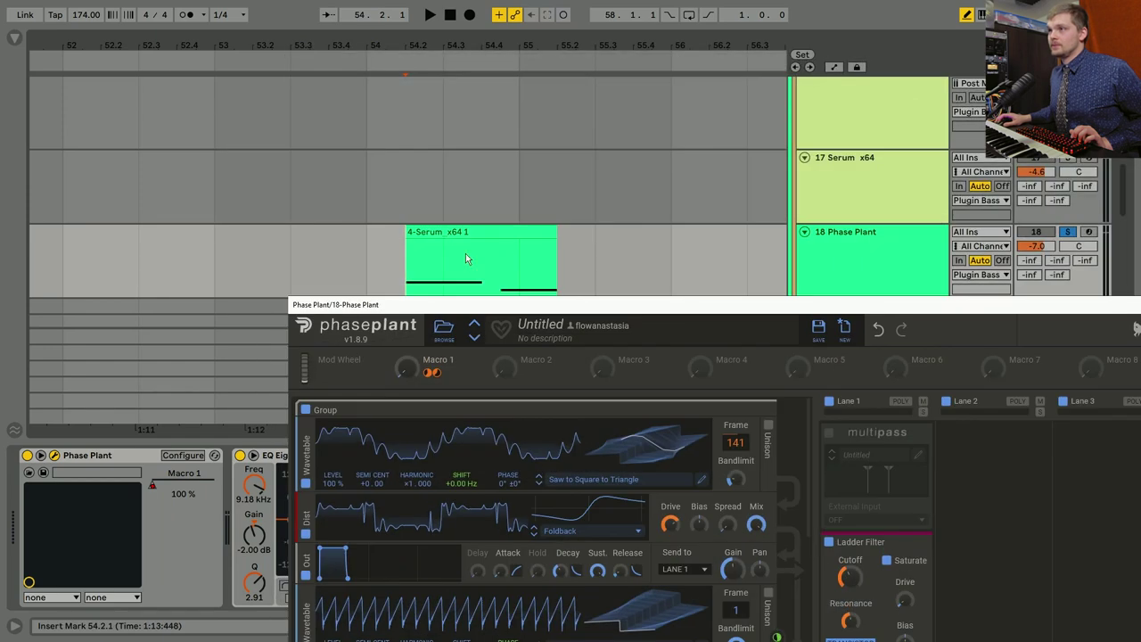
key(space)
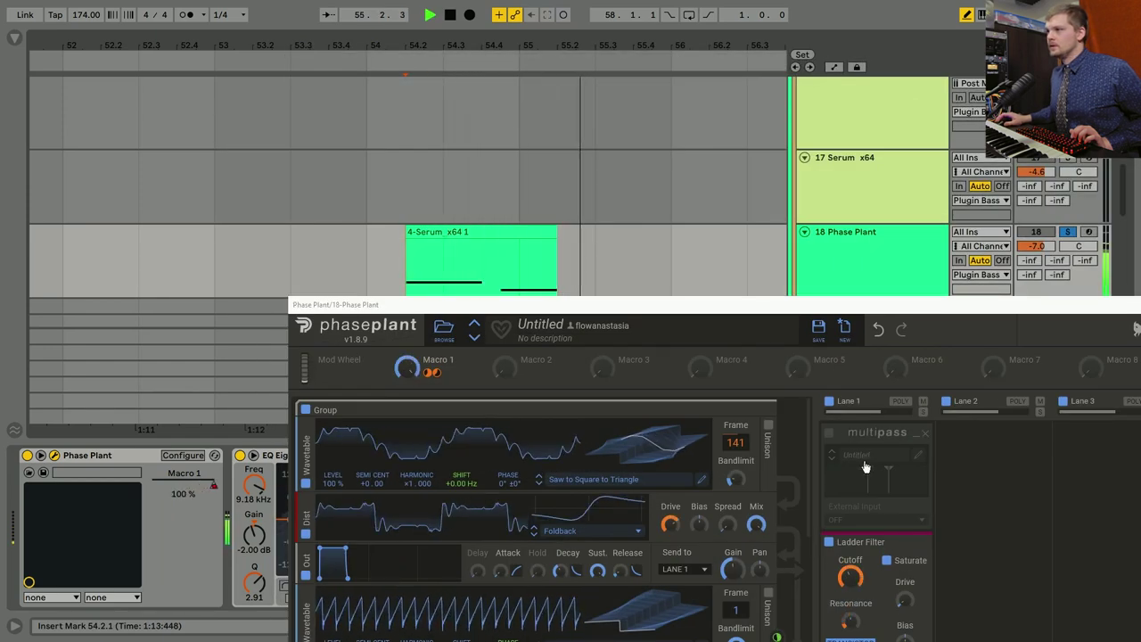
key(space)
click(829, 434)
key(space)
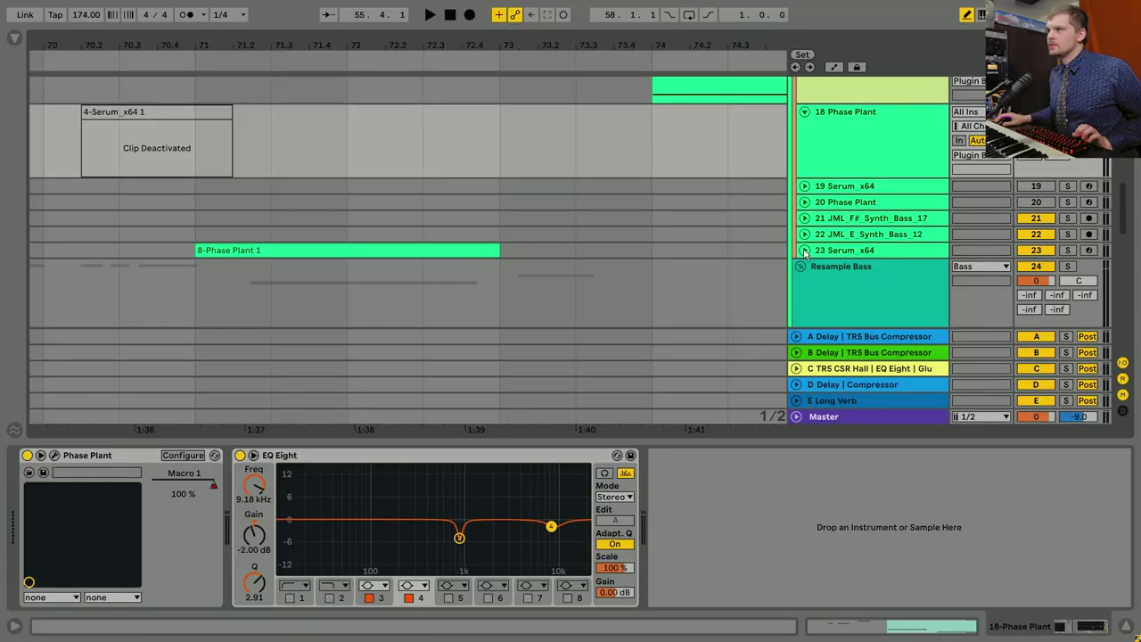
Unfold the 23 Serum_x64 track, play its 8-Phase Plant 1 clip from 71.1.1, and stop playback.
click(804, 252)
click(218, 229)
scroll(511, 229, left, 2)
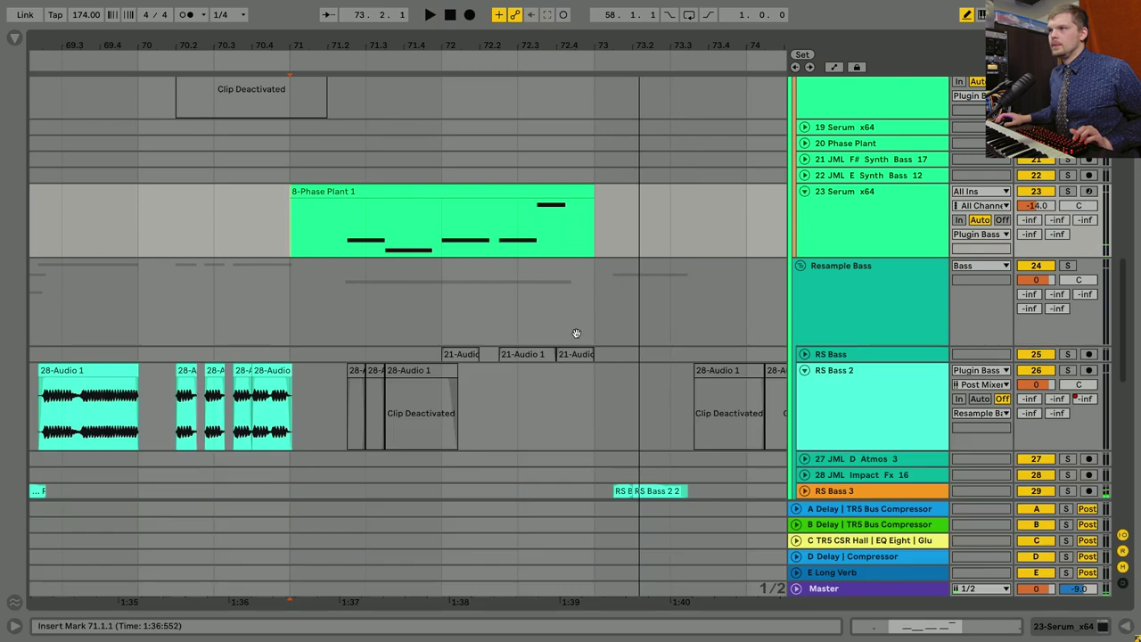
drag(564, 498, 626, 402)
click(428, 210)
click(377, 161)
key(space)
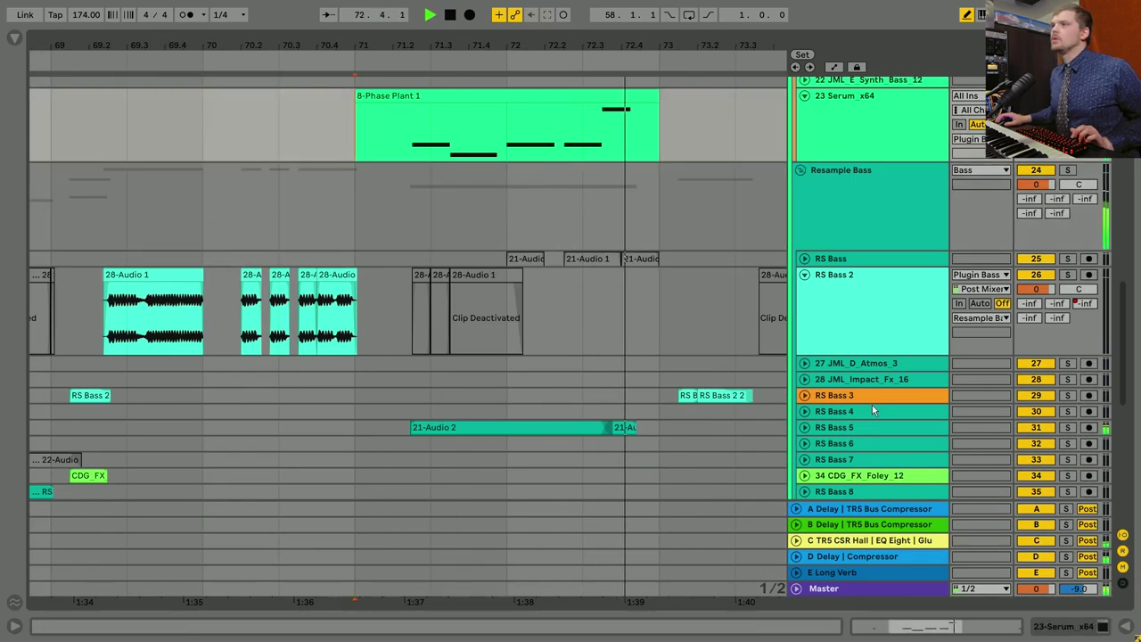
key(space)
Unfold RS Bass 5, place the insert mark at the start of its 21-Audio 2 clip and show its device chain.
scroll(547, 140, up, 1)
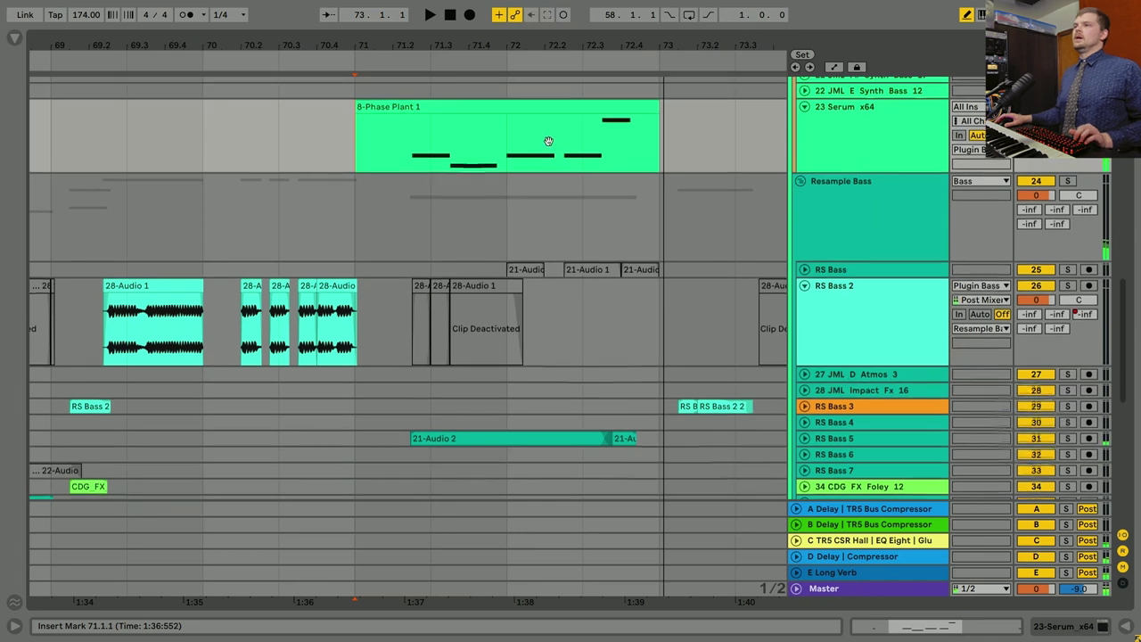
click(806, 439)
scroll(713, 428, down, 3)
scroll(713, 428, right, 1)
click(384, 385)
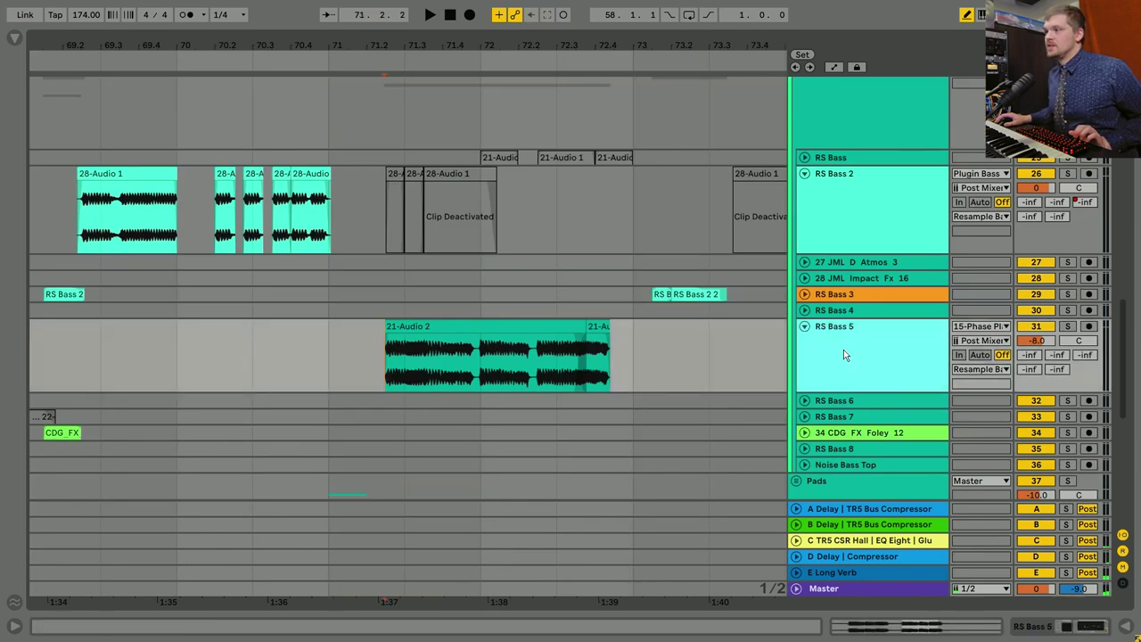
click(1037, 626)
Solo RS Bass 5 and set the playback position within its 21-Audio 2 clip.
scroll(597, 228, up, 10)
scroll(597, 228, left, 1)
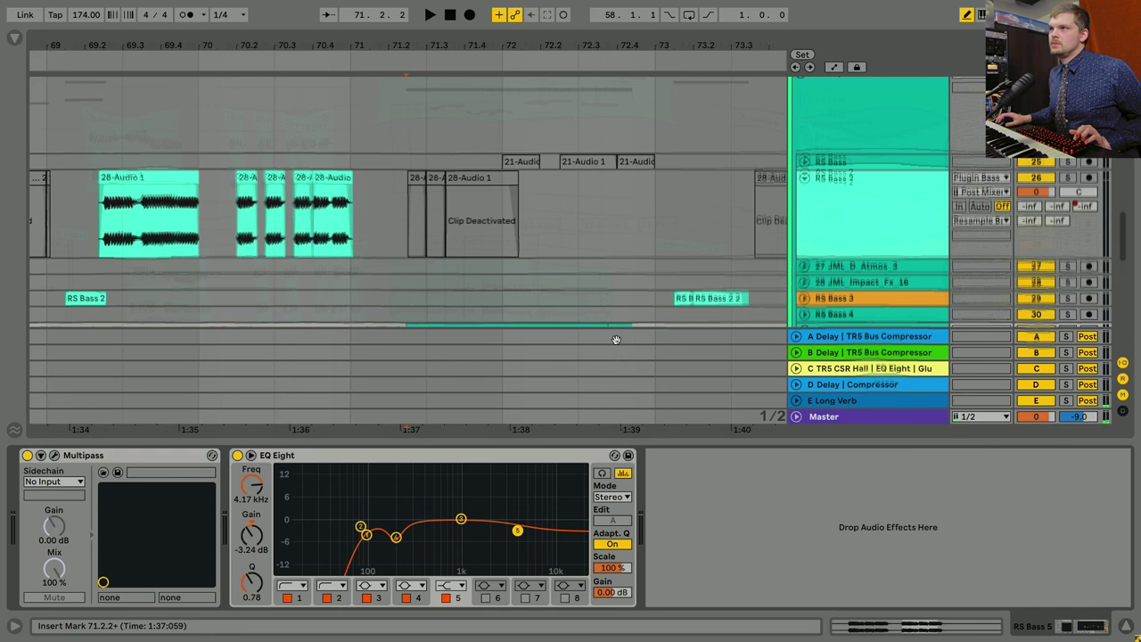
scroll(572, 272, down, 8)
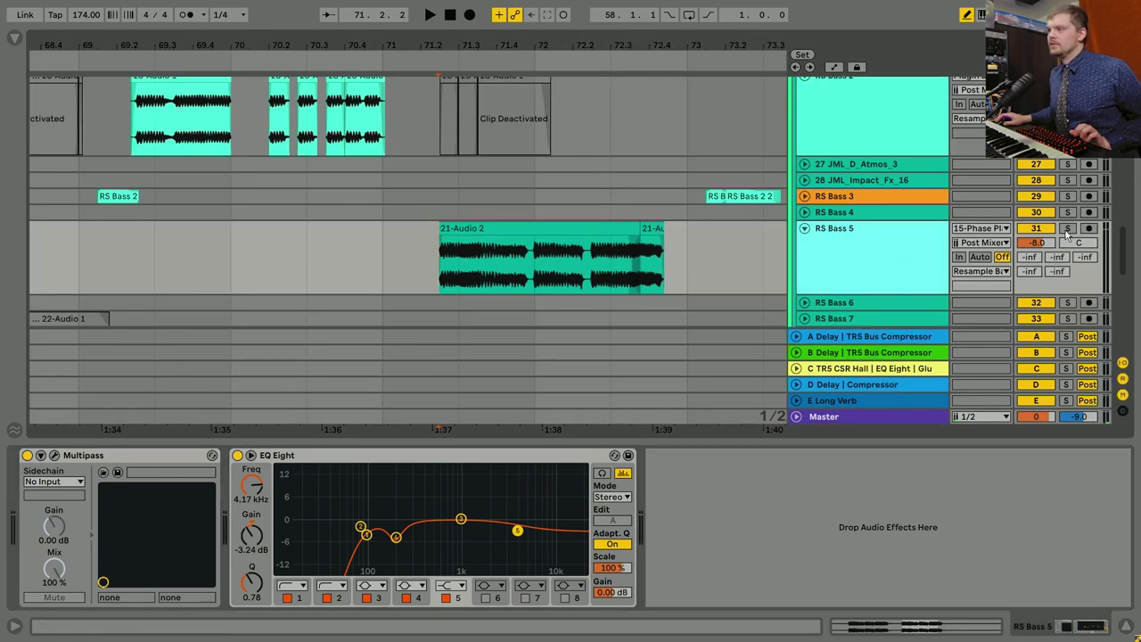
click(1067, 229)
click(535, 267)
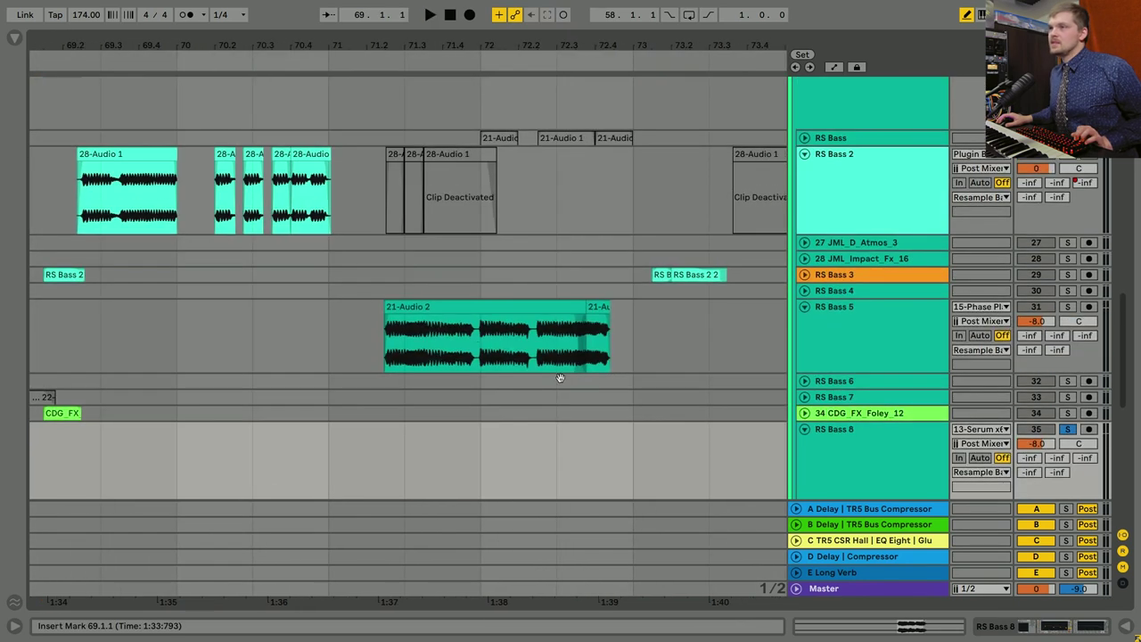
Locate RS Bass 7, stop playback and show the track's device chain.
scroll(561, 377, left, 5)
scroll(561, 356, down, 2)
scroll(562, 301, down, 3)
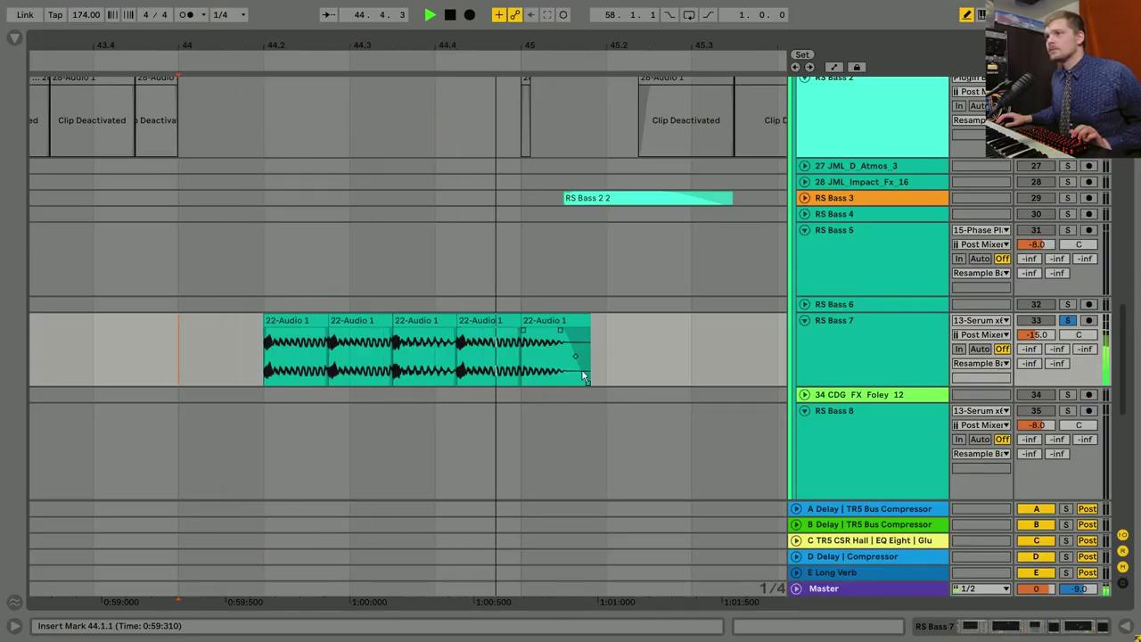
click(882, 364)
key(space)
click(1051, 626)
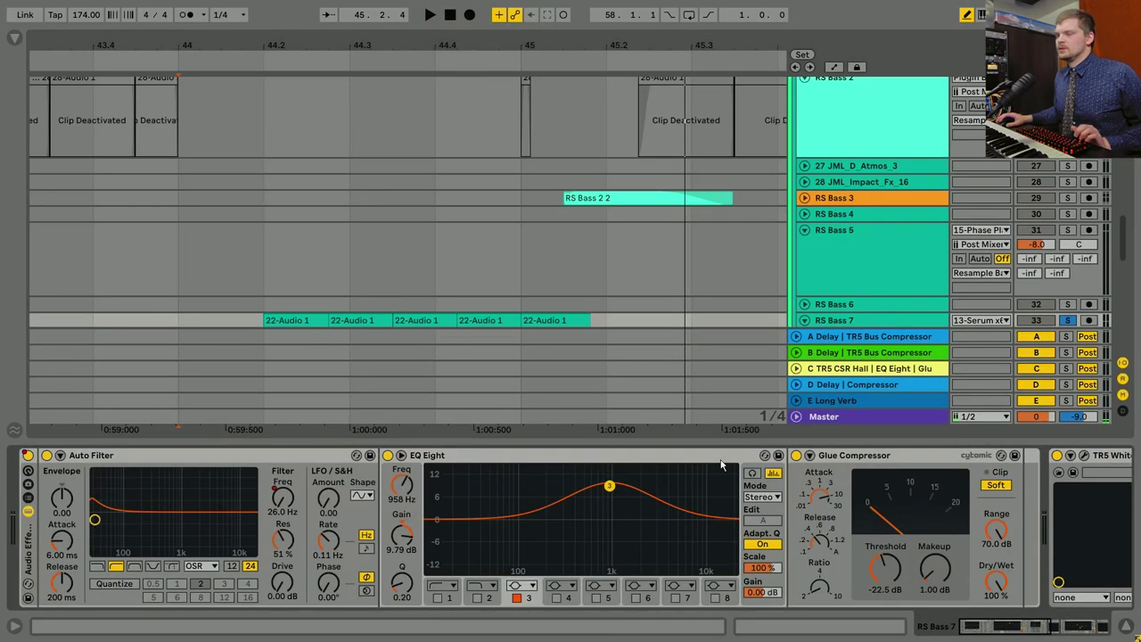
Play the 22-Audio 1 clips on RS Bass 7 from 44.2.1.
drag(429, 278, 452, 153)
click(355, 243)
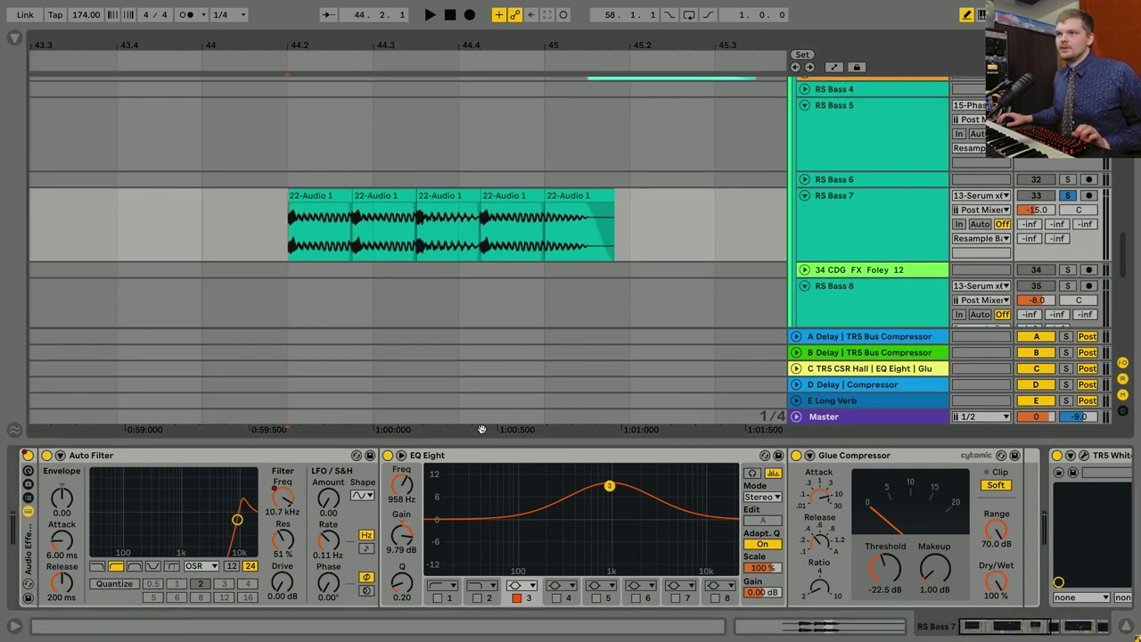
key(space)
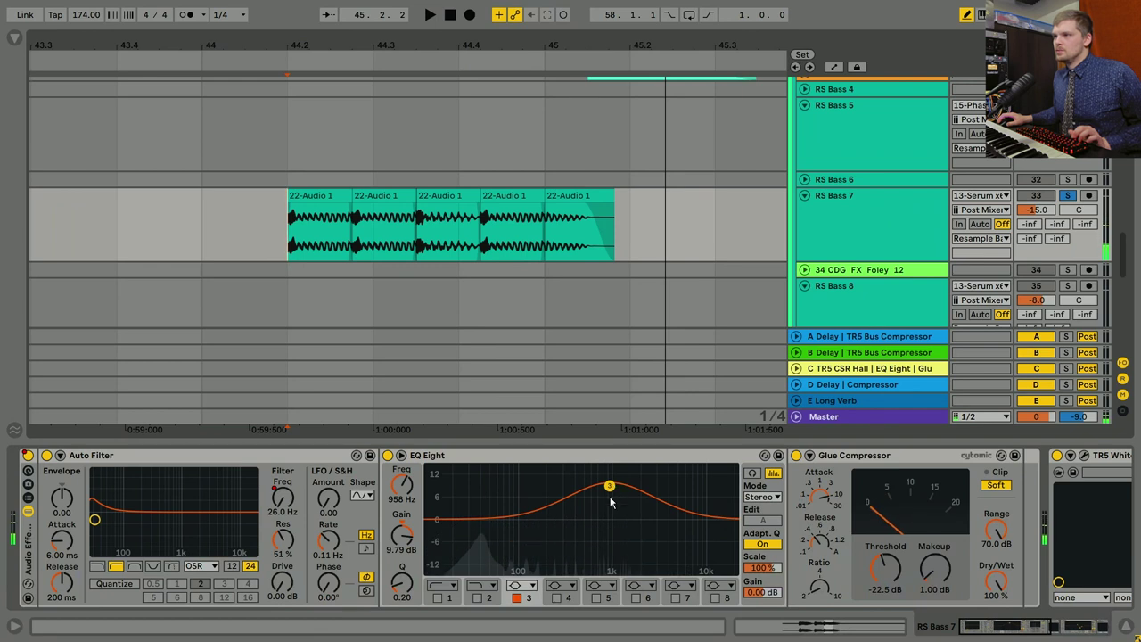
Audition TR5 White 2A on RS Bass 7 in its own window, close it and open Ozone 9 Exciter.
click(812, 419)
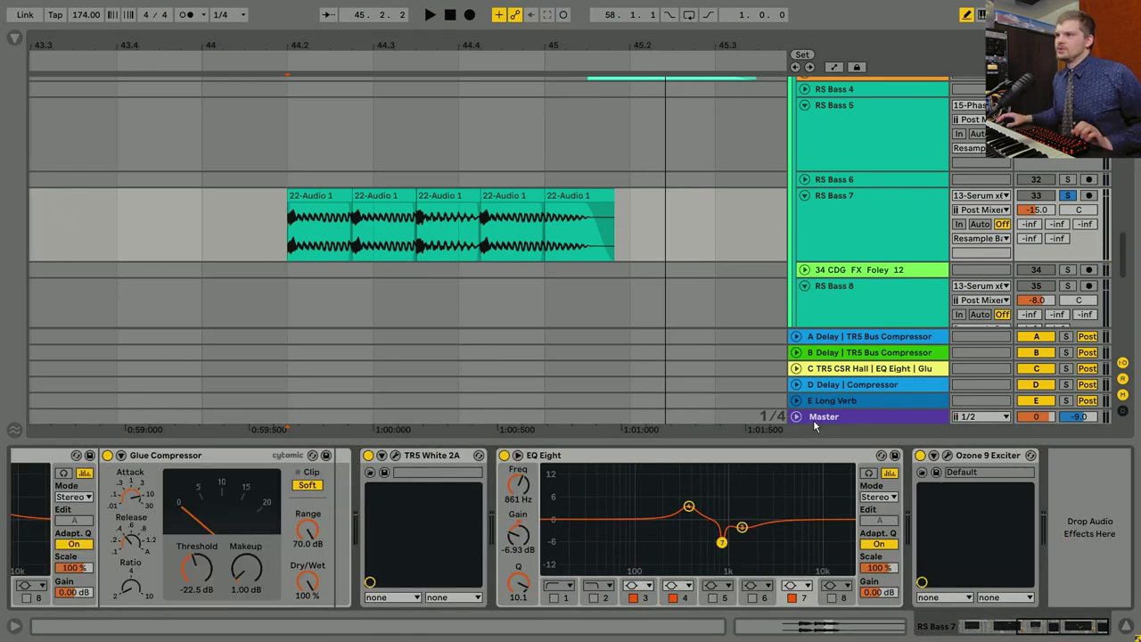
click(395, 455)
drag(713, 390, 613, 276)
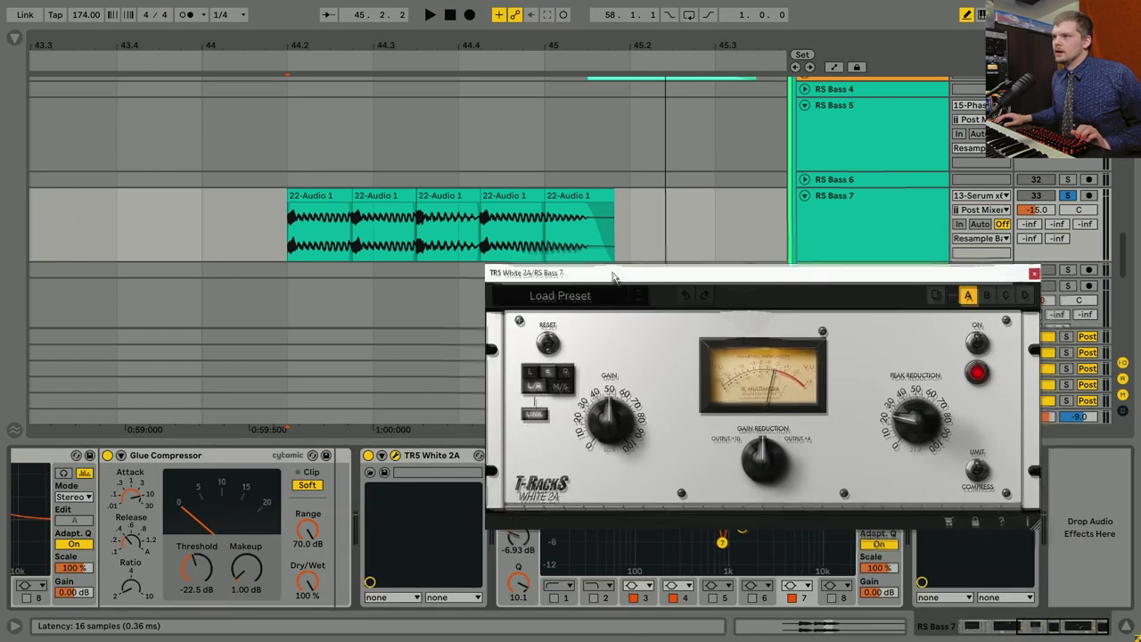
click(279, 230)
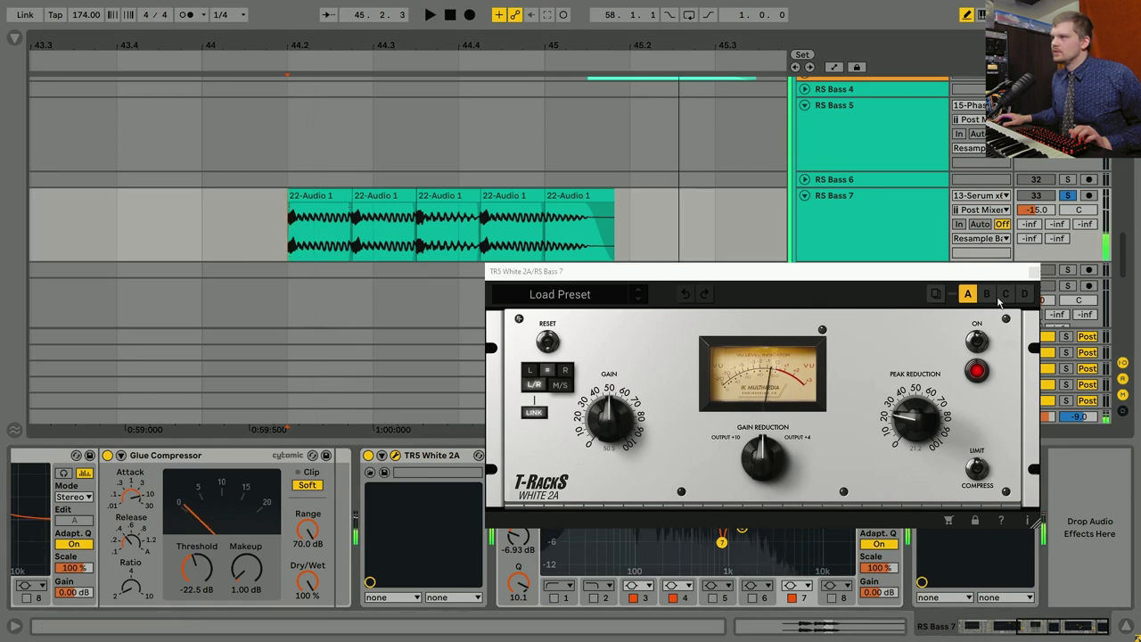
click(1033, 271)
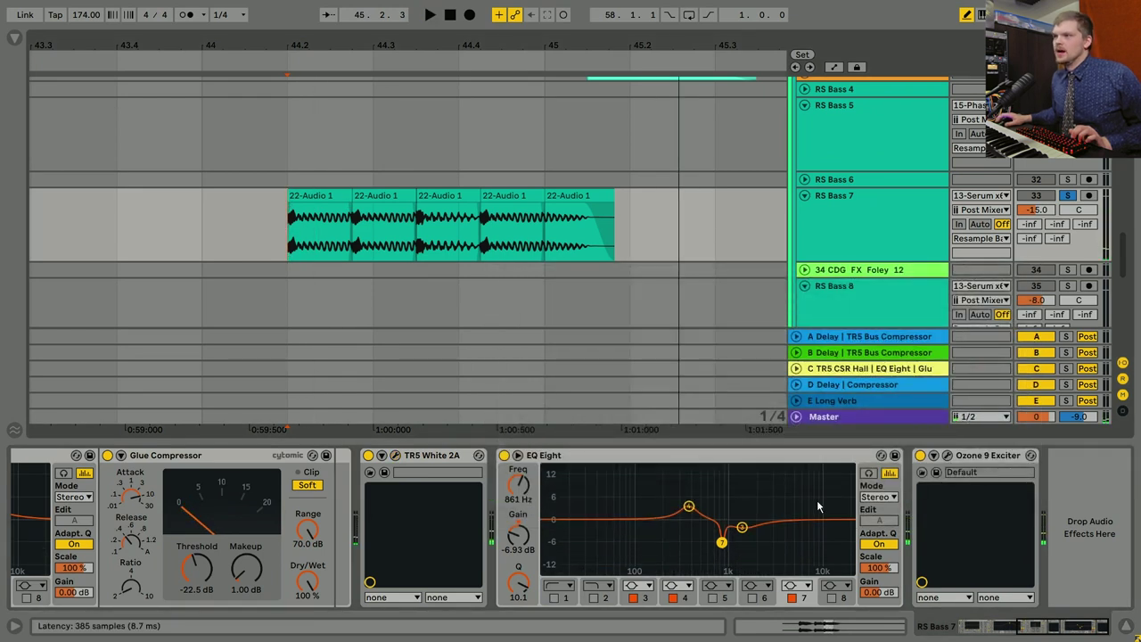
click(947, 455)
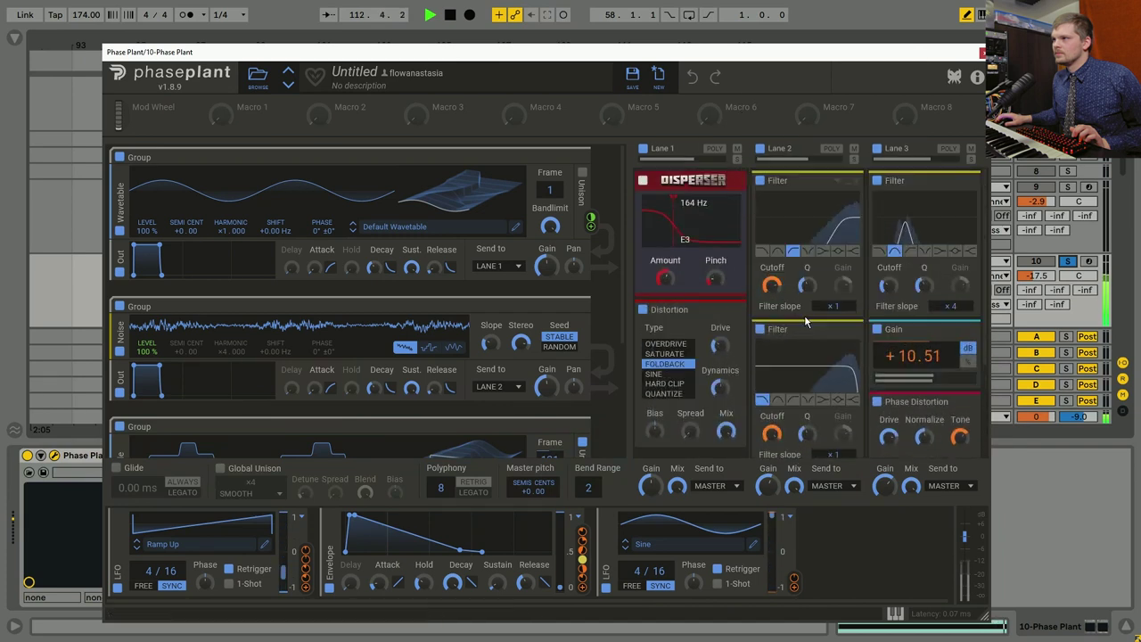
Stop playback, view the lower generator groups of 10 Phase Plant and replay its 9-Serum_x64 2 clip from 105.1.1.
key(space)
scroll(221, 310, down, 3)
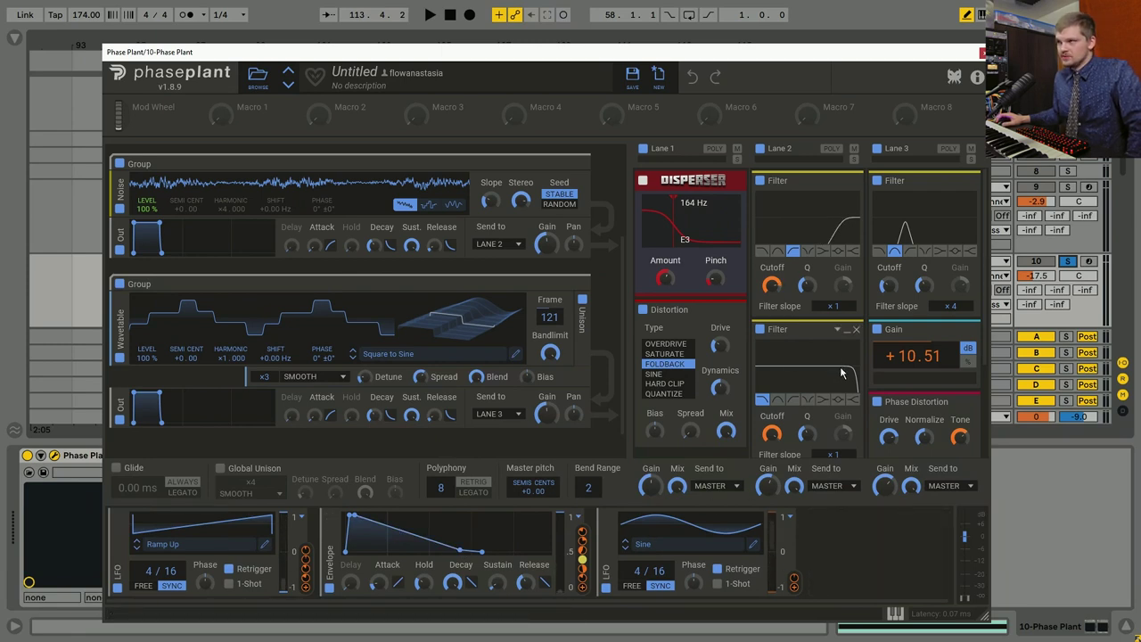
drag(742, 55, 667, 311)
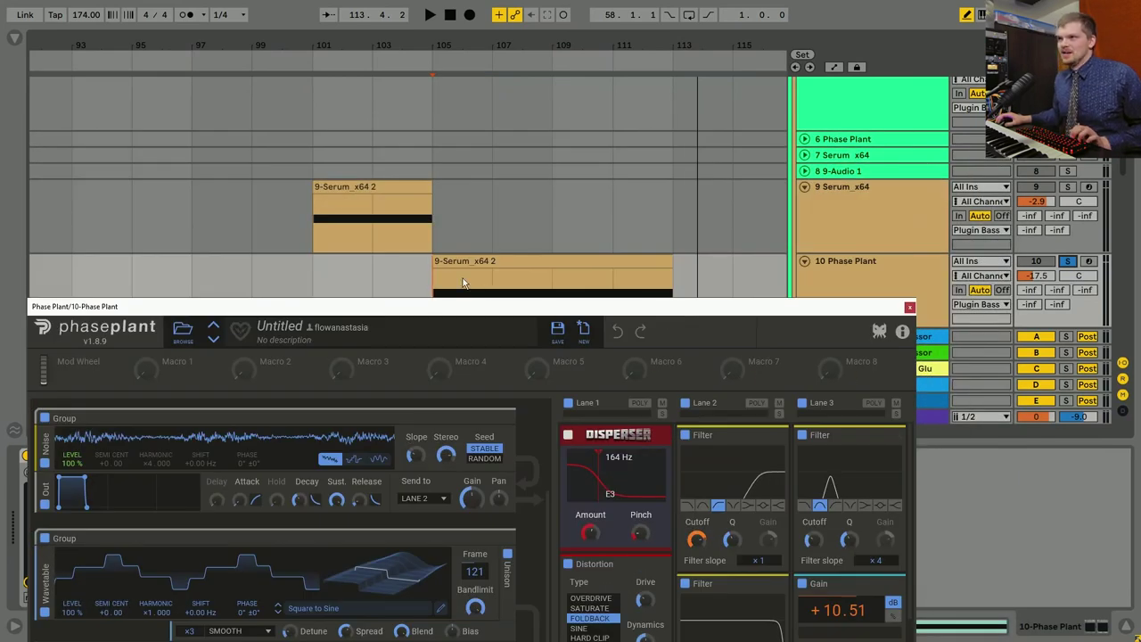
click(432, 275)
key(space)
drag(536, 308, 507, 7)
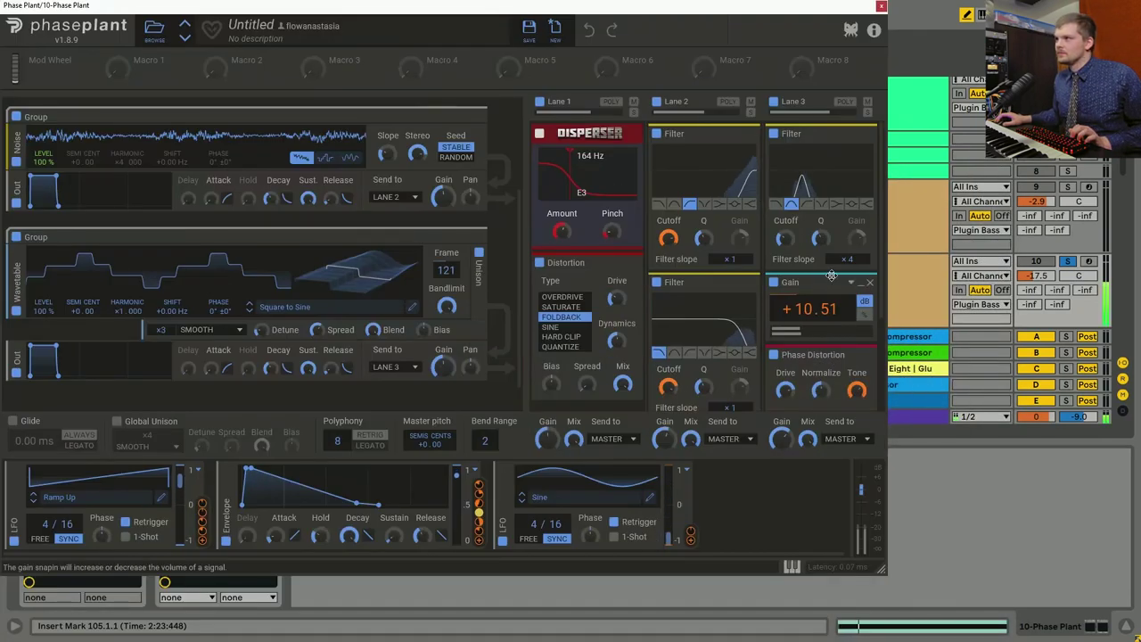
Bypass and re-enable the Lane 3 Filter during playback, and audition Phase Plant's effect lanes in solo.
click(775, 134)
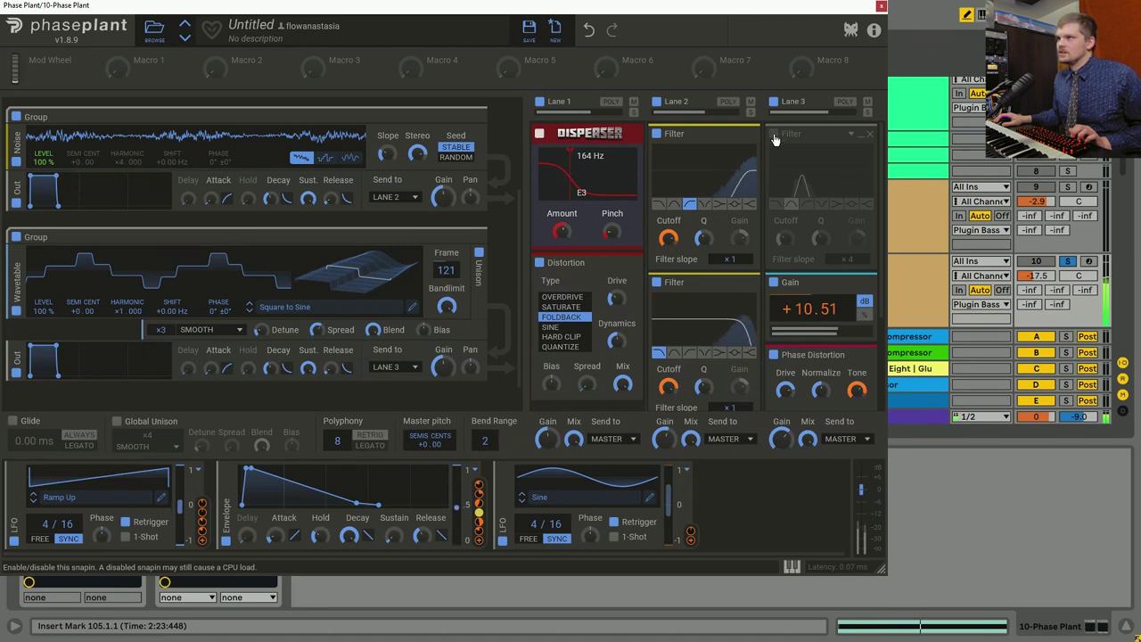
click(775, 134)
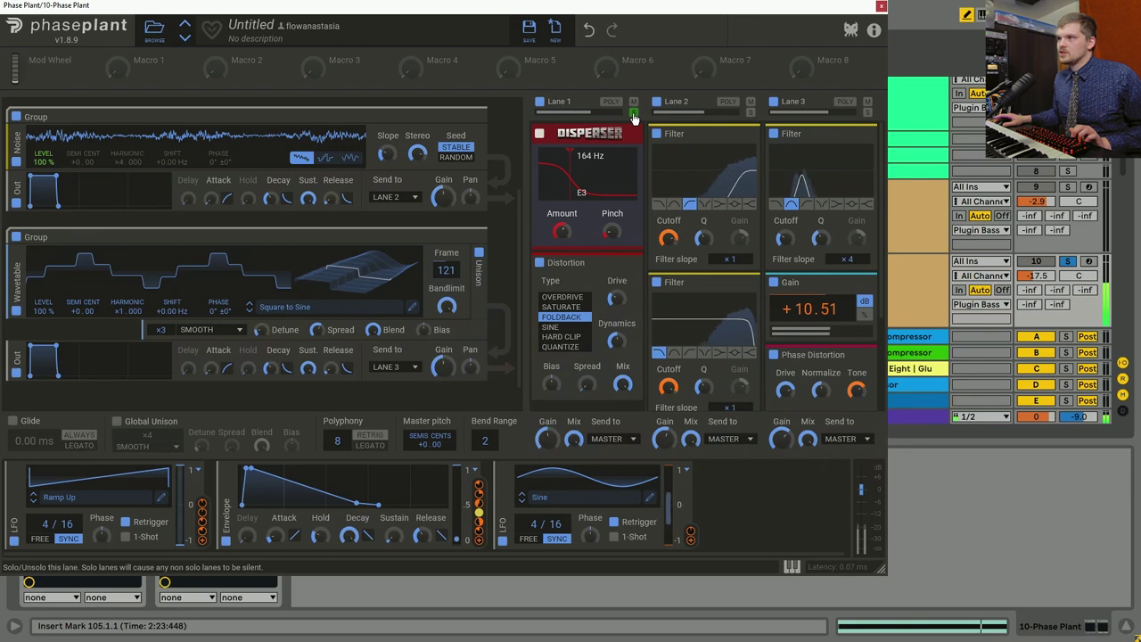
click(751, 115)
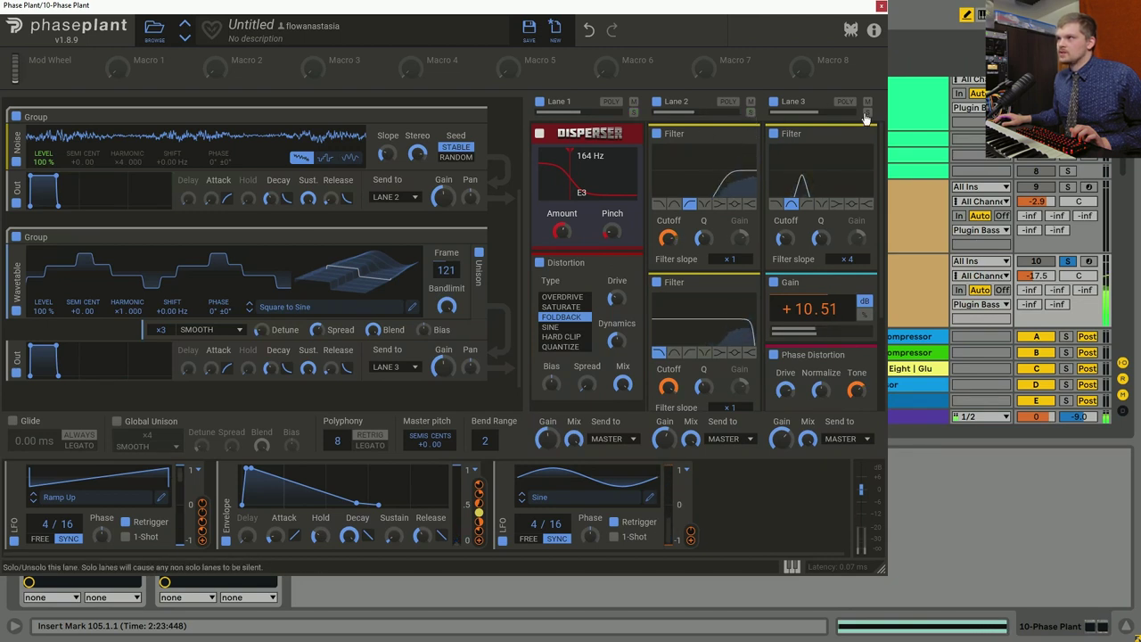
Replay the 9-Serum_x64 2 clip on 10 Phase Plant and switch Lane 3's Phase Distortion back on.
drag(774, 6, 799, 311)
click(463, 264)
click(459, 285)
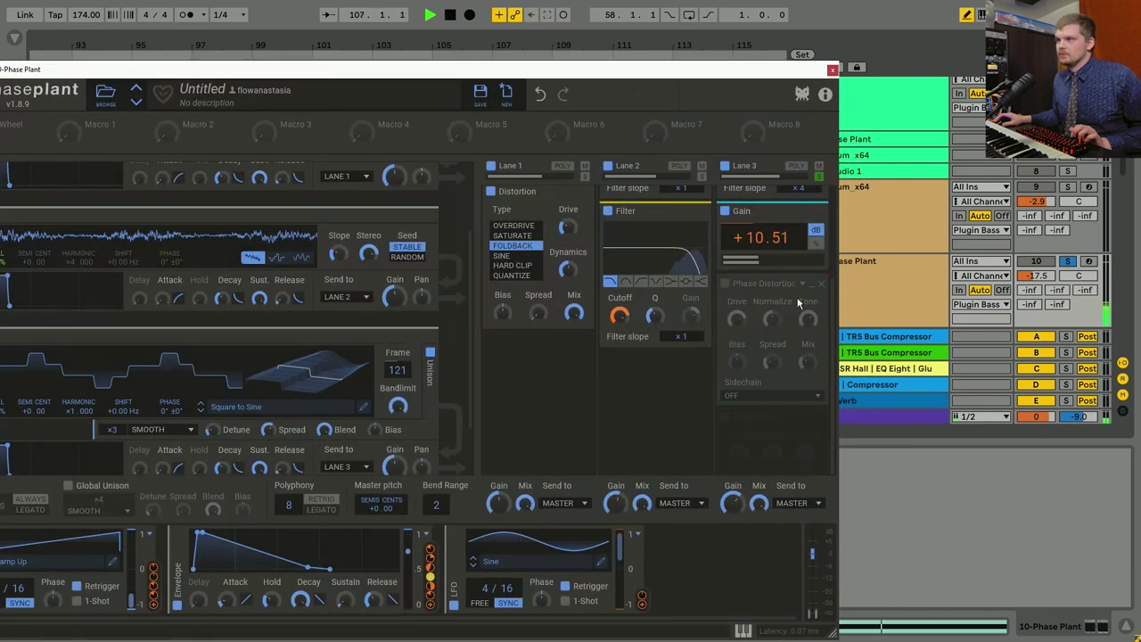
click(726, 284)
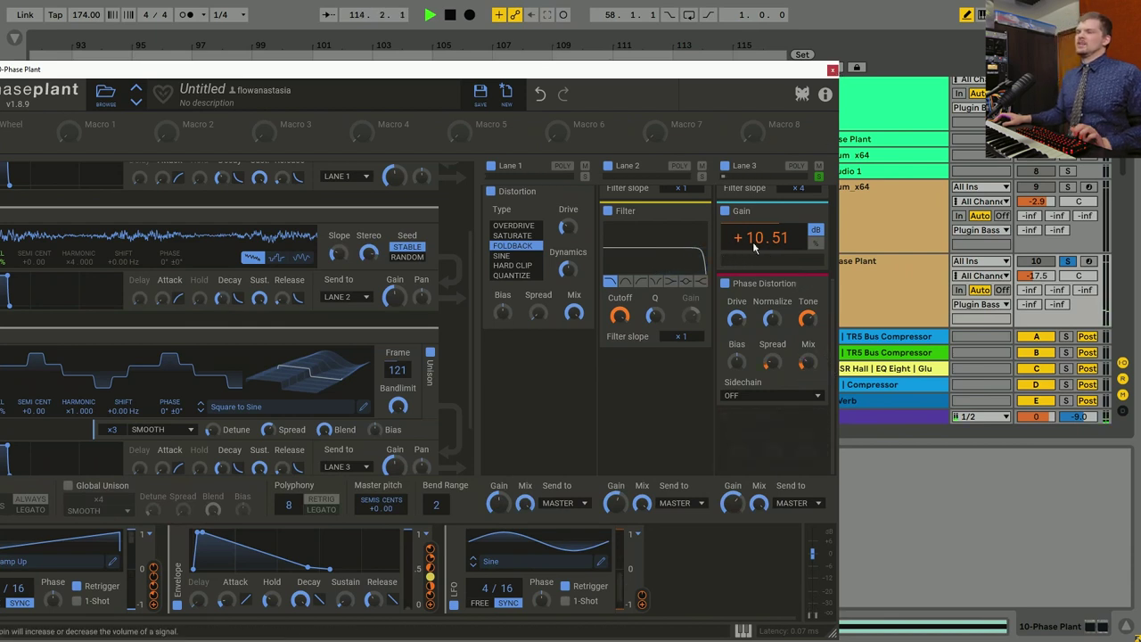
Audition the 9-Serum_x64 2 clip on 9 Serum_x64 from 101.1.1 while viewing Serum's effects and oscillator pages.
scroll(765, 361, up, 1)
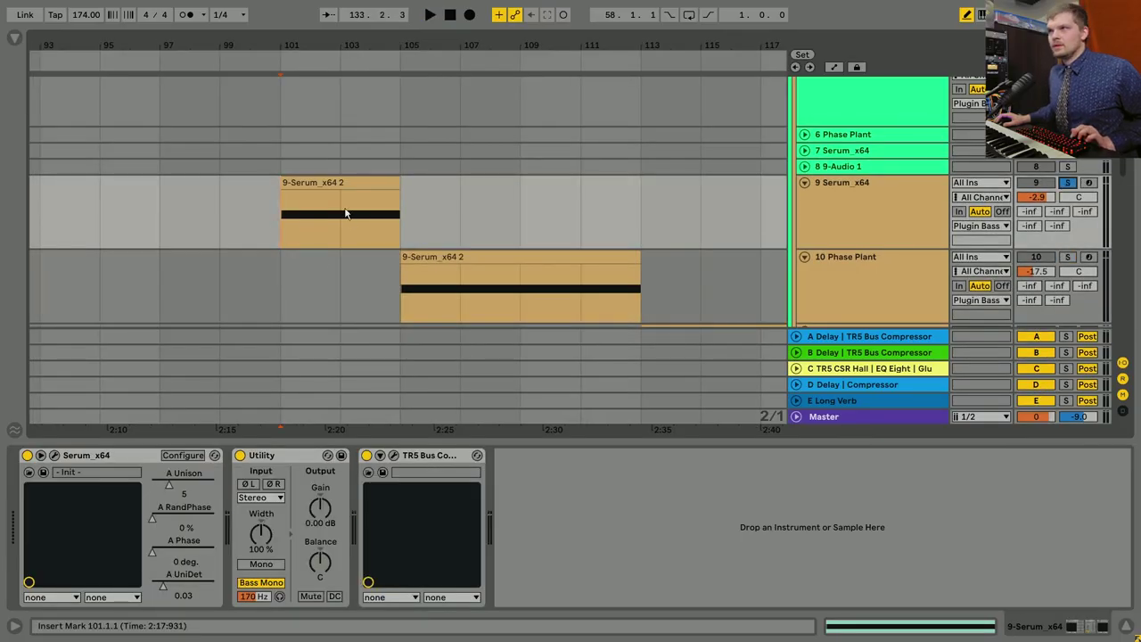
click(55, 456)
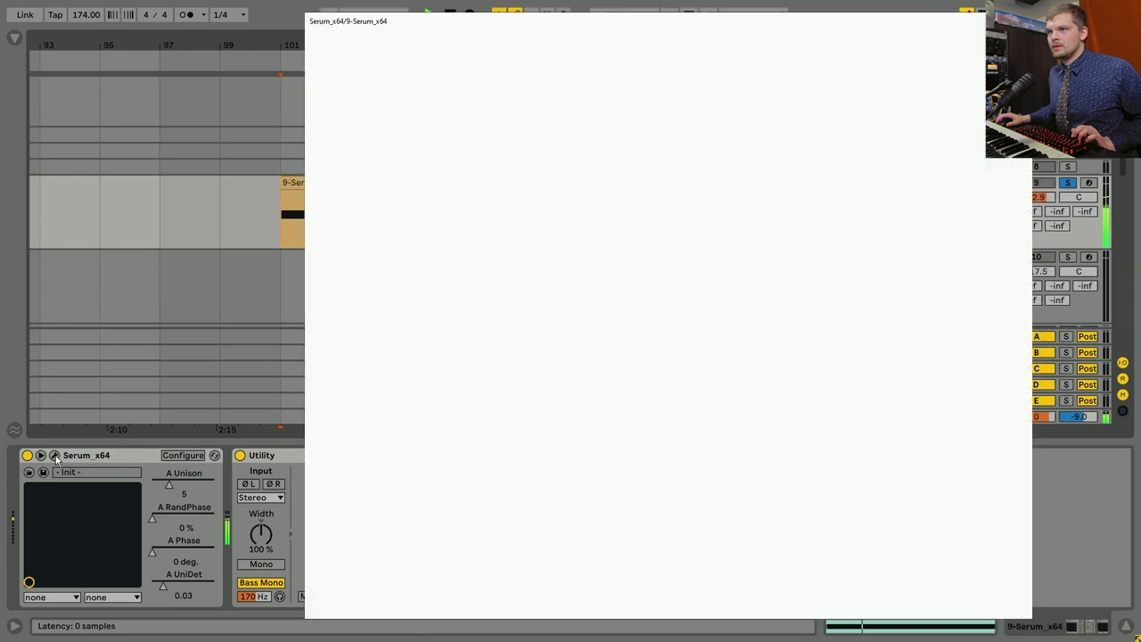
click(512, 67)
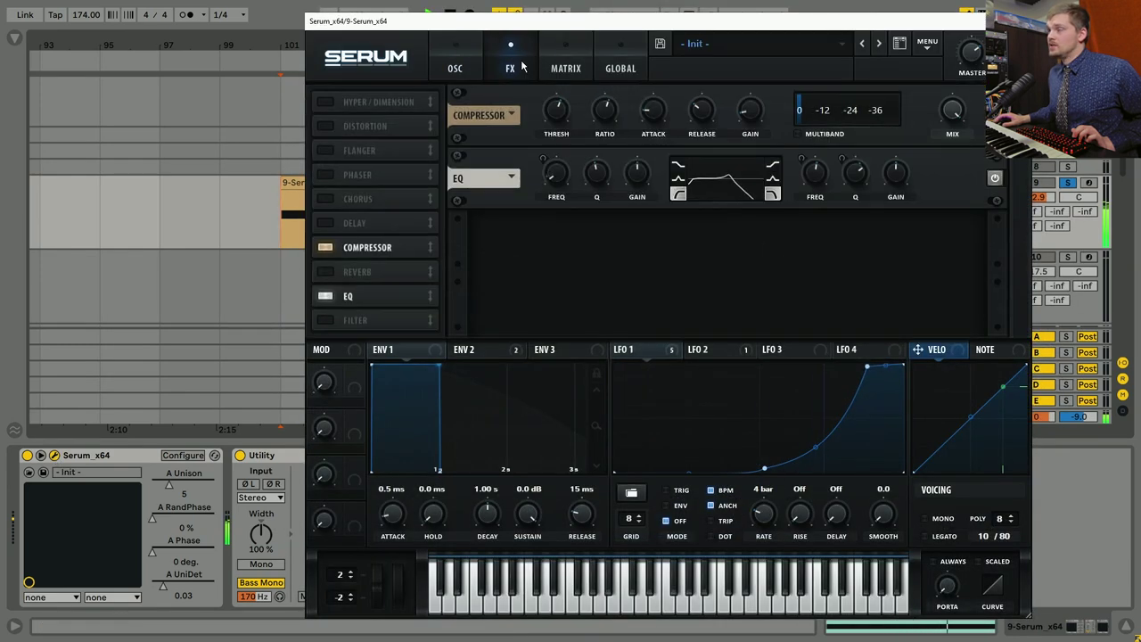
click(452, 68)
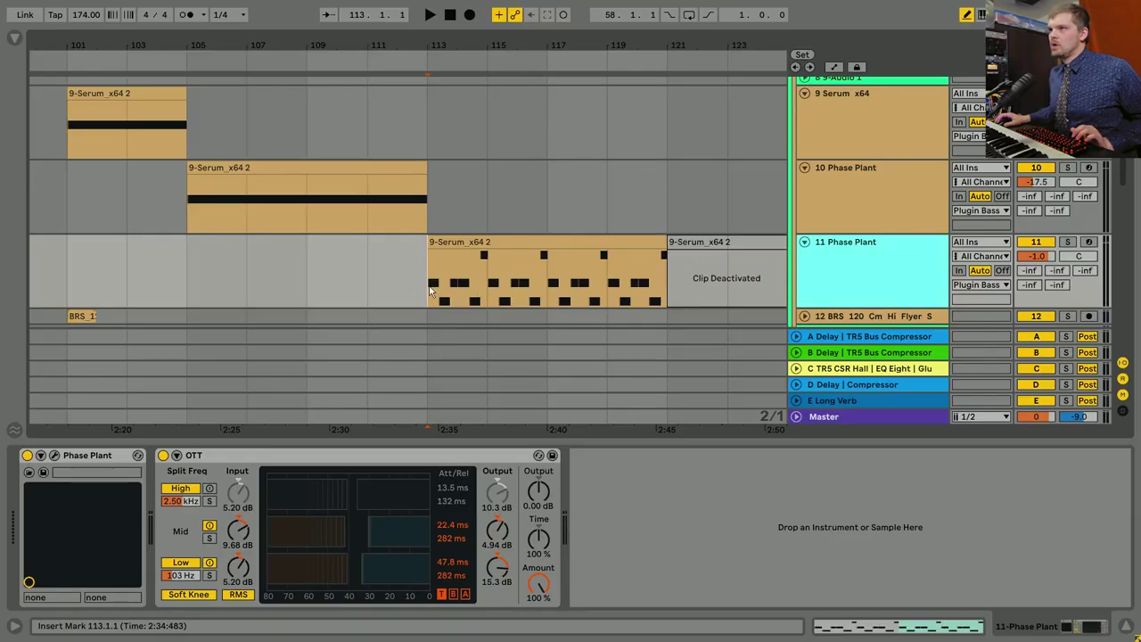
Solo 11 Phase Plant, play its 9-Serum_x64 2 clip from 113.1.1 and open its Phase Plant window.
click(1069, 242)
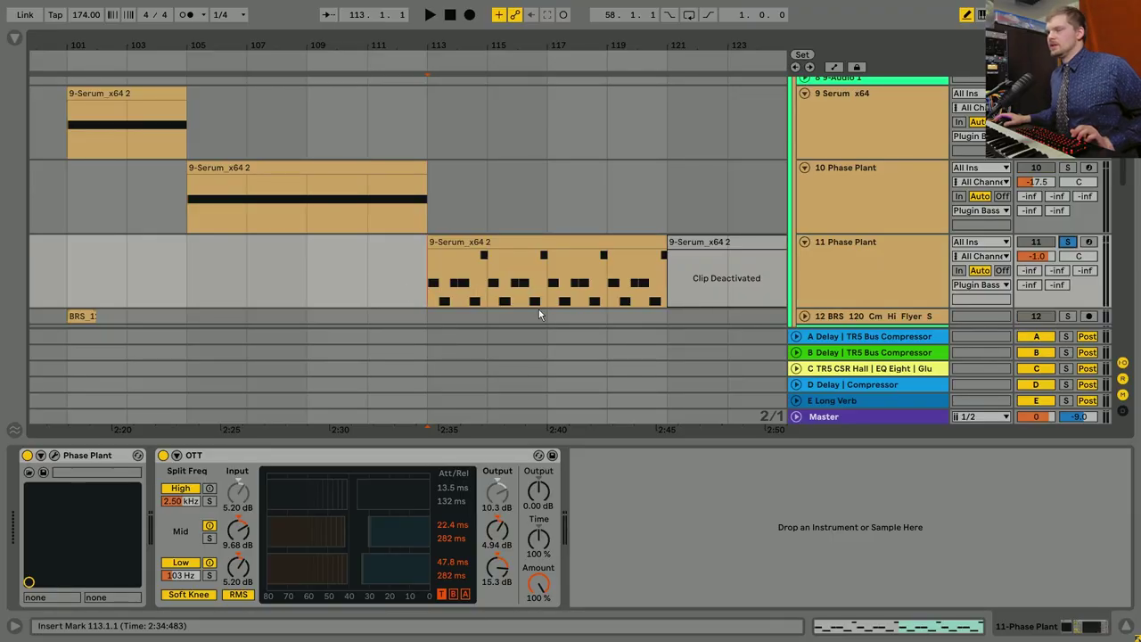
key(space)
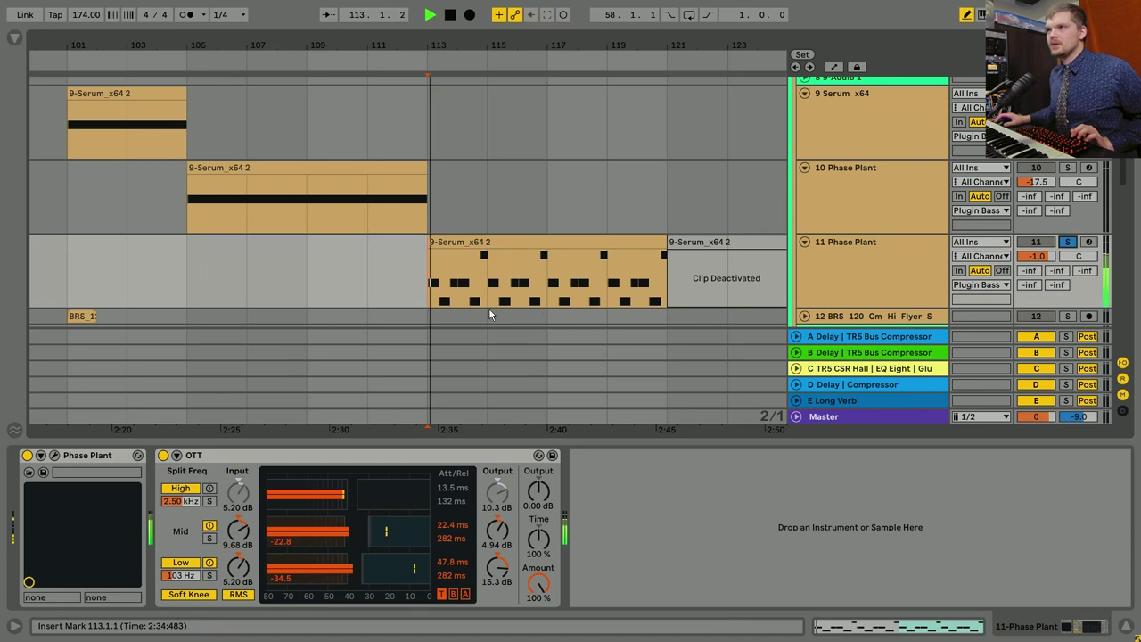
click(54, 456)
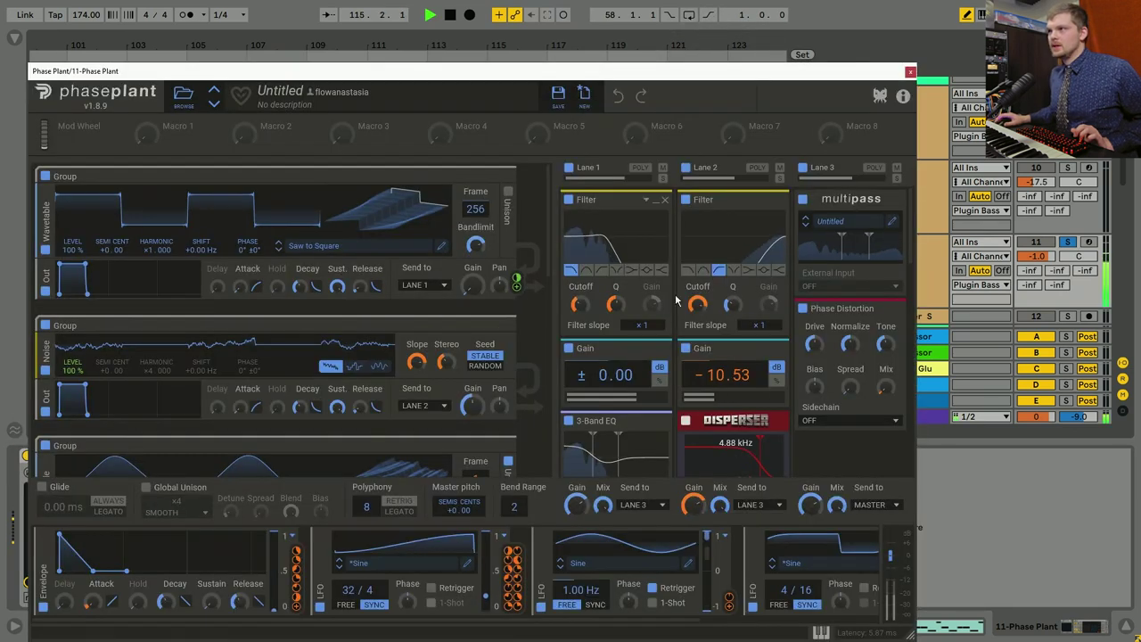
Examine the generator groups and effect lanes of 11 Phase Plant during playback, including the Multipass bands on Lane 3, and close Multipass.
scroll(821, 297, down, 6)
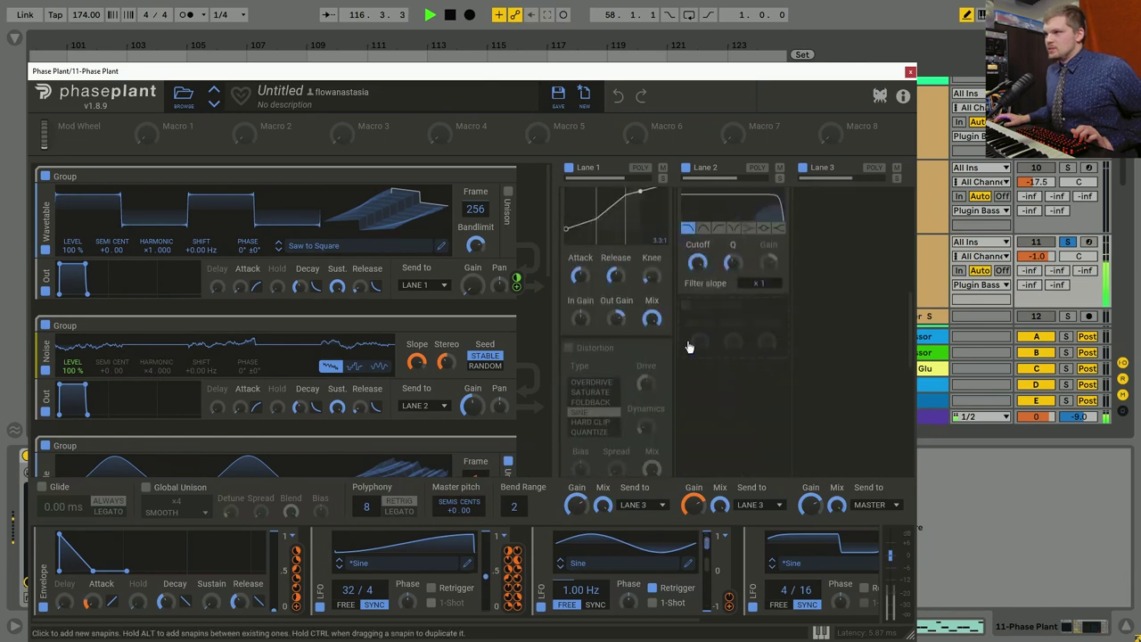
scroll(699, 401, down, 5)
scroll(699, 397, up, 7)
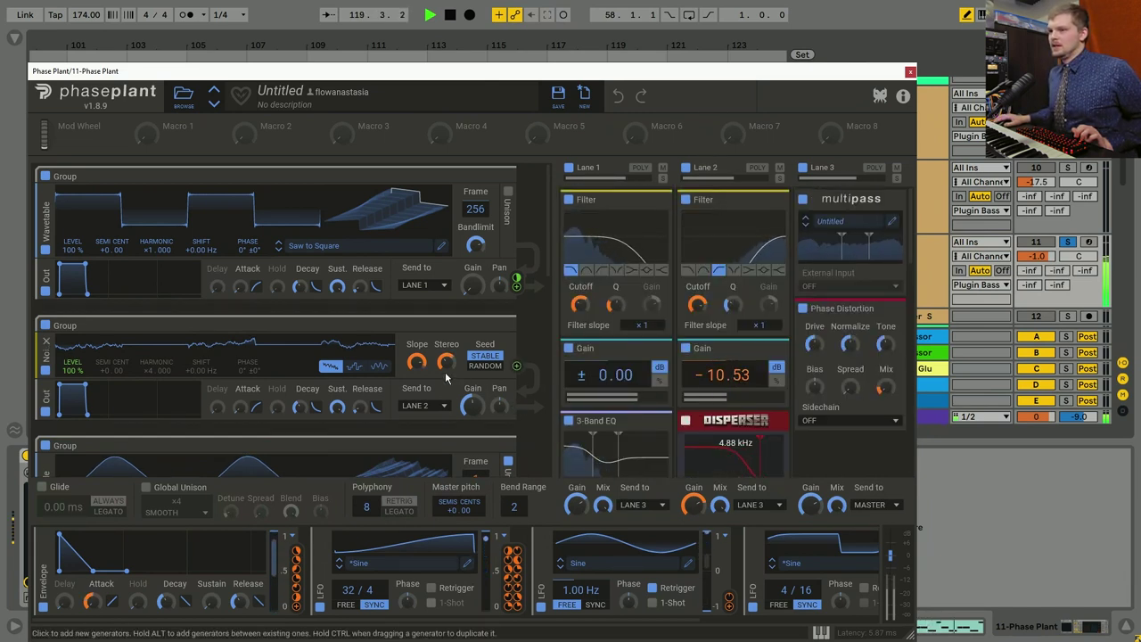
scroll(445, 370, down, 10)
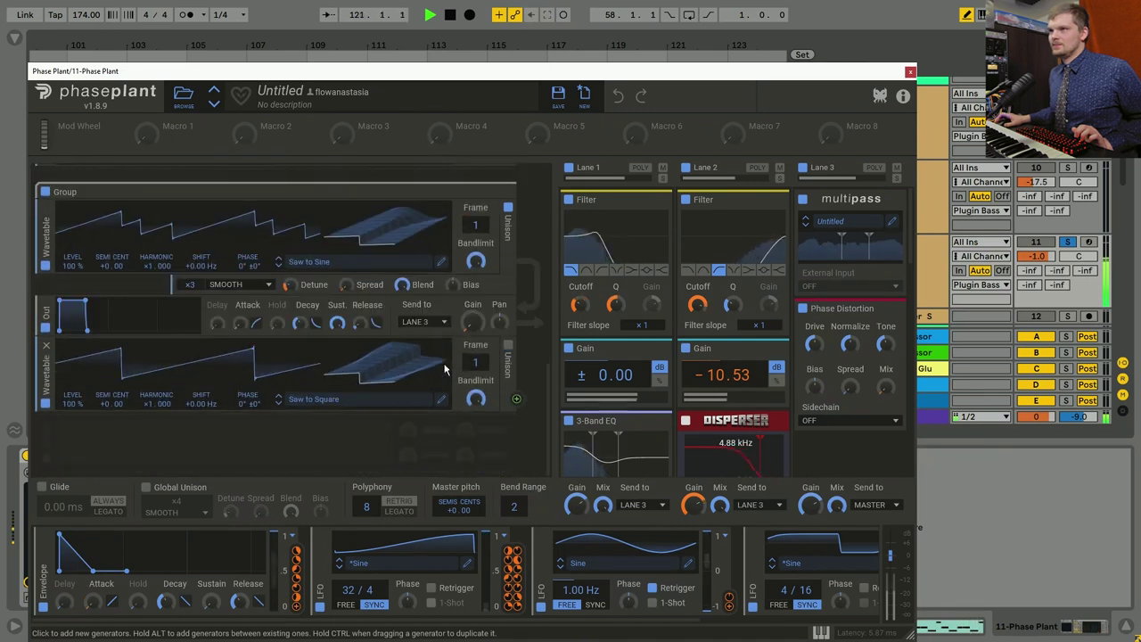
scroll(444, 385, down, 5)
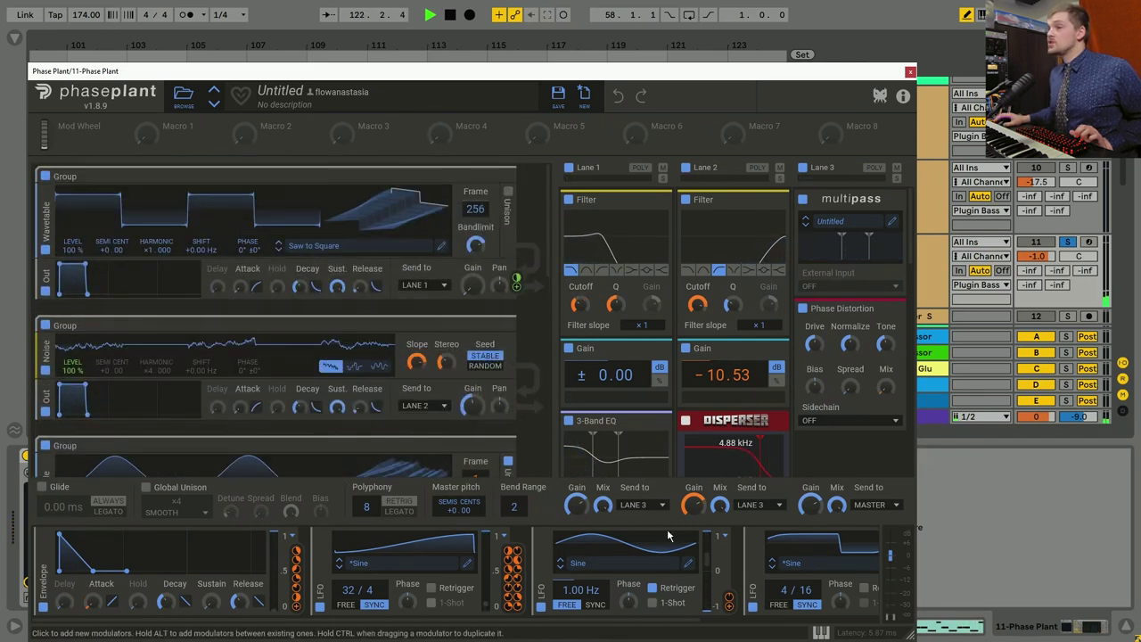
scroll(369, 369, down, 5)
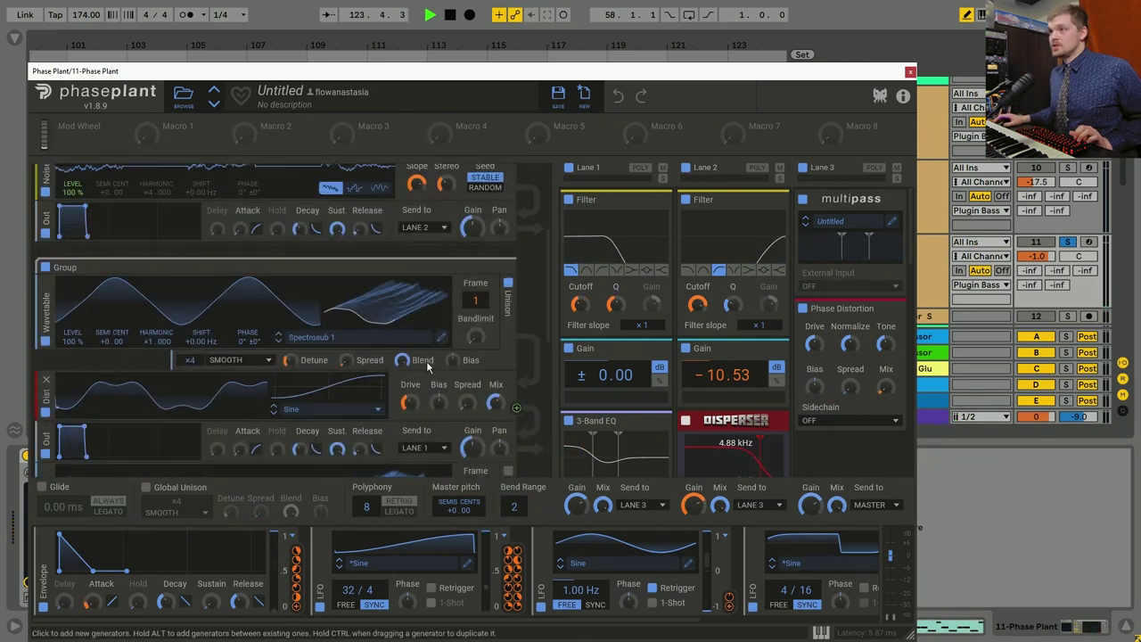
scroll(427, 365, up, 5)
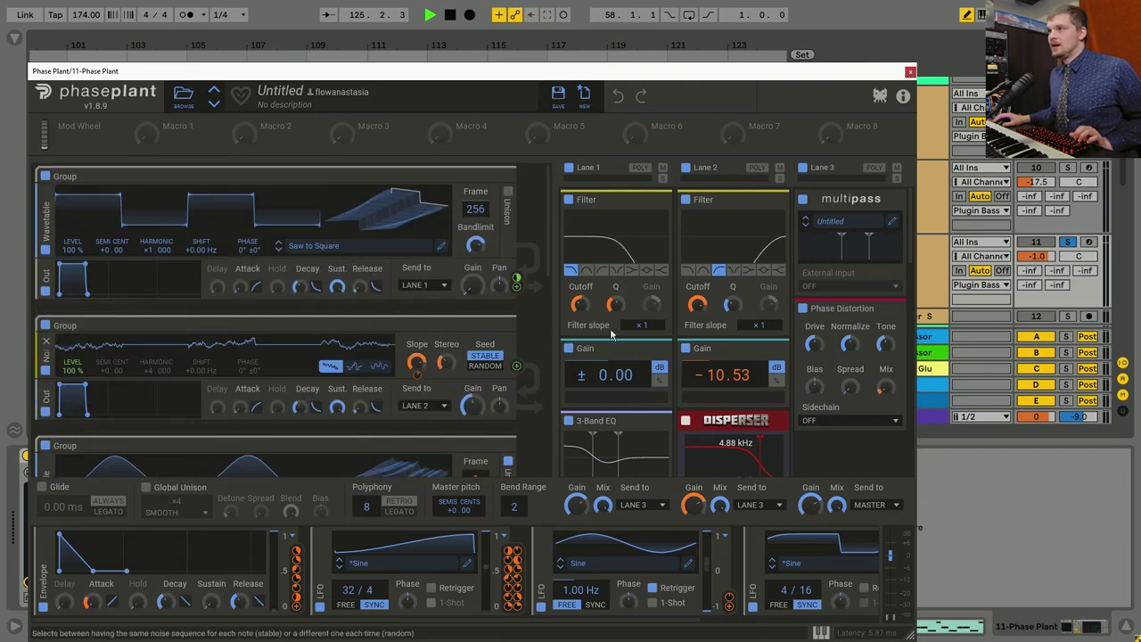
scroll(657, 321, down, 5)
scroll(657, 321, up, 5)
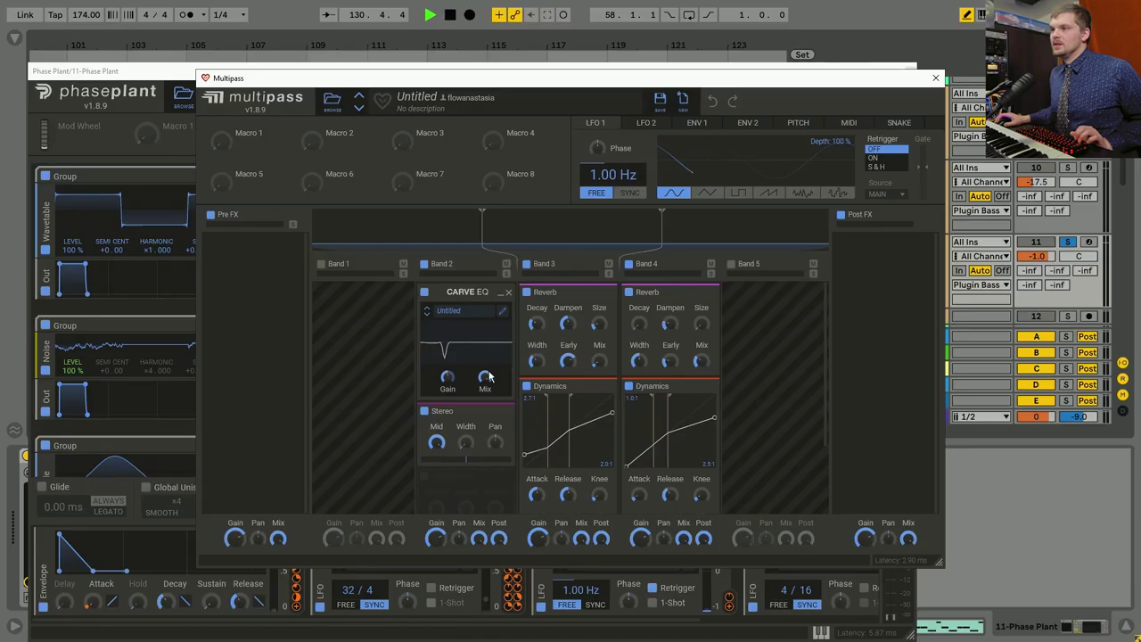
click(935, 77)
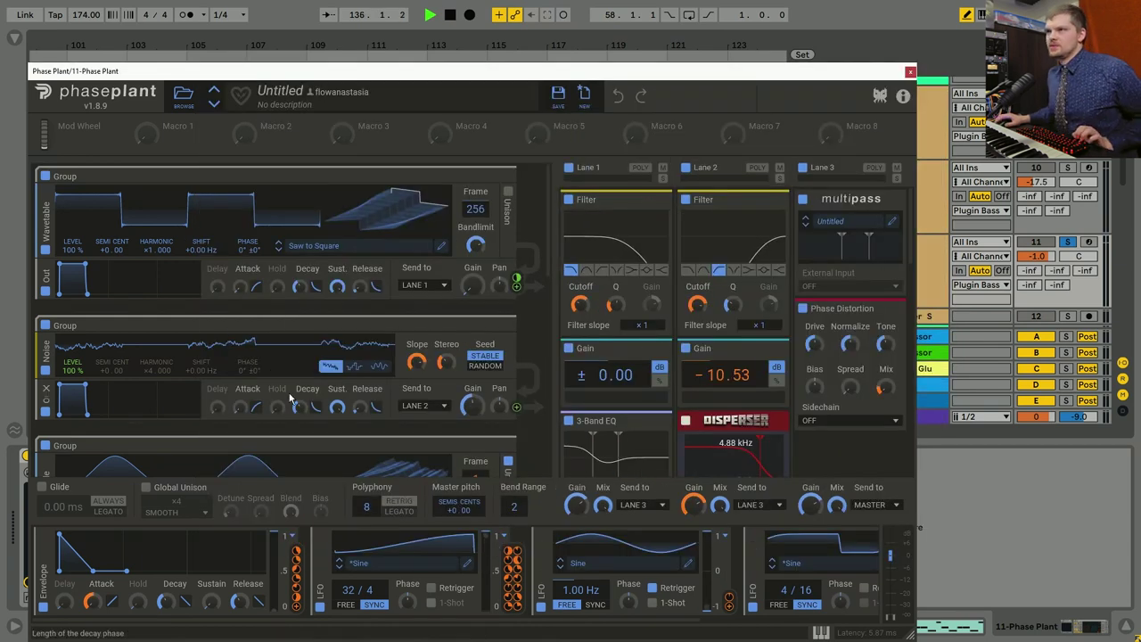
Review Phase Plant's Spectrosub 1 and Vowel generators and the lower effects of Lanes 1 and 2 during playback.
scroll(289, 398, down, 5)
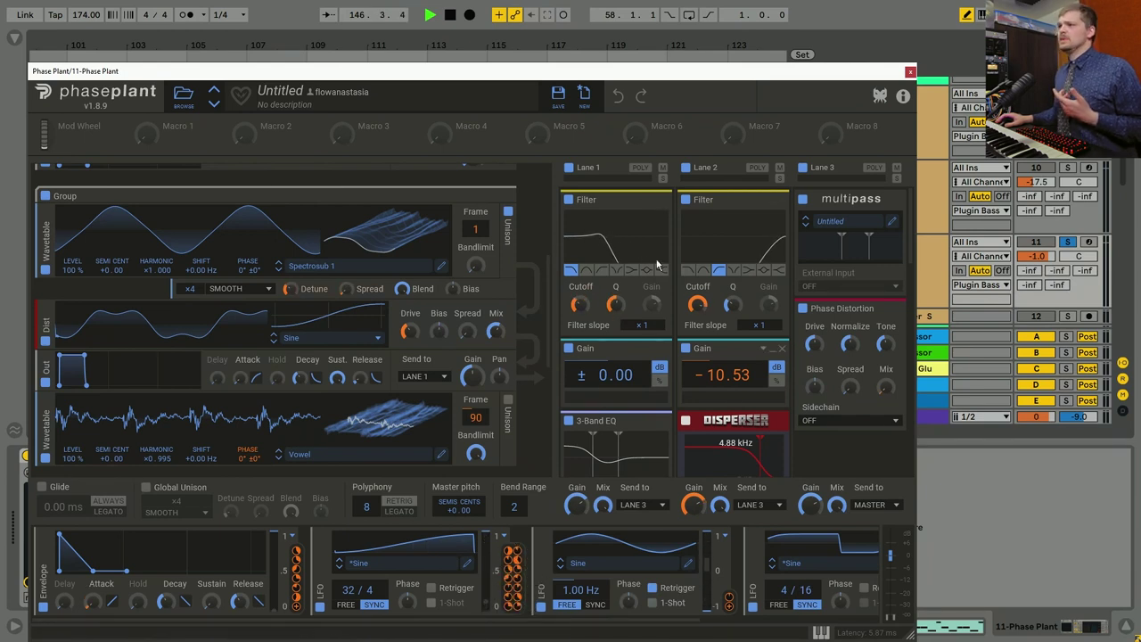
scroll(698, 443, down, 5)
scroll(697, 437, up, 5)
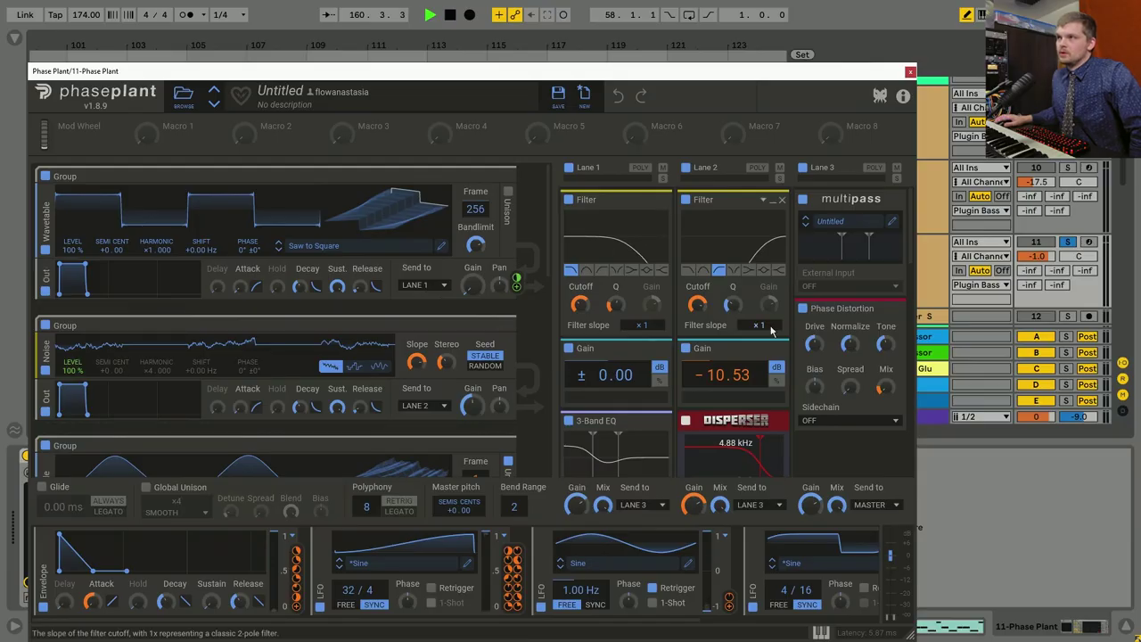
scroll(704, 370, down, 4)
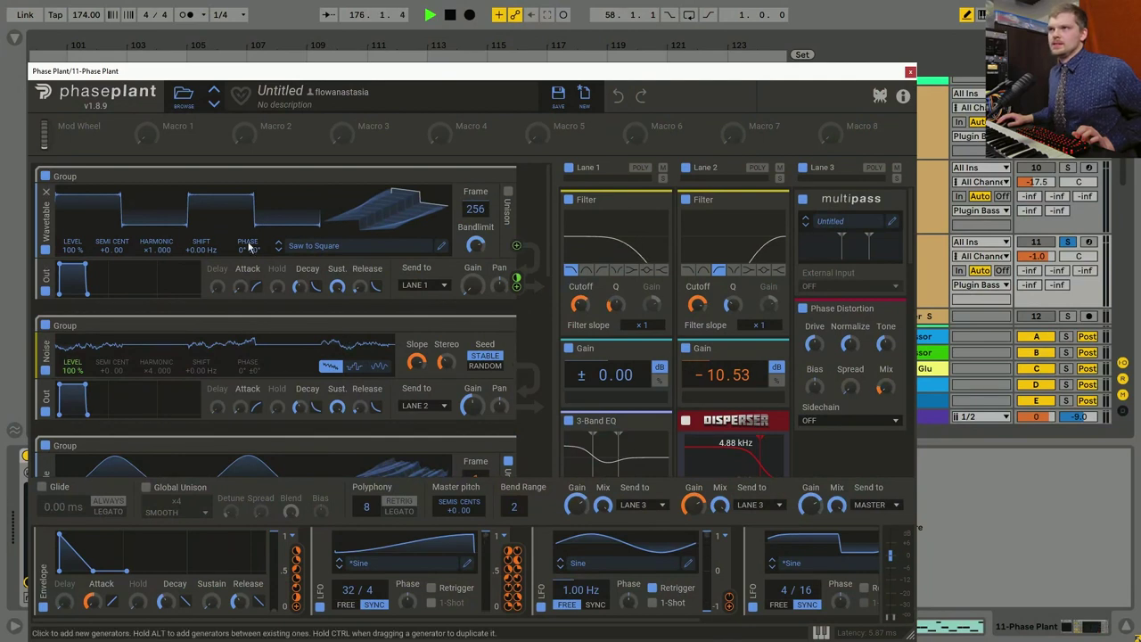
scroll(633, 322, down, 5)
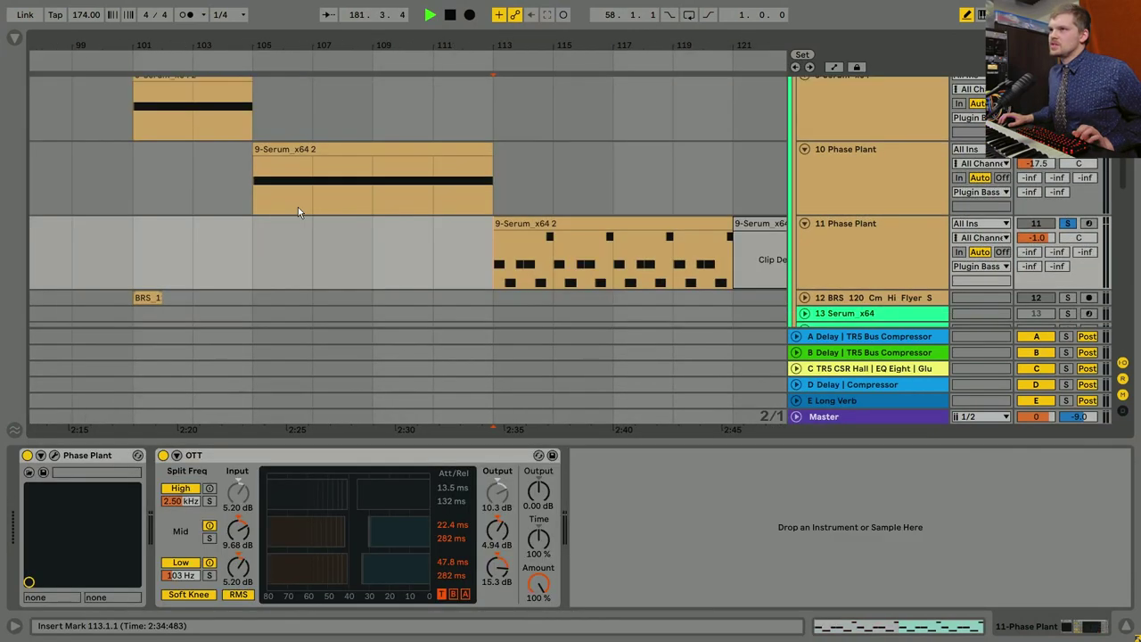
Hide the device view, survey the bass clips between bars 97 and 129, and play the arrangement unsoloed from 113.1.1.
click(298, 207)
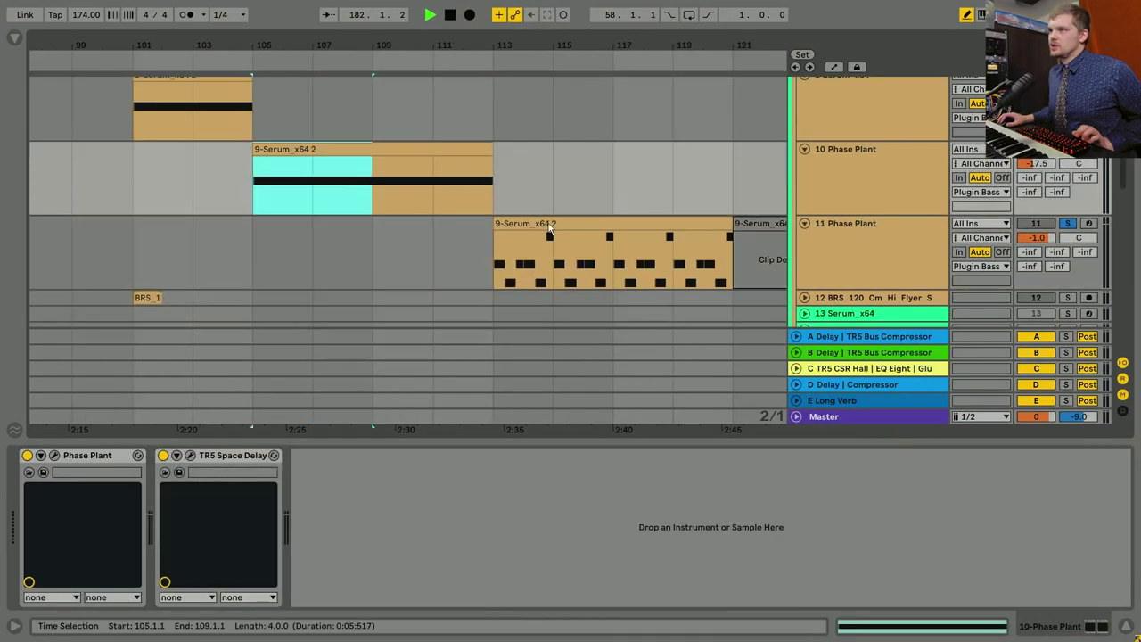
shift+click(550, 226)
key(ctrl+alt+l)
drag(494, 313, 484, 537)
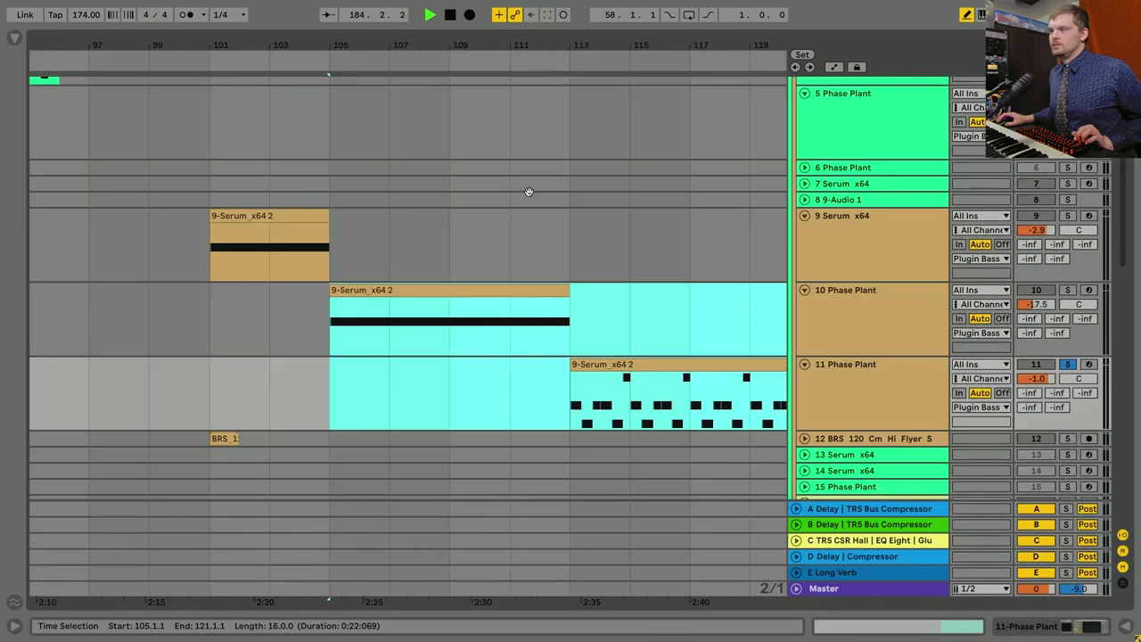
scroll(497, 339, down, 5)
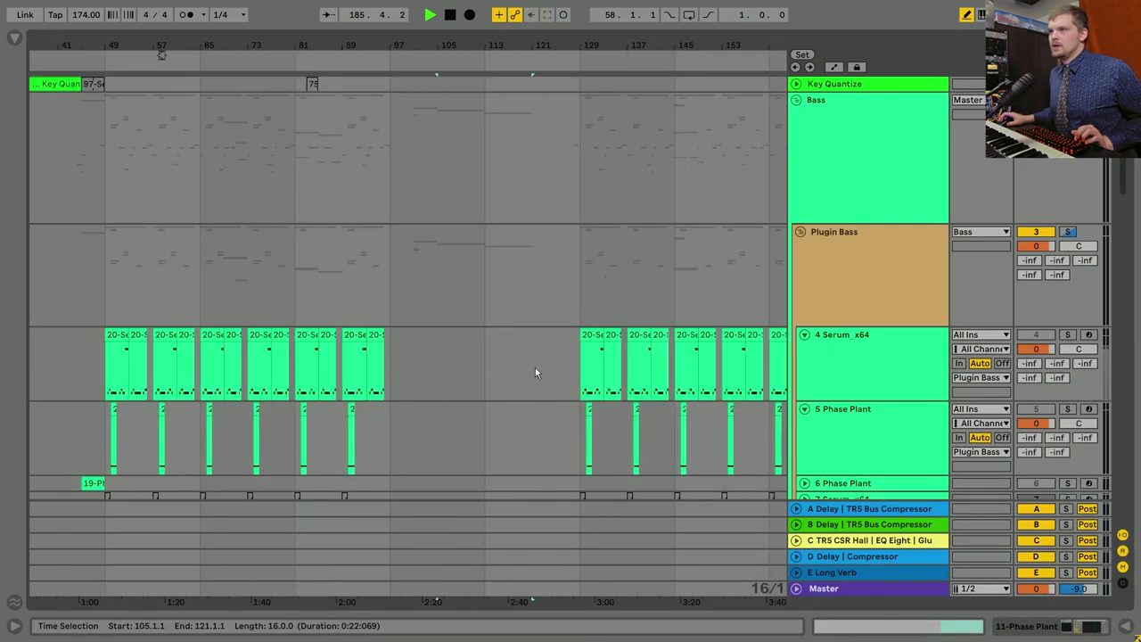
drag(535, 368, 357, 348)
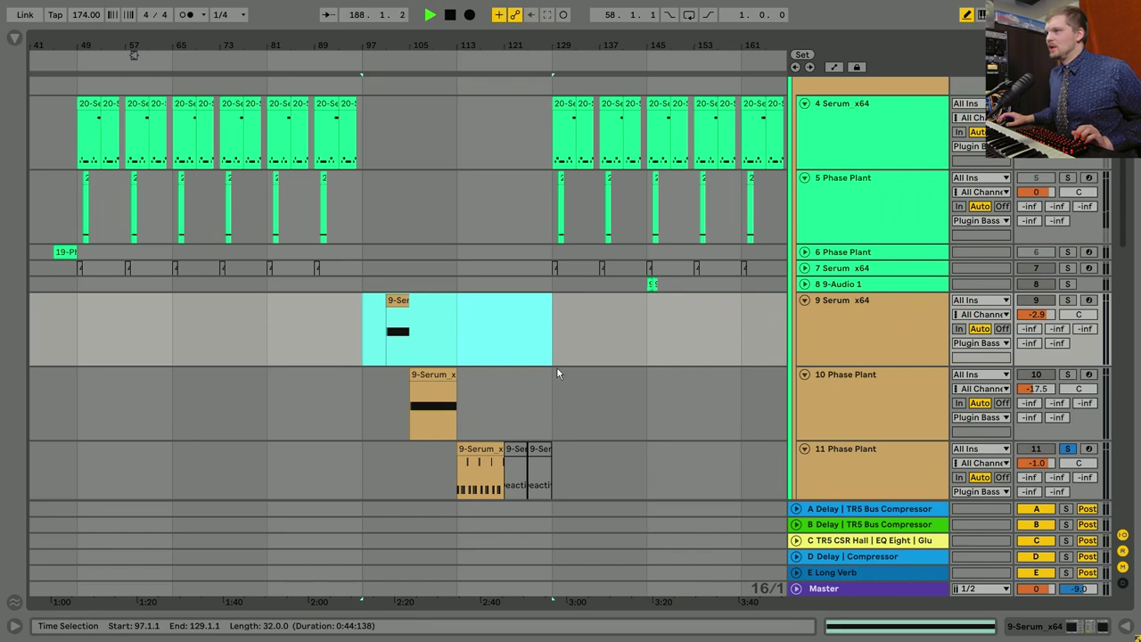
key(z)
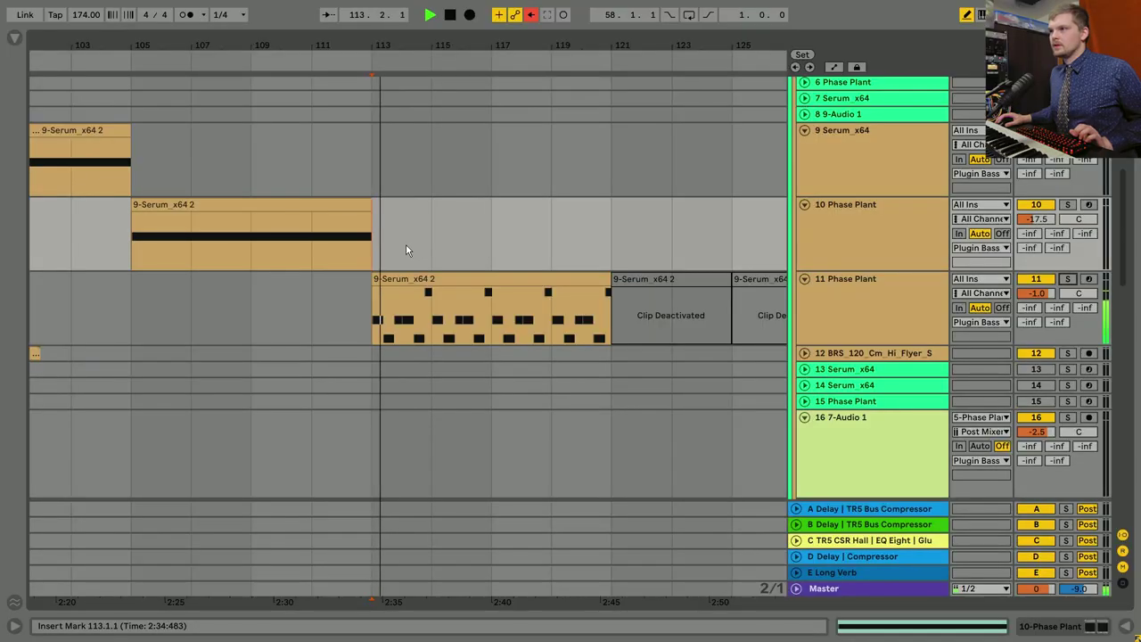
Fold the Bass group and expand the Pads group to show its tracks.
scroll(492, 223, up, 10)
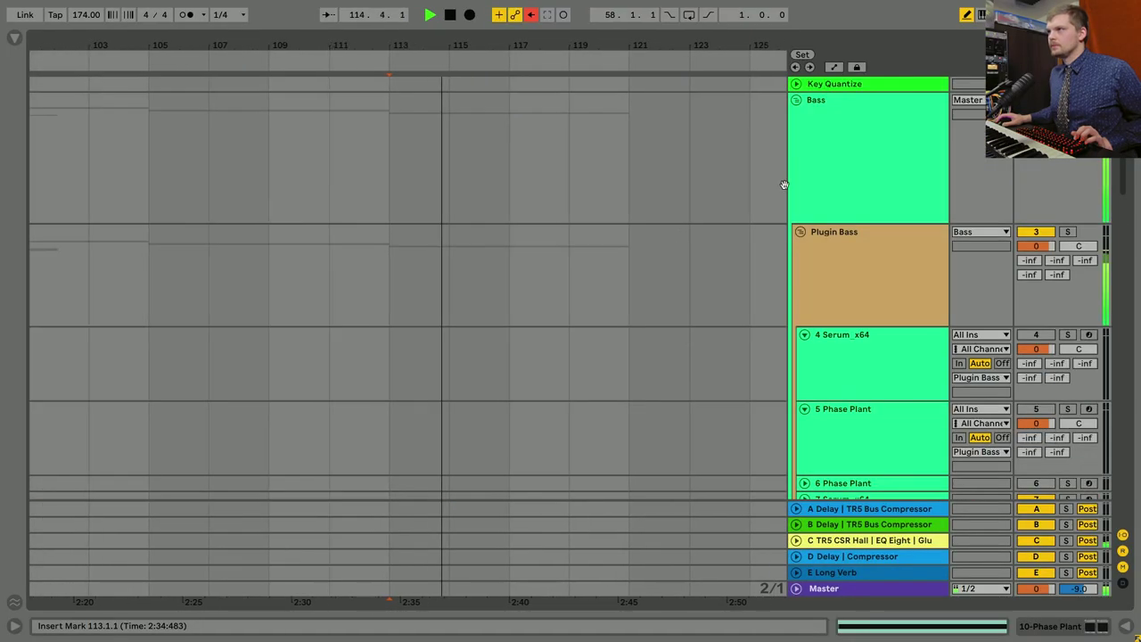
click(796, 100)
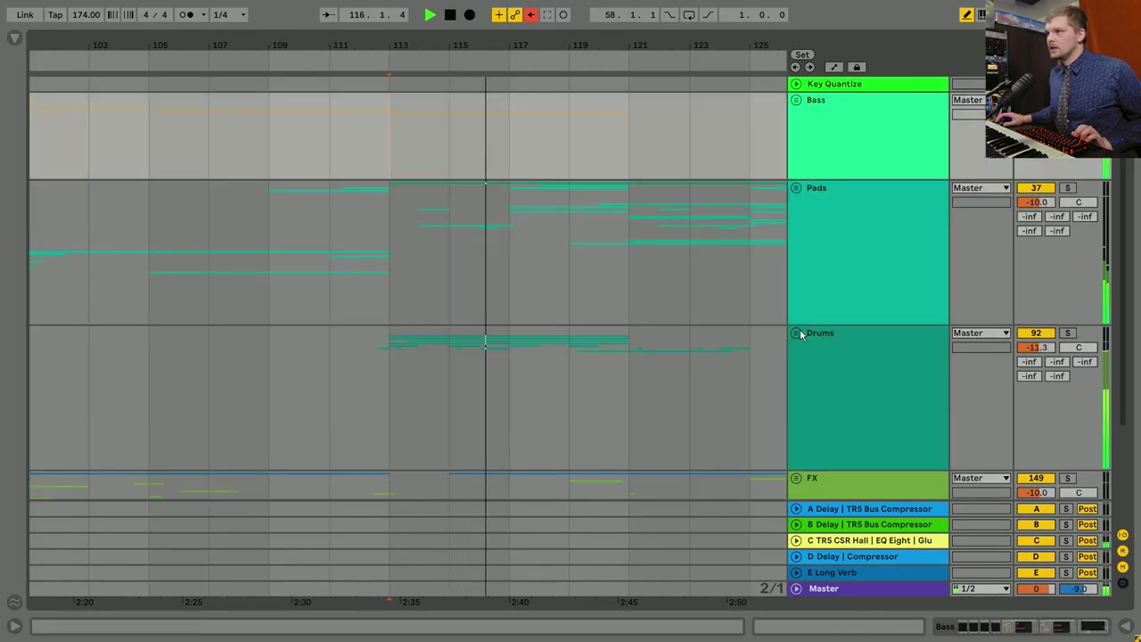
click(796, 187)
scroll(650, 285, down, 6)
scroll(615, 324, down, 5)
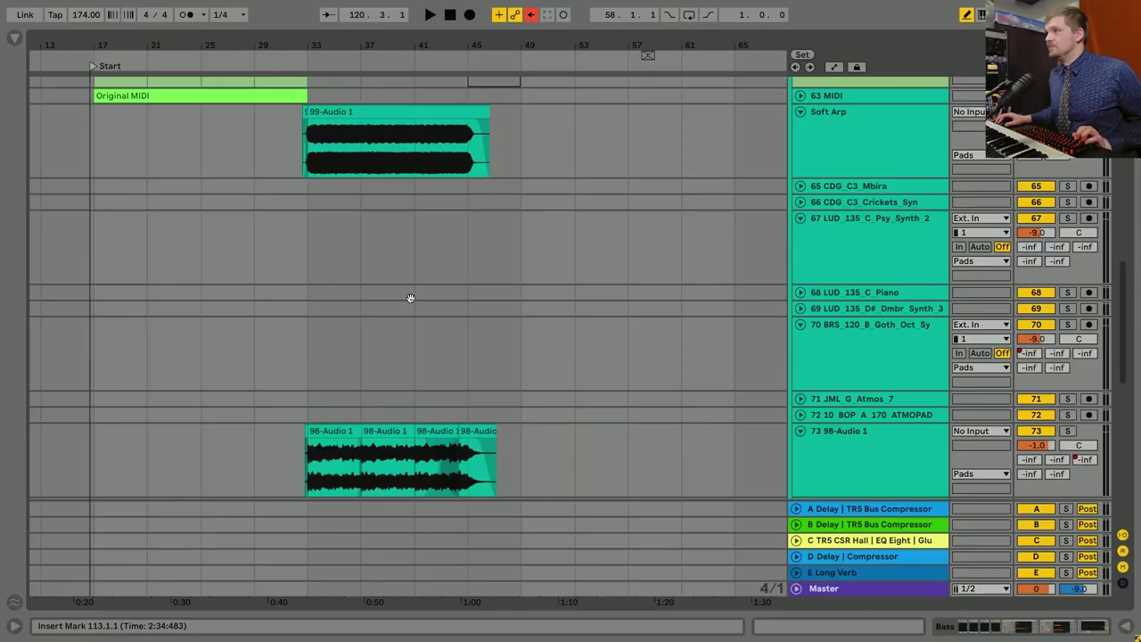
Solo the Soft Arp track and audition its 99-Audio 1 clip from 33.1.1, skipping ahead to 39.1.1.
drag(410, 297, 438, 330)
scroll(385, 401, up, 3)
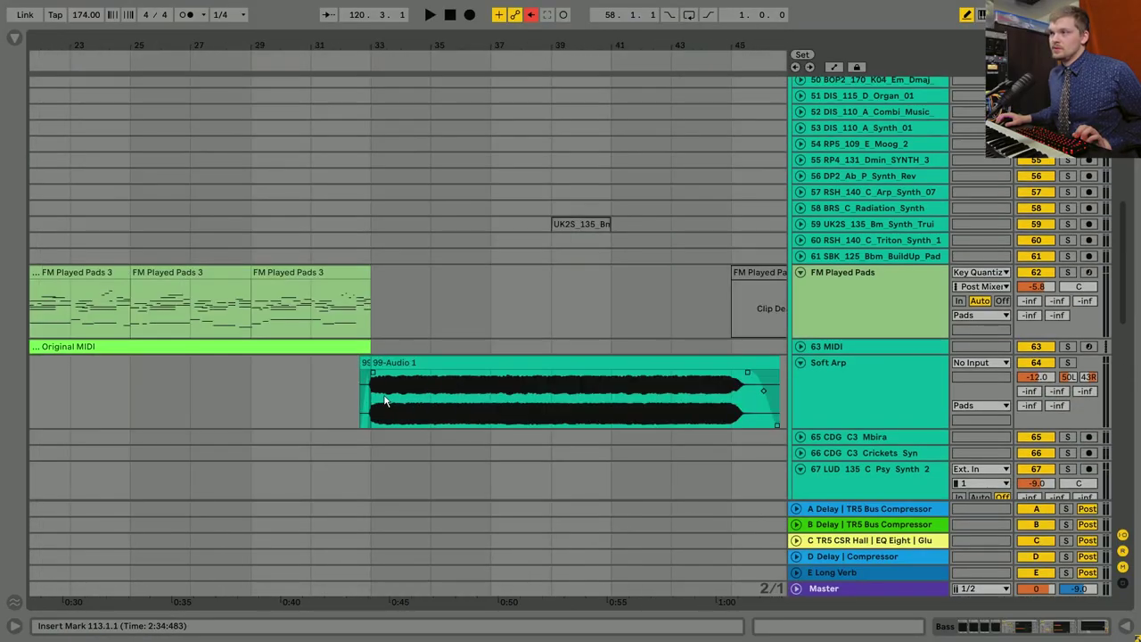
click(385, 401)
click(1066, 362)
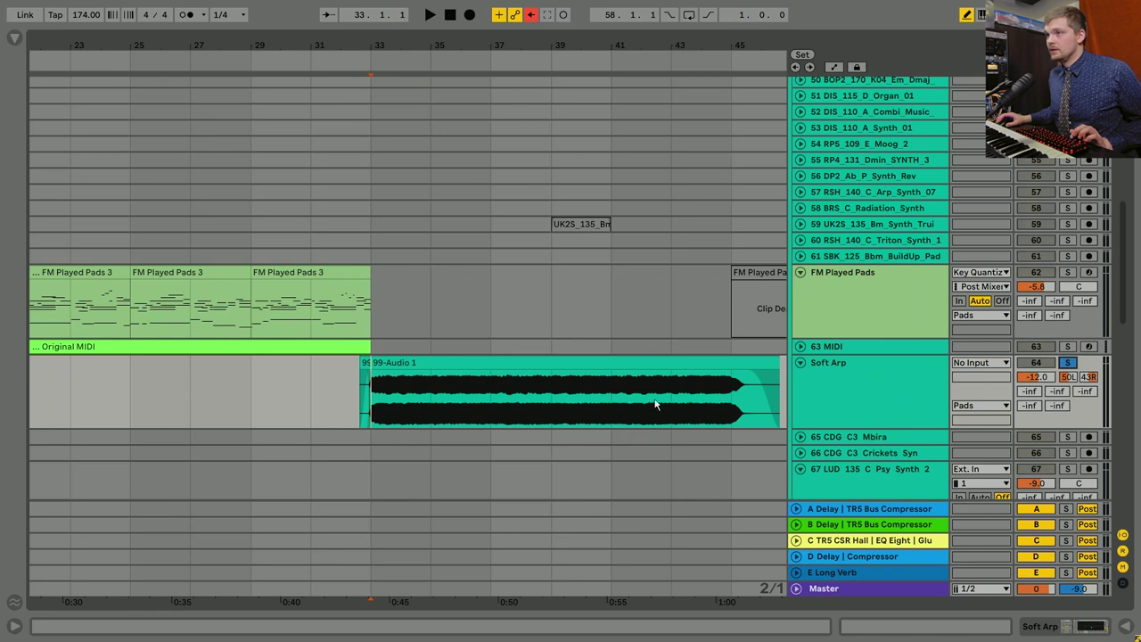
key(space)
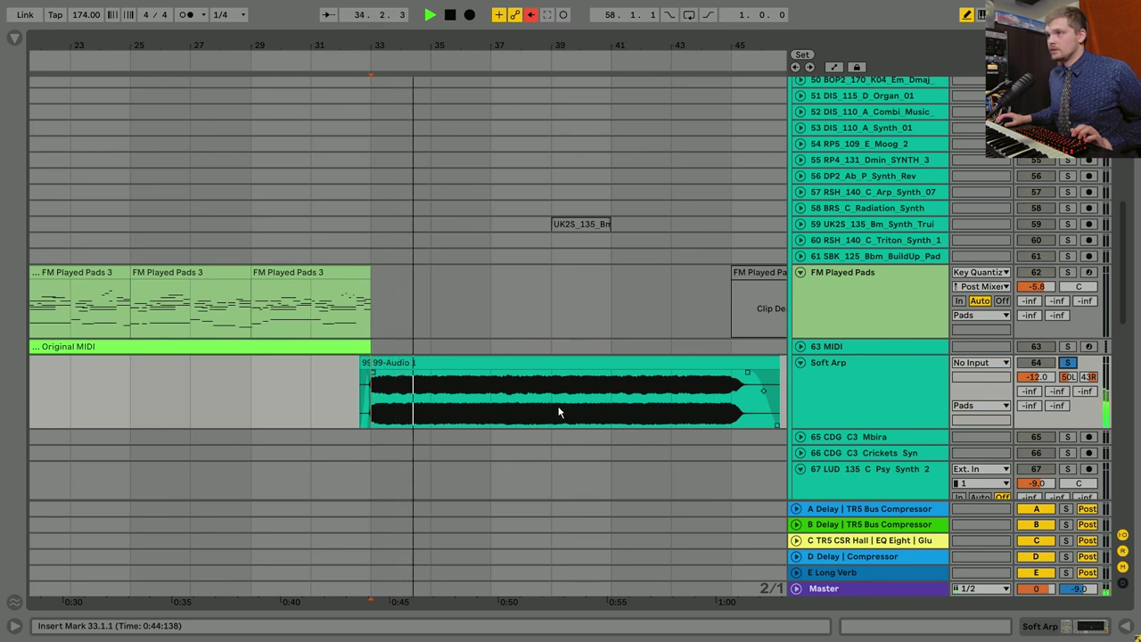
click(558, 405)
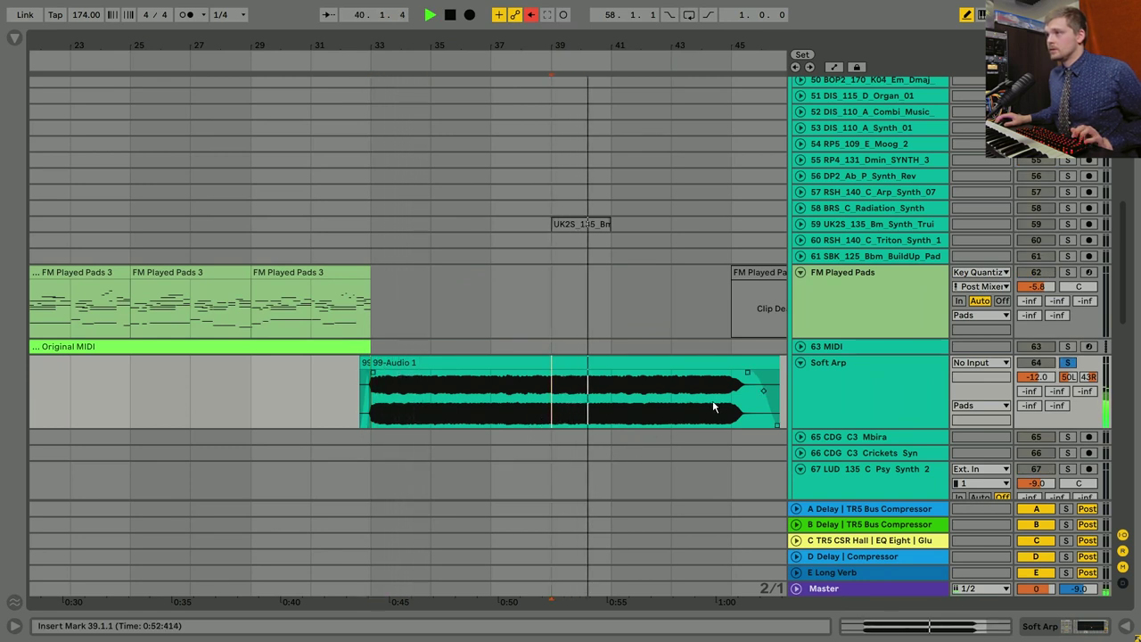
Audition the 98-Audio 1 clips on track 73 from 33.1.1.
scroll(654, 280, down, 2)
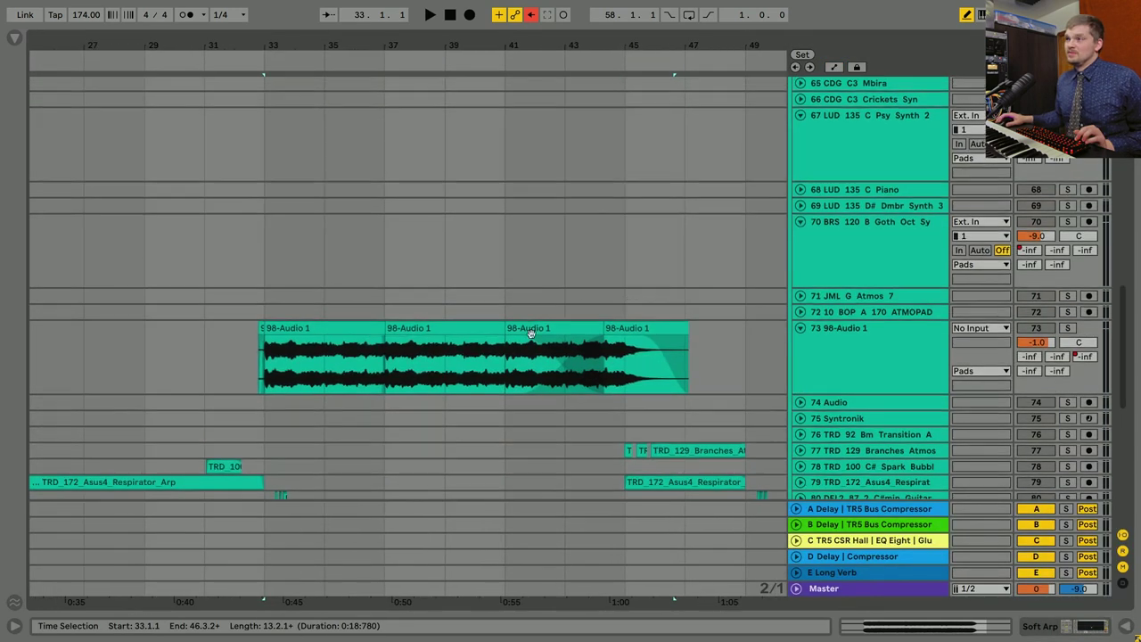
click(273, 385)
key(space)
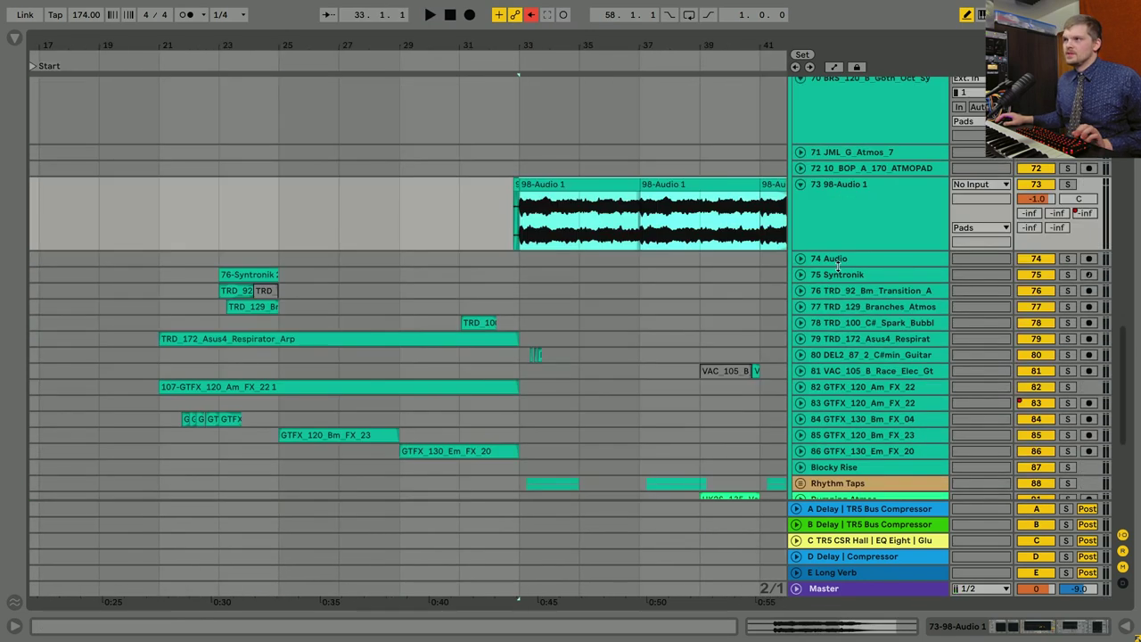
Expand 75 Syntronik, show its device chain and audition its 76-Syntronik 2 clip in solo from 23.1.1.
click(838, 264)
click(801, 275)
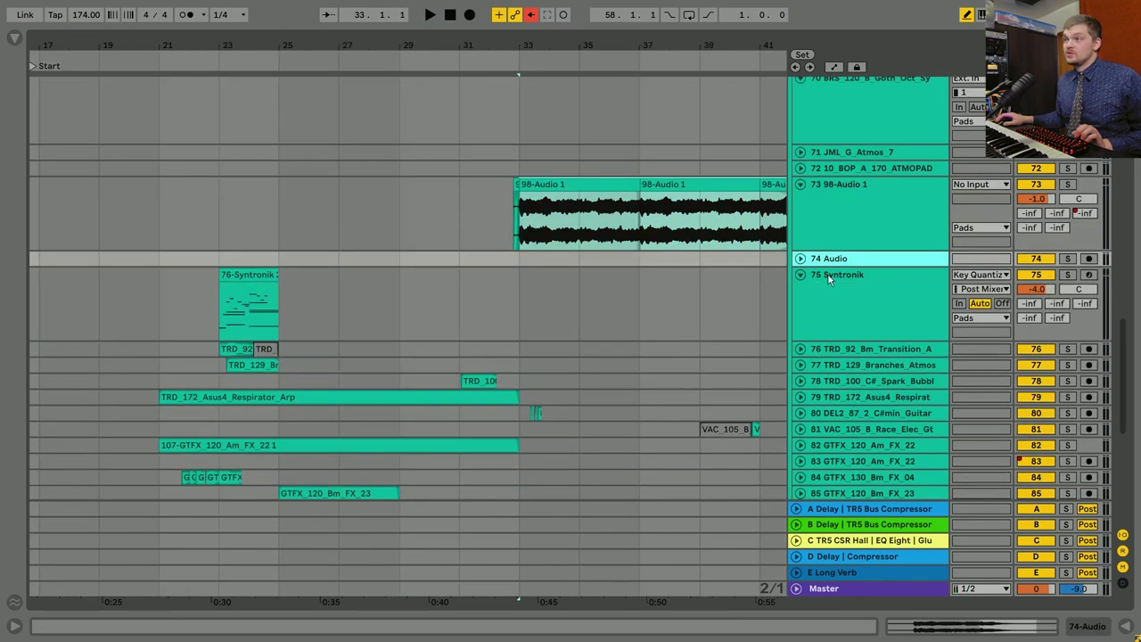
click(842, 275)
click(1076, 626)
click(54, 455)
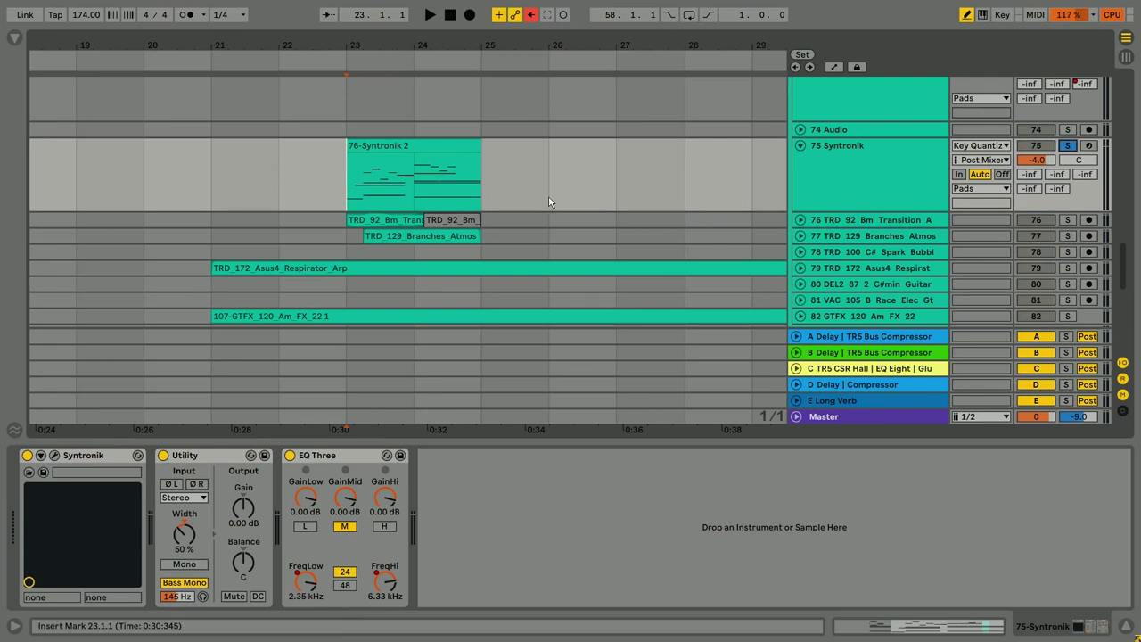
key(space)
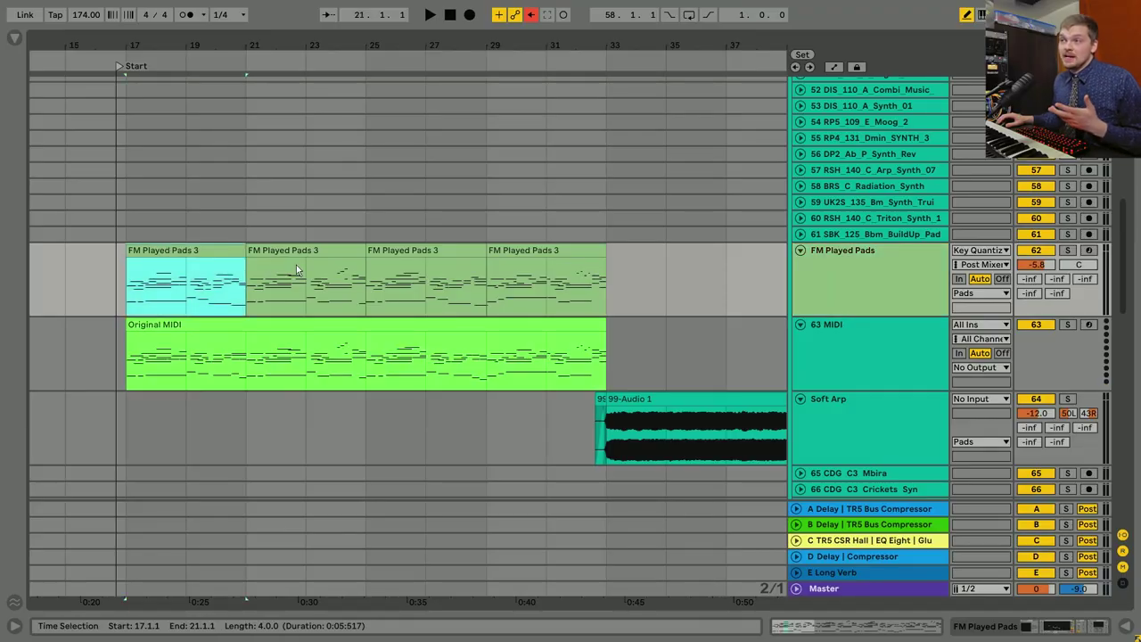
Select the FM Played Pads 3 clips, inspect the track's Syntronik patch browser and synth panel, and close the plug-in window.
click(287, 279)
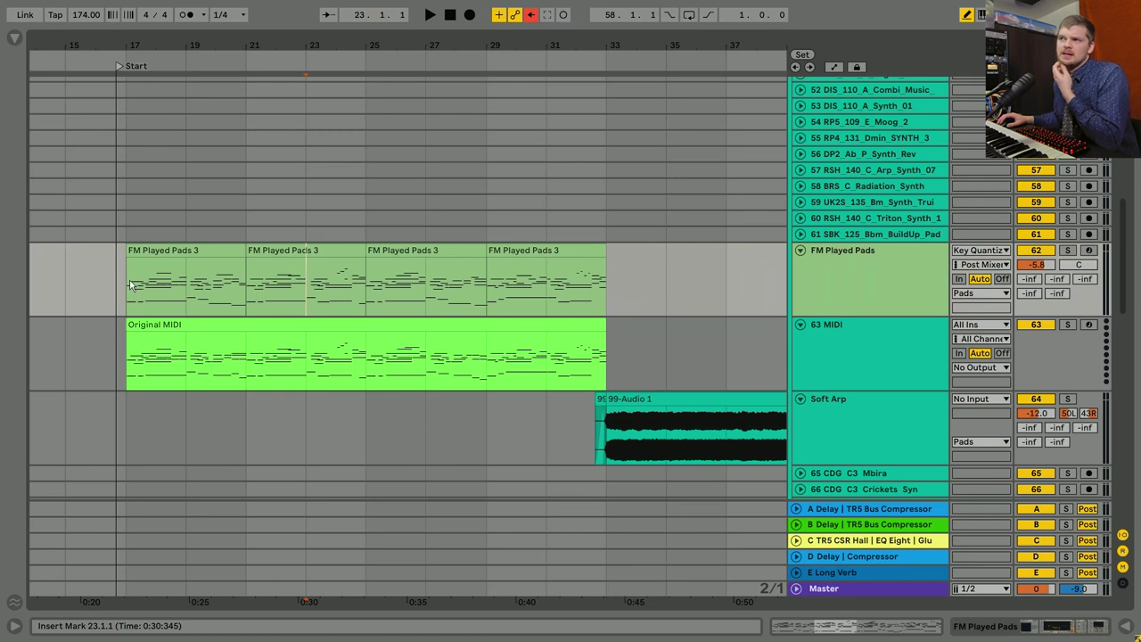
shift+click(446, 279)
drag(446, 279, 628, 261)
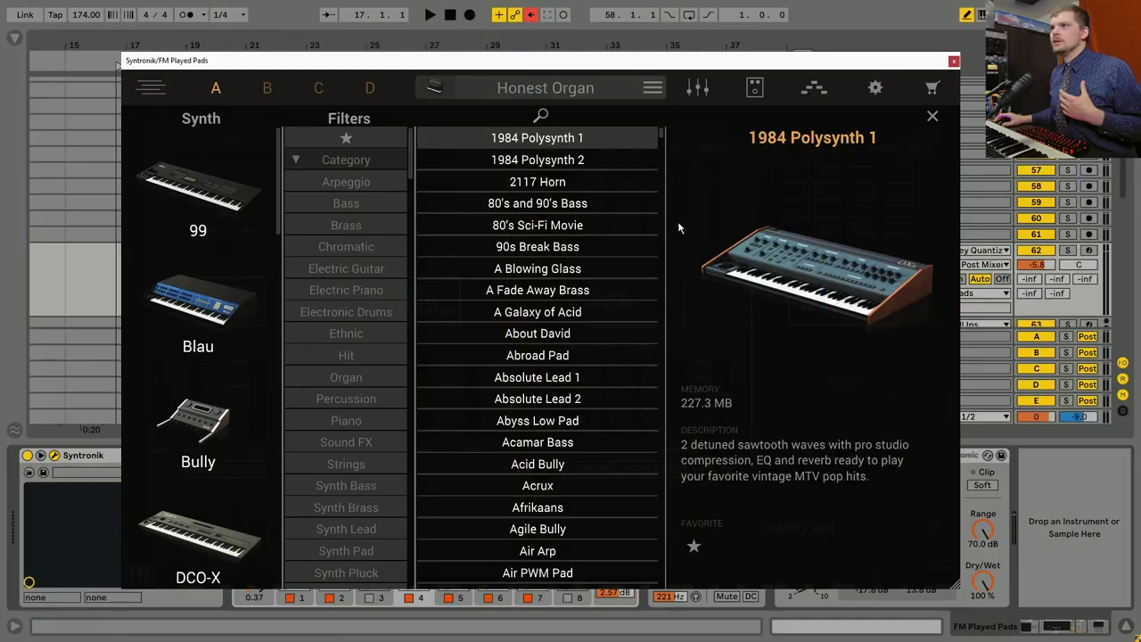
click(932, 116)
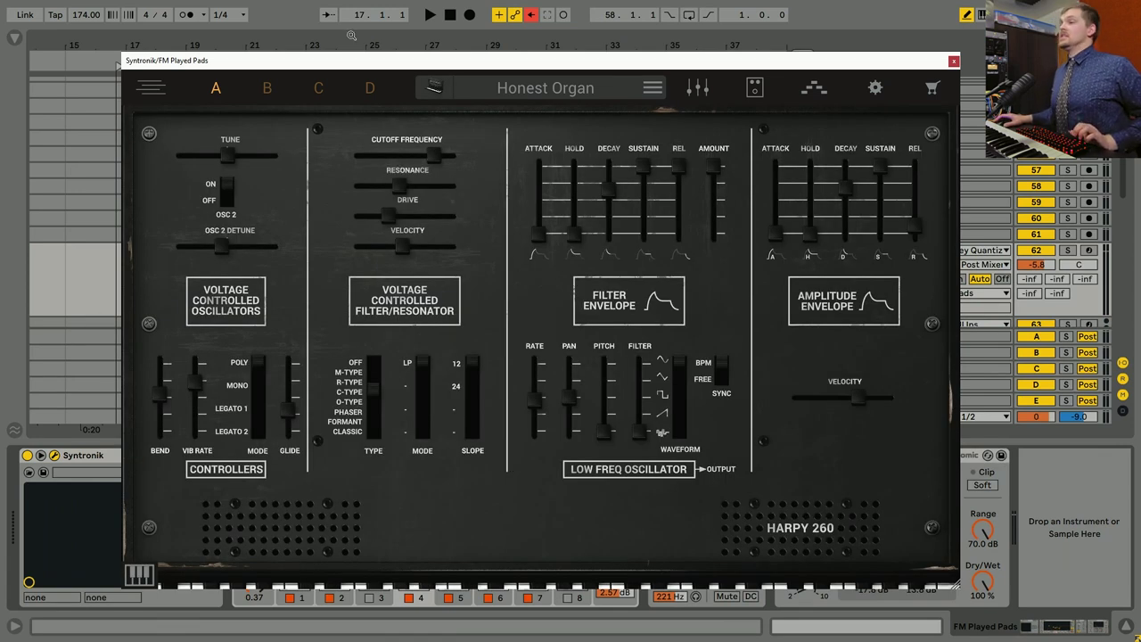
click(954, 62)
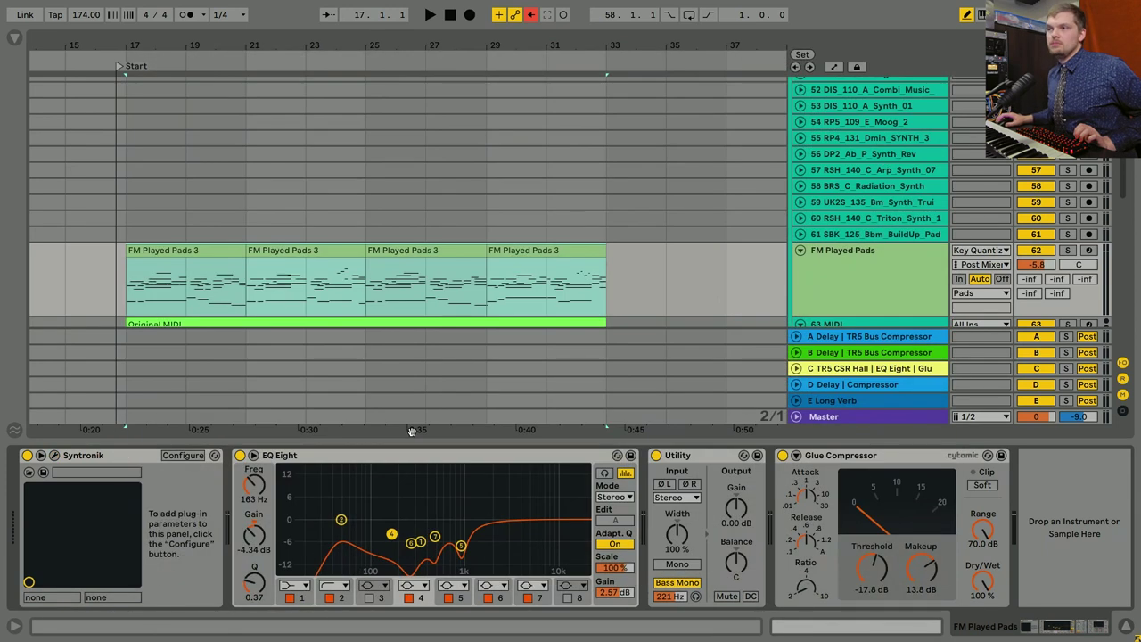
Solo FM Played Pads and audition it from 17.1.1, bypassing and re-enabling its EQ Eight for comparison.
drag(211, 309, 325, 264)
click(237, 255)
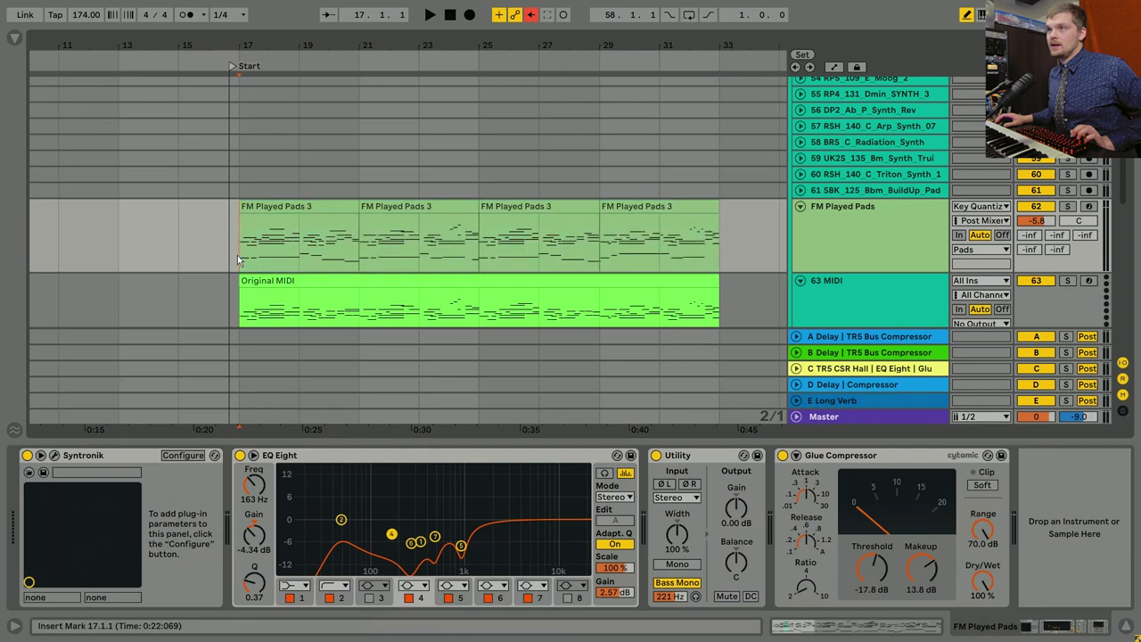
key(space)
click(1068, 206)
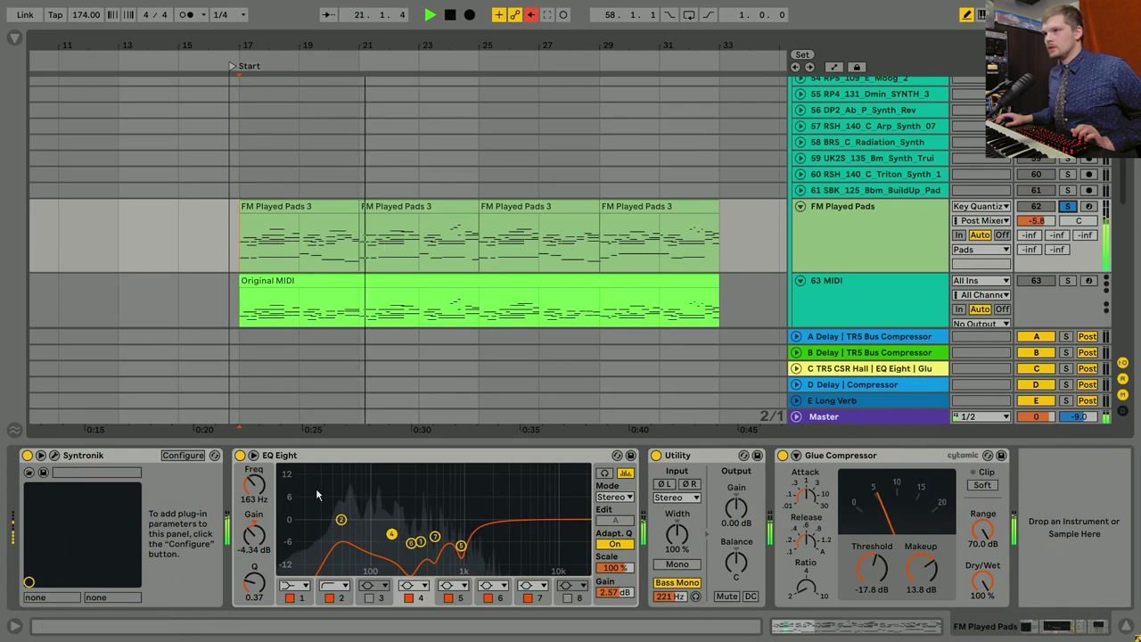
click(240, 456)
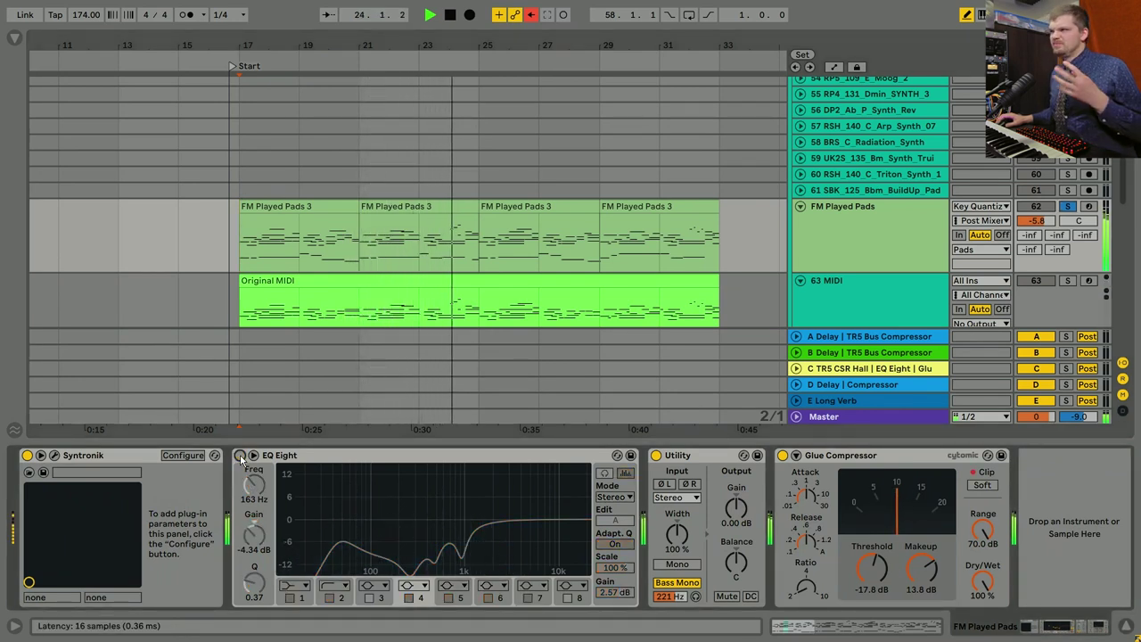
click(240, 455)
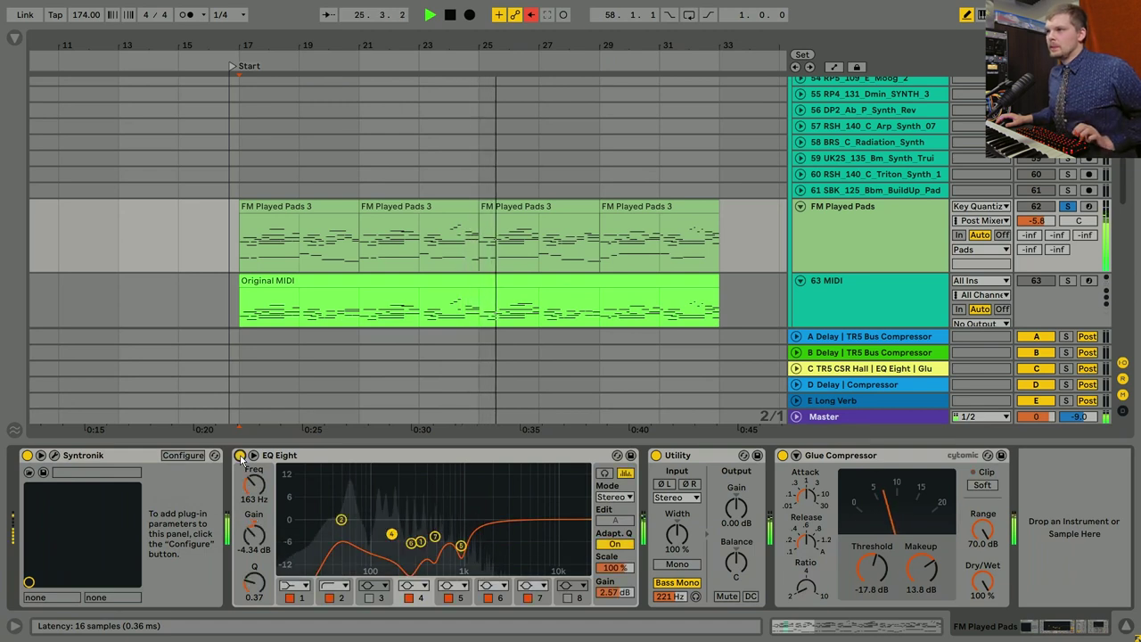
Audition the Original MIDI clip through the soloed FM Played Pads track from 17.1.1.
scroll(581, 269, down, 3)
scroll(582, 269, right, 3)
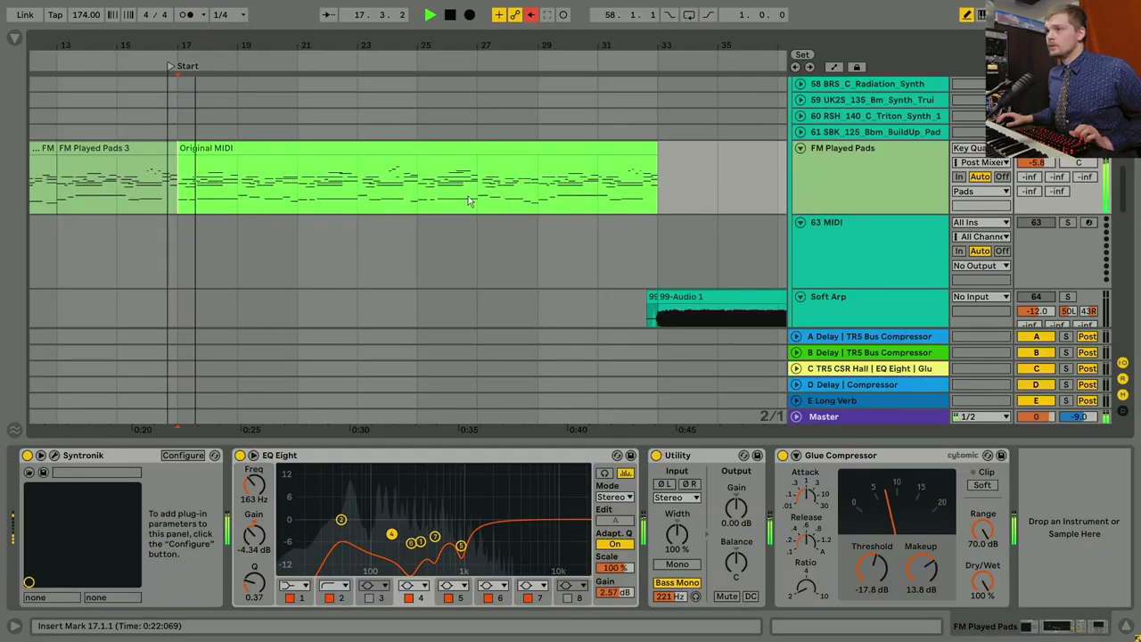
drag(390, 200, 473, 200)
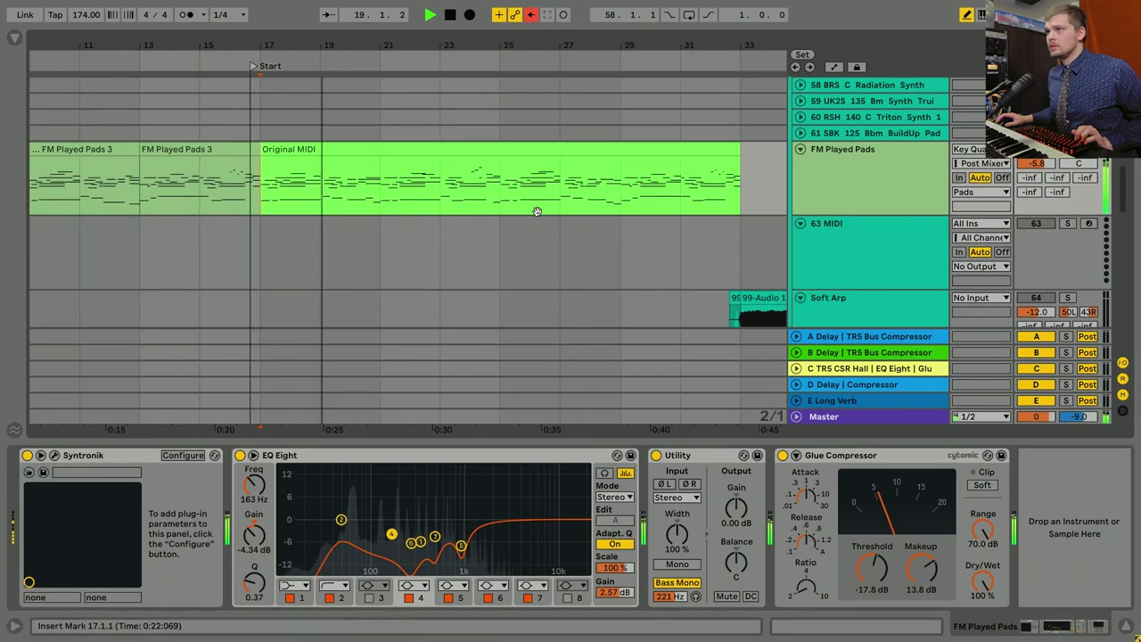
scroll(537, 212, down, 3)
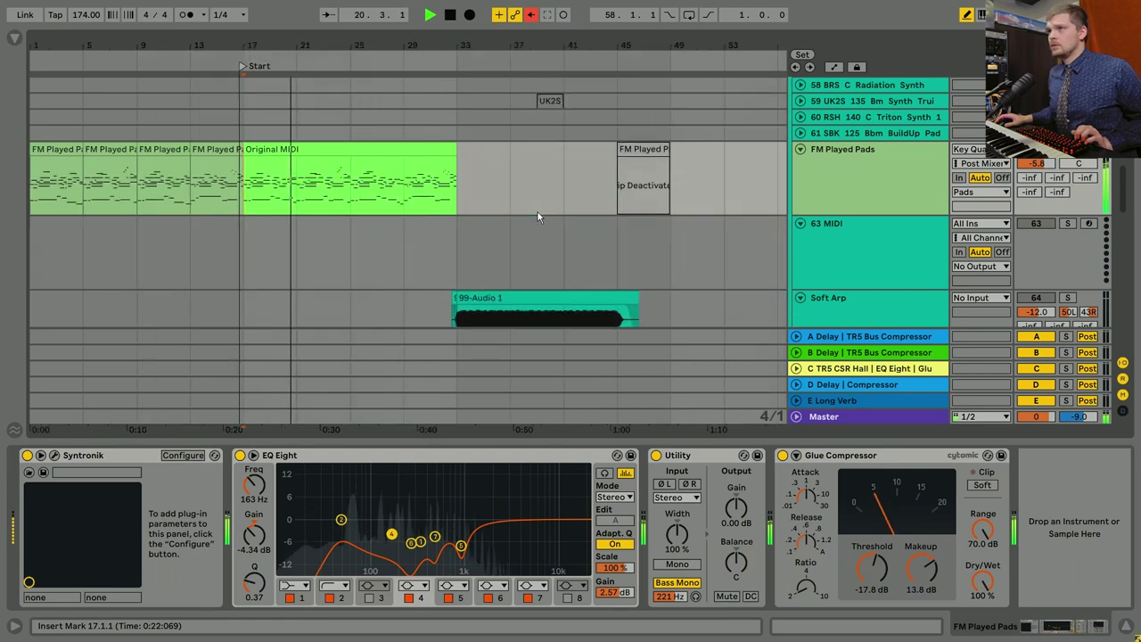
key(plus)
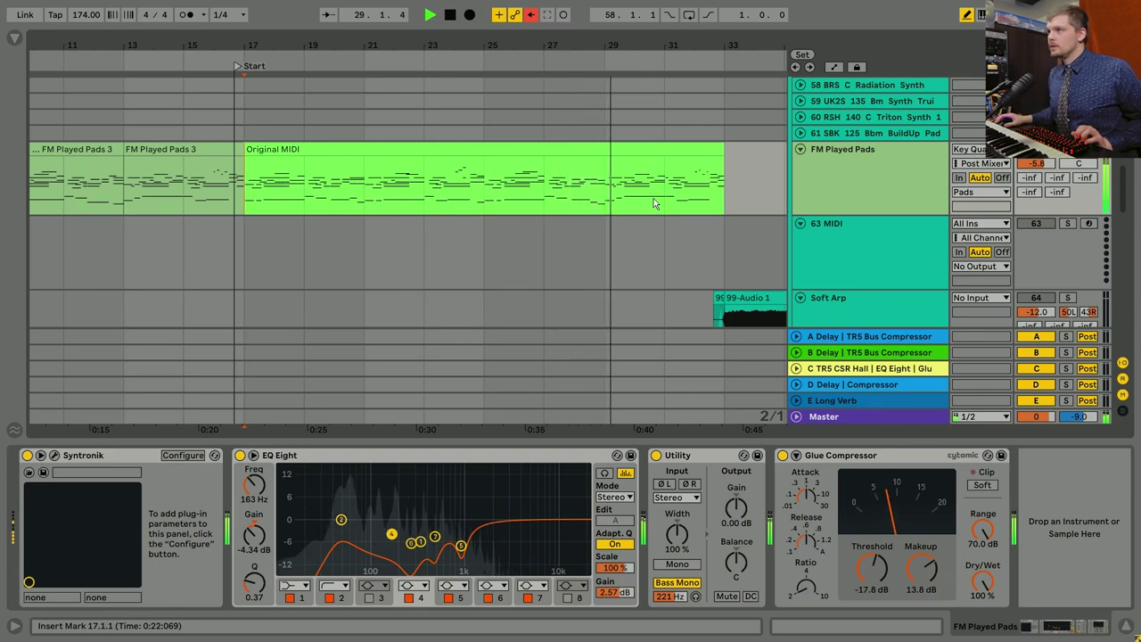
scroll(611, 230, down, 2)
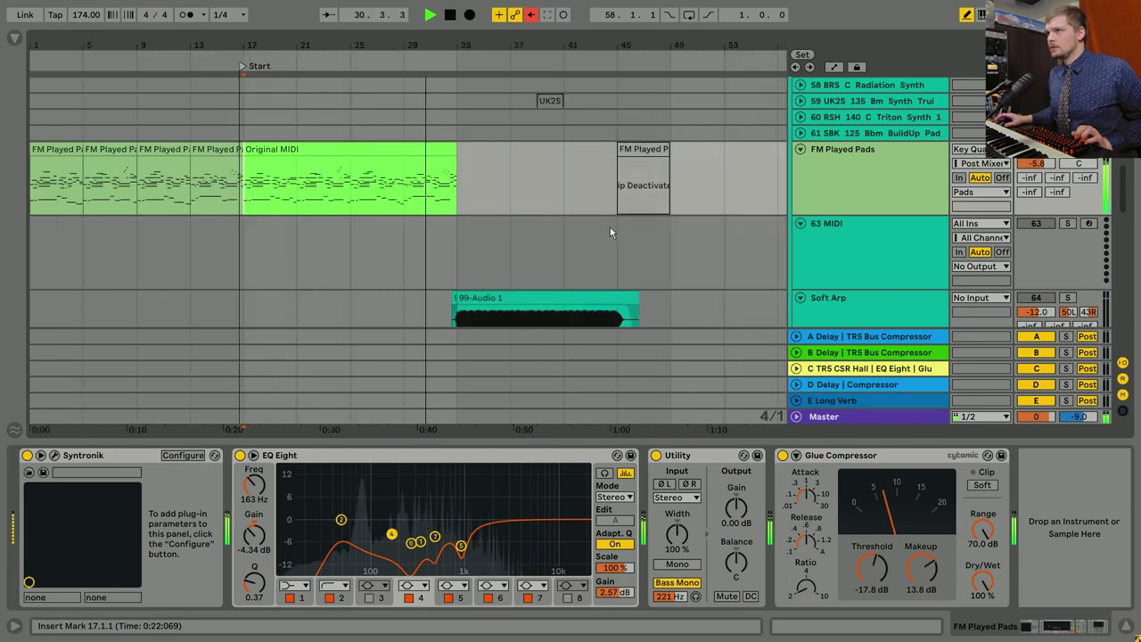
scroll(404, 232, up, 2)
scroll(366, 232, down, 2)
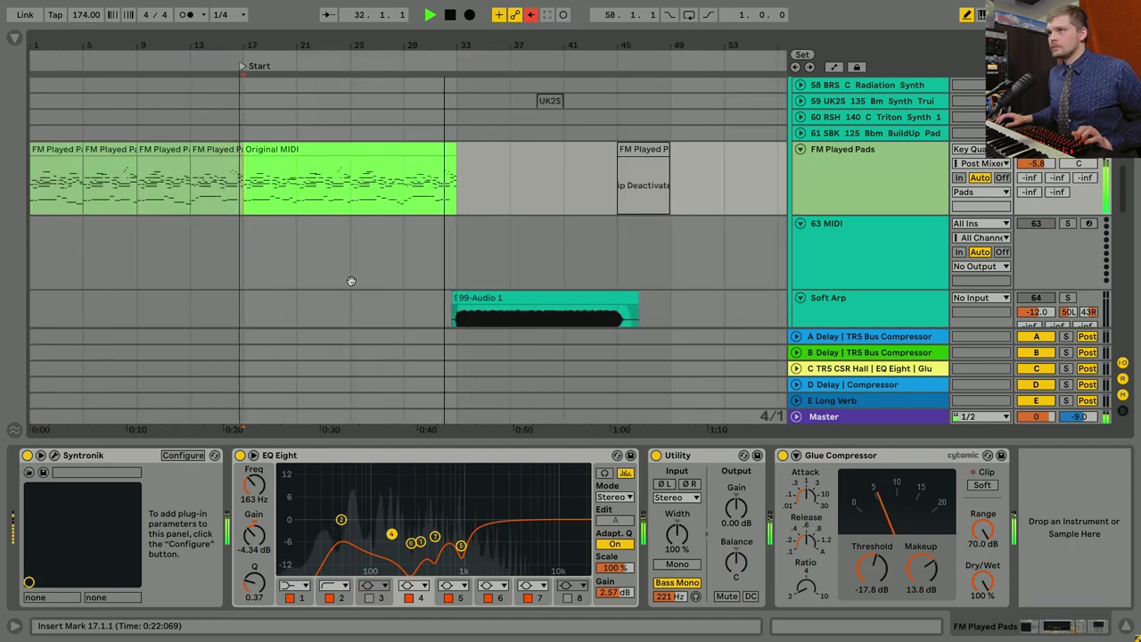
key(space)
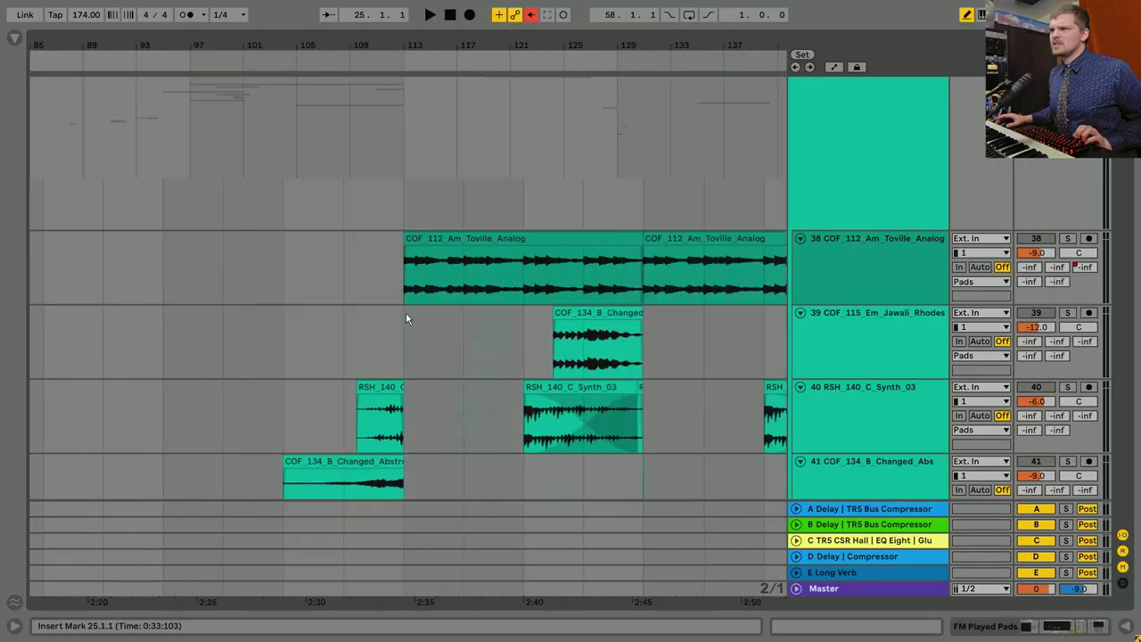
Audition the COF_112_Am_Toville_Analog clip on track 38 in solo from 113.1.1 with the track's device chain shown.
click(418, 270)
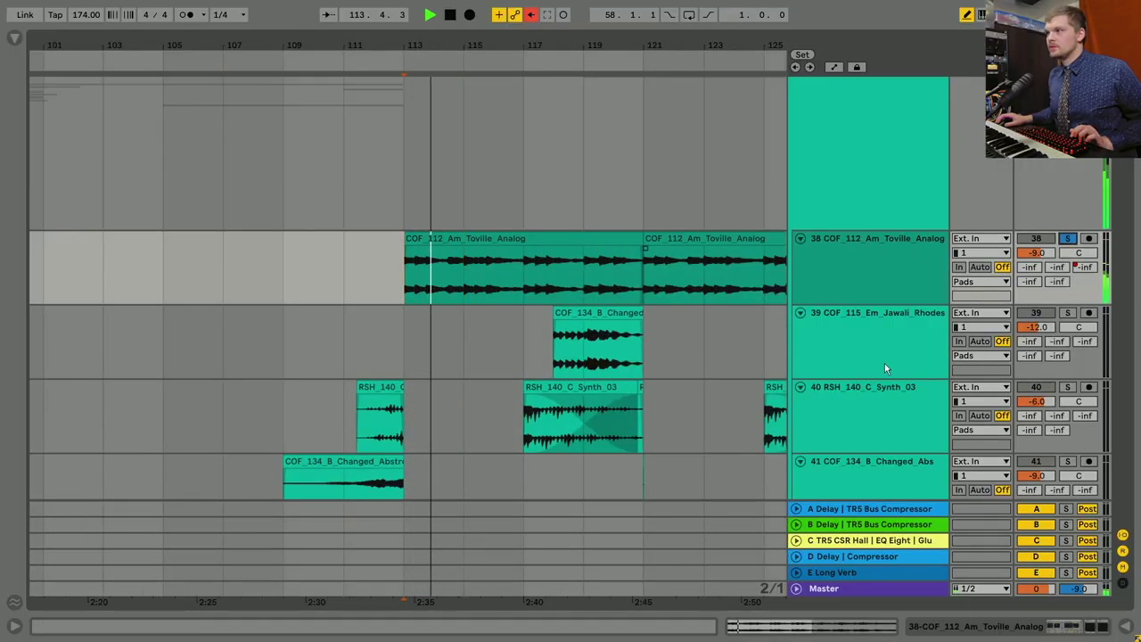
click(1040, 624)
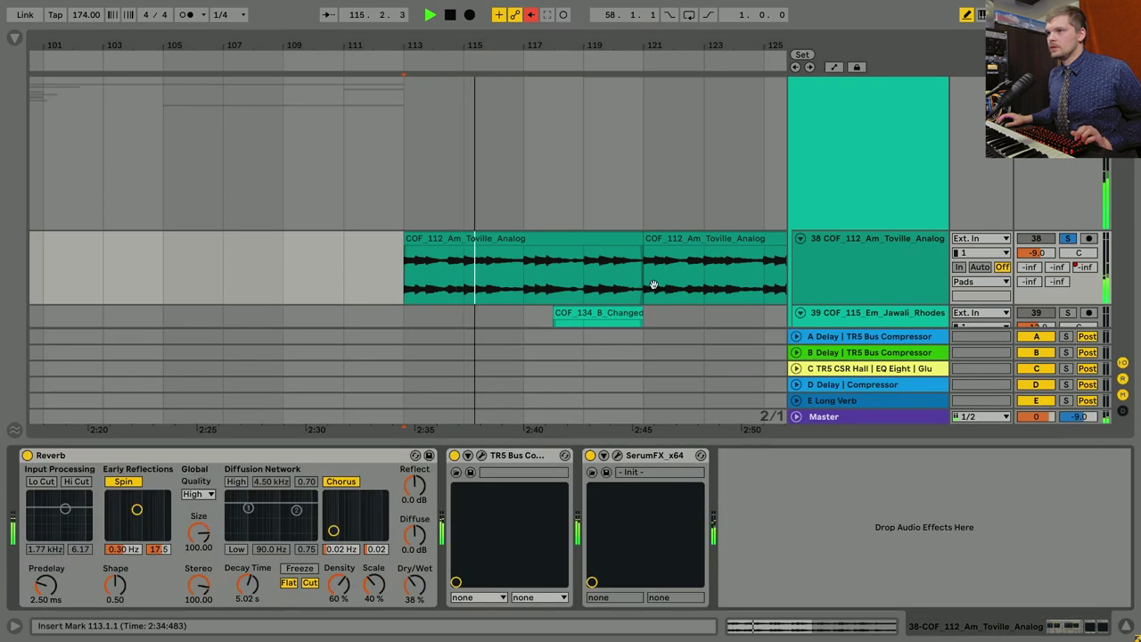
scroll(653, 284, down, 5)
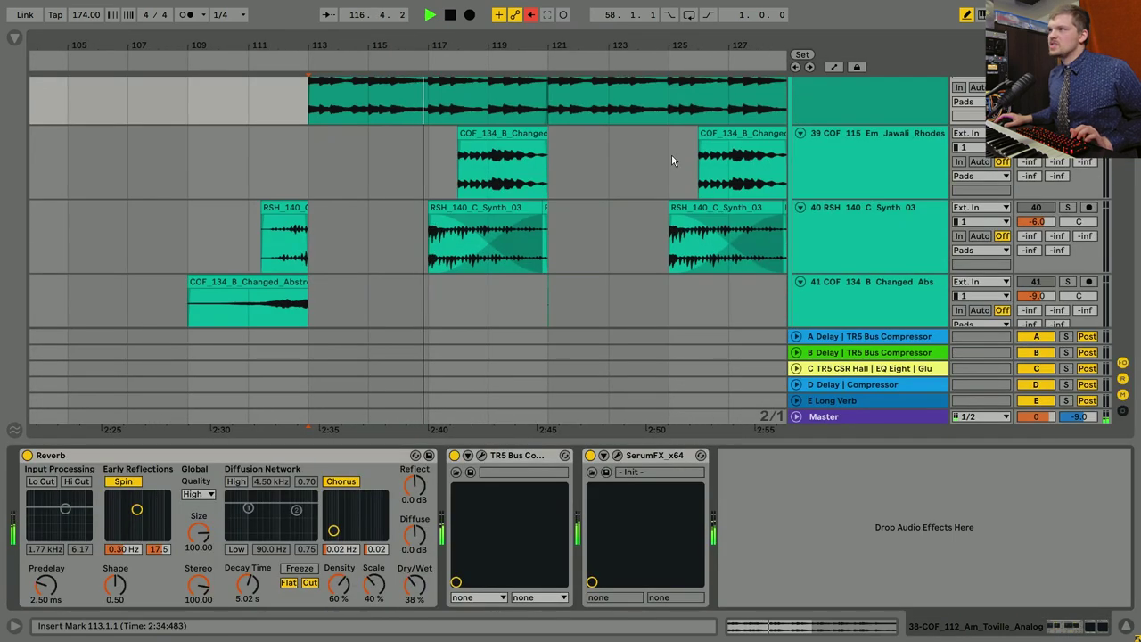
key(space)
Audition the COF_134_B_Changed_Abstrcted clip on track 39 in solo from 118.1.1, and clear the solo.
drag(671, 156, 654, 219)
scroll(472, 237, up, 3)
click(390, 240)
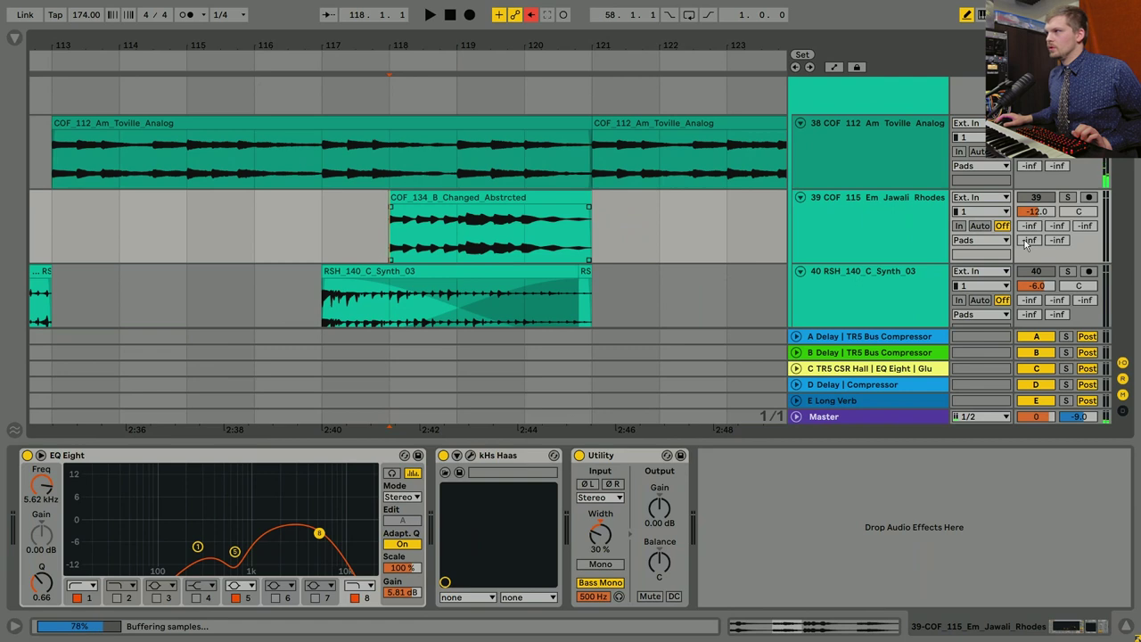
key(space)
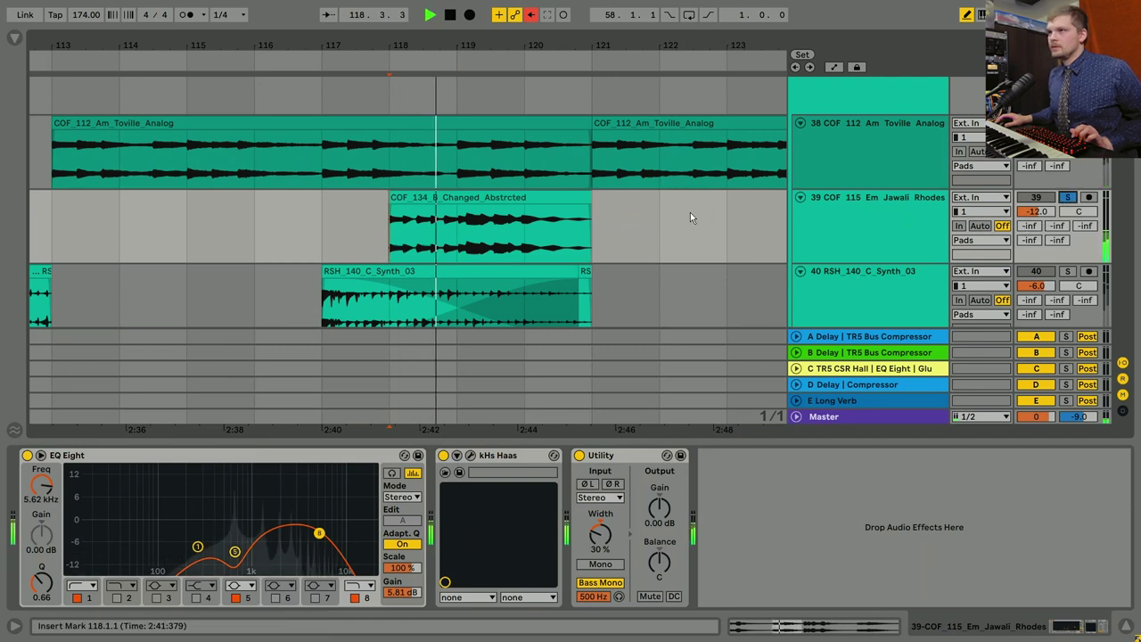
click(1069, 198)
key(space)
Audition the RSH_140_C_Synth_03 clip on track 40 from 117.1.1, including together with the clip on track 39.
drag(514, 263, 520, 181)
click(373, 250)
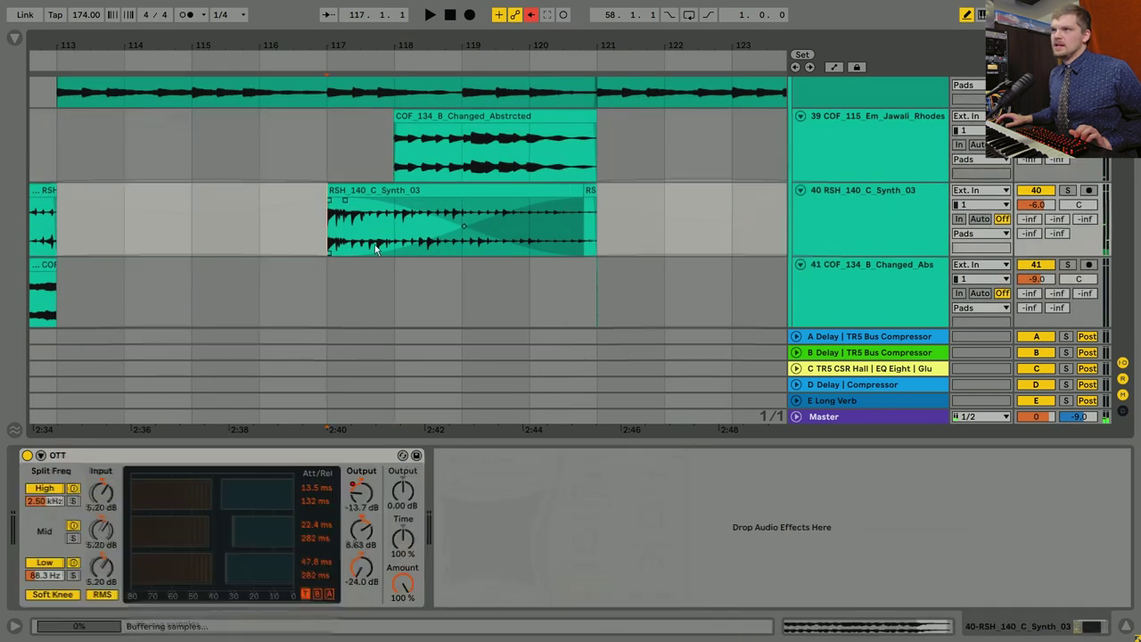
key(space)
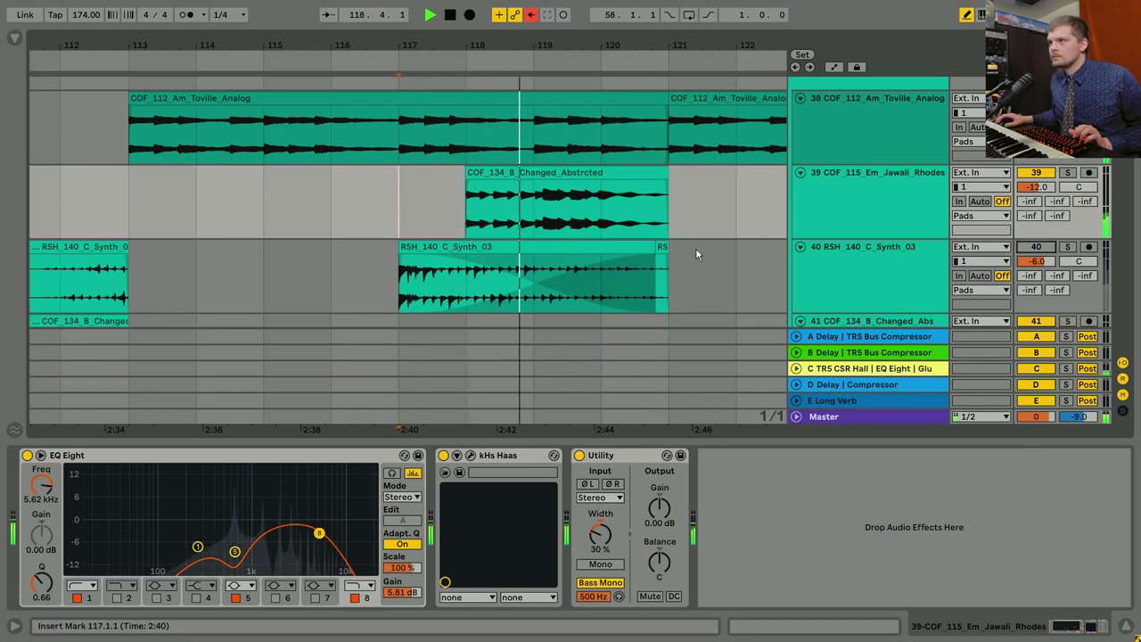
key(space)
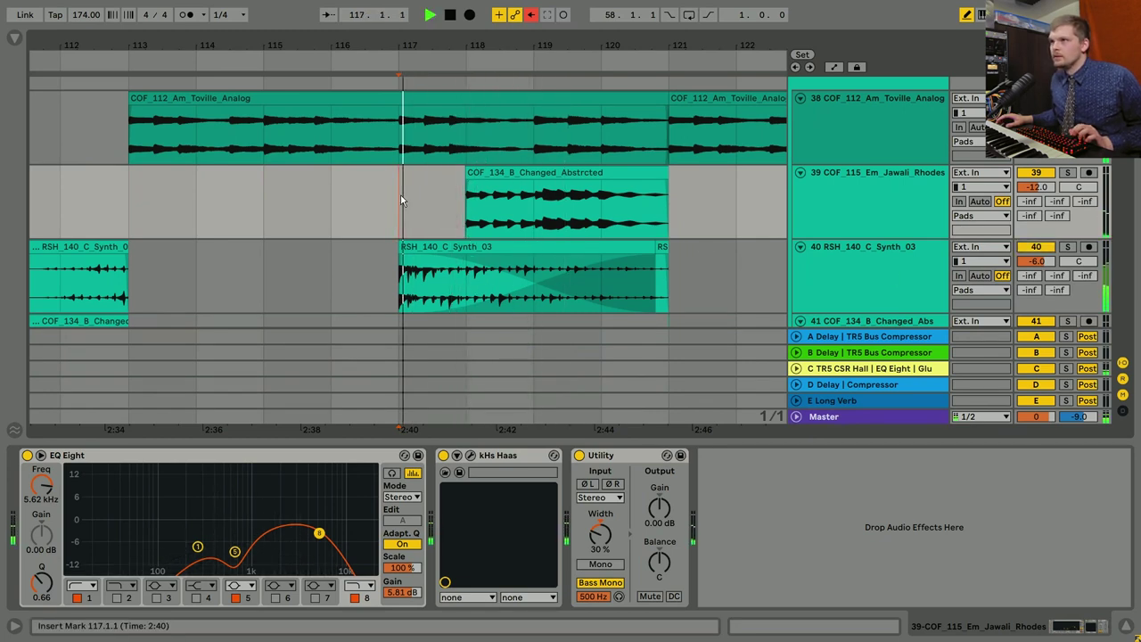
Audition the RP5_110_E_7_Pad_1 clip on track 49 in solo from 117.1.1.
drag(510, 219, 240, 187)
scroll(333, 211, down, 3)
drag(611, 229, 519, 225)
key(ctrl+alt+l)
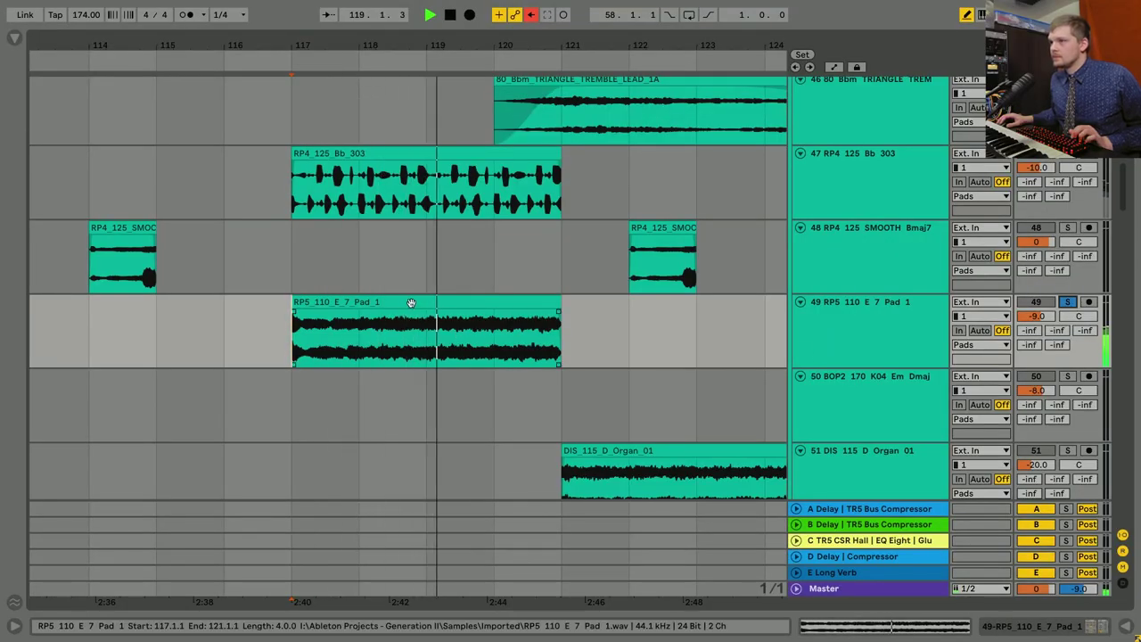
click(457, 331)
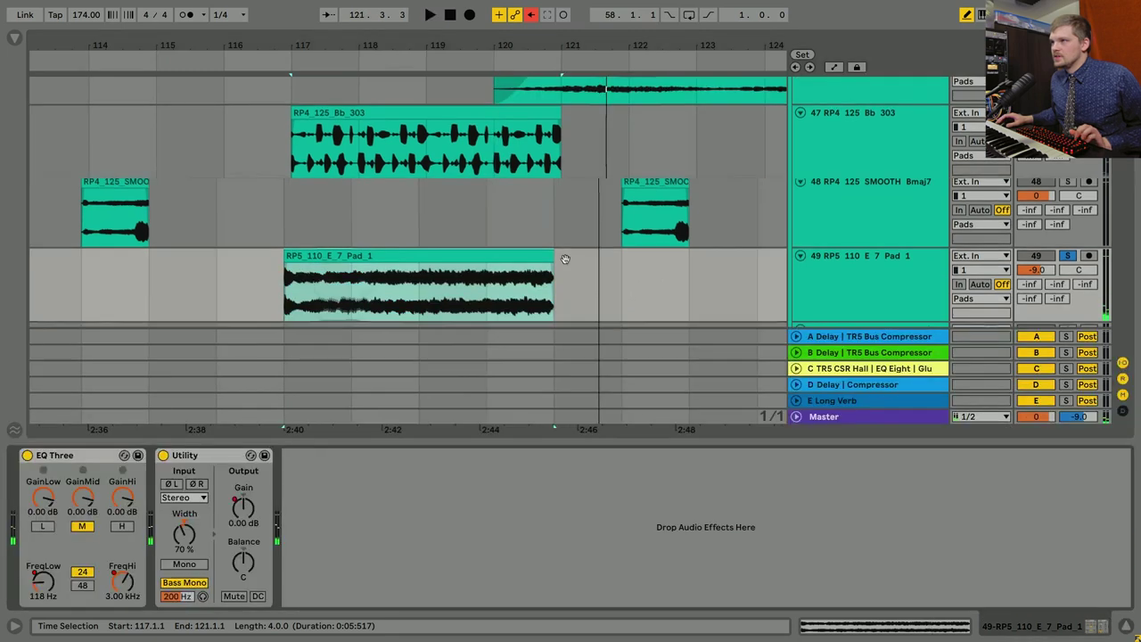
drag(565, 259, 528, 203)
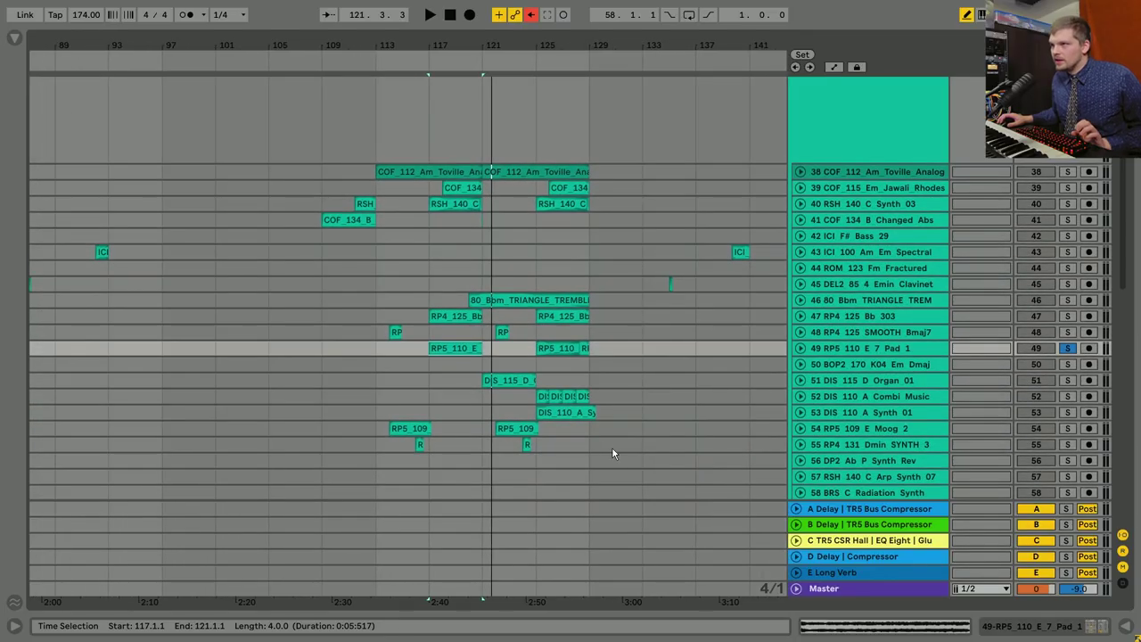
Clear the solo on track 49 and compare the section around 113.1.1 with tracks 38 to 54 muted and unmuted.
click(1068, 350)
click(909, 428)
shift+click(897, 173)
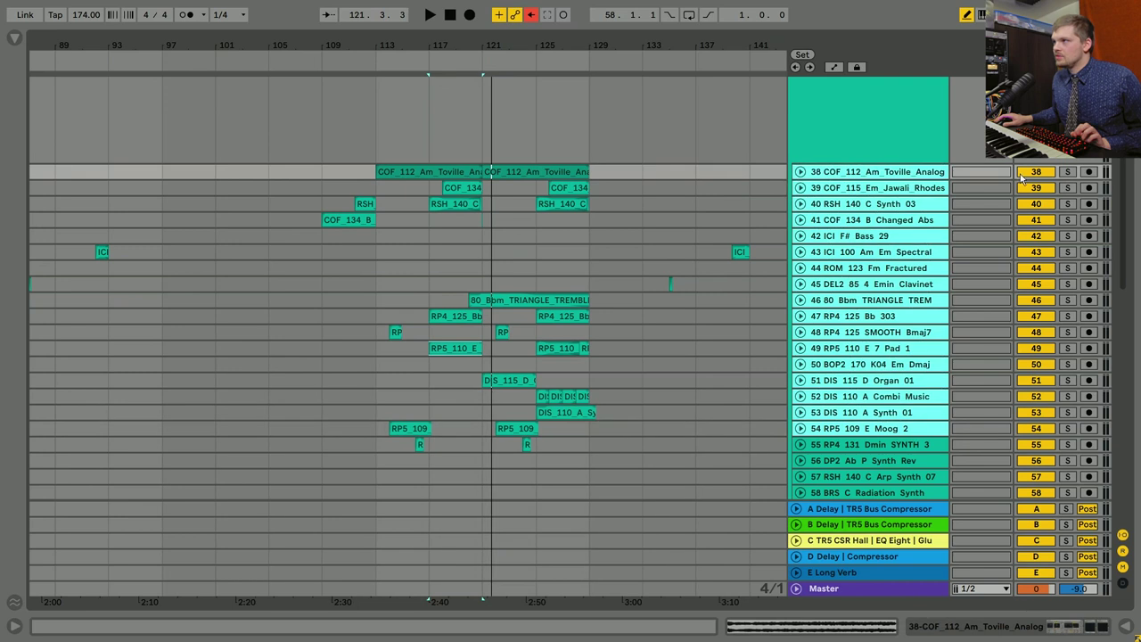
click(1035, 172)
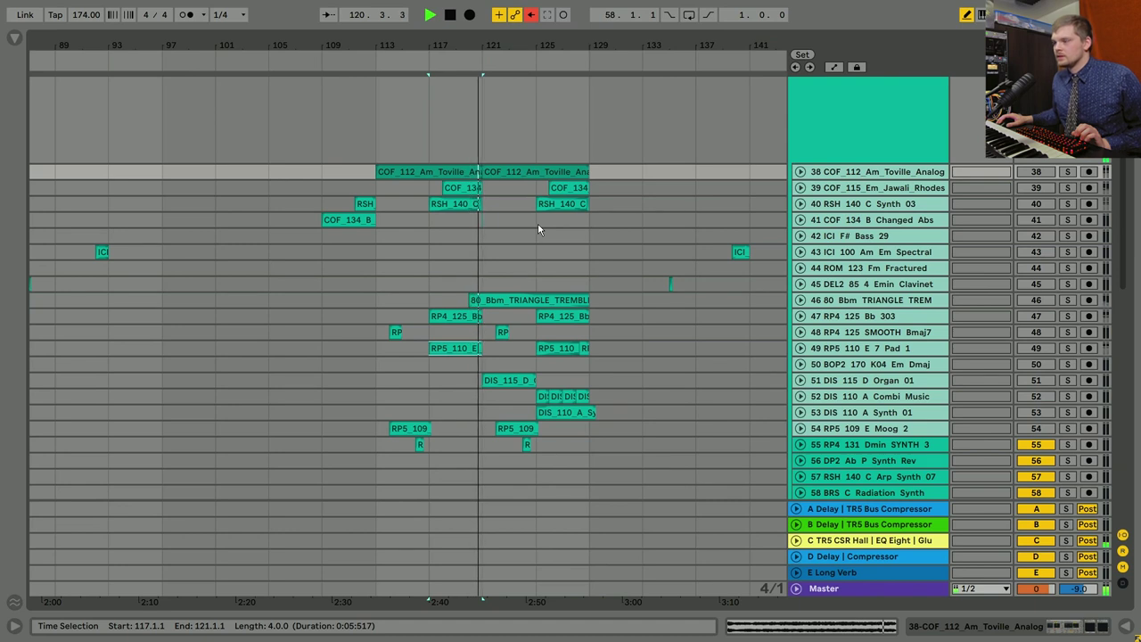
click(1033, 172)
click(375, 62)
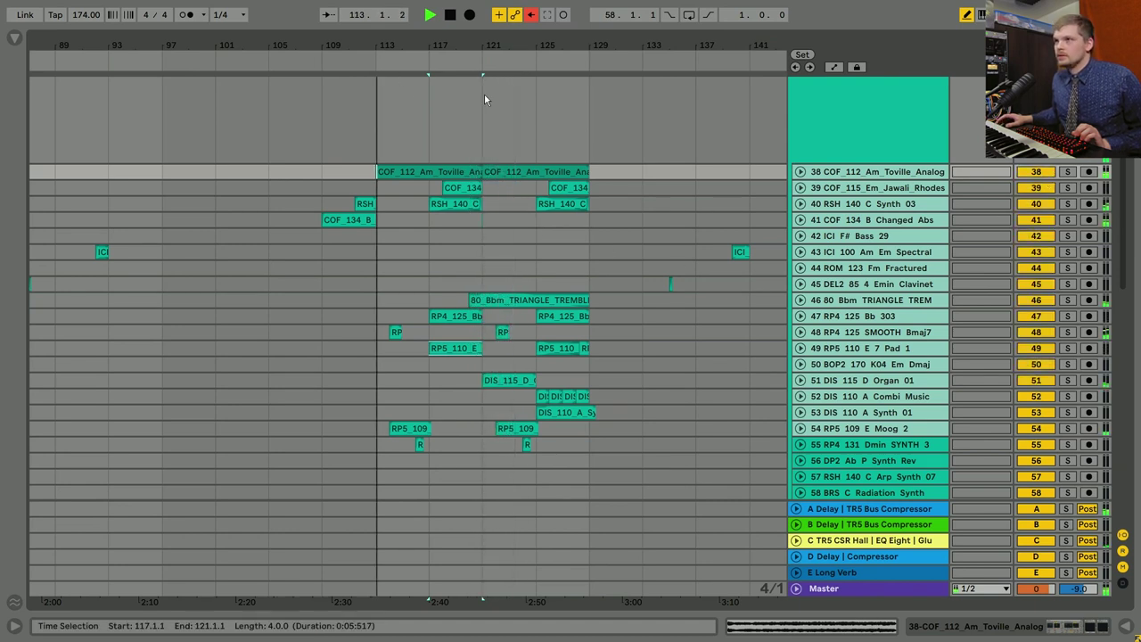
click(443, 77)
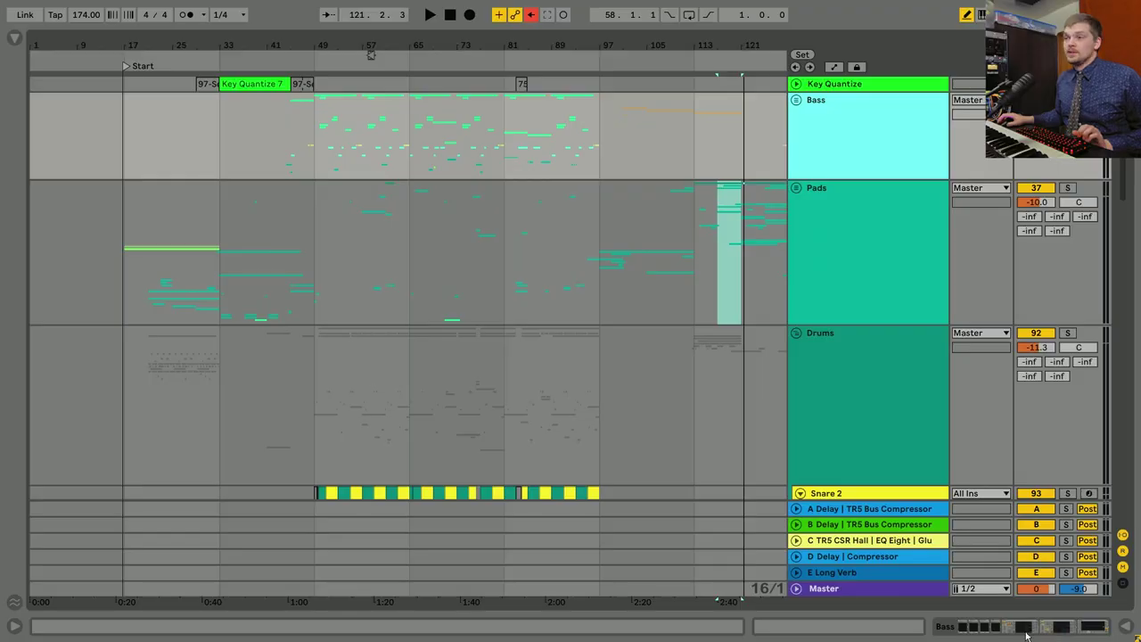
Show the Bass group's device chain from its start and open its Ozone 9 Dynamic EQ.
click(1026, 633)
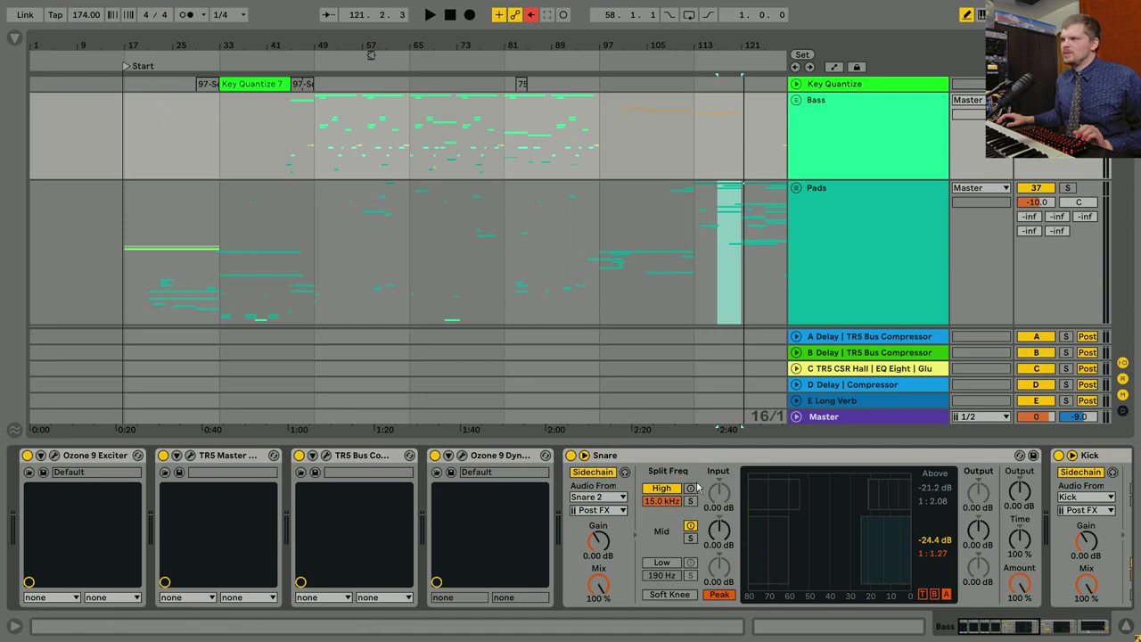
drag(992, 627, 963, 633)
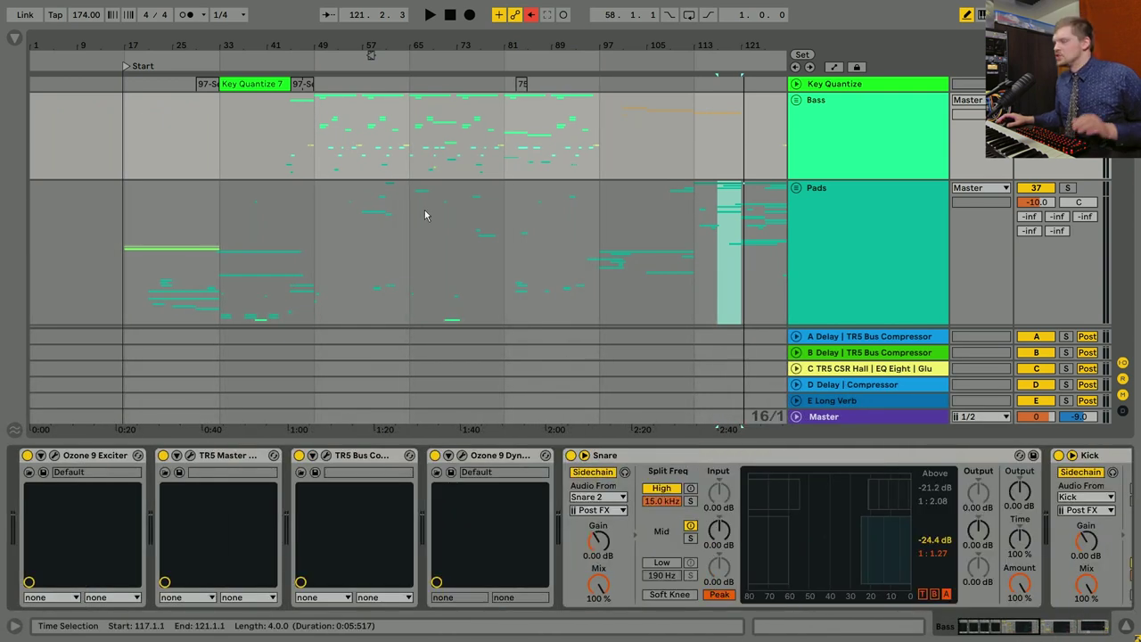
click(461, 455)
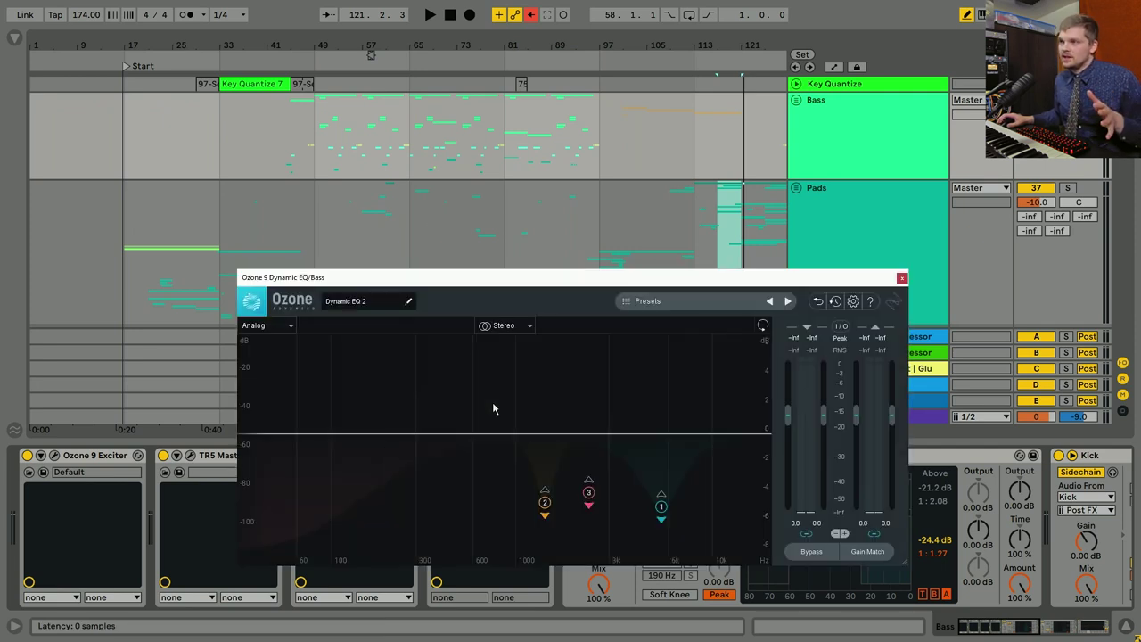
Audition the Bass group from bar 49 while inspecting its bus effects, and open the TR5 Master EQ 432.
click(316, 168)
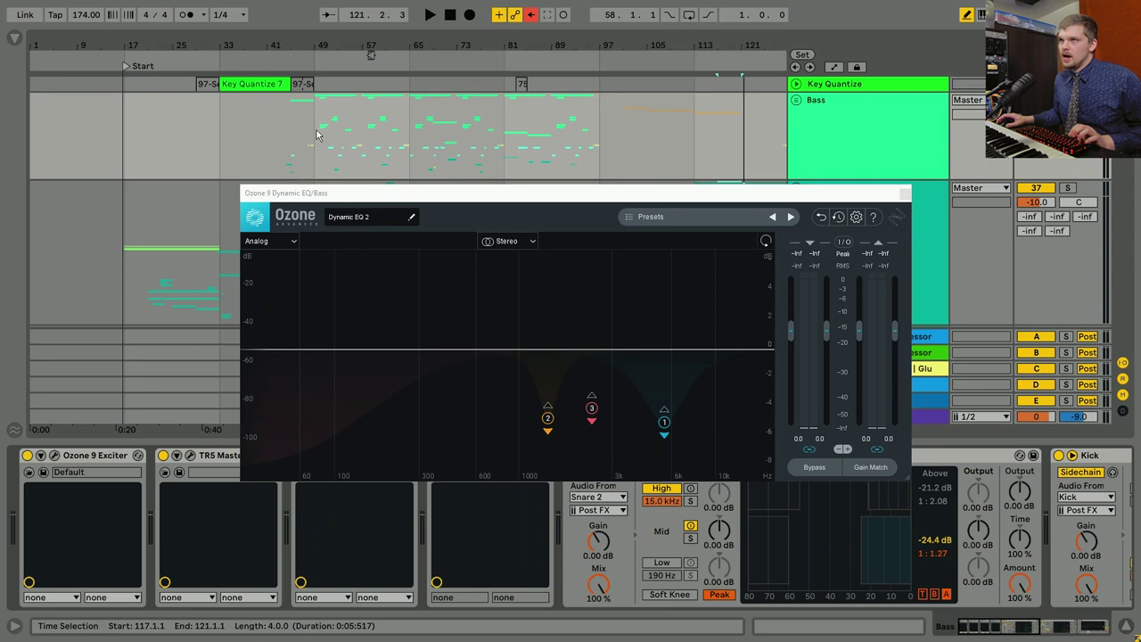
key(space)
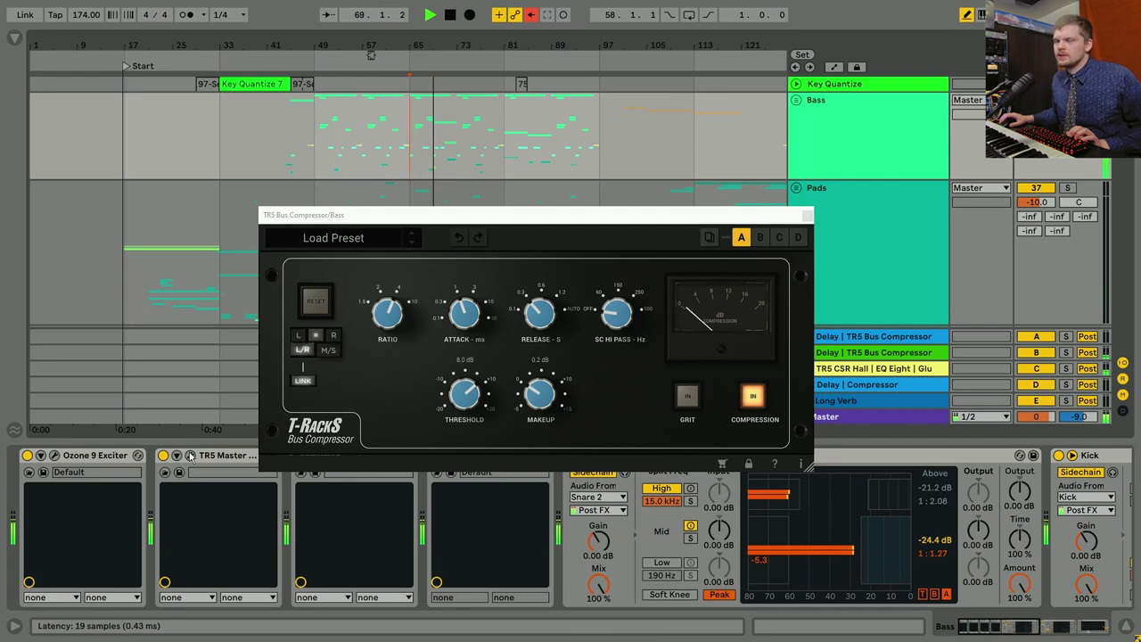
click(190, 456)
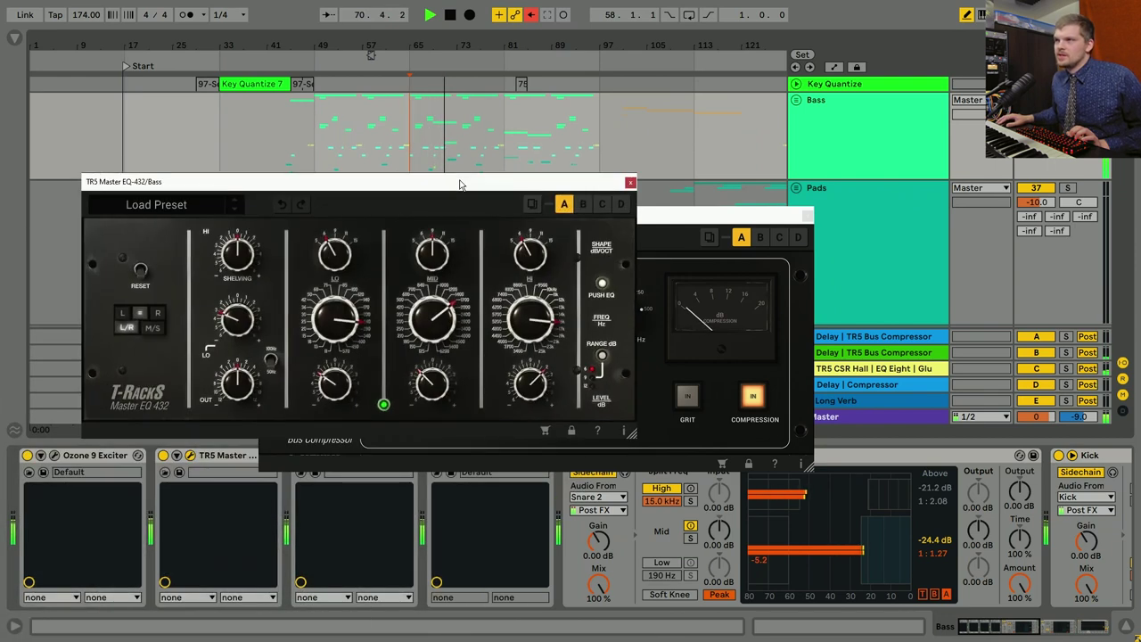
Close the Bass group's TR5 Master EQ 432 and Bus Compressor, view its Snare and Kick sidechain devices, and stop playback.
drag(459, 184, 443, 270)
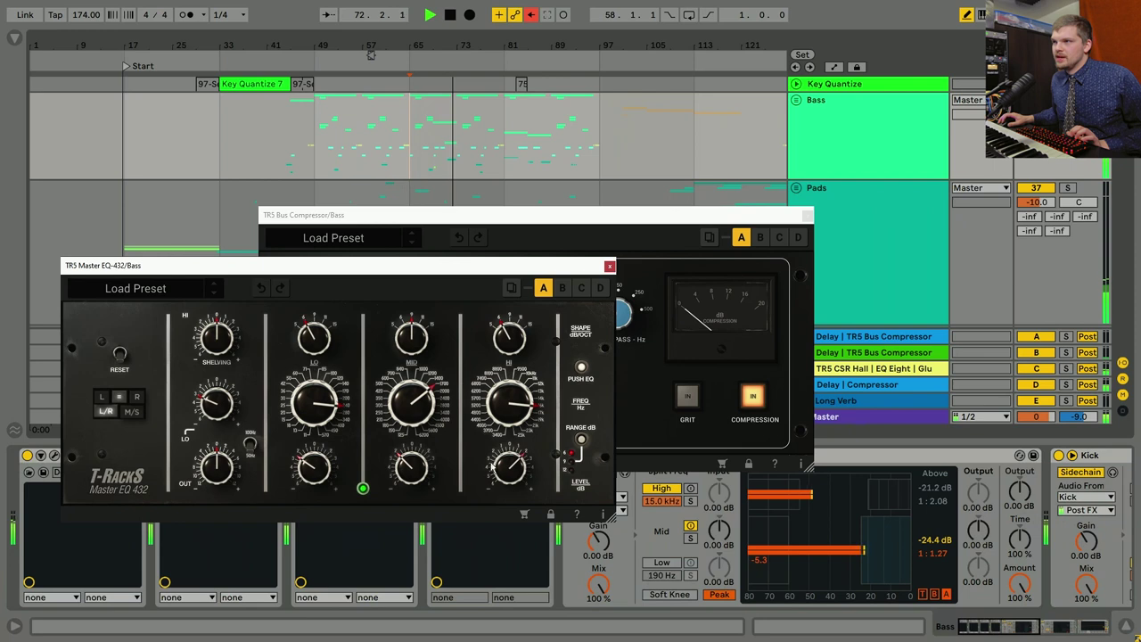
click(609, 265)
click(807, 218)
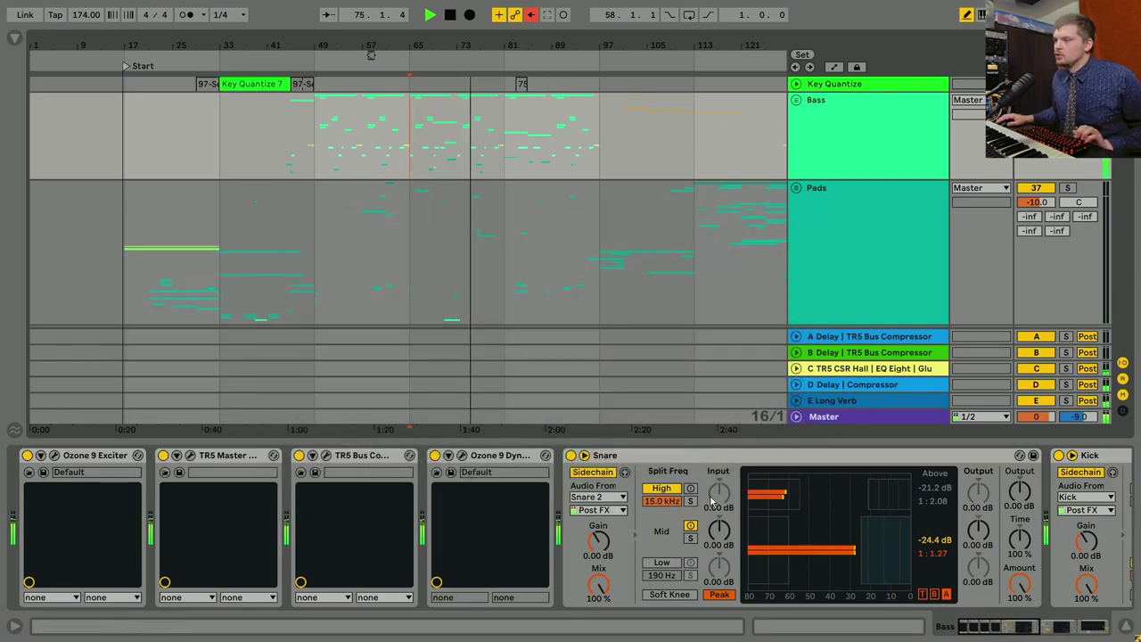
scroll(774, 544, down, 3)
scroll(774, 543, down, 3)
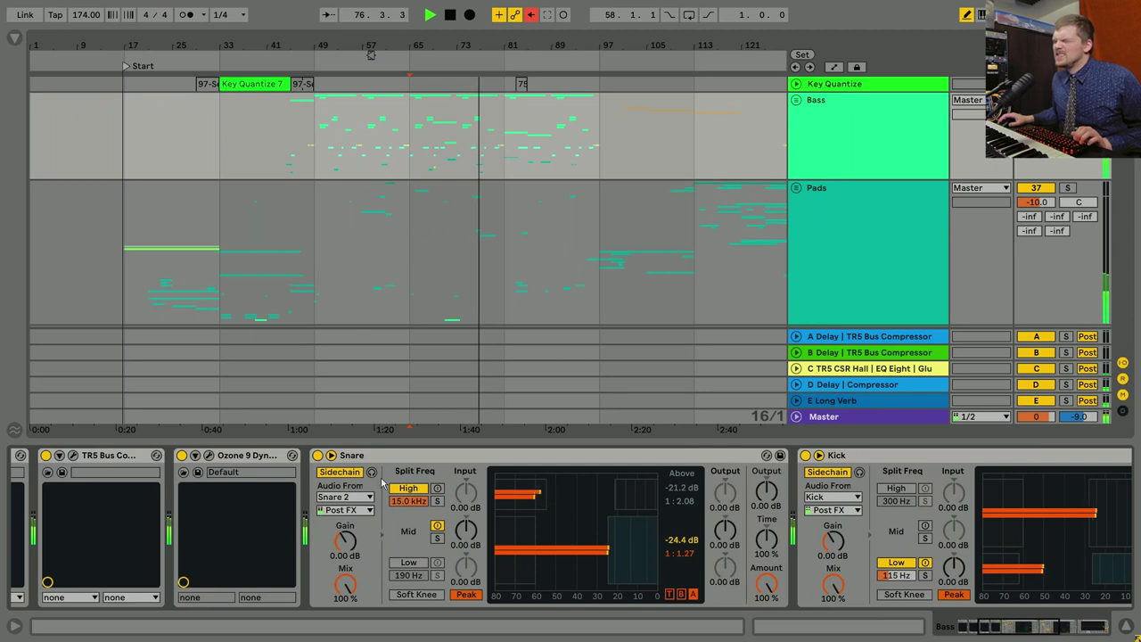
scroll(774, 544, down, 3)
key(space)
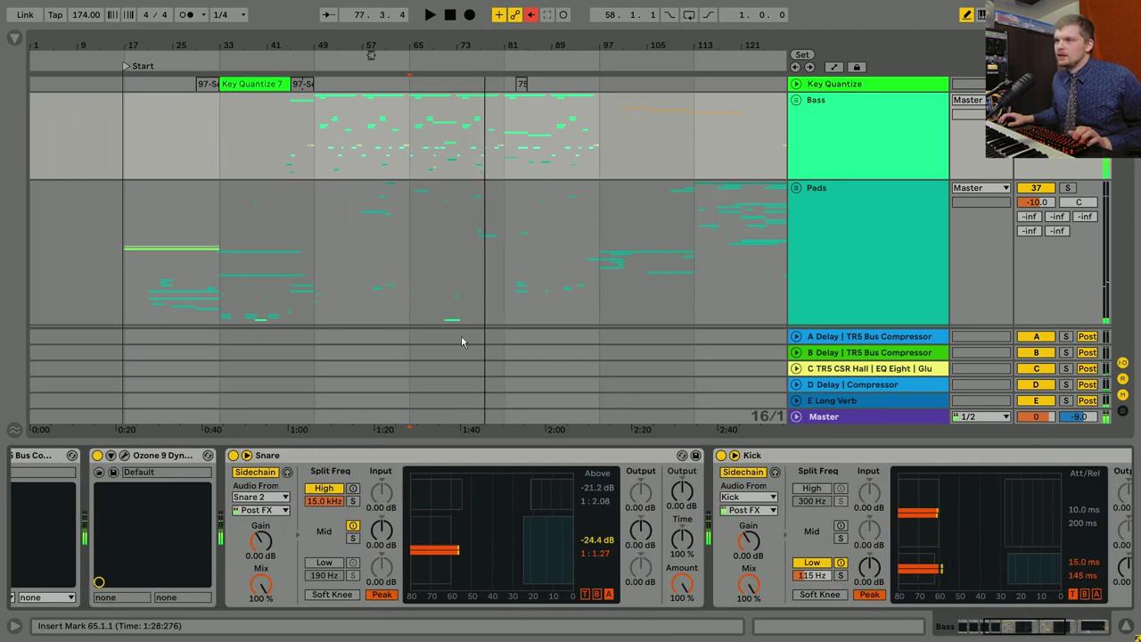
click(338, 522)
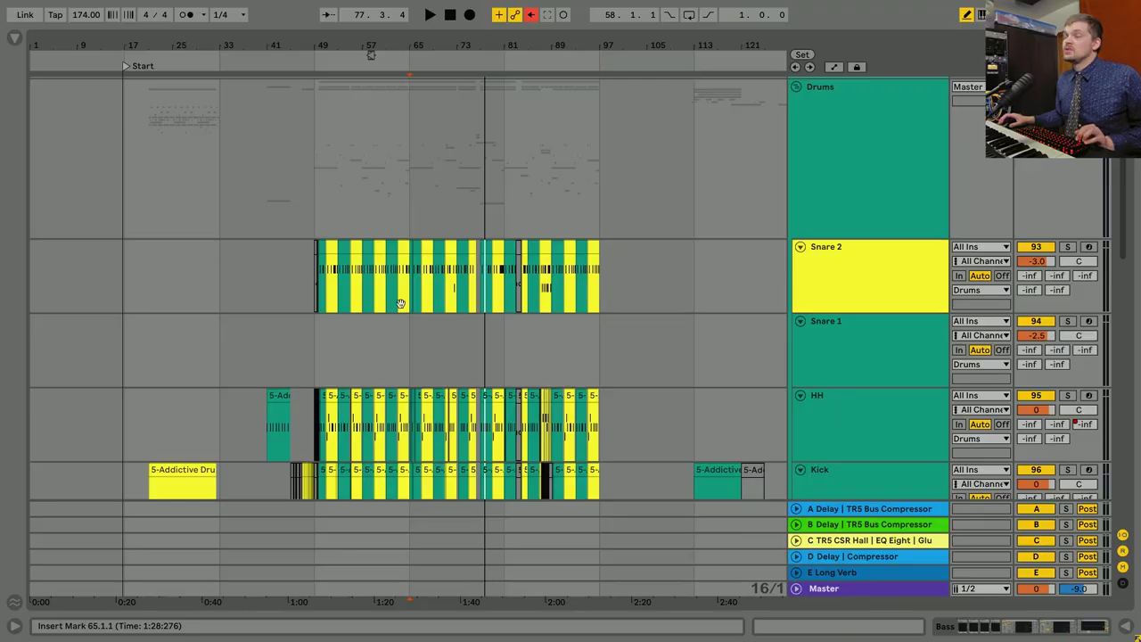
Select the deactivated clip at 49.1.1 on the Snare 2 track.
scroll(329, 334, up, 5)
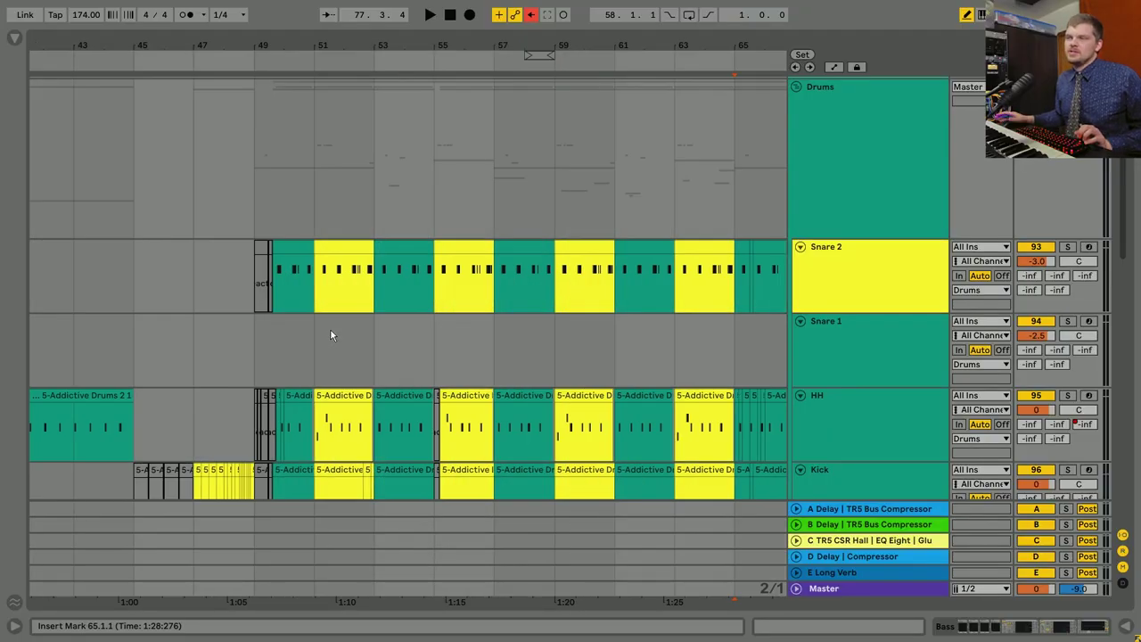
mouse_move(254, 276)
mouse_down()
mouse_move(438, 300)
mouse_move(261, 290)
mouse_up()
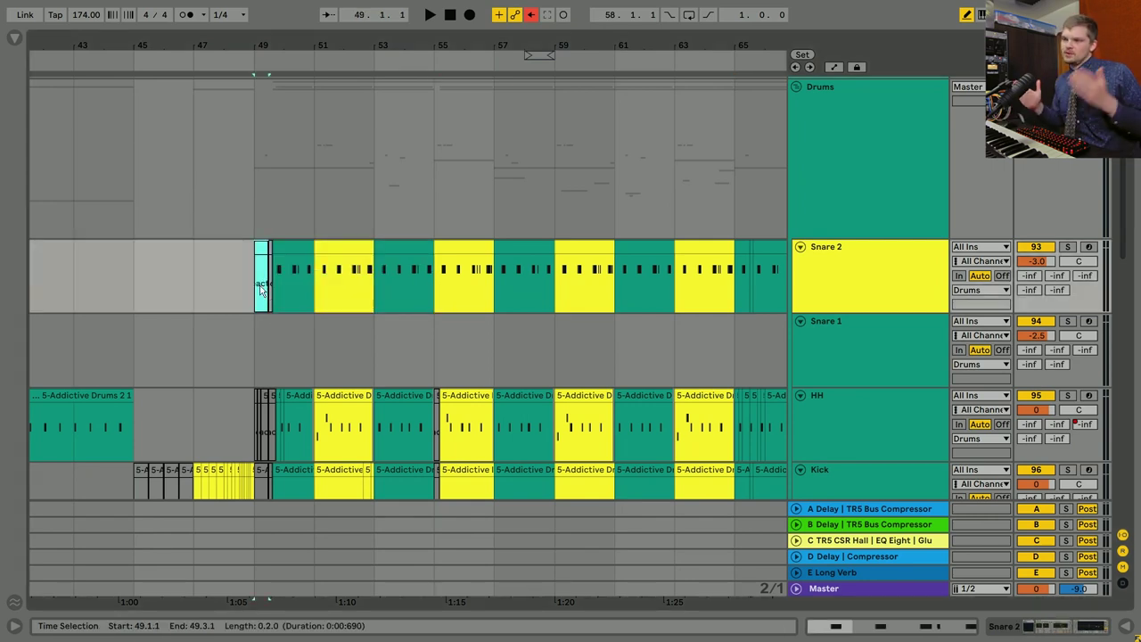
scroll(581, 386, down, 6)
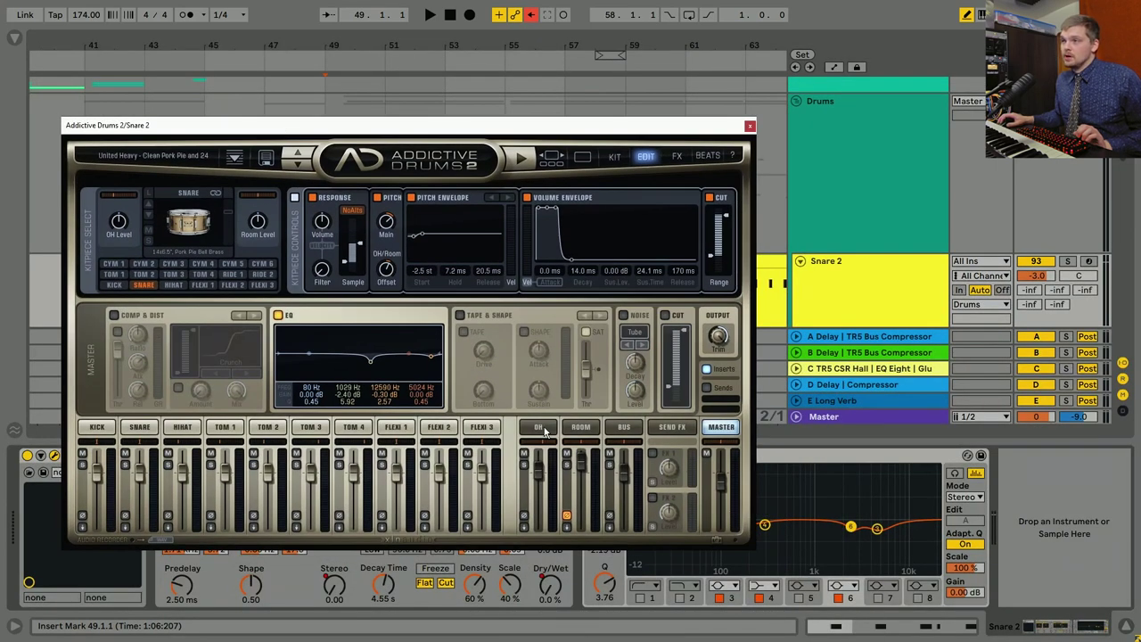
Look through the Room, OH and Snare channels in Snare 2's Addictive Drums 2.
click(541, 428)
click(578, 430)
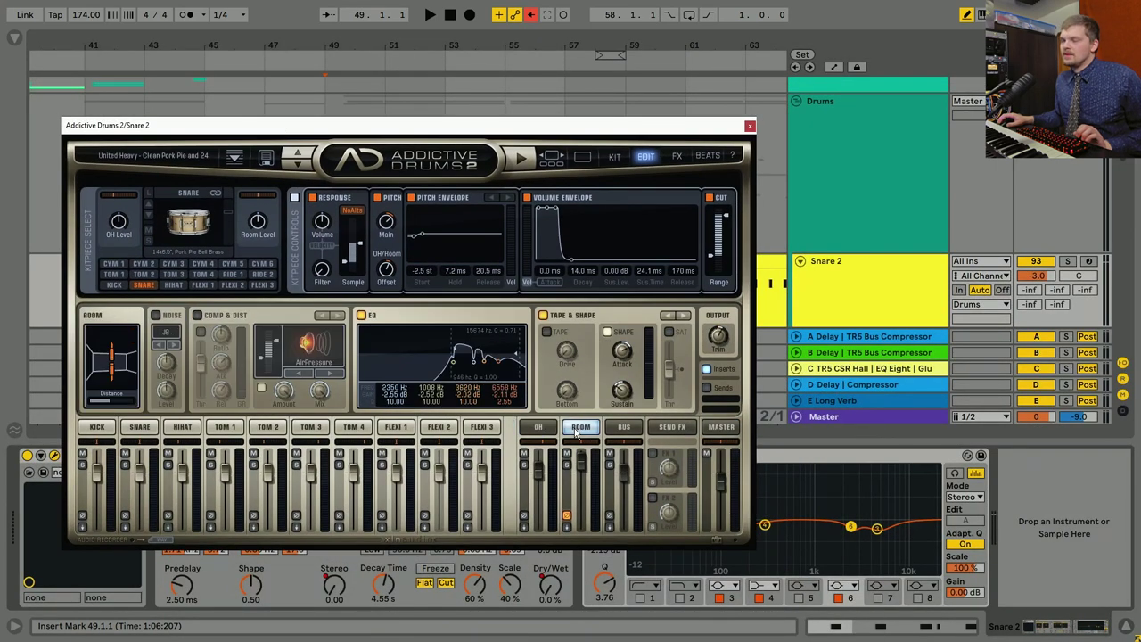
click(547, 430)
click(141, 427)
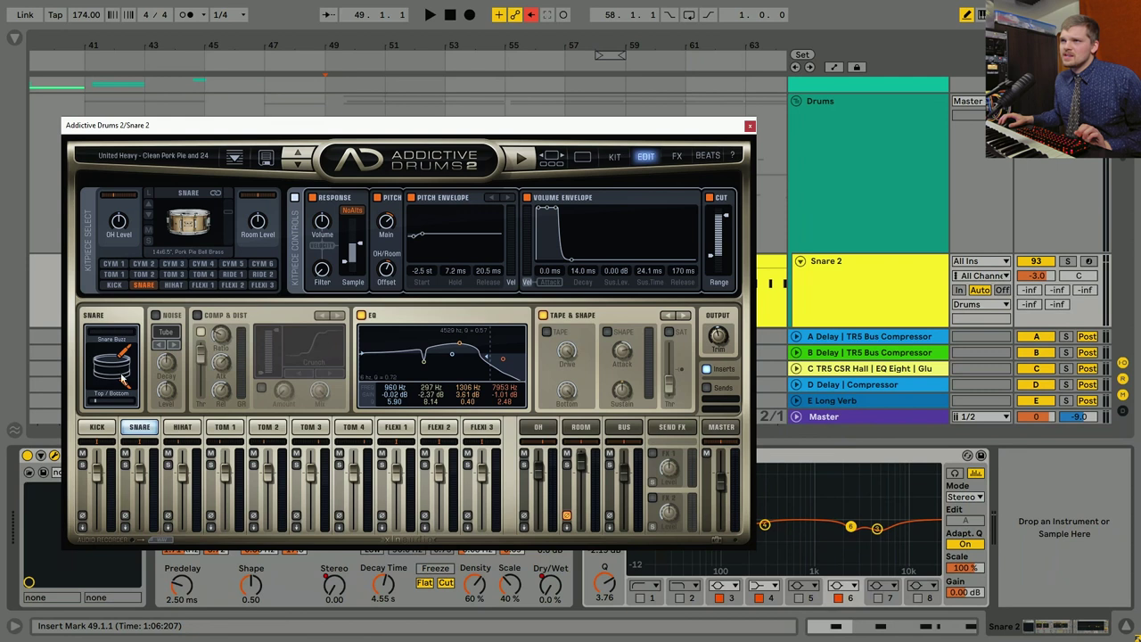
click(539, 426)
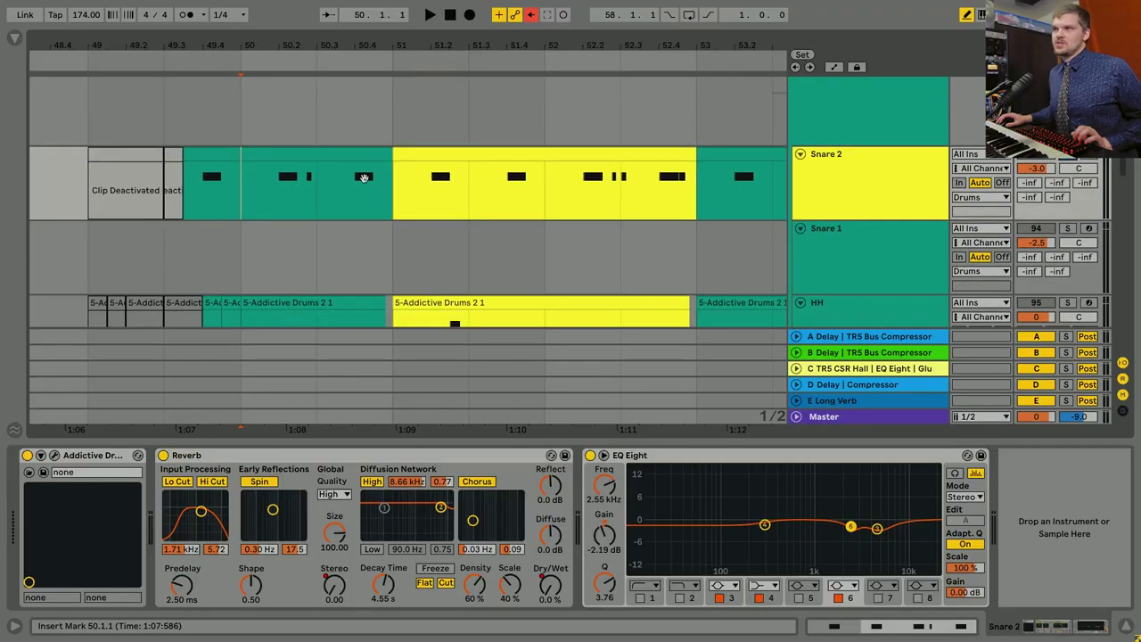
Audition Snare 2 from 50.1.1, open its Addictive Drums 2 and play the soloed track from 53.1.1.
key(space)
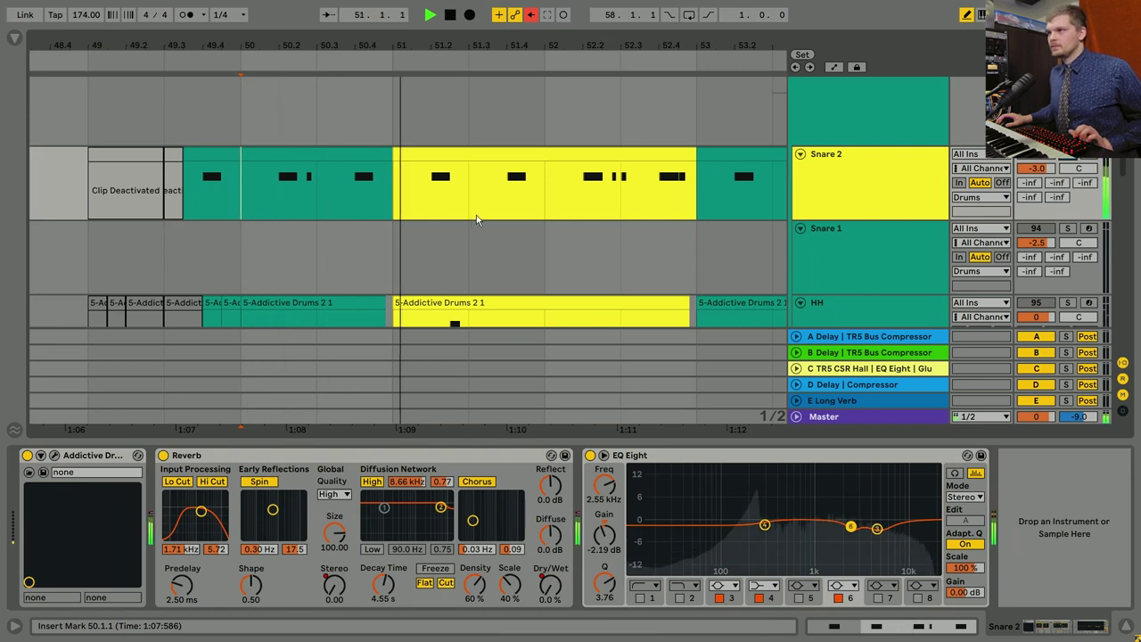
key(space)
click(54, 456)
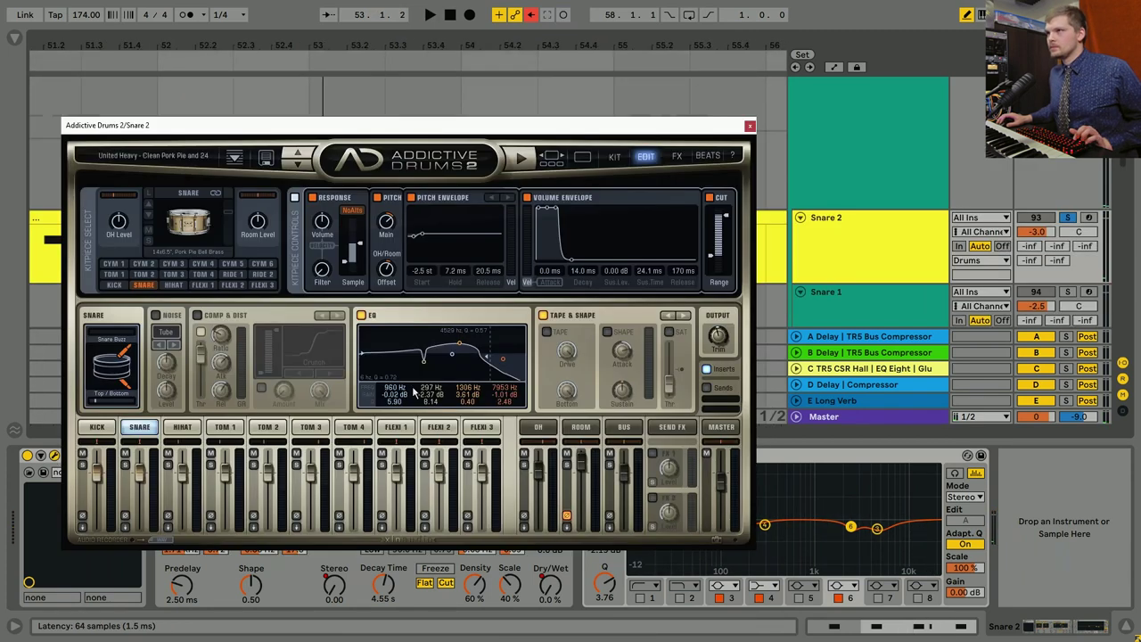
drag(267, 125, 441, 68)
key(space)
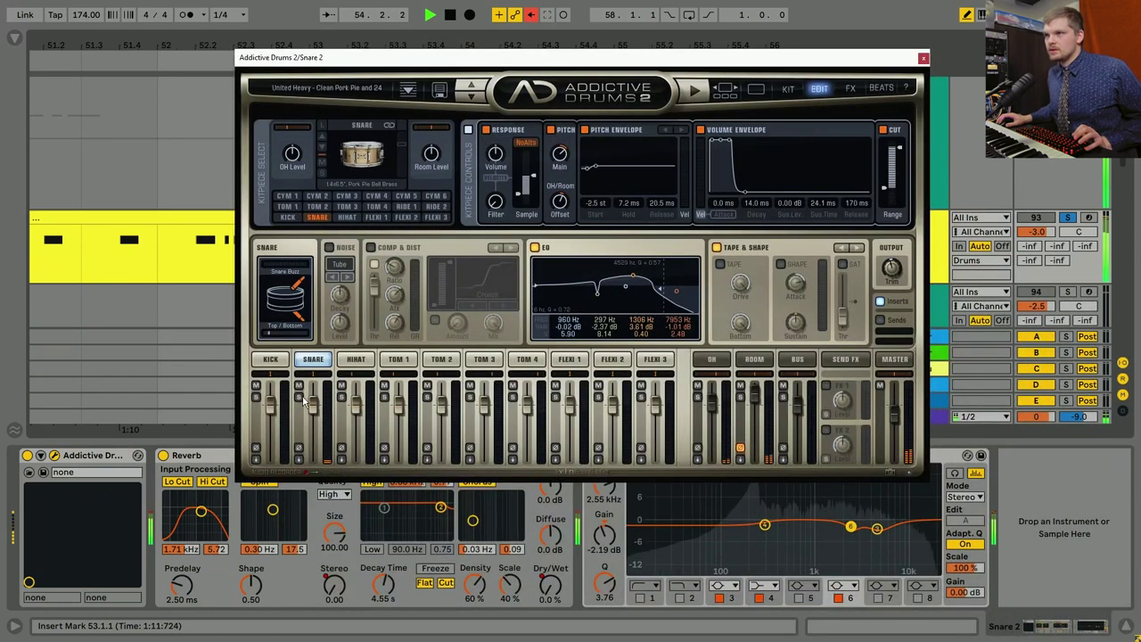
Compare the Snare, OH and Room channels in Snare 2's Addictive Drums 2 by soloing them during playback.
click(300, 397)
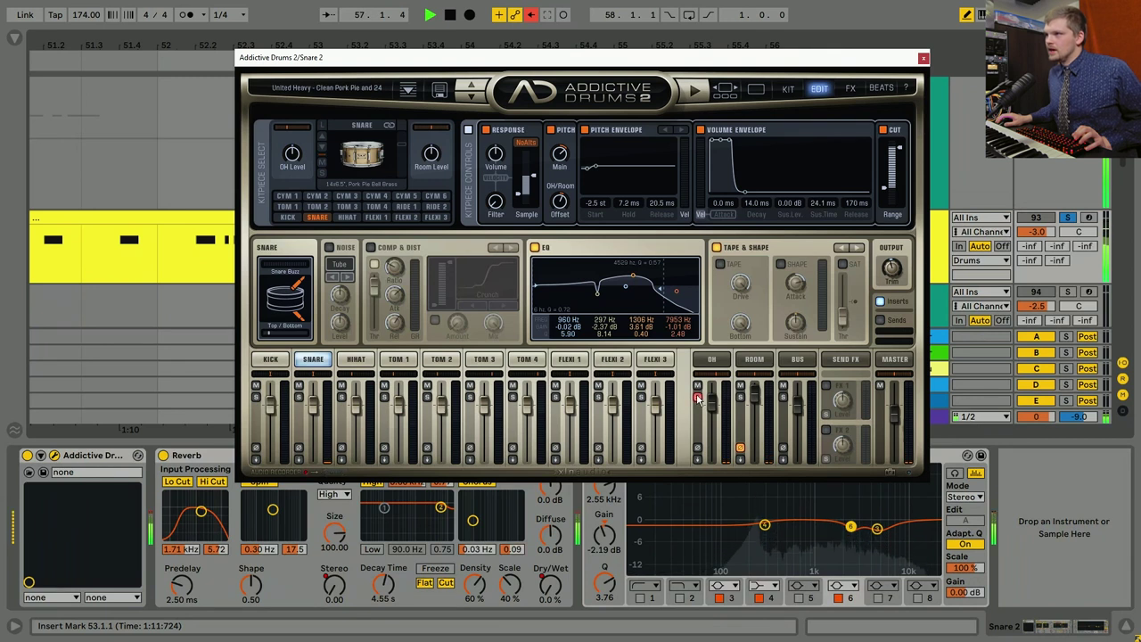
click(712, 360)
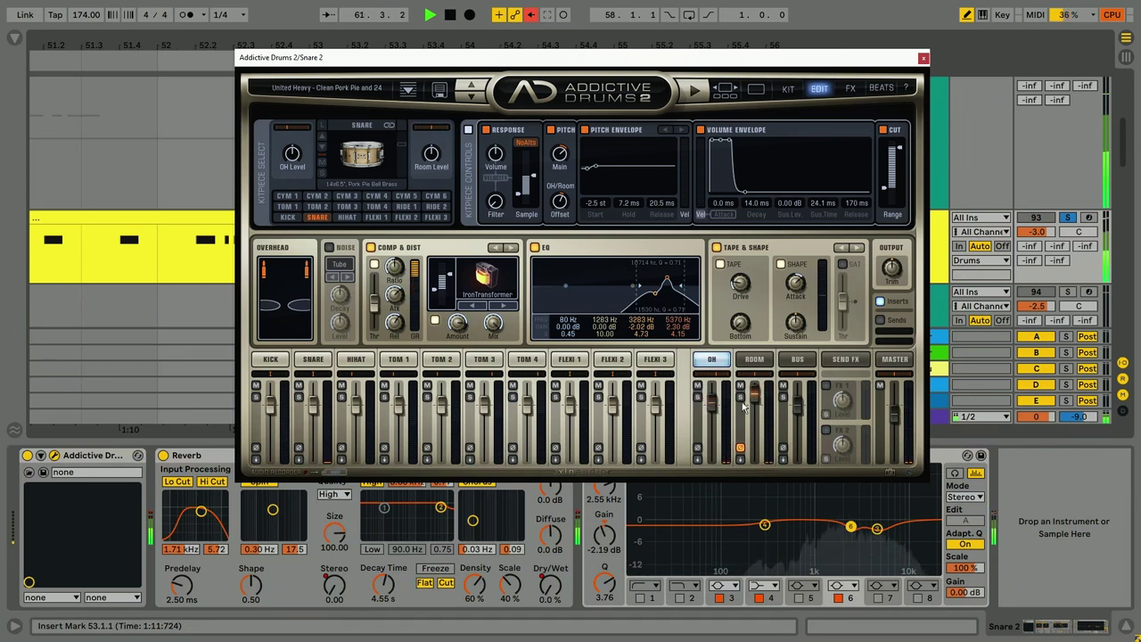
click(755, 360)
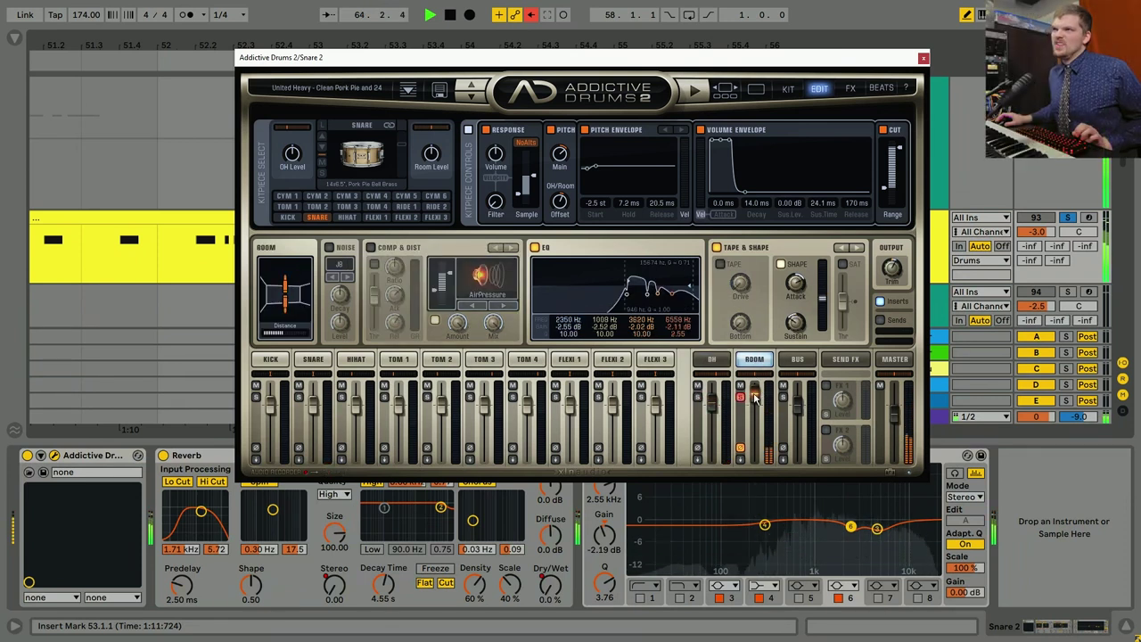
click(740, 398)
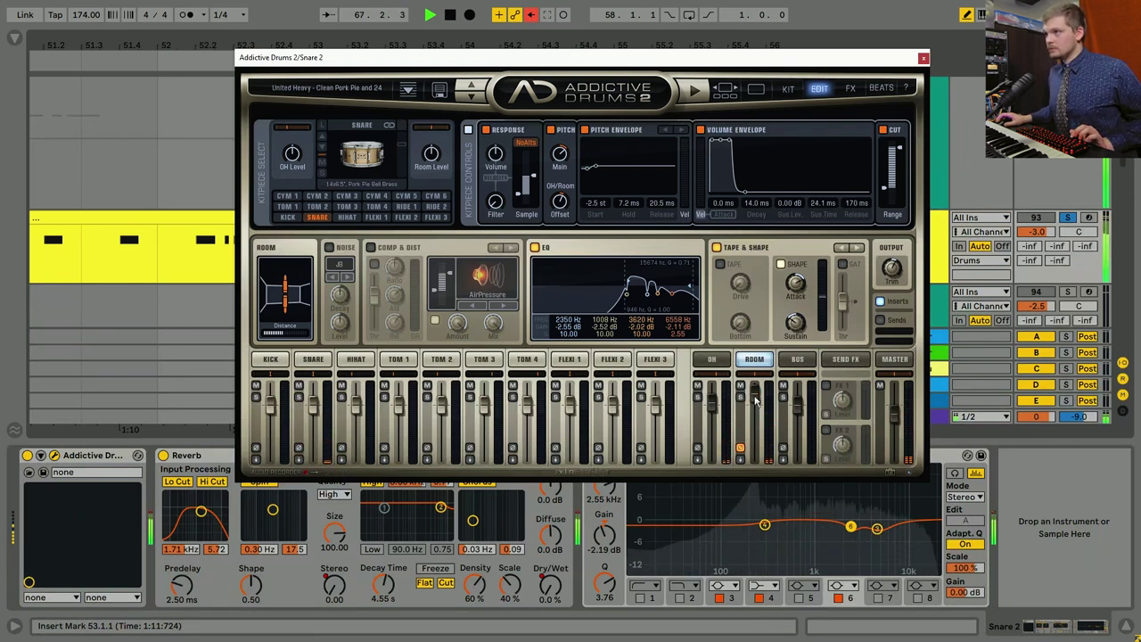
Solo the Room channel and compare its sound with the EQ bypassed and enabled.
click(740, 397)
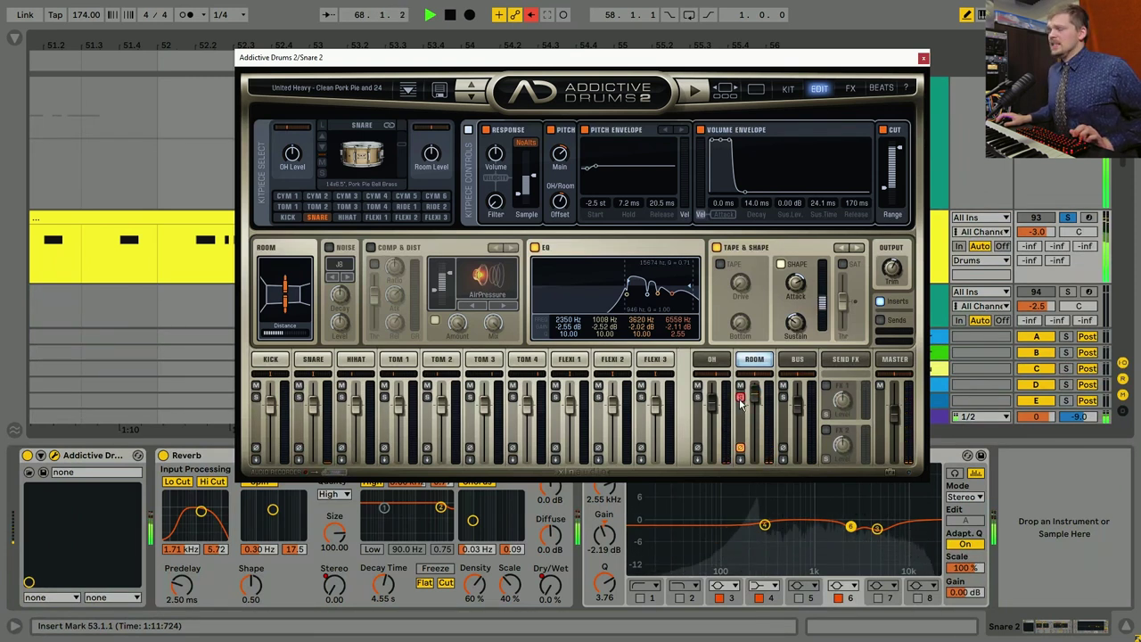
click(534, 248)
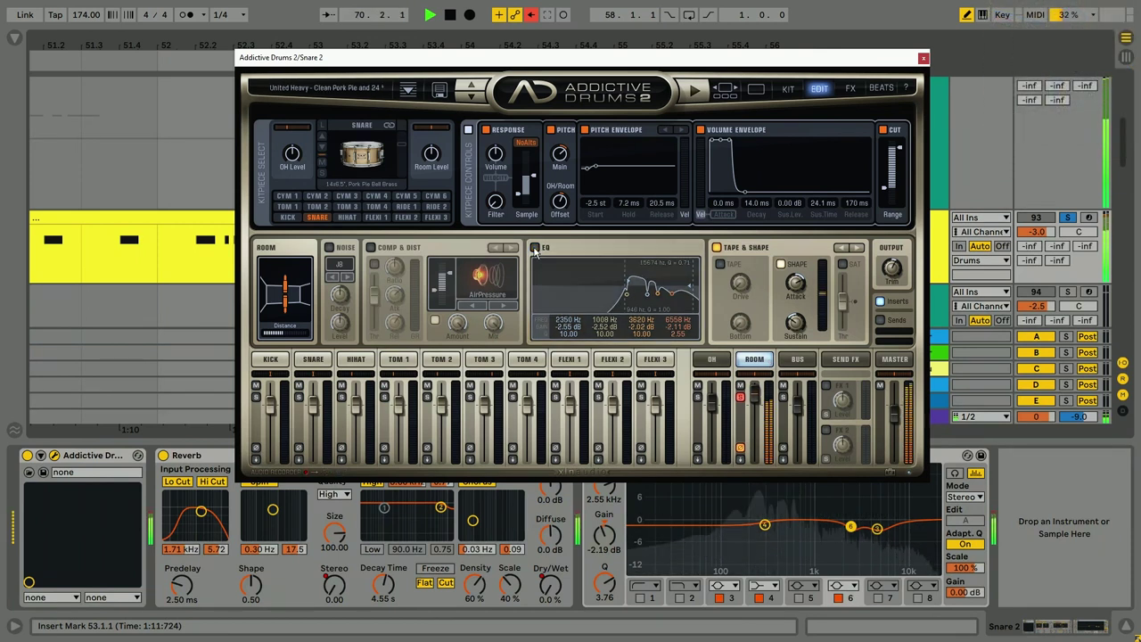
click(534, 248)
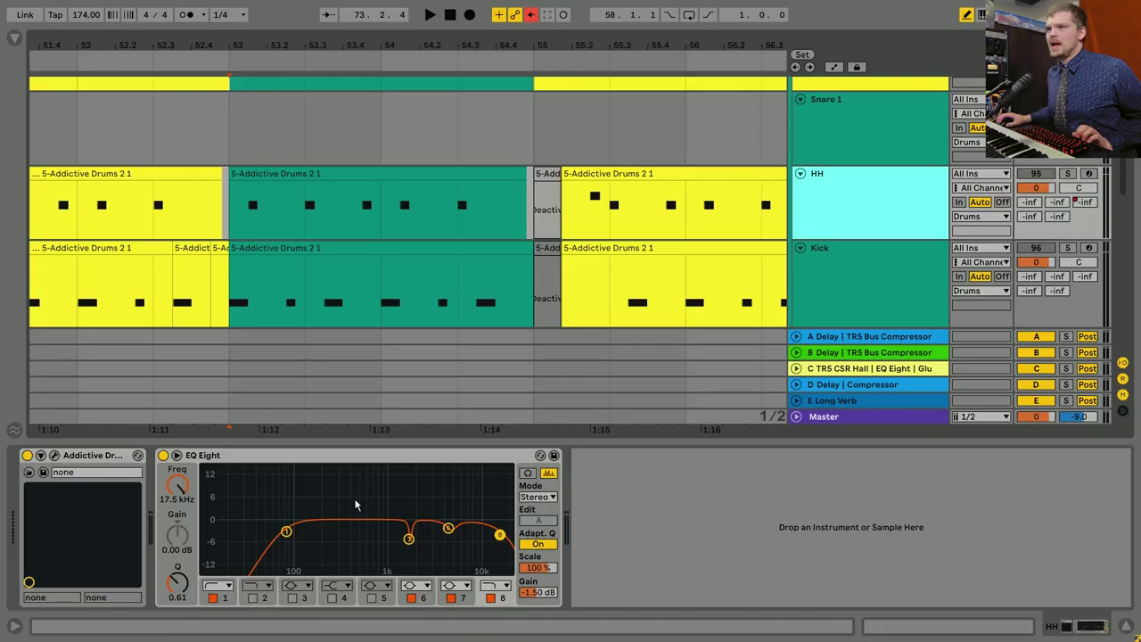
Open the HH track's Addictive Drums 2 and play the hi-hat part from 51.1.1.
click(55, 455)
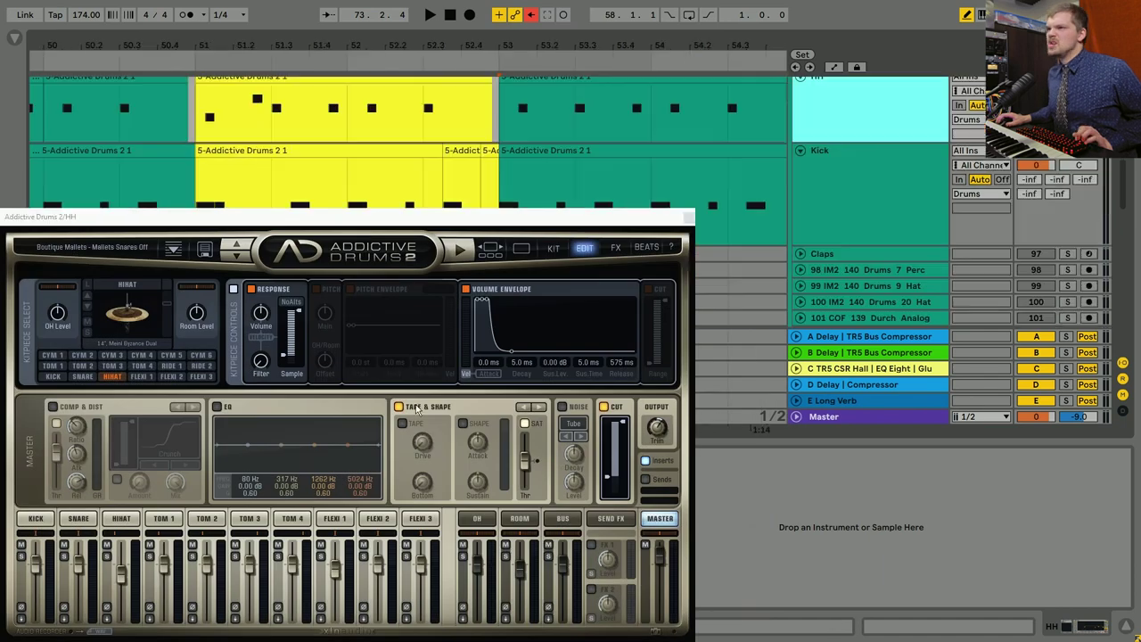
drag(209, 147, 491, 114)
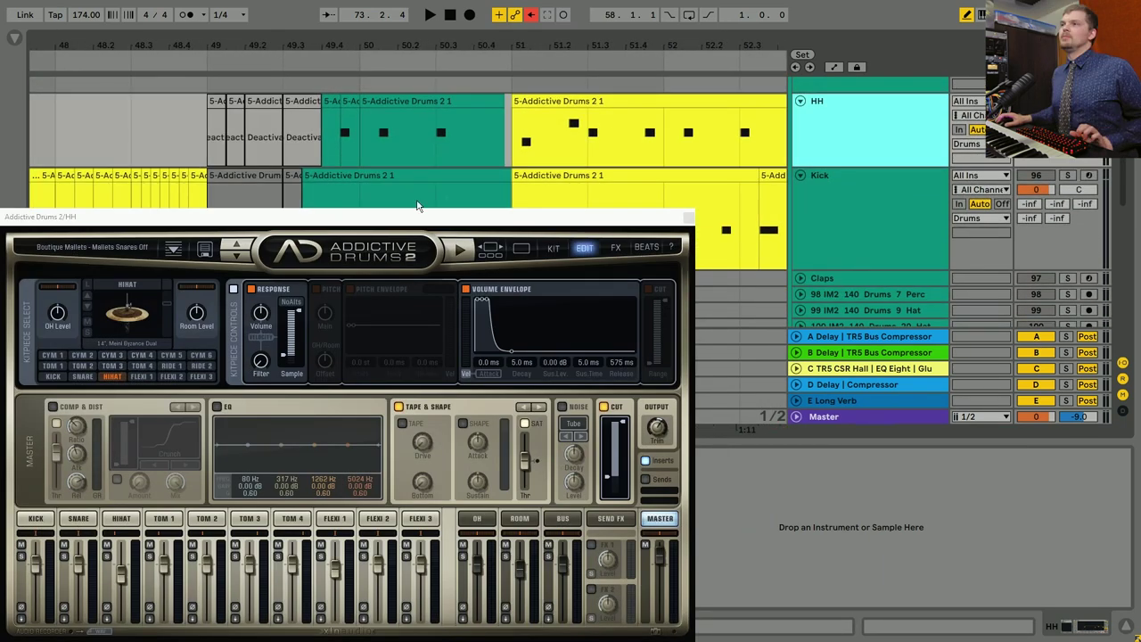
click(553, 143)
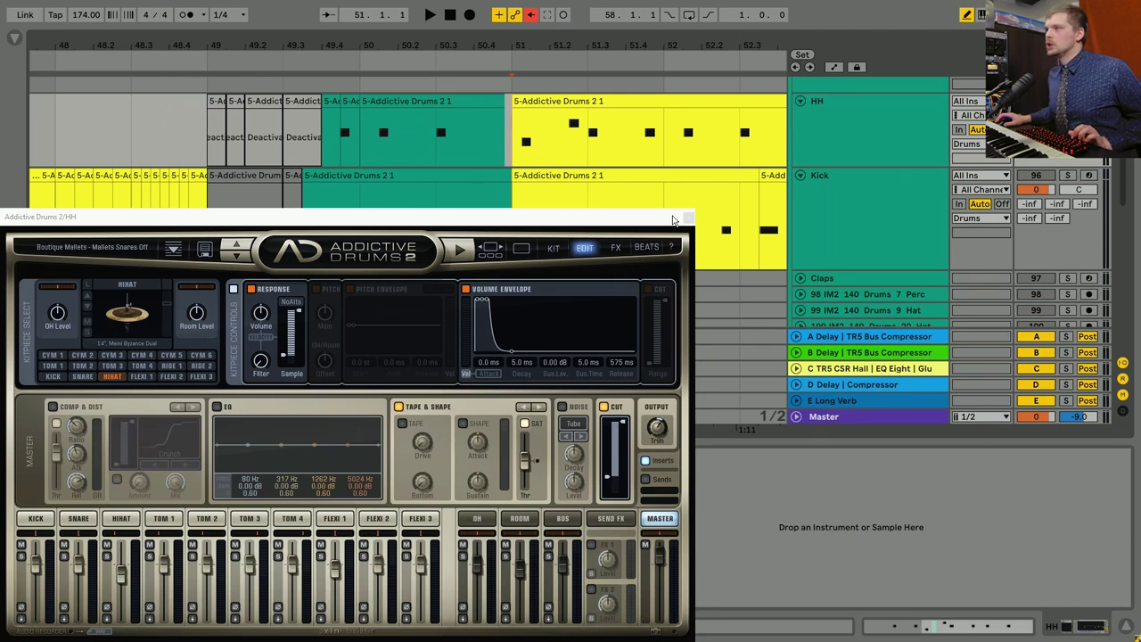
key(space)
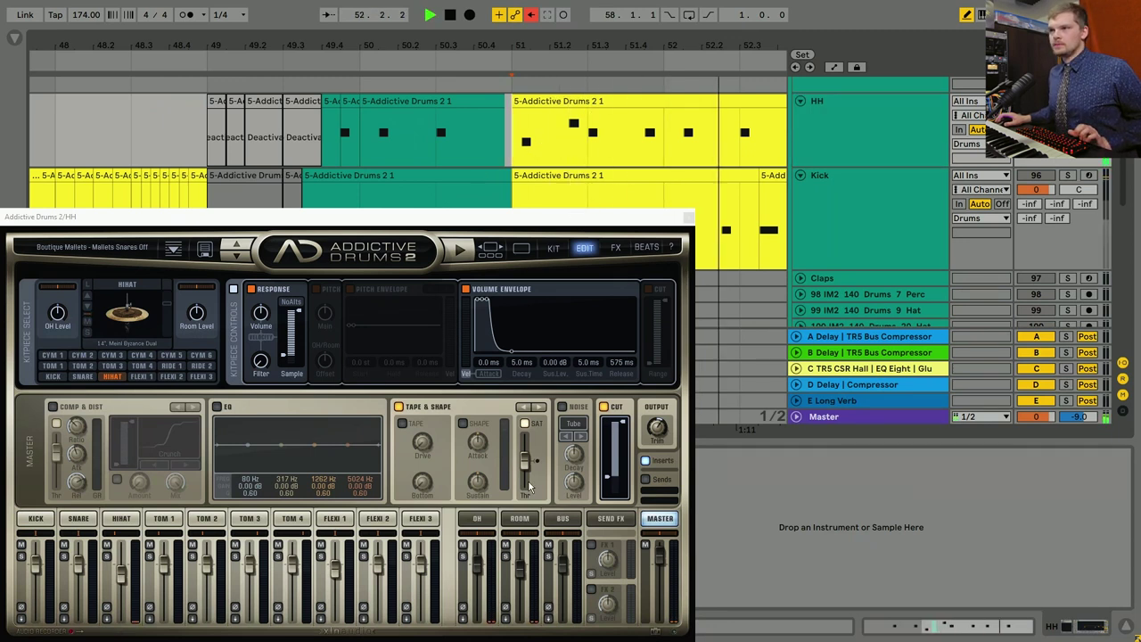
Show the HiHat channel and compare its sound with the EQ bypassed and enabled.
click(121, 518)
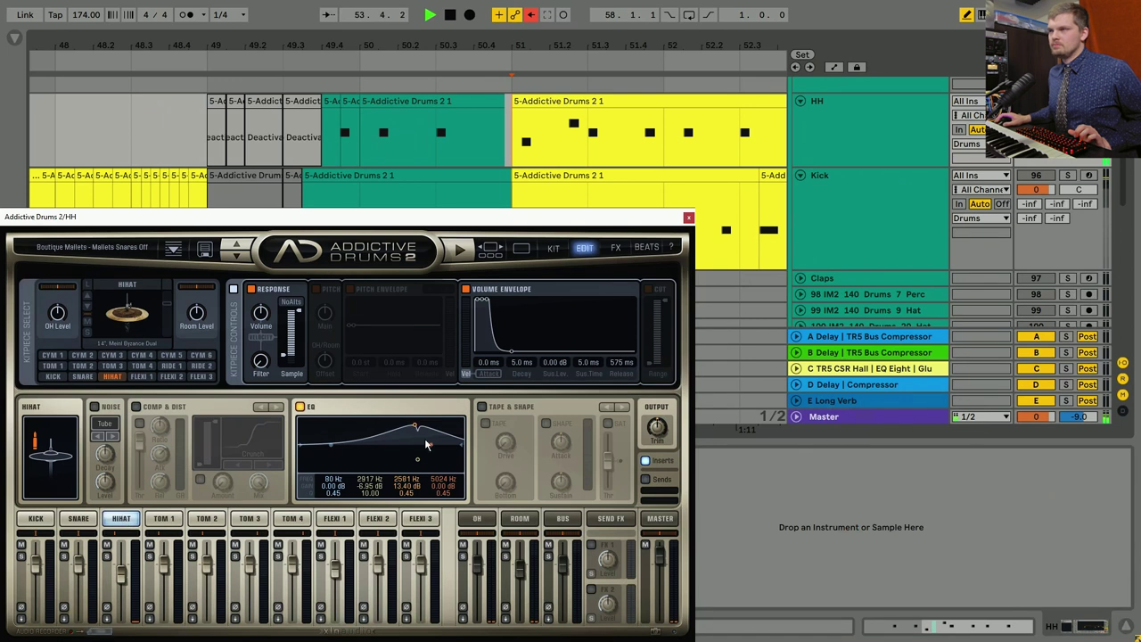
click(300, 407)
click(302, 408)
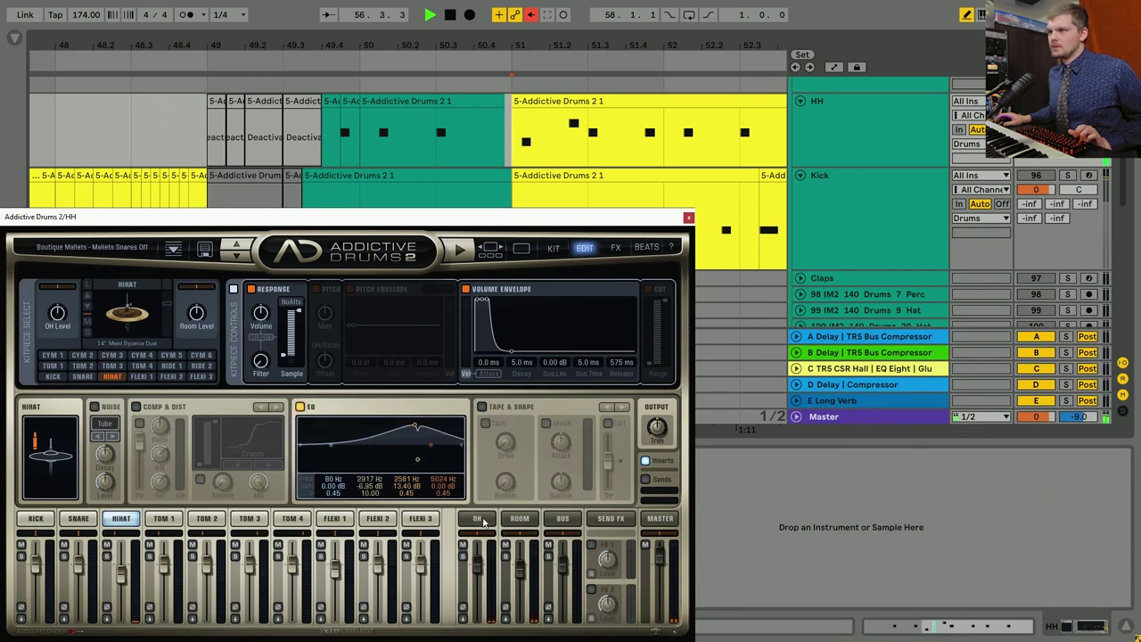
View the OH and Room channels of the HH instrument, close its window and stop playback.
click(478, 518)
click(519, 517)
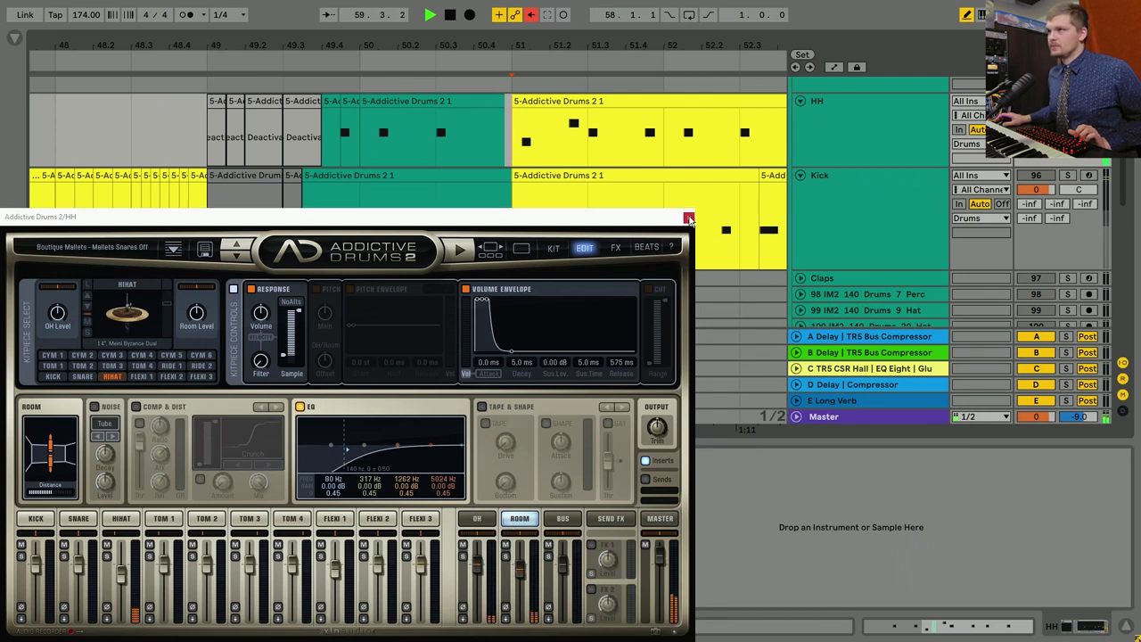
click(689, 218)
scroll(475, 192, down, 5)
key(space)
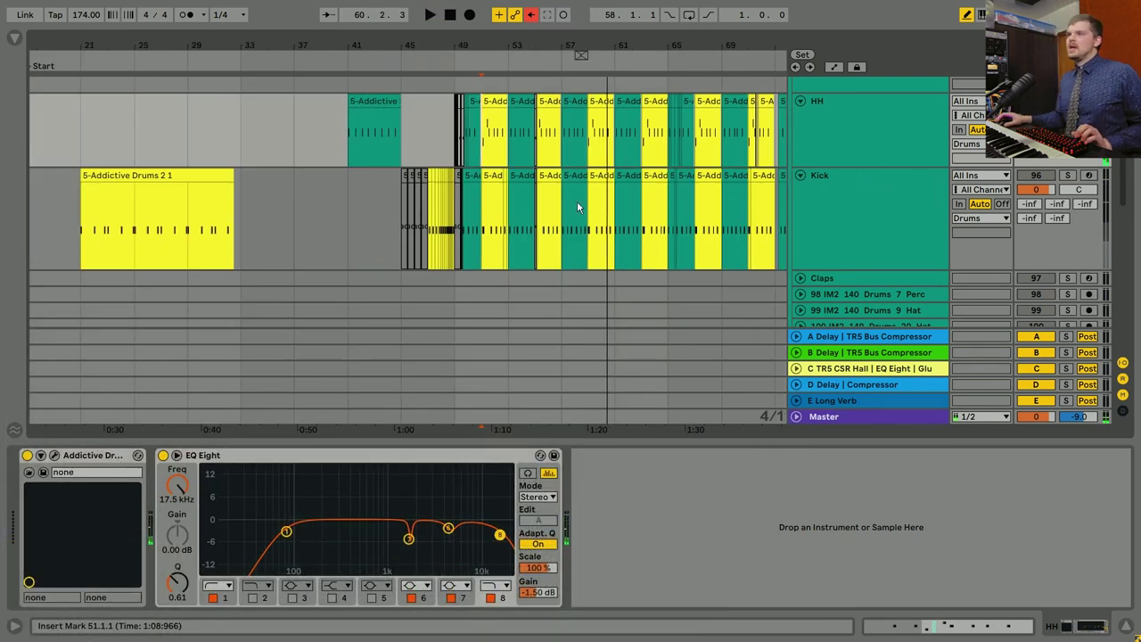
Show the HH and Kick clips around bar 59 close up and place the insert marker at 59.1.1.
scroll(563, 230, up, 5)
drag(571, 262, 369, 357)
drag(609, 244, 532, 219)
scroll(452, 265, up, 3)
key(ctrl+alt+l)
drag(454, 268, 466, 298)
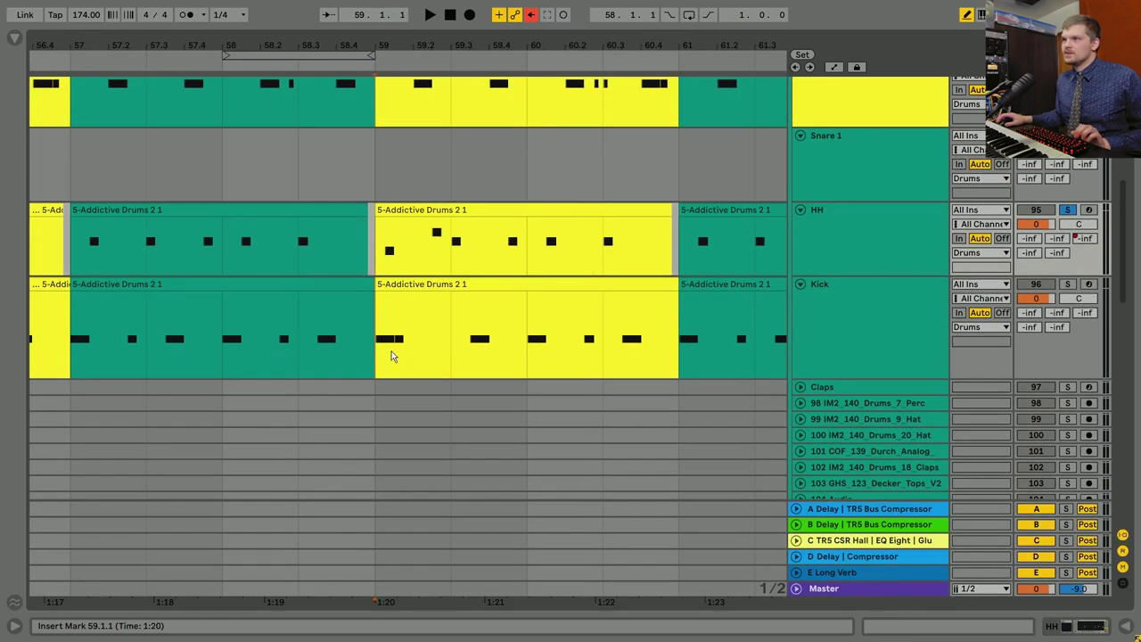
click(392, 357)
Show the Kick track's Instrument Rack and inspect its Addictive Drums and Phase Plant chains.
click(872, 343)
click(1054, 628)
click(68, 497)
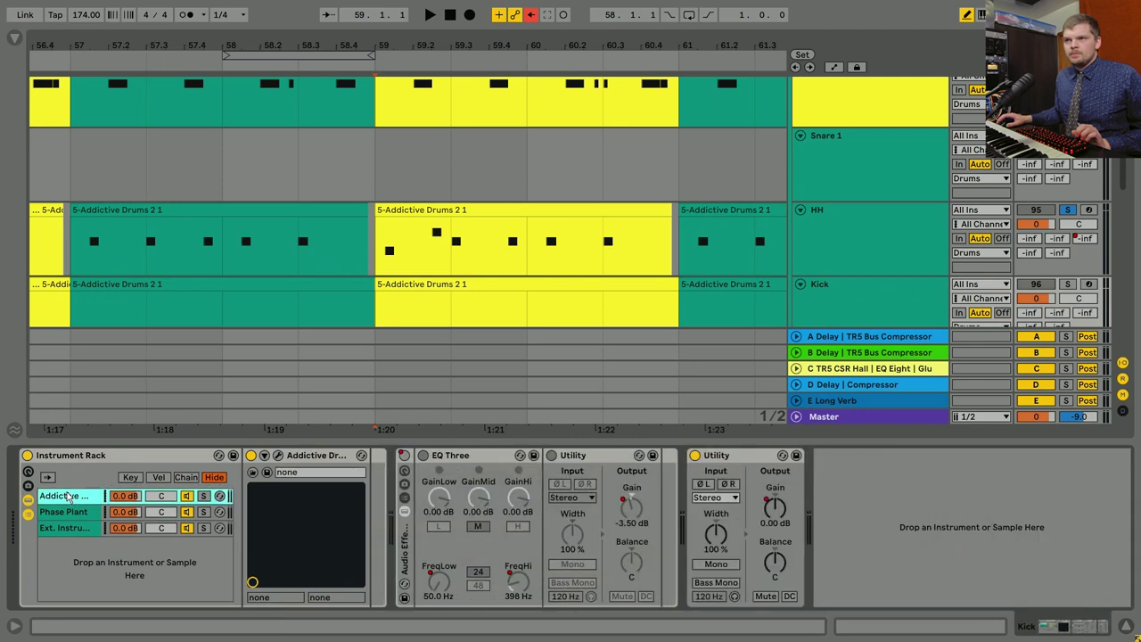
click(78, 514)
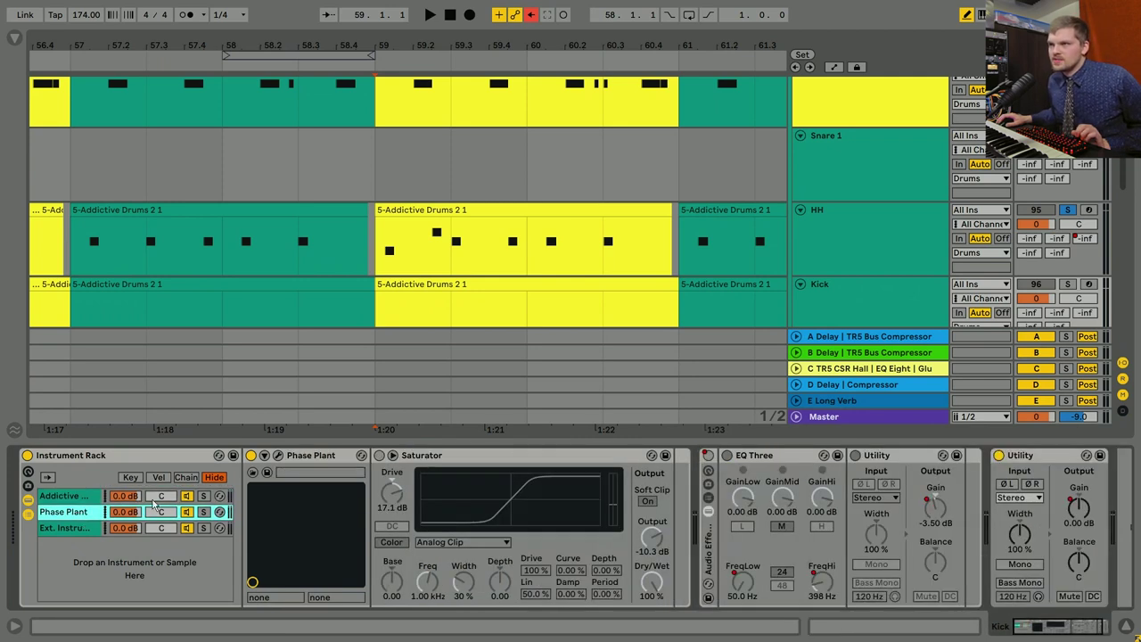
click(63, 496)
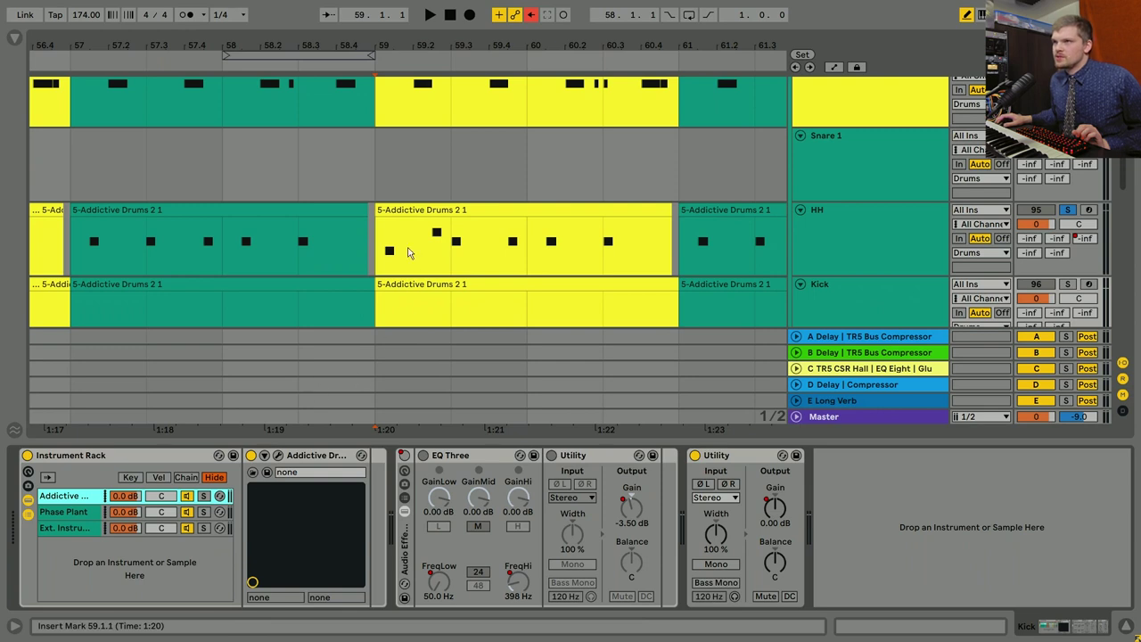
Play the drums from 59.1.1 and show the Kick track's device chain.
click(622, 311)
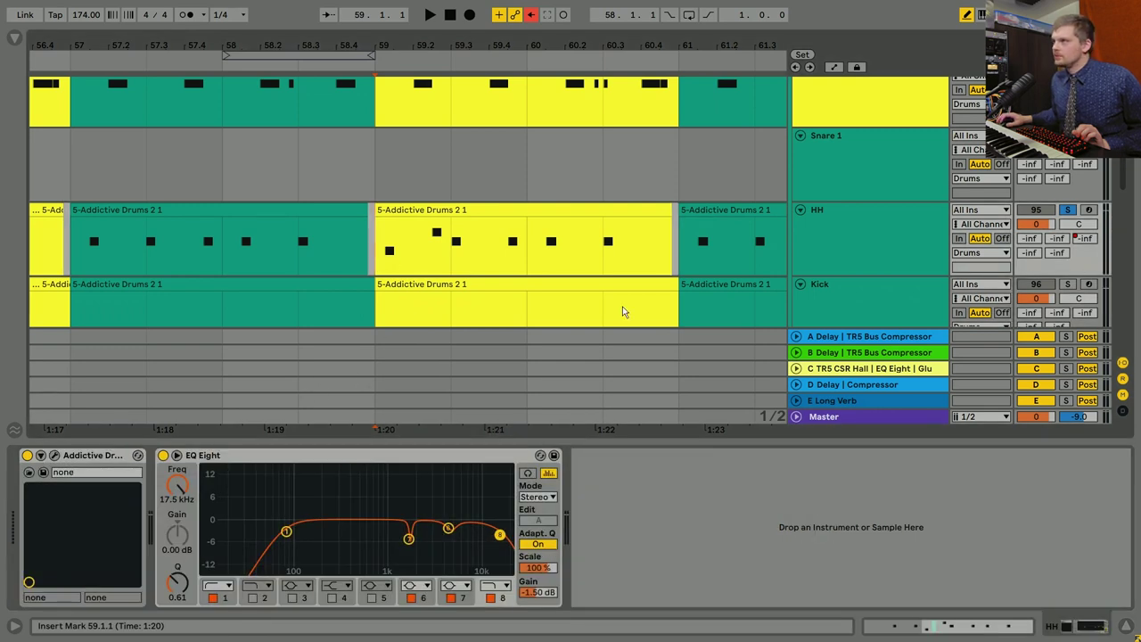
click(390, 260)
scroll(382, 232, down, 3)
click(822, 207)
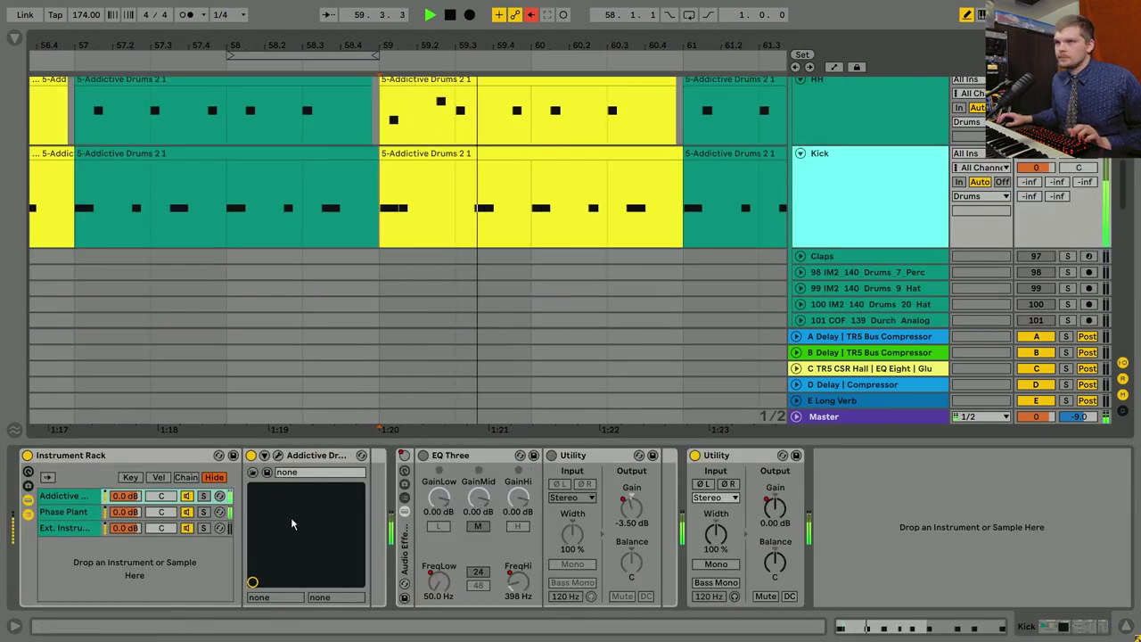
Solo the Addictive Drums chain in the Kick rack and view its kick settings in the plug-in window, then close the window.
click(204, 495)
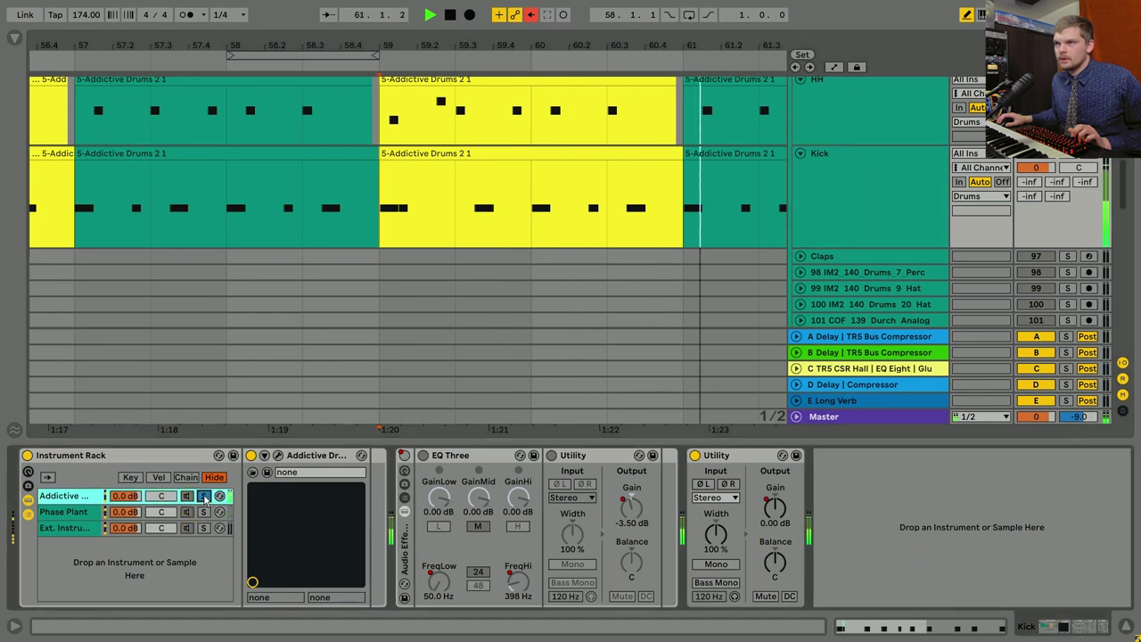
click(279, 455)
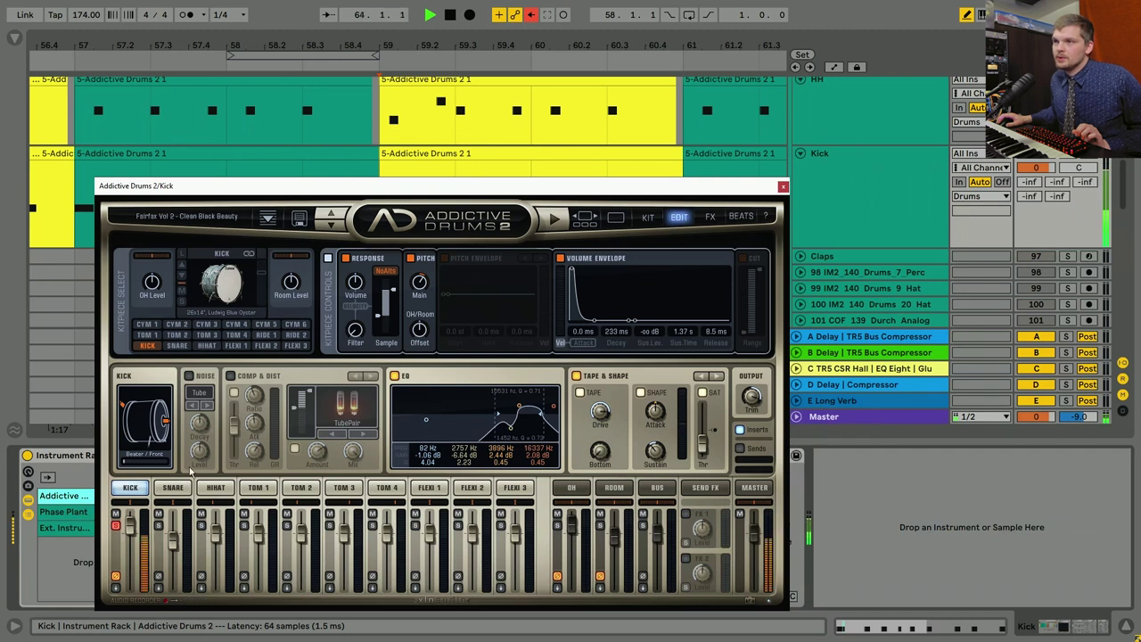
key(ctrl+alt+p)
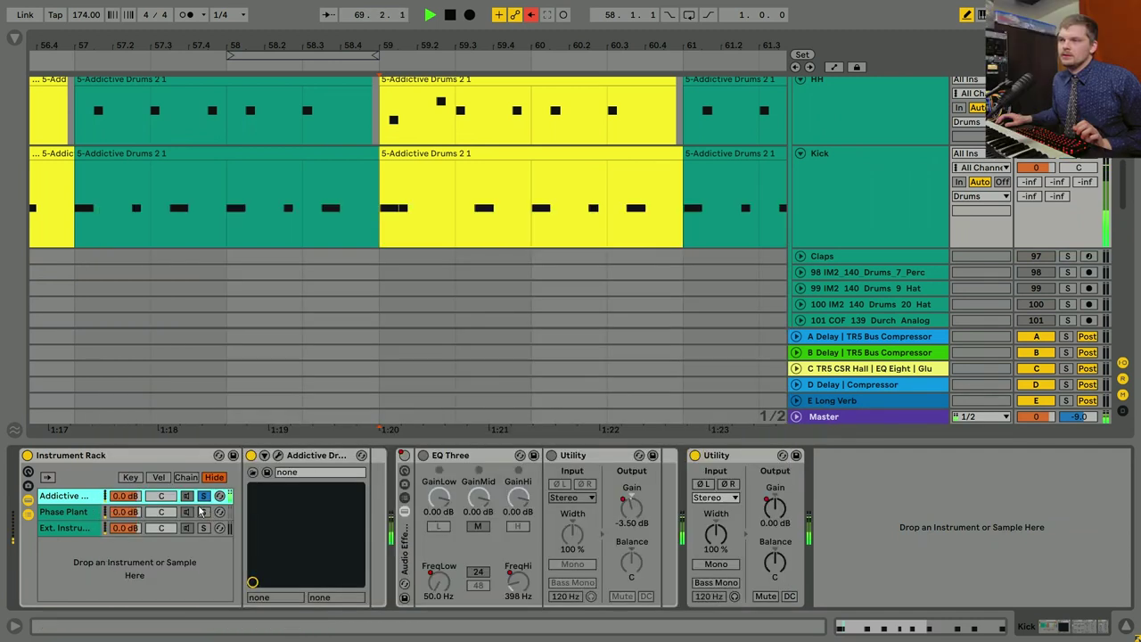
Solo the Phase Plant chain in the Kick rack and examine its wavetable, noise and filter groups in the plug-in window.
click(203, 512)
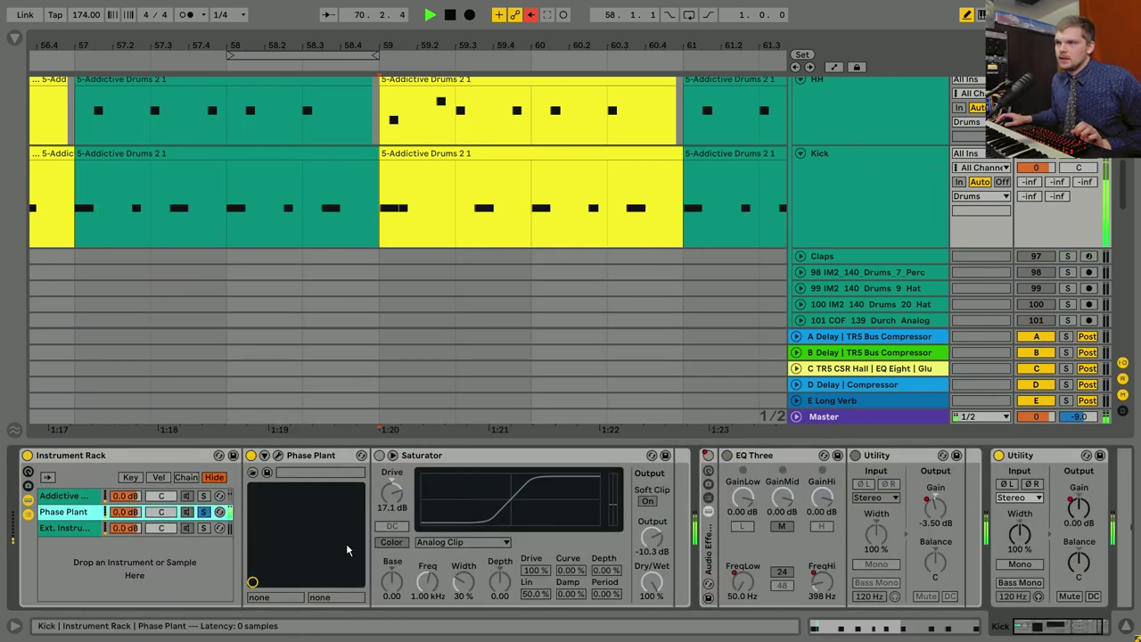
click(278, 456)
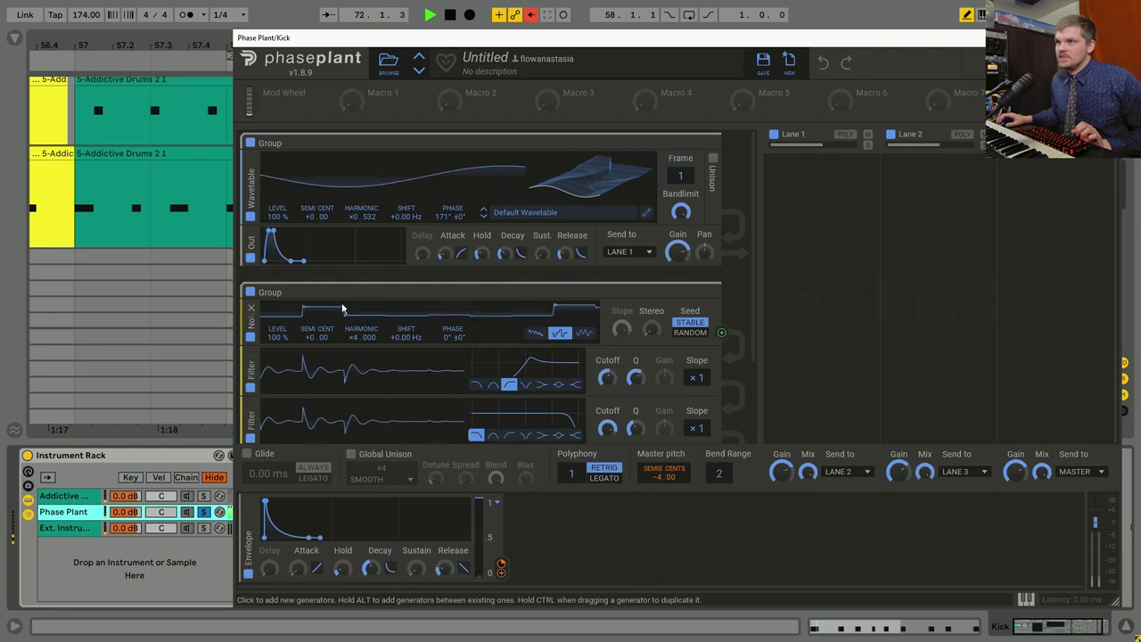
scroll(356, 356, down, 3)
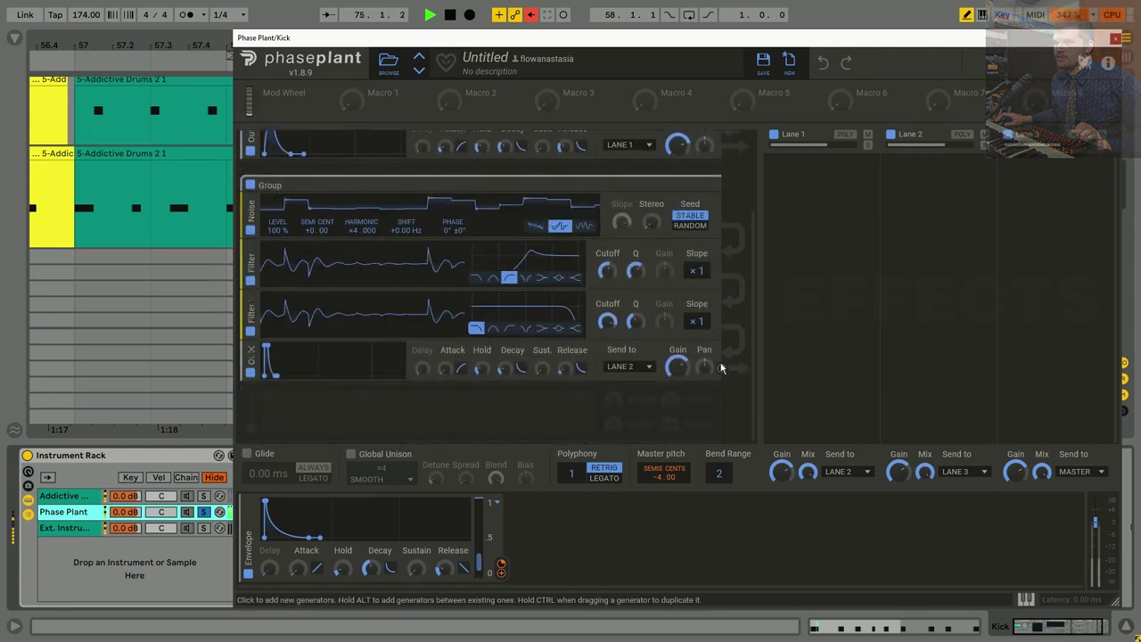
scroll(438, 356, up, 3)
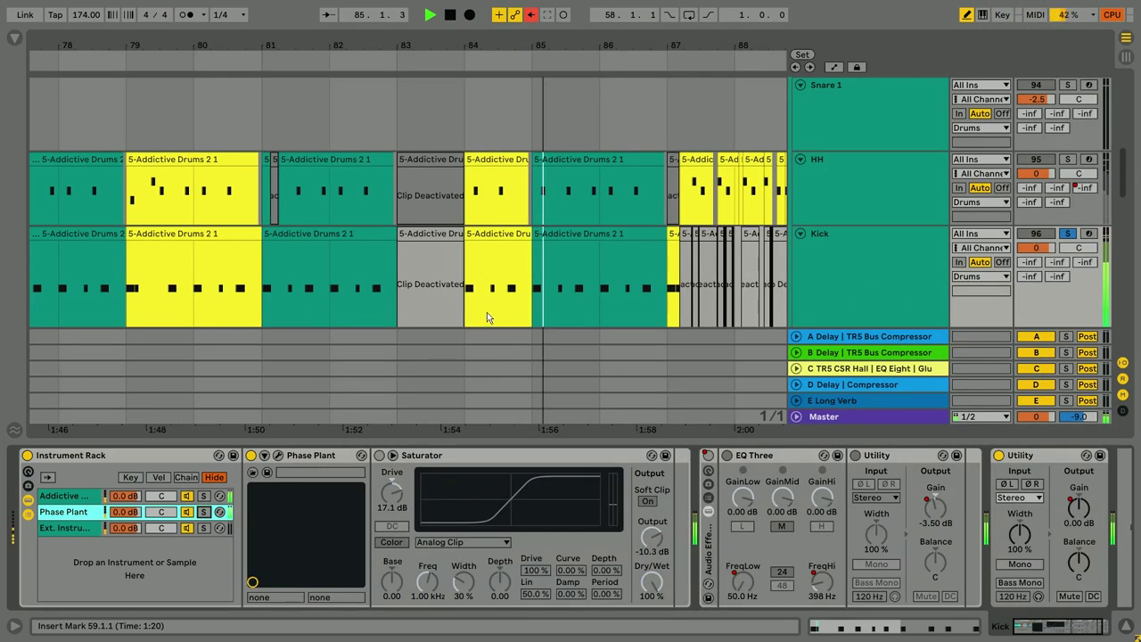
Survey the percussion tracks below the Kick across the arrangement and start playback from 57.1.1.
scroll(594, 298, up, 4)
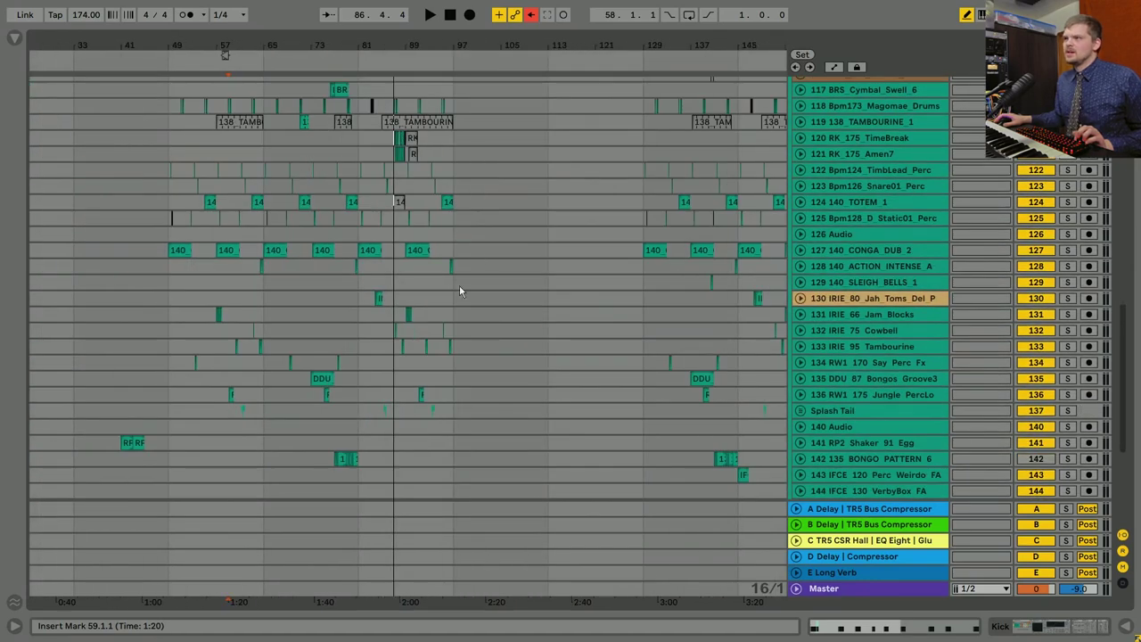
scroll(459, 290, up, 10)
scroll(491, 327, right, 2)
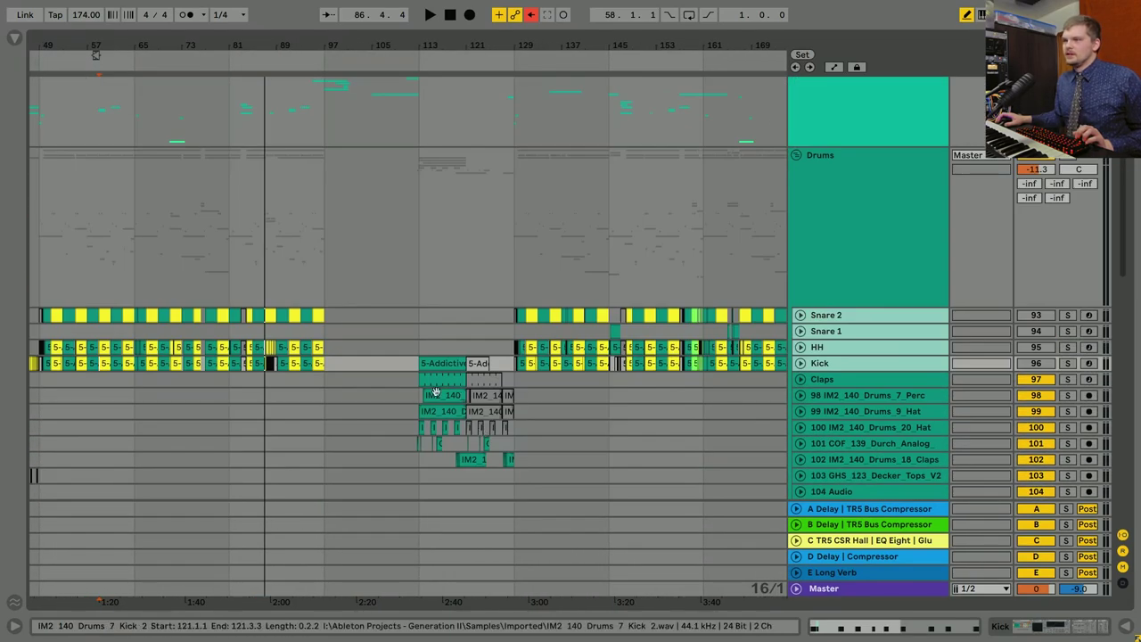
scroll(402, 388, down, 8)
scroll(374, 383, left, 9)
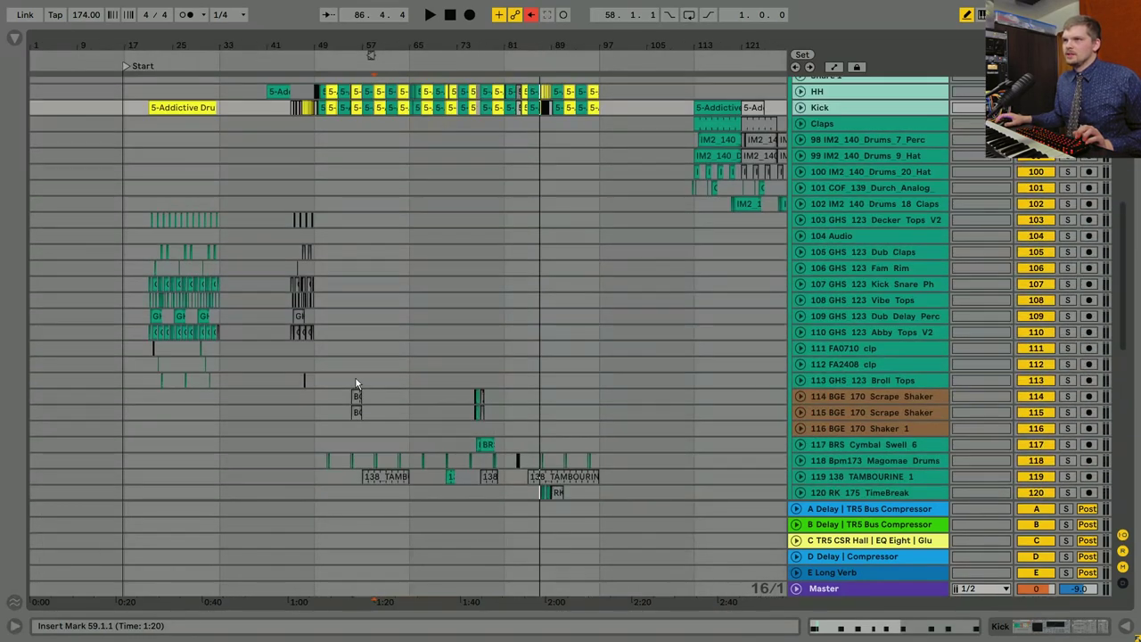
scroll(361, 358, up, 3)
click(373, 335)
key(space)
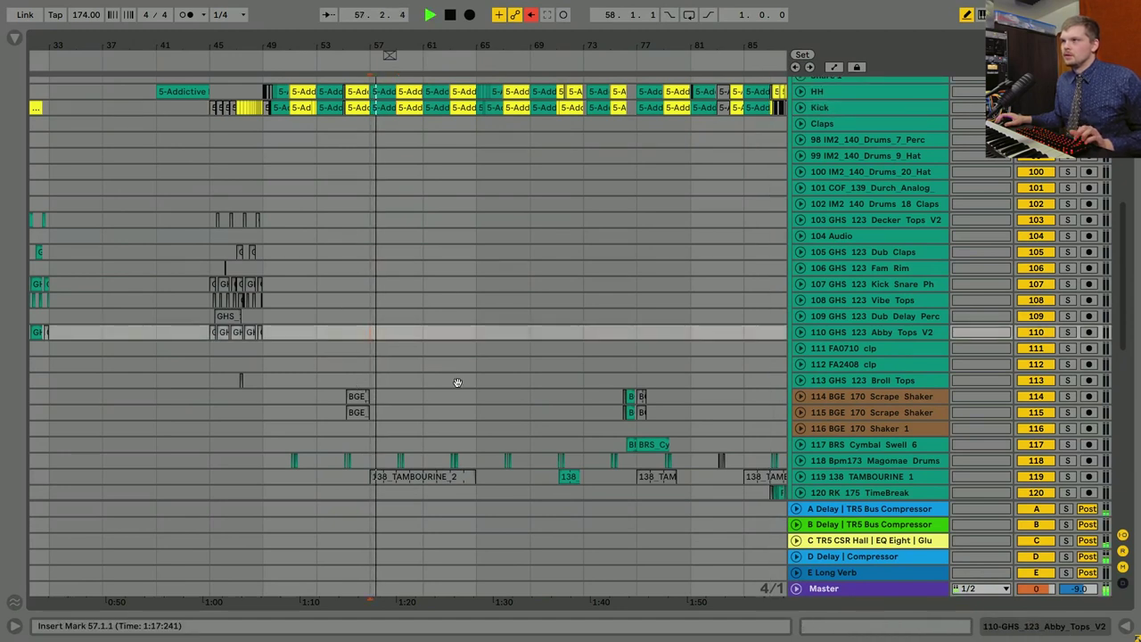
Solo the Drums group and look through all its percussion tracks down to the FX and Vocals groups during playback.
scroll(464, 401, up, 5)
scroll(601, 321, up, 6)
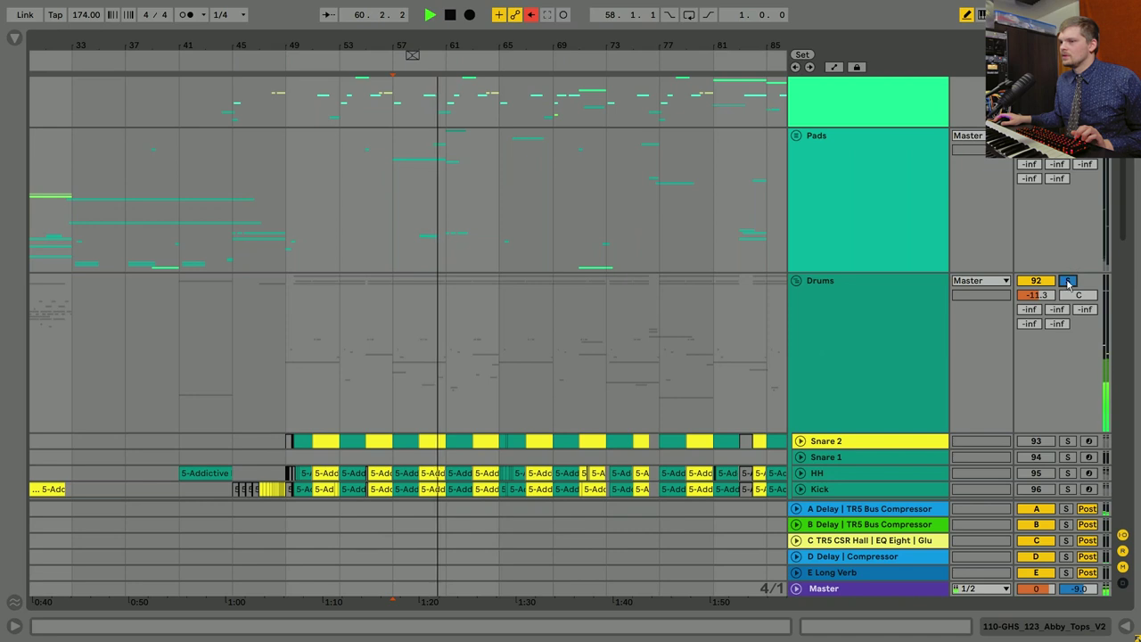
scroll(540, 280, down, 10)
scroll(449, 113, down, 8)
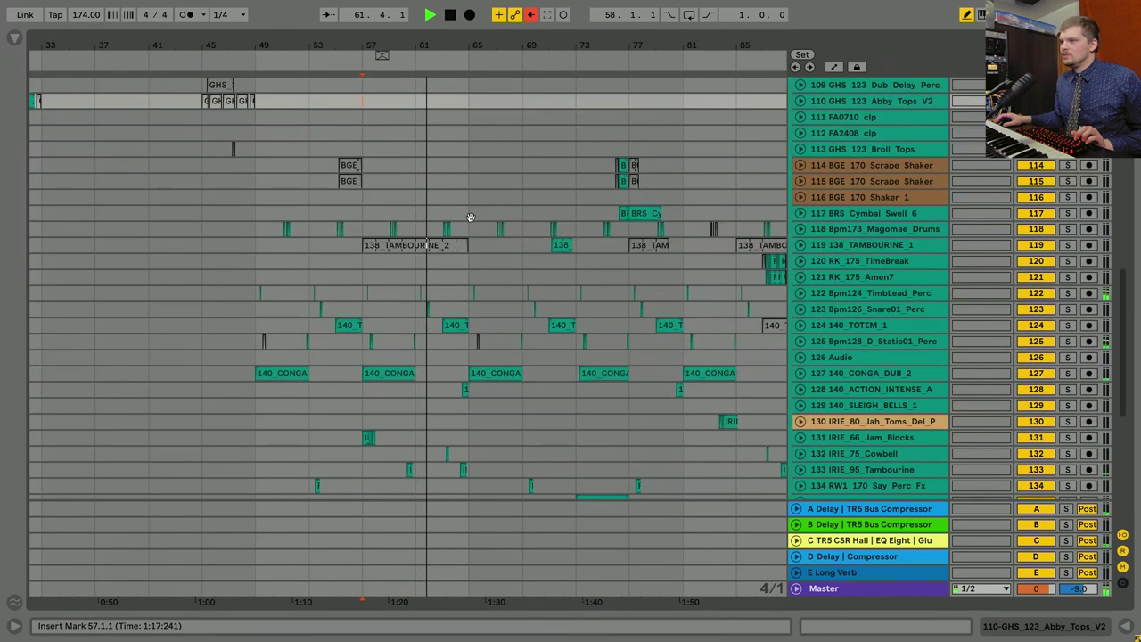
scroll(522, 275, down, 3)
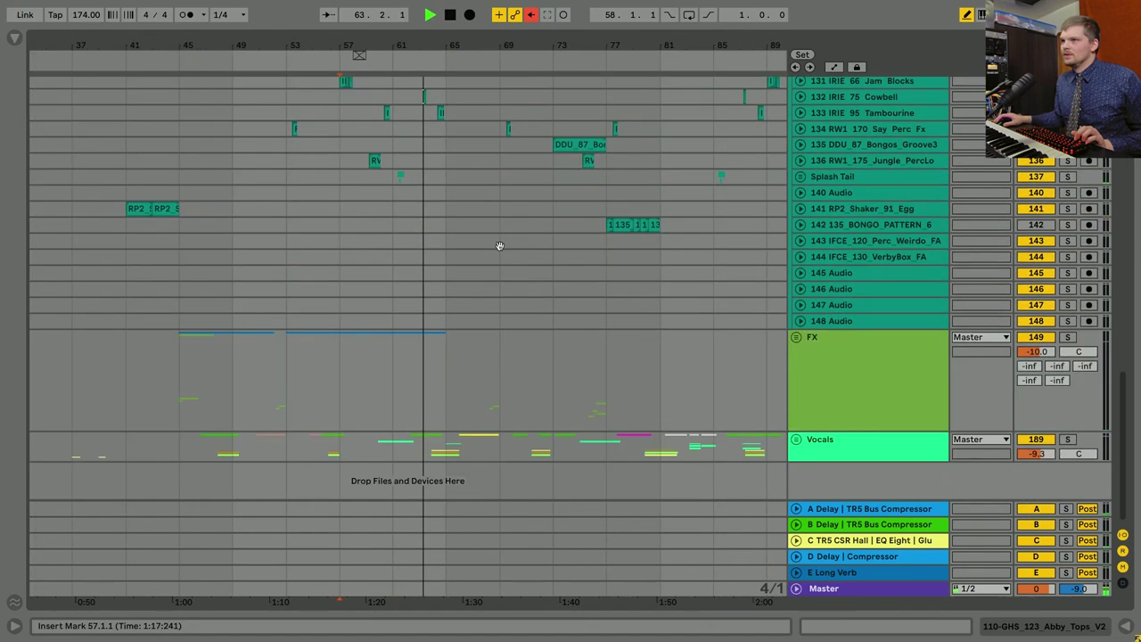
scroll(499, 247, up, 15)
scroll(524, 422, up, 15)
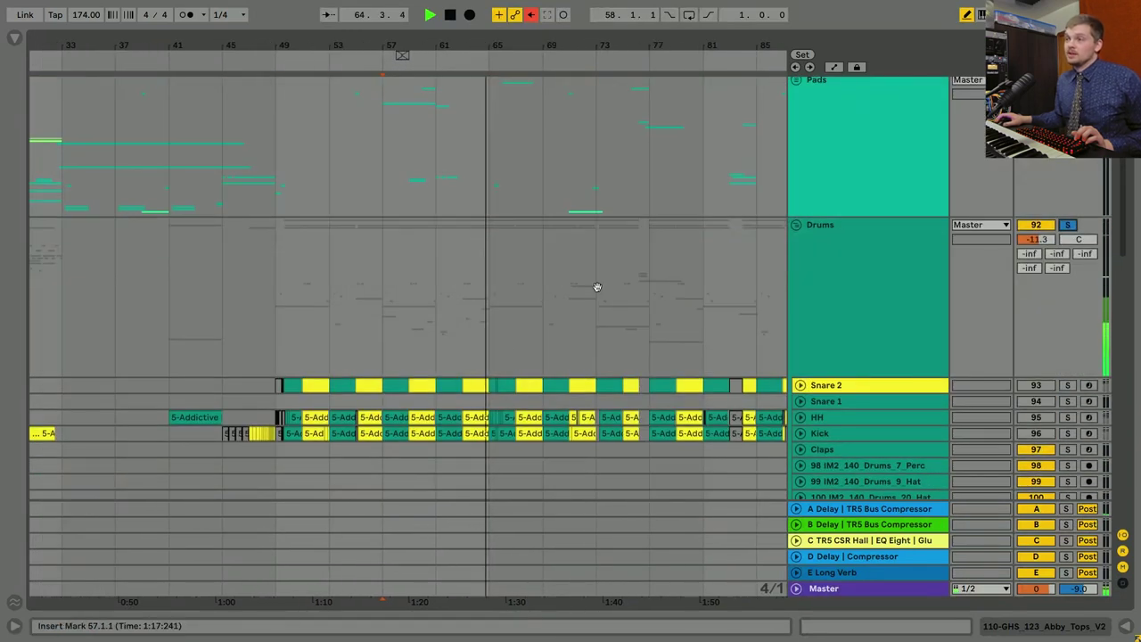
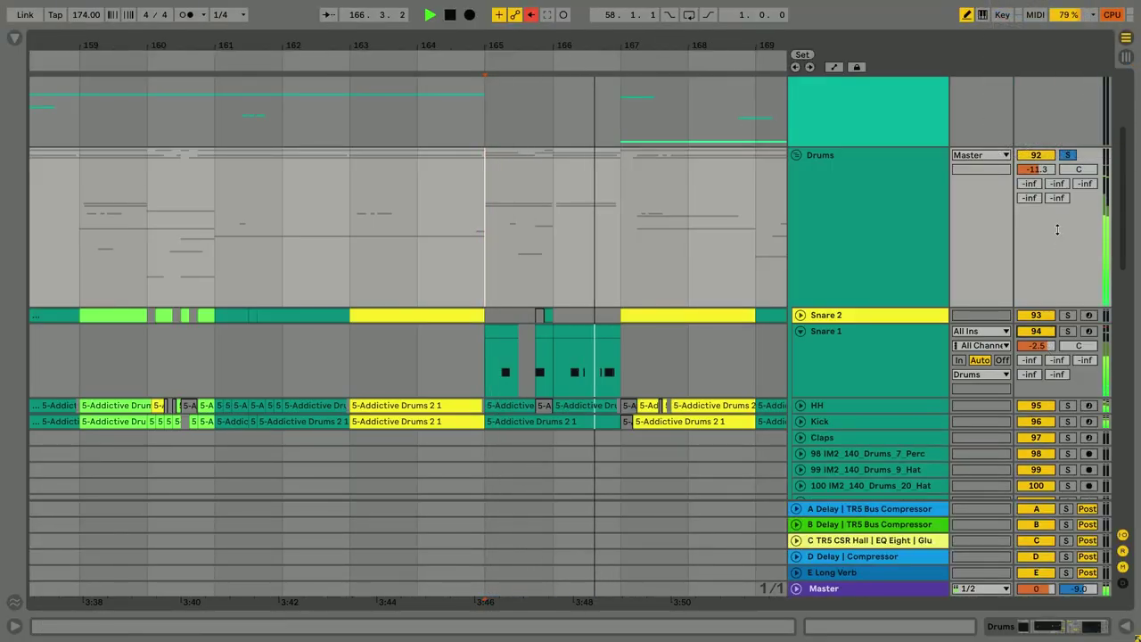
Show the Snare 1 track's device chain and audition its fill from 165.1.1.
click(859, 354)
key(space)
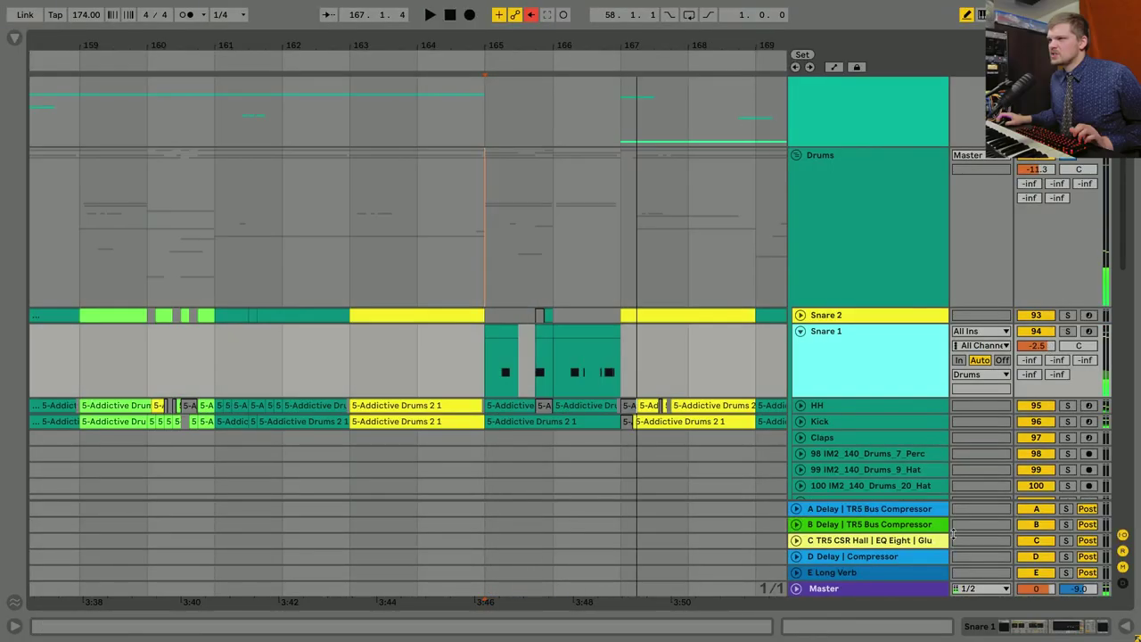
click(1020, 628)
click(451, 186)
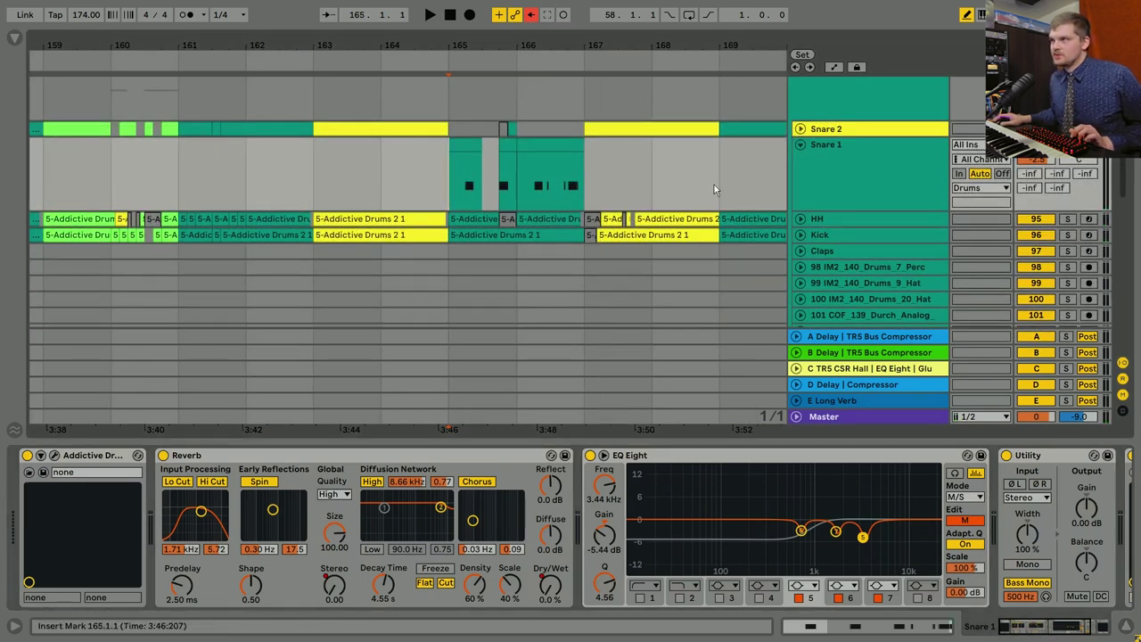
key(space)
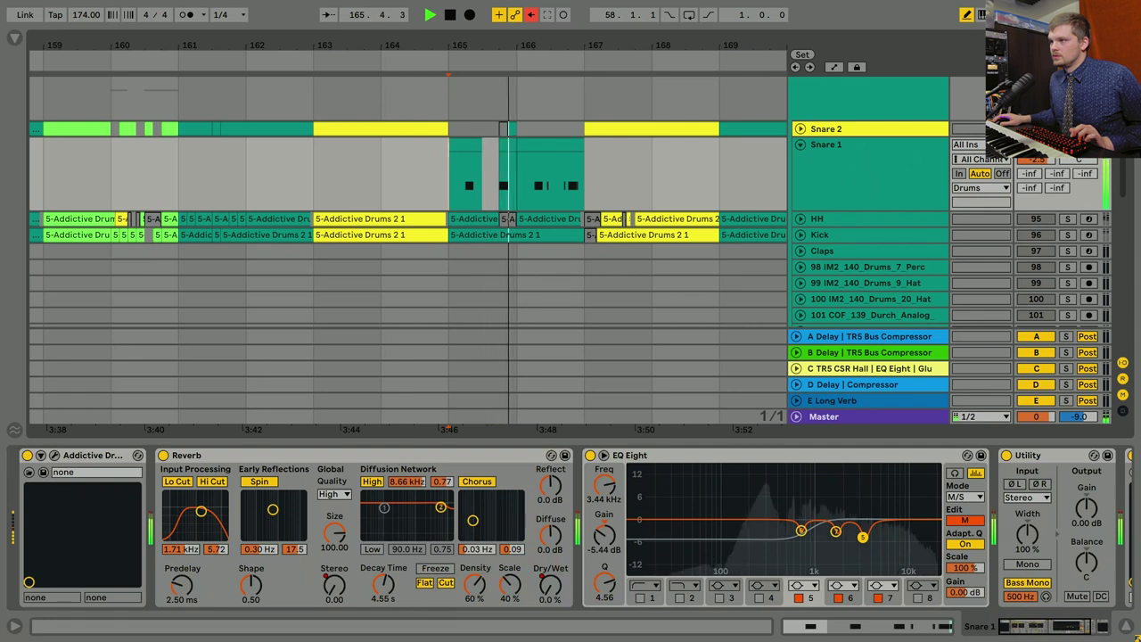
key(space)
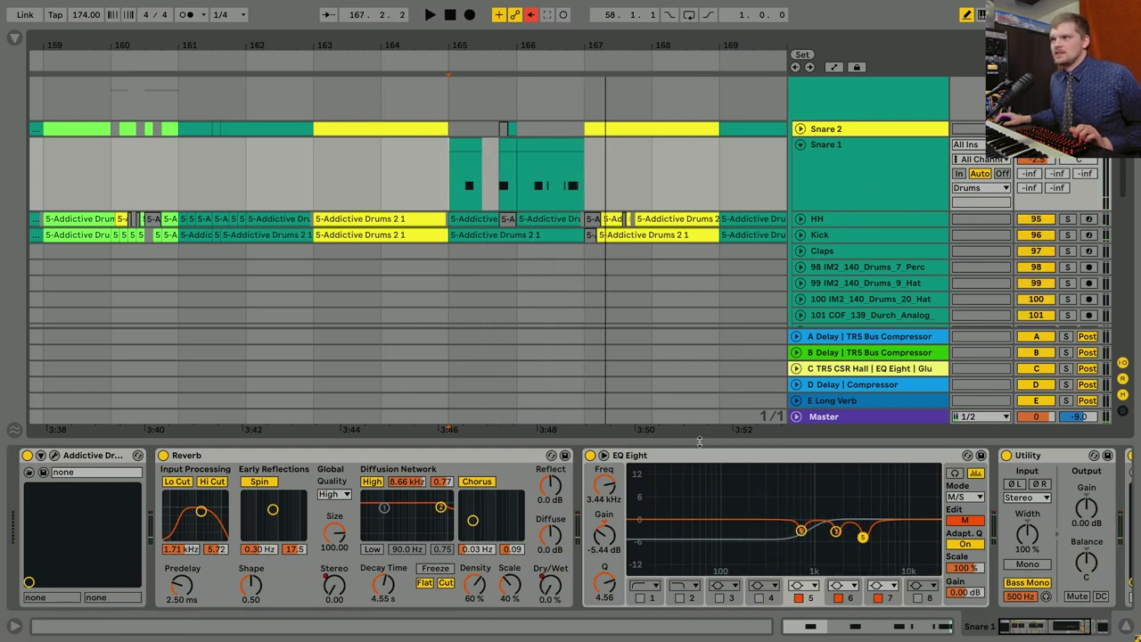
Hide the device chain, bring the Snare 1 fill around bars 145 to 147 into close view and audition it.
drag(699, 440, 667, 583)
scroll(656, 288, down, 5)
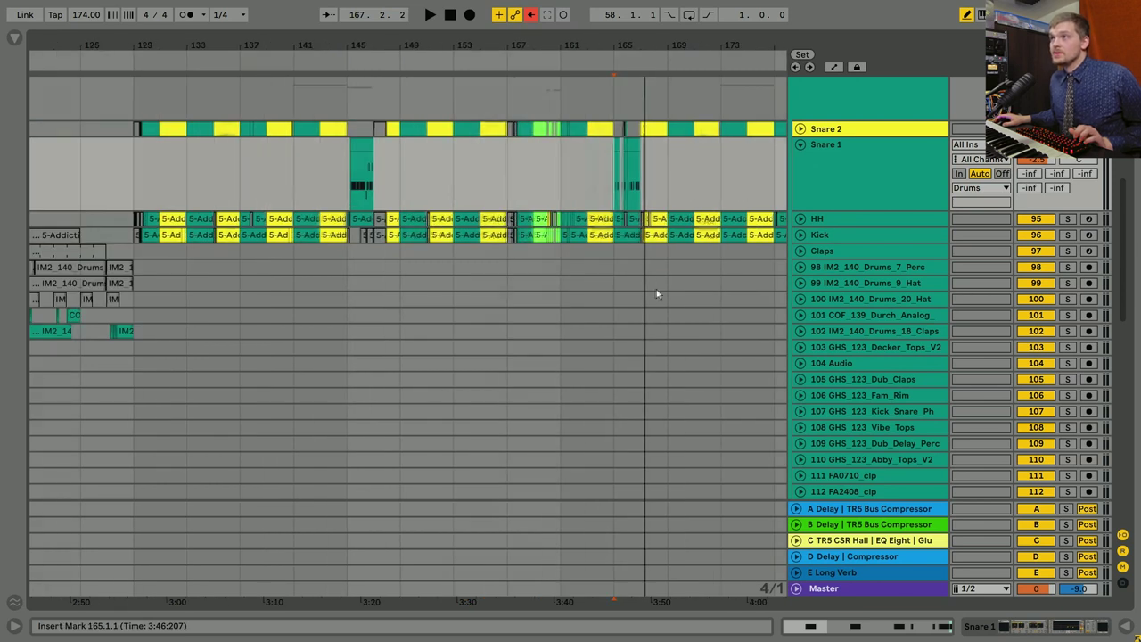
drag(349, 187, 451, 275)
scroll(451, 274, up, 6)
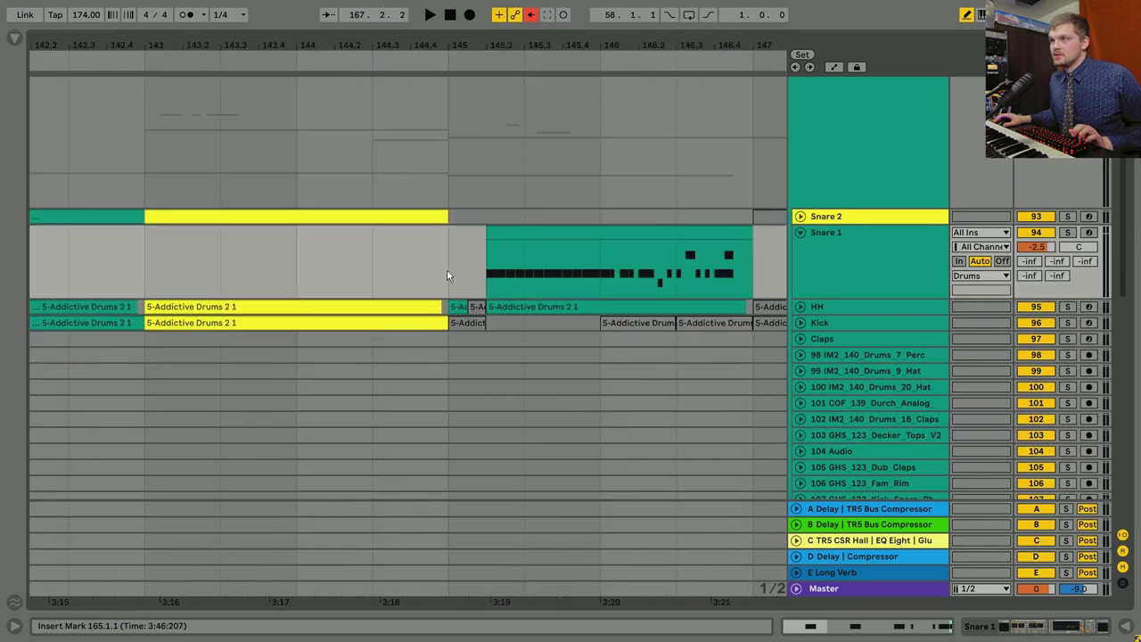
key(space)
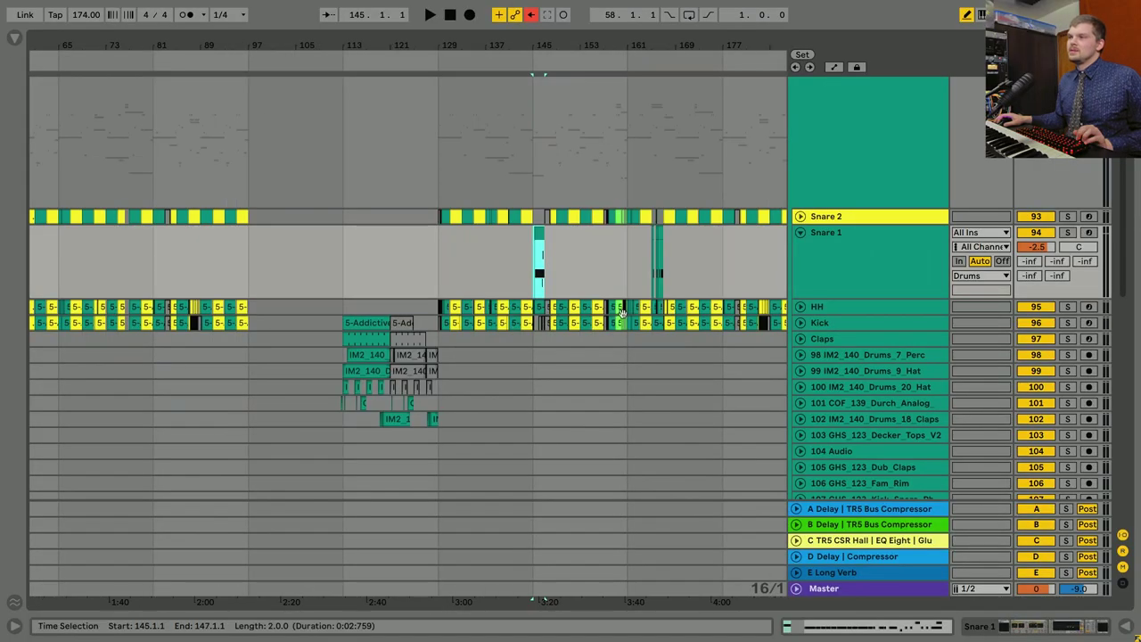
Set the playback start at 113.1.1, unfold the Claps track and open its Addictive Drums 2 window.
scroll(428, 312, right, 8)
scroll(407, 258, left, 8)
scroll(408, 250, up, 6)
click(375, 263)
click(800, 310)
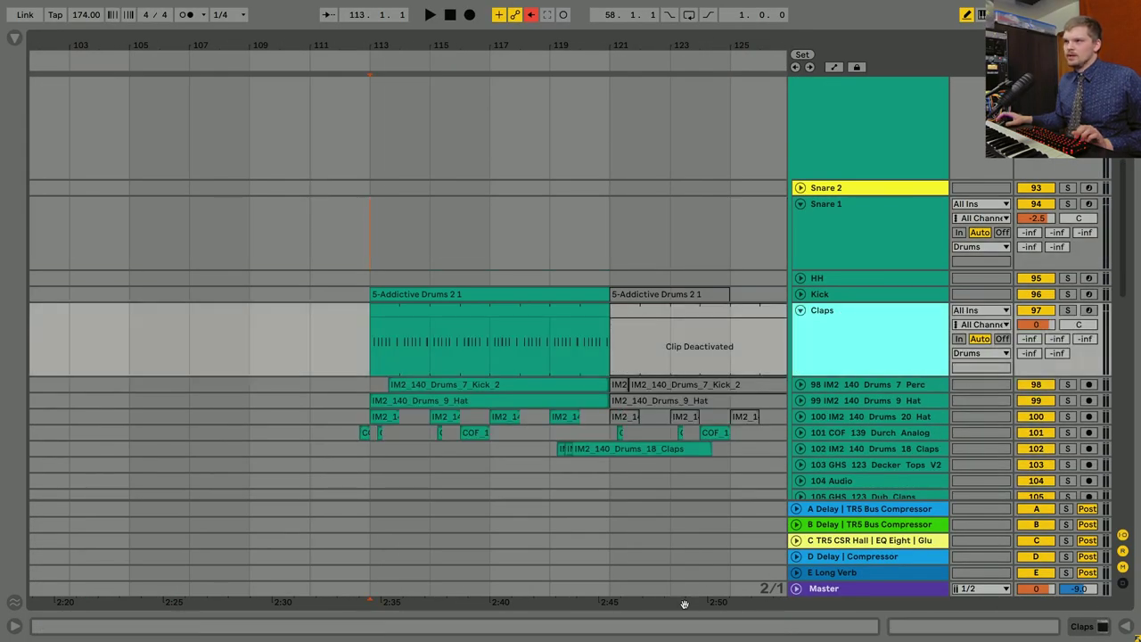
key(shift+Tab)
drag(382, 194, 279, 28)
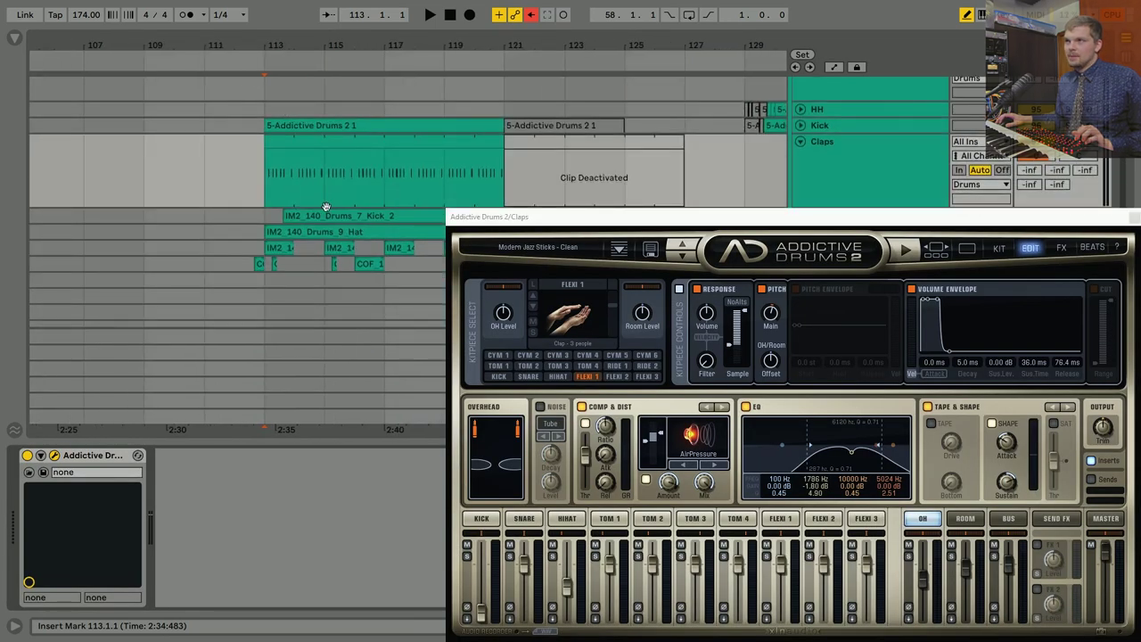
Audition the soloed Claps track while viewing its Flexi 1 settings and the clap clip's notes and velocities, and close the plug-in window.
drag(326, 206, 318, 206)
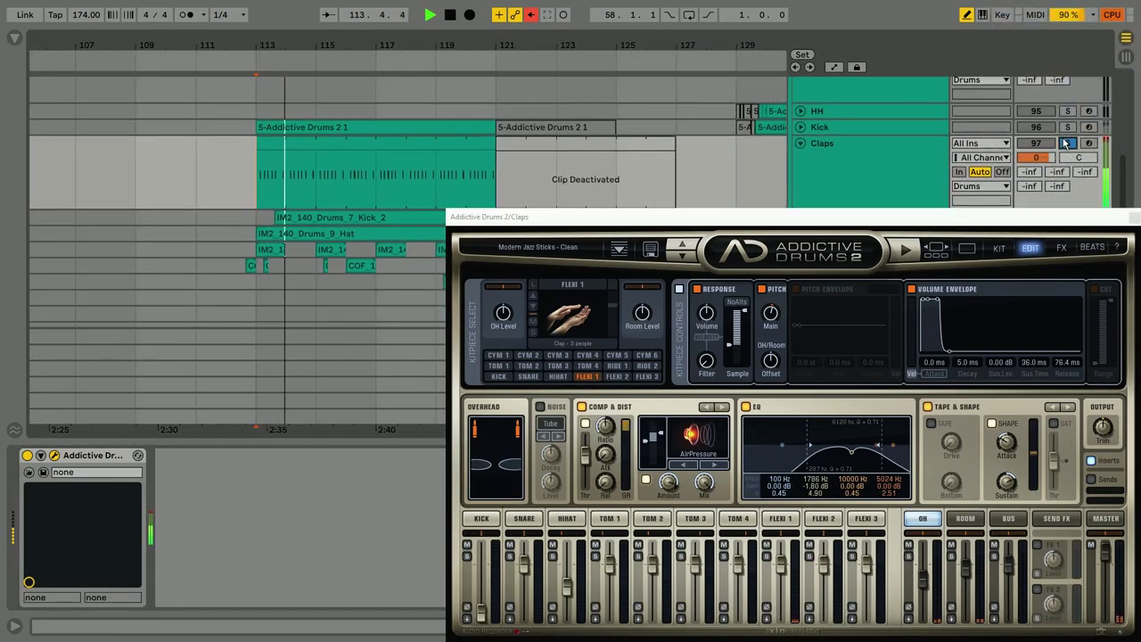
drag(879, 217, 814, 137)
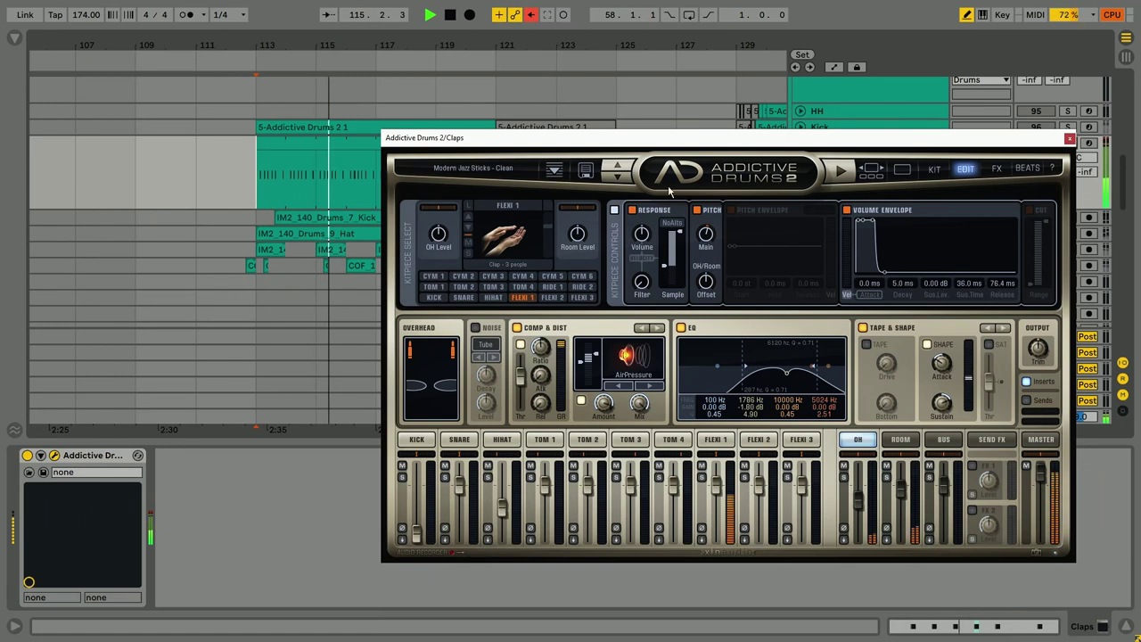
click(299, 142)
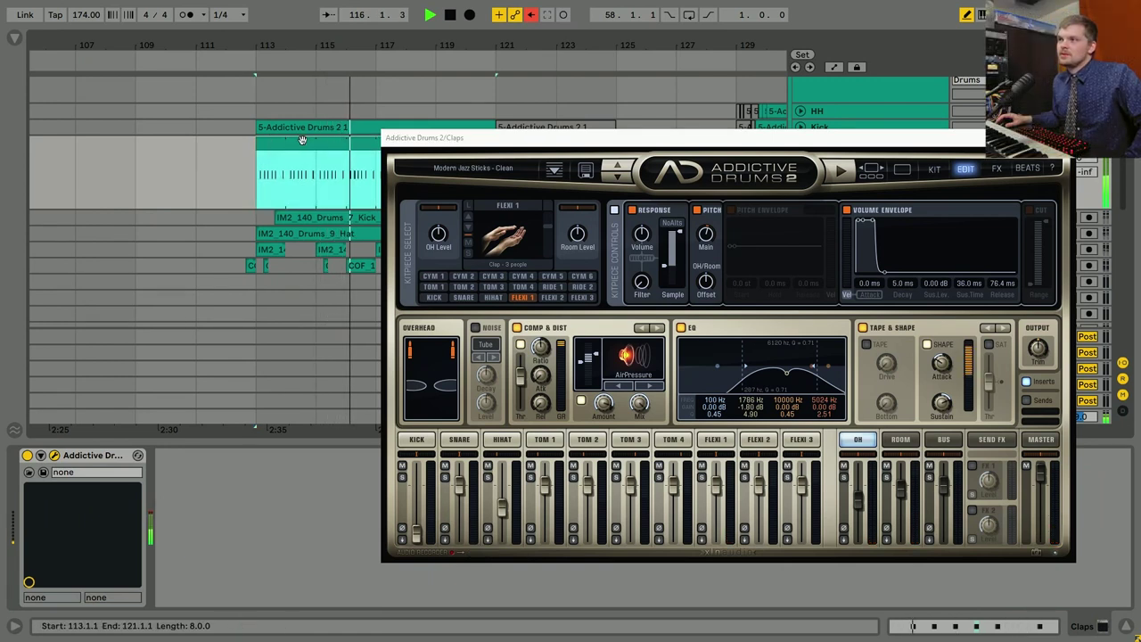
click(958, 629)
drag(695, 138, 691, 4)
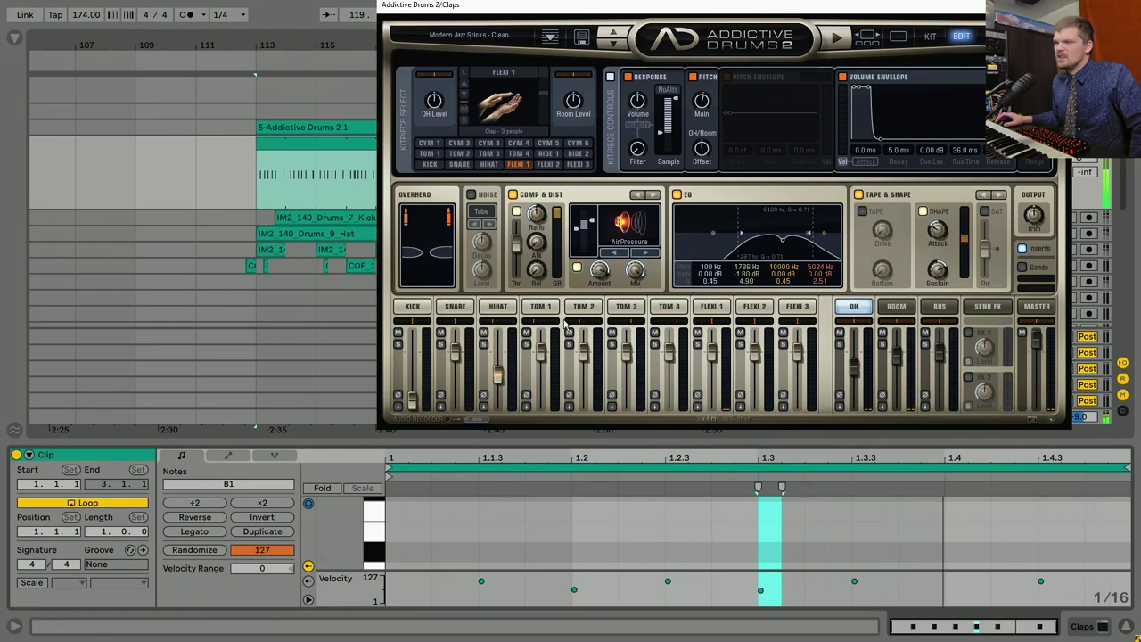
click(1059, 5)
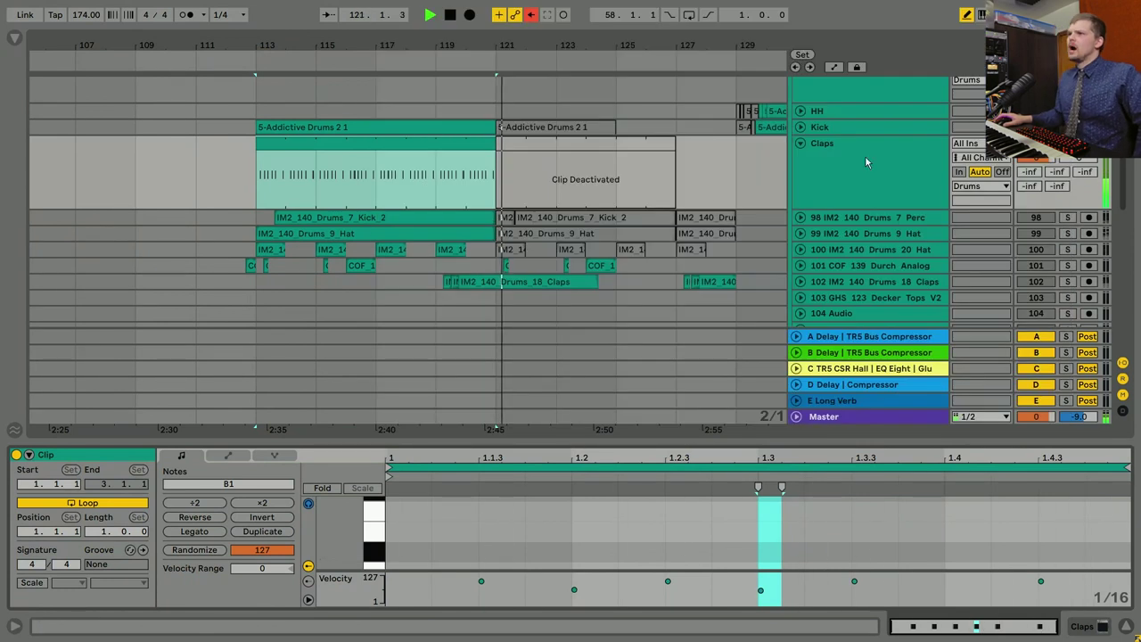
Restart playback from 113.1.1 and audition track 99 IM2_140_Drums_9_Hat soloed, unfolding it briefly to view its waveform.
key(space)
key(space)
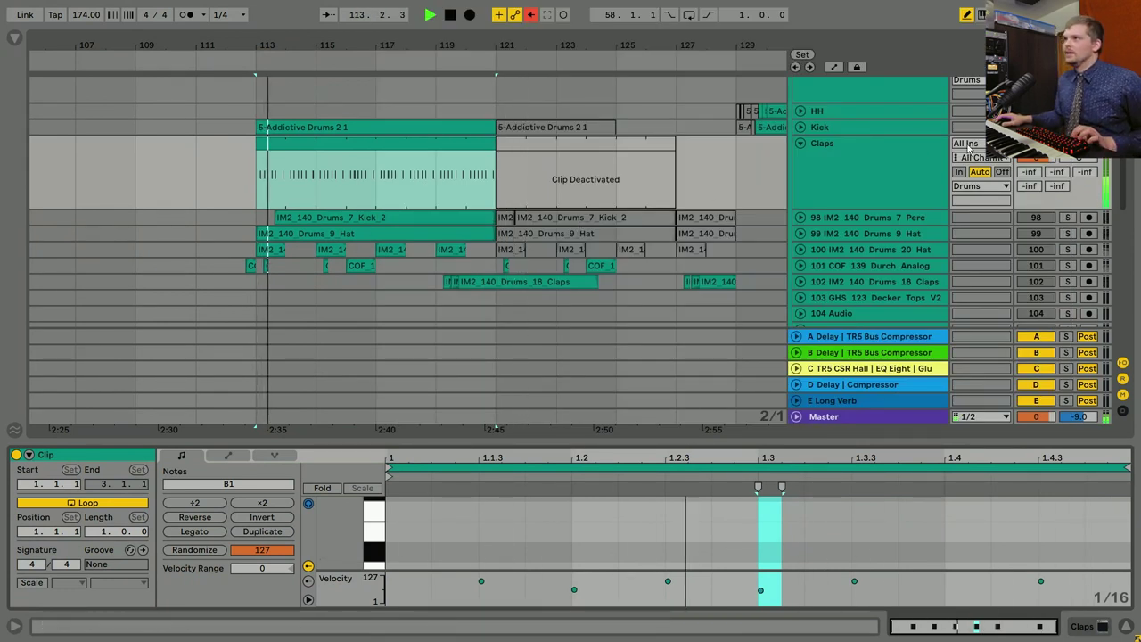
click(1067, 234)
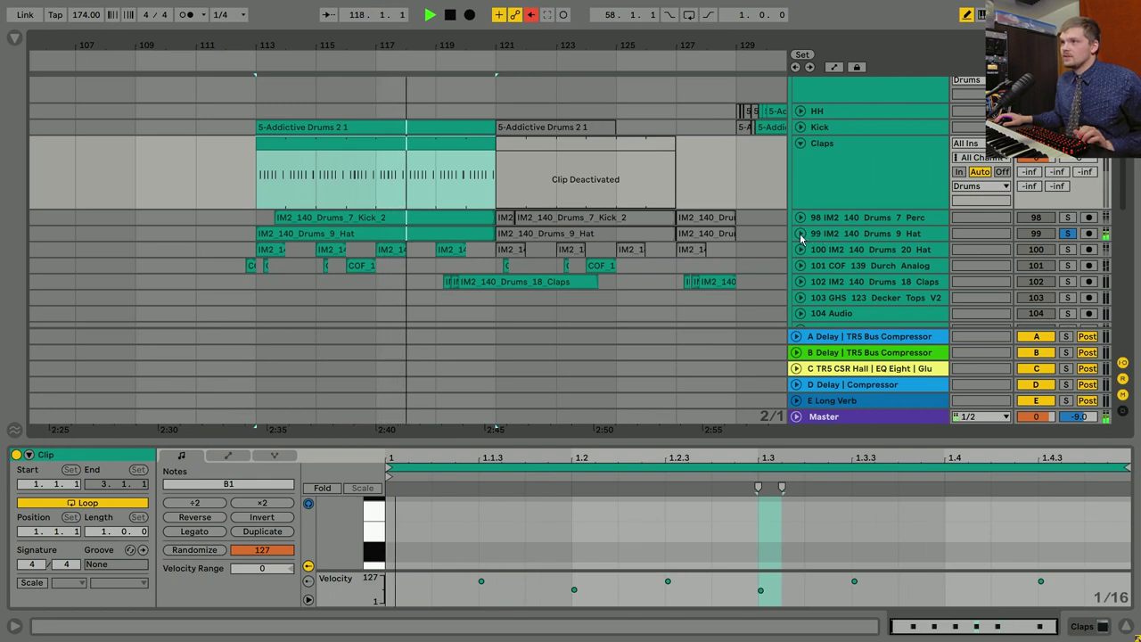
click(800, 235)
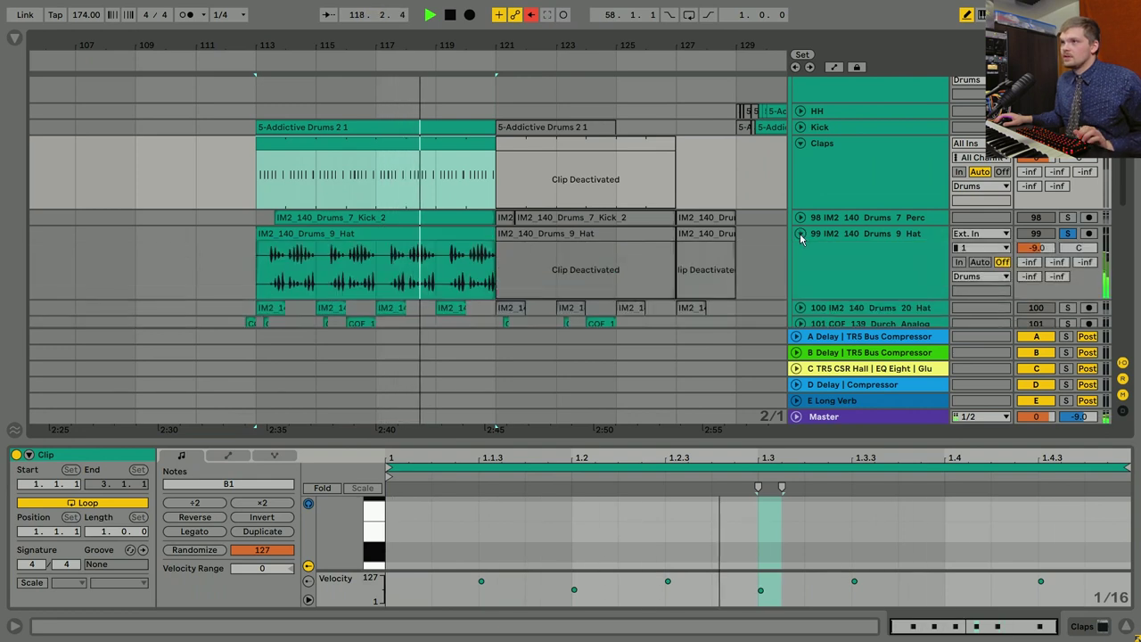
click(801, 235)
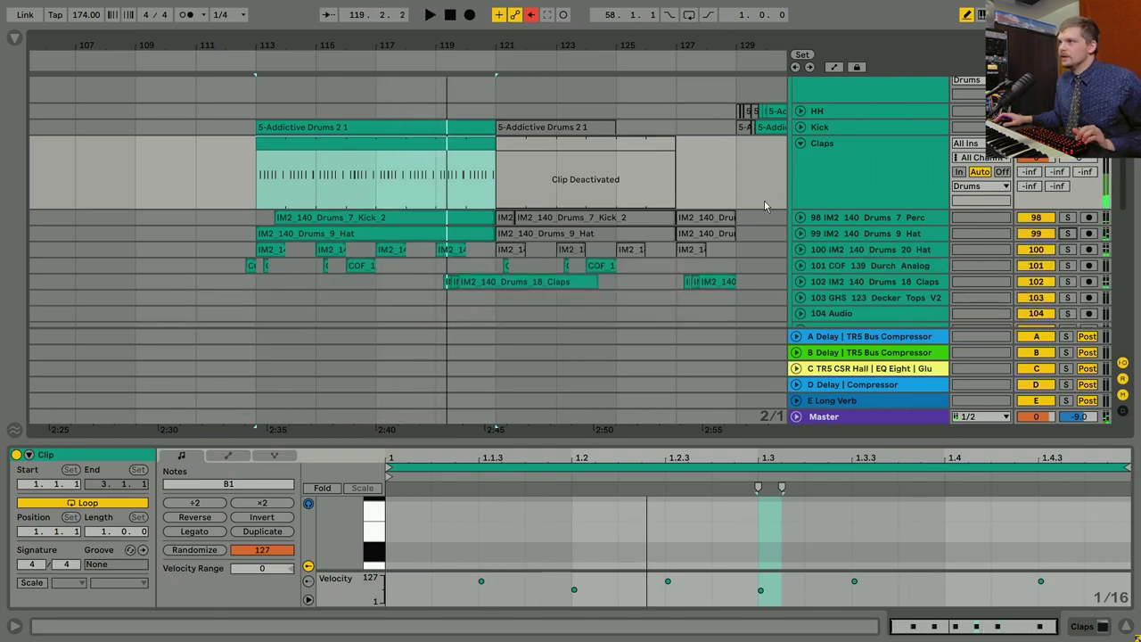
Play the Drums group from 113.1.1, survey its percussion clips and unfold track 100 IM2_140_Drums_20_Hat.
scroll(695, 192, up, 5)
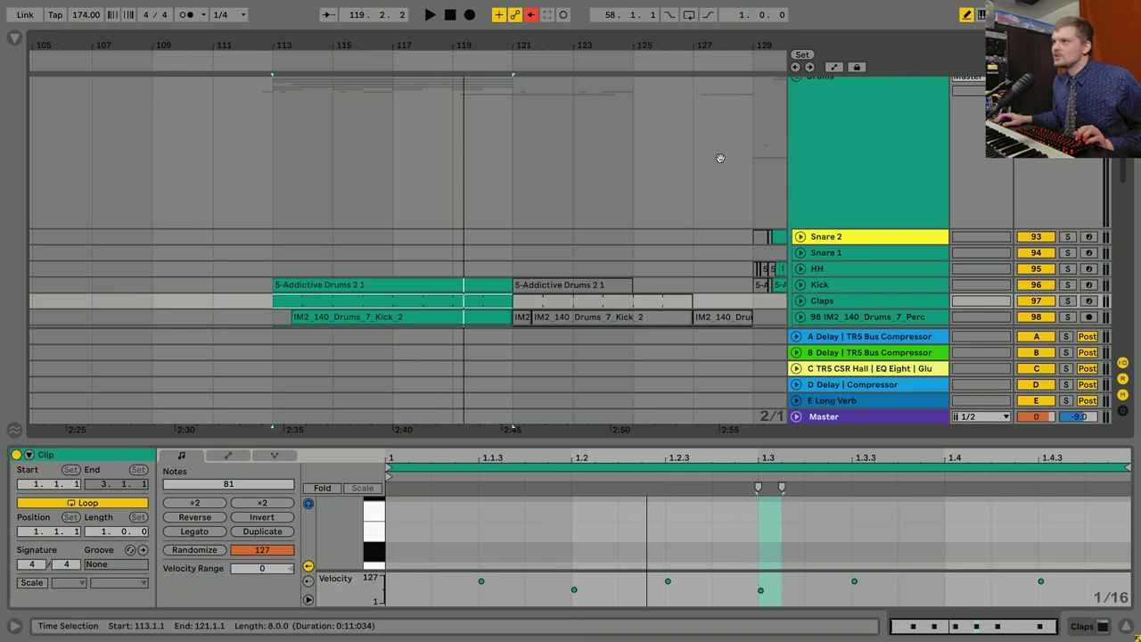
click(269, 177)
key(space)
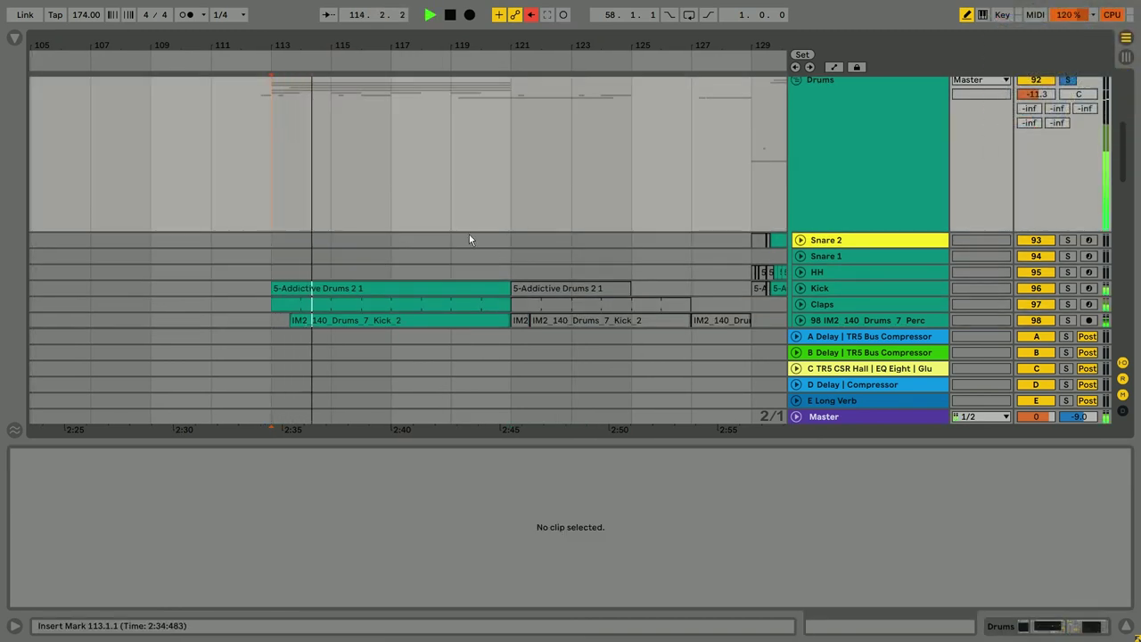
scroll(469, 234, down, 3)
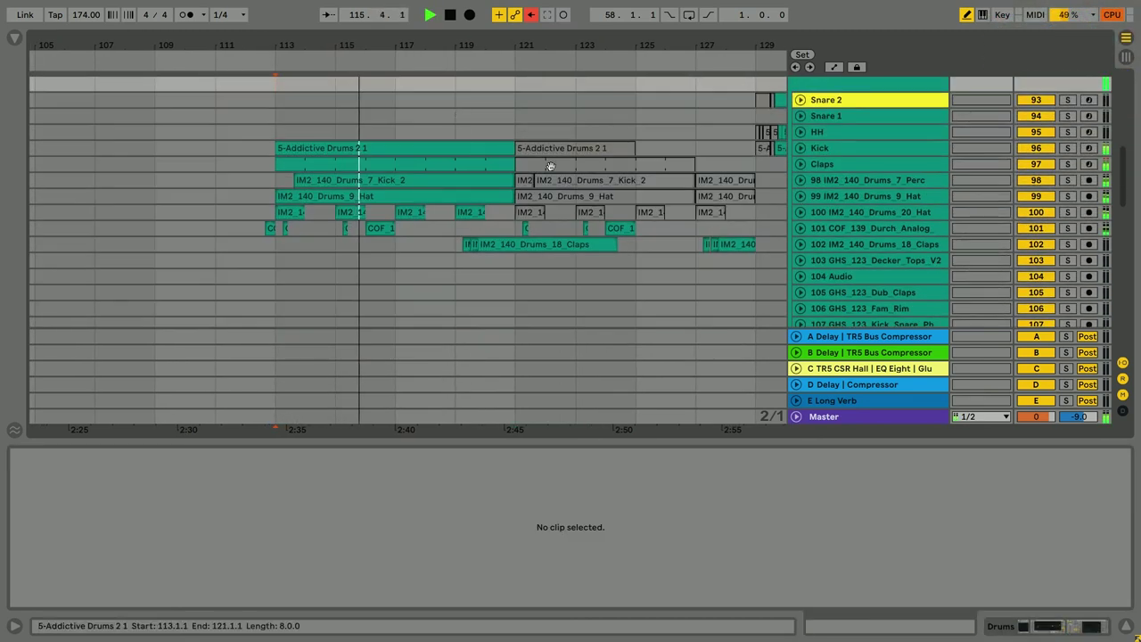
click(802, 213)
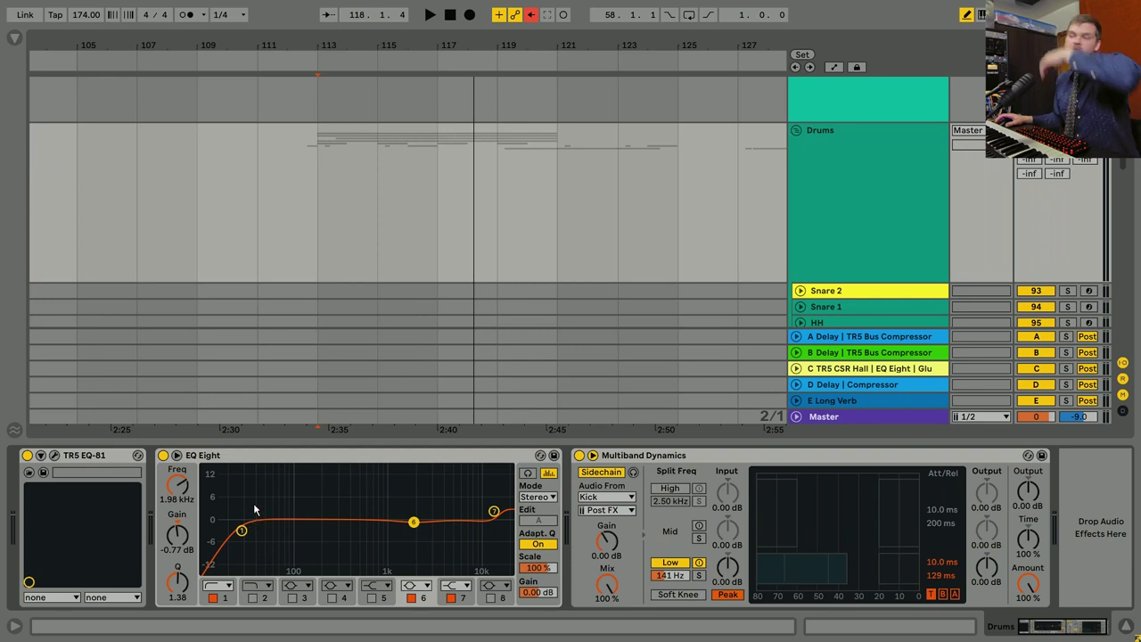
Examine the Drums group's TR5 EQ-81 in its window and compare it on and bypassed during playback from 81.1.1, then close the window.
click(110, 473)
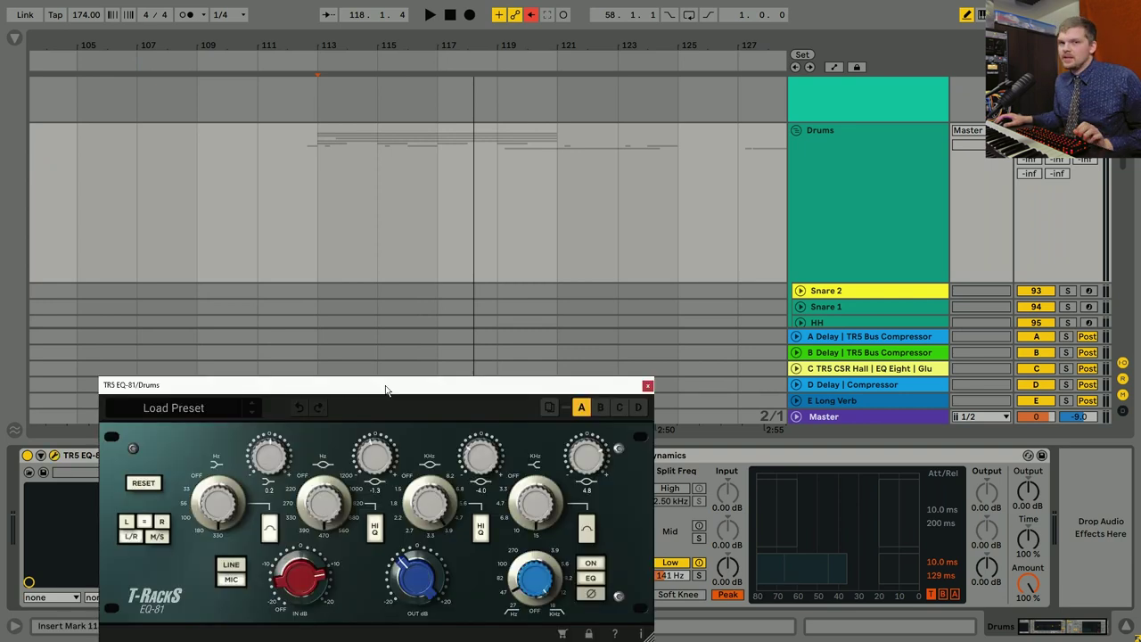
drag(387, 389, 460, 222)
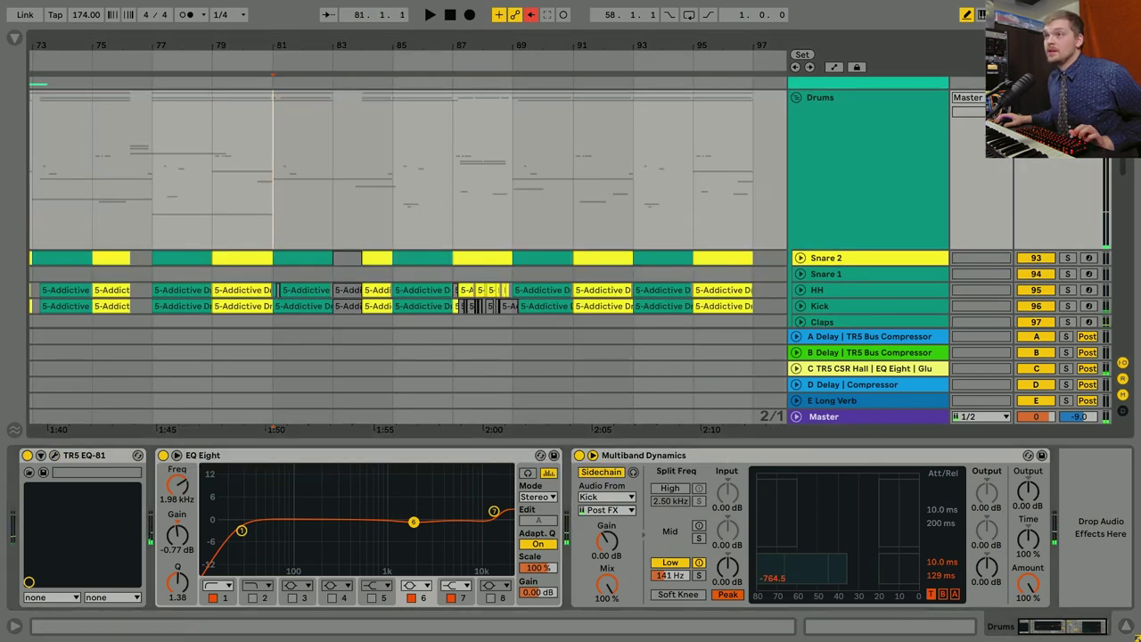
key(space)
click(54, 456)
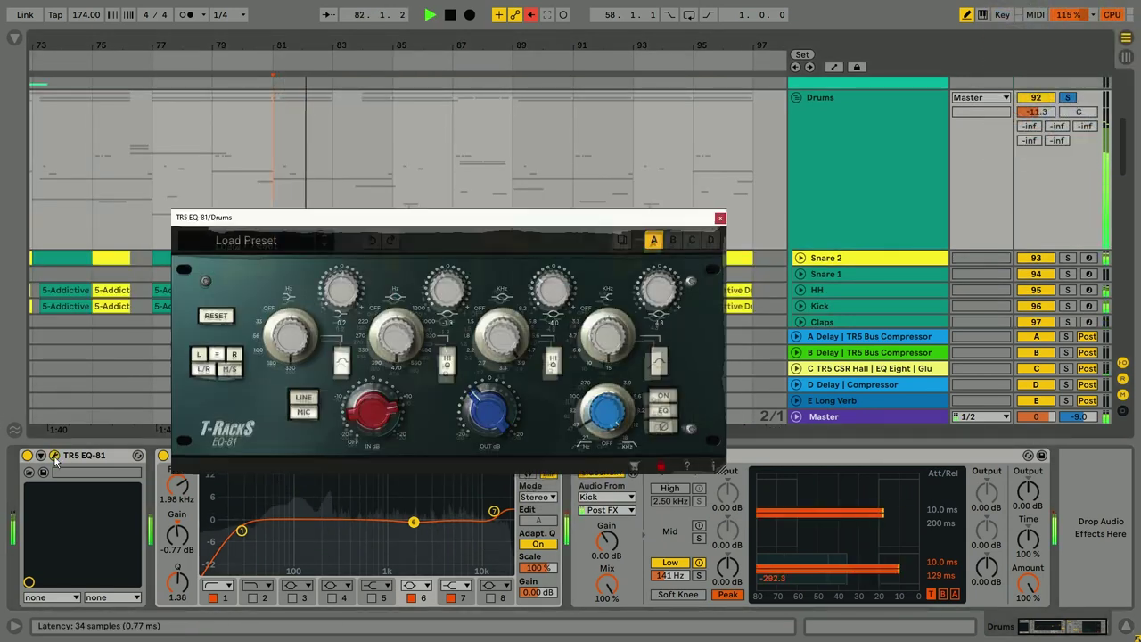
click(27, 456)
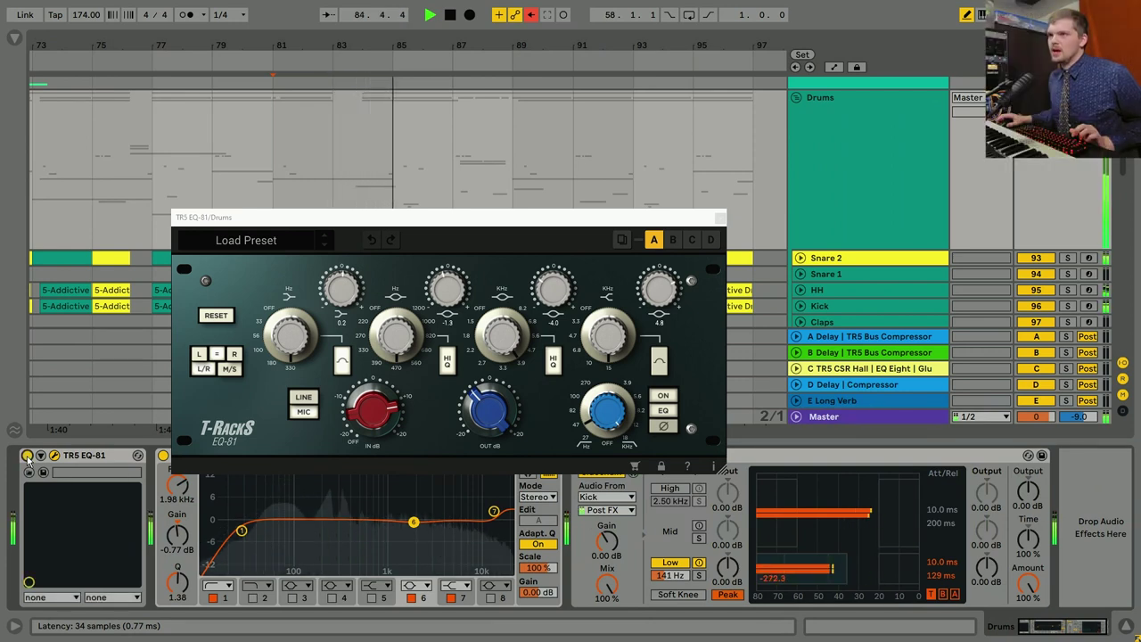
click(721, 219)
key(space)
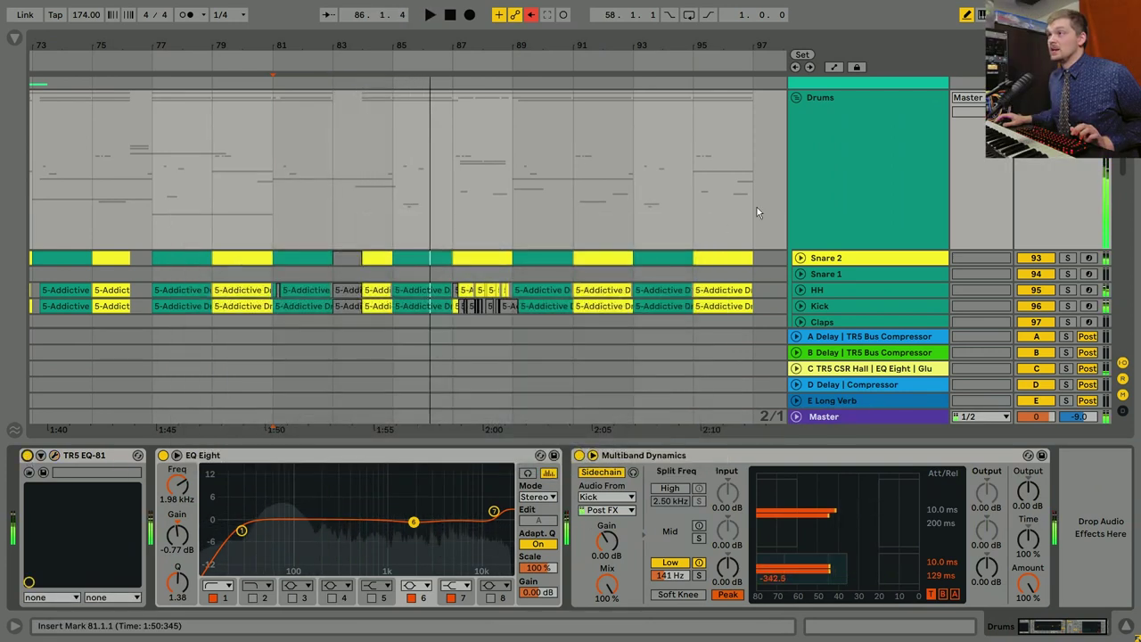
Hide the device chain and look through the percussion tracks and the FX group's tracks across the whole arrangement.
scroll(613, 231, down, 5)
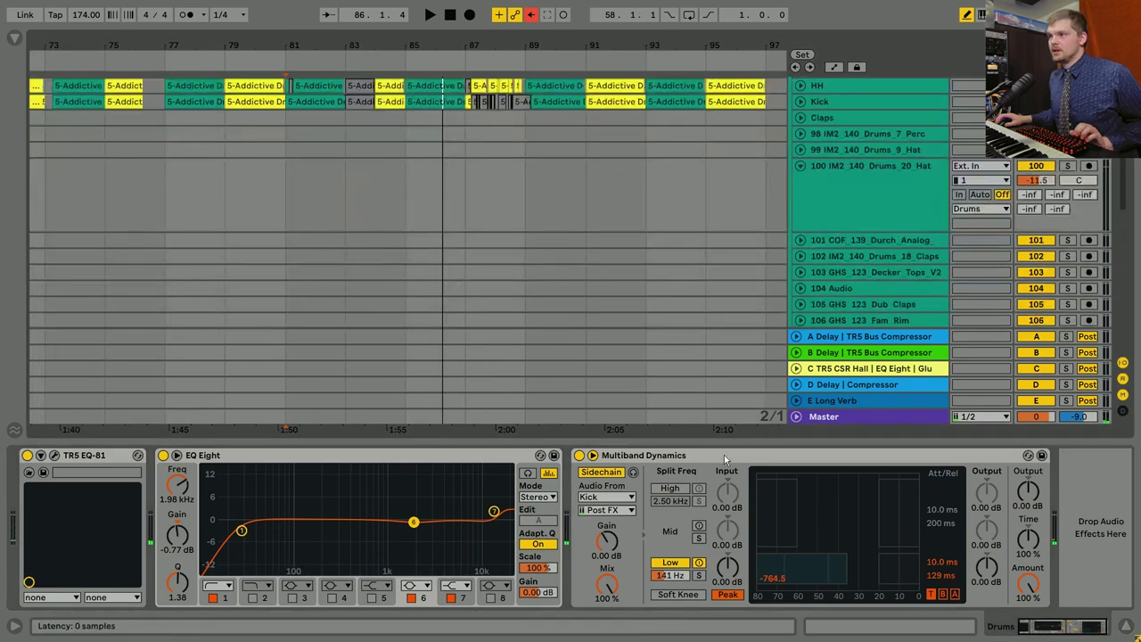
drag(724, 443, 724, 521)
key(w)
scroll(547, 417, down, 8)
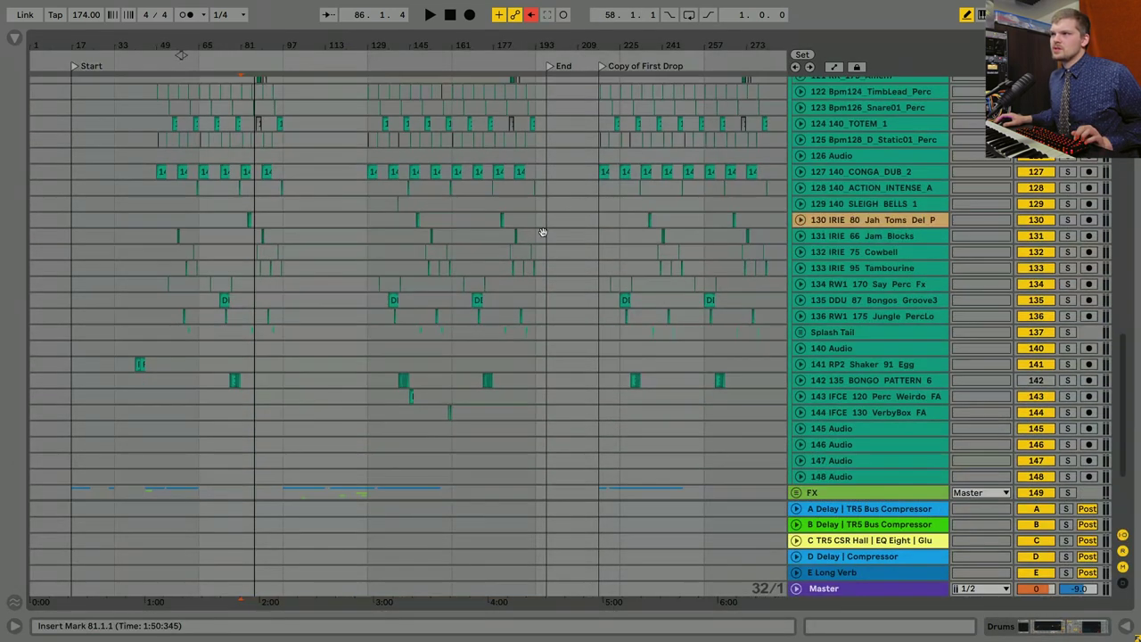
key(u)
drag(625, 384, 668, 263)
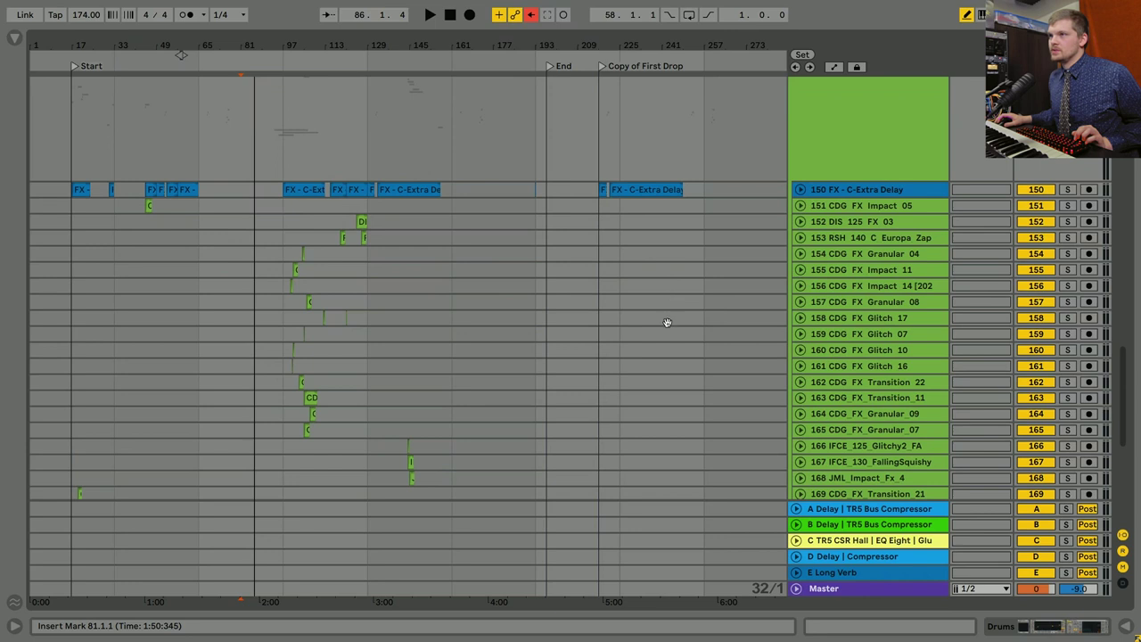
drag(474, 418, 574, 261)
scroll(574, 259, down, 5)
scroll(93, 353, up, 3)
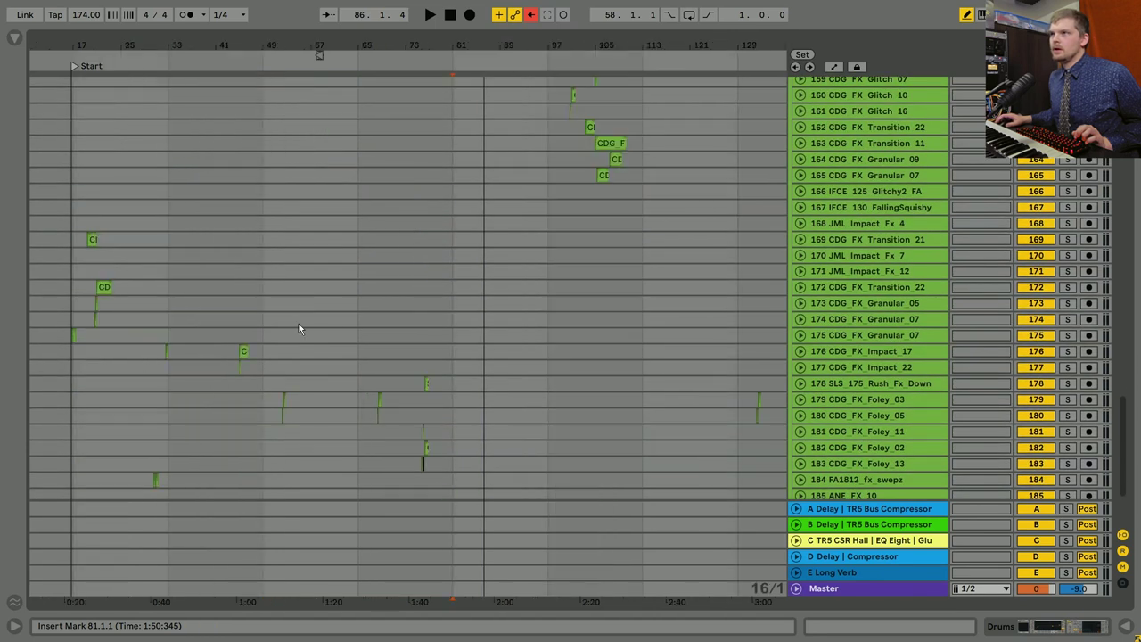
Bring the FX clips between bars 97 and 113 into close view and play them from 99.1.1.
drag(621, 374, 614, 493)
drag(634, 254, 622, 478)
scroll(606, 410, up, 5)
scroll(605, 411, down, 3)
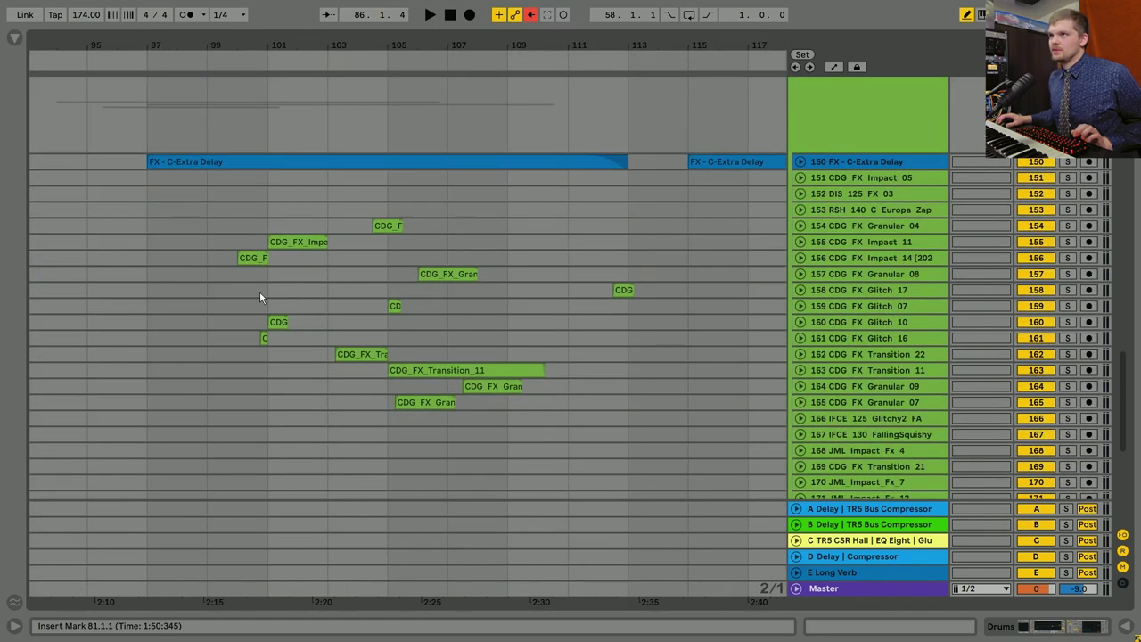
click(260, 293)
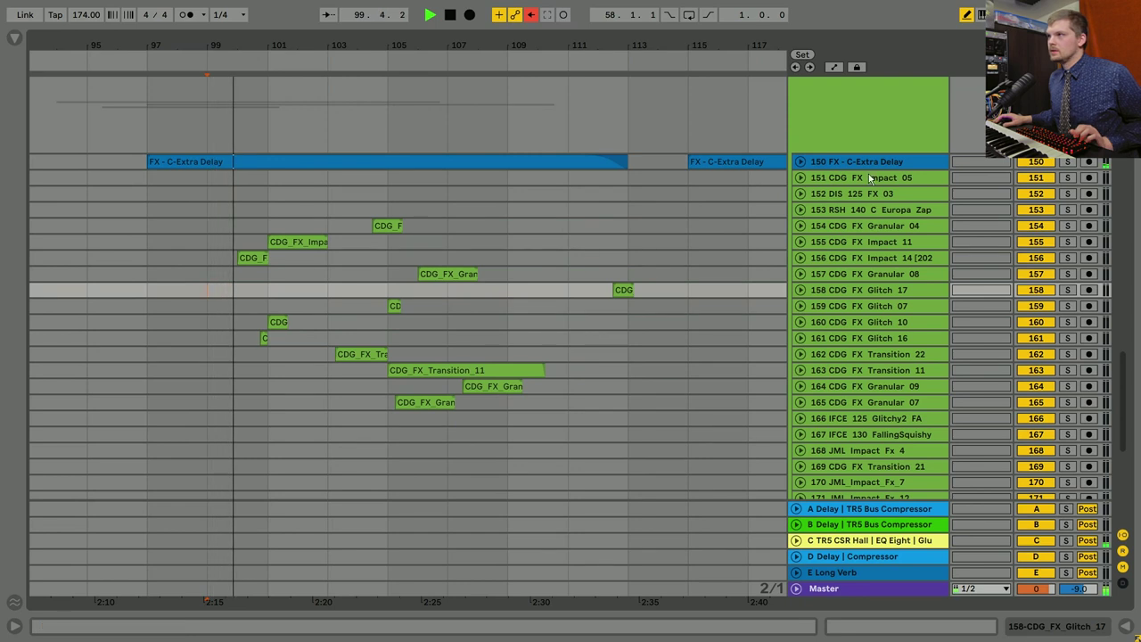
drag(568, 215, 574, 225)
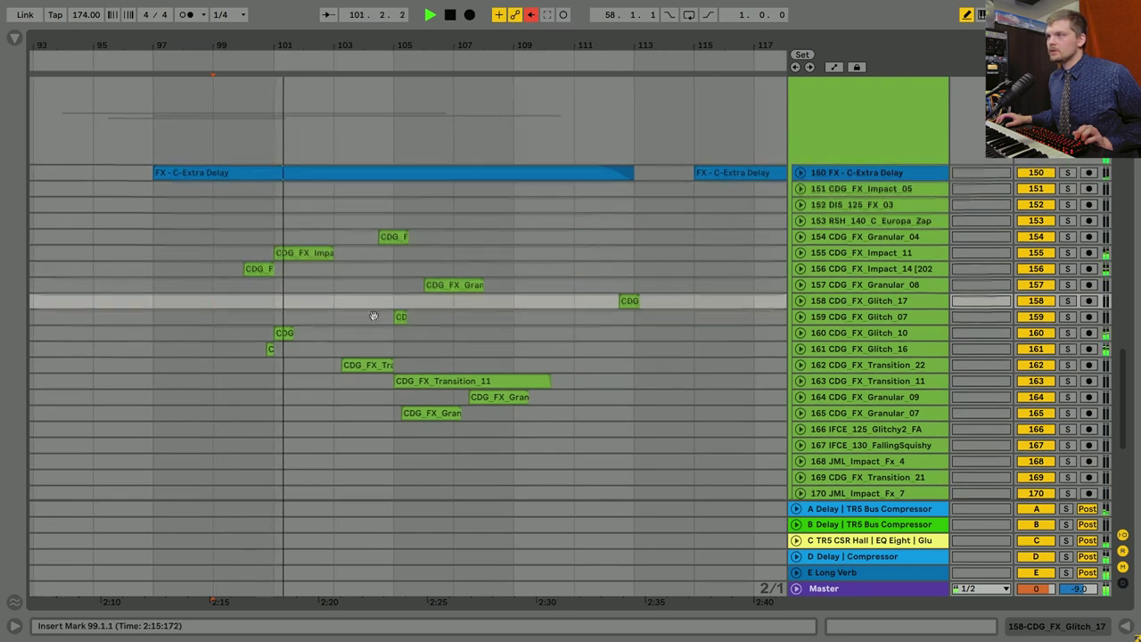
scroll(284, 284, up, 3)
scroll(284, 284, left, 2)
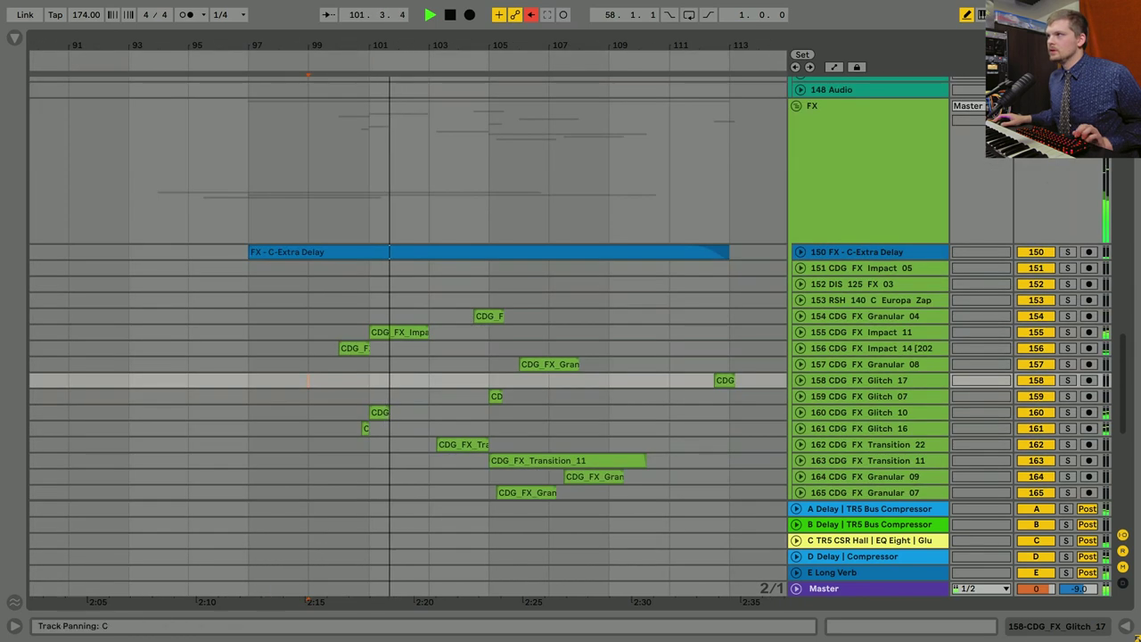
Audition the FX impact, glitch, granular and transition clips from bar 101 and again from 103.1.1.
click(370, 312)
key(space)
key(space)
drag(527, 410, 470, 378)
scroll(416, 370, up, 3)
click(319, 360)
key(space)
key(space)
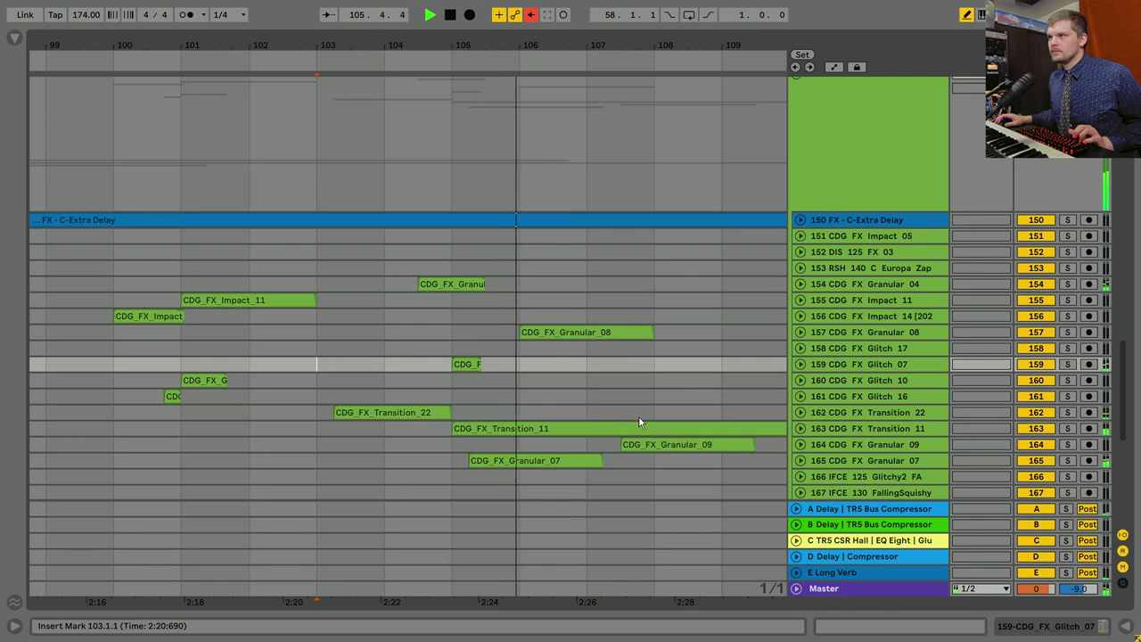
Unfold the Vocals group, look through its vocal and harmony tracks, and bring the Main Vox clips between bars 45 and 55 into view.
drag(708, 360, 606, 347)
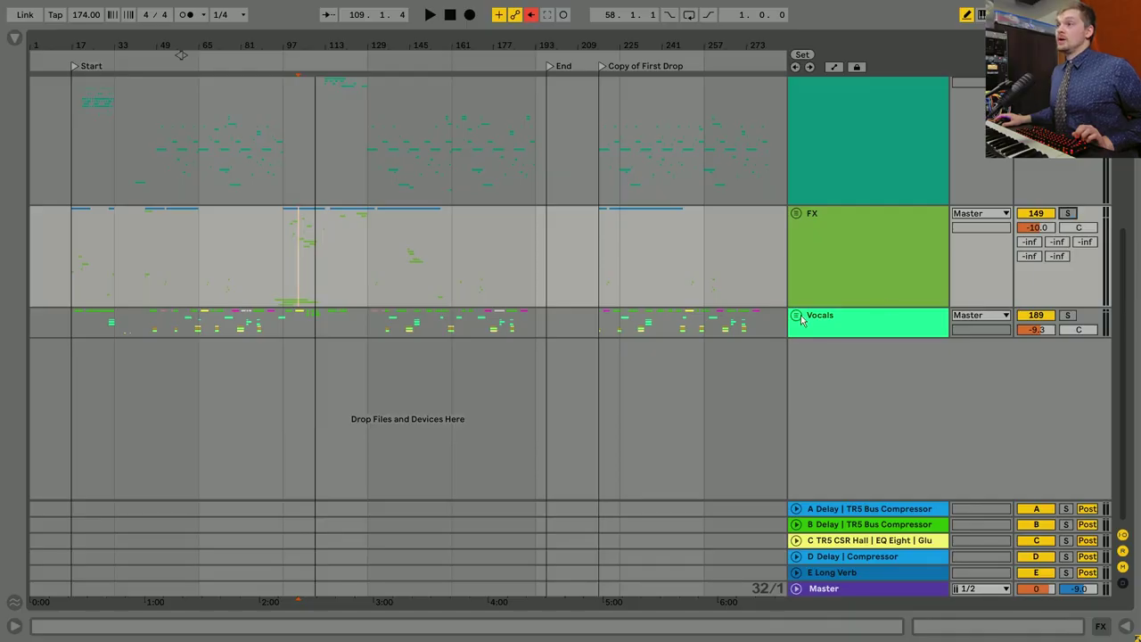
click(798, 317)
scroll(626, 279, down, 10)
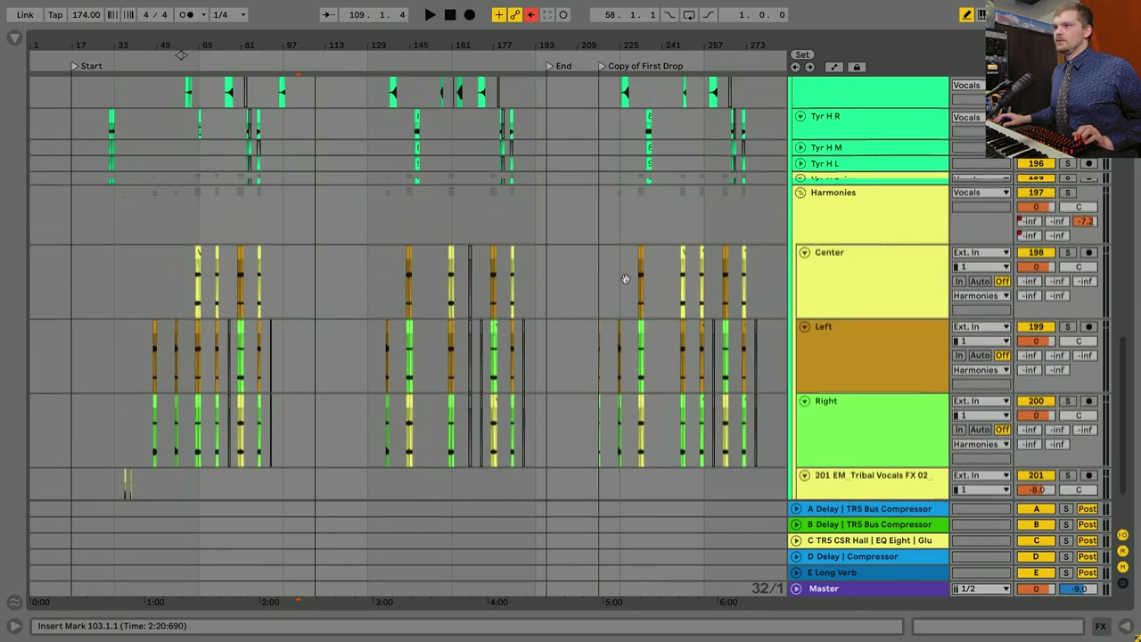
scroll(626, 279, up, 10)
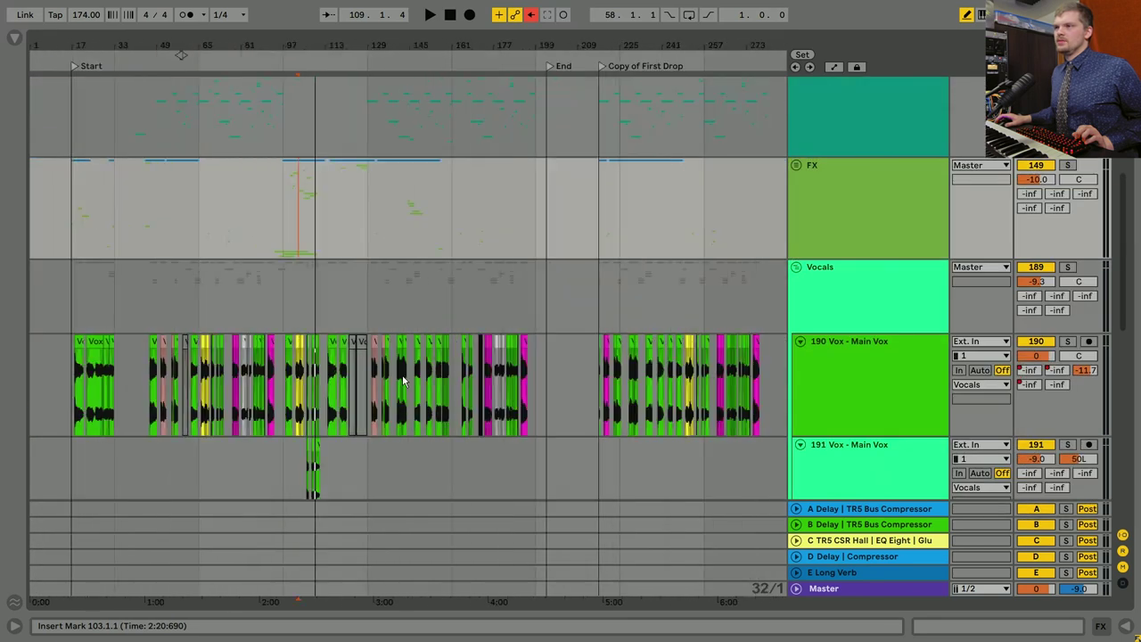
scroll(171, 407, up, 10)
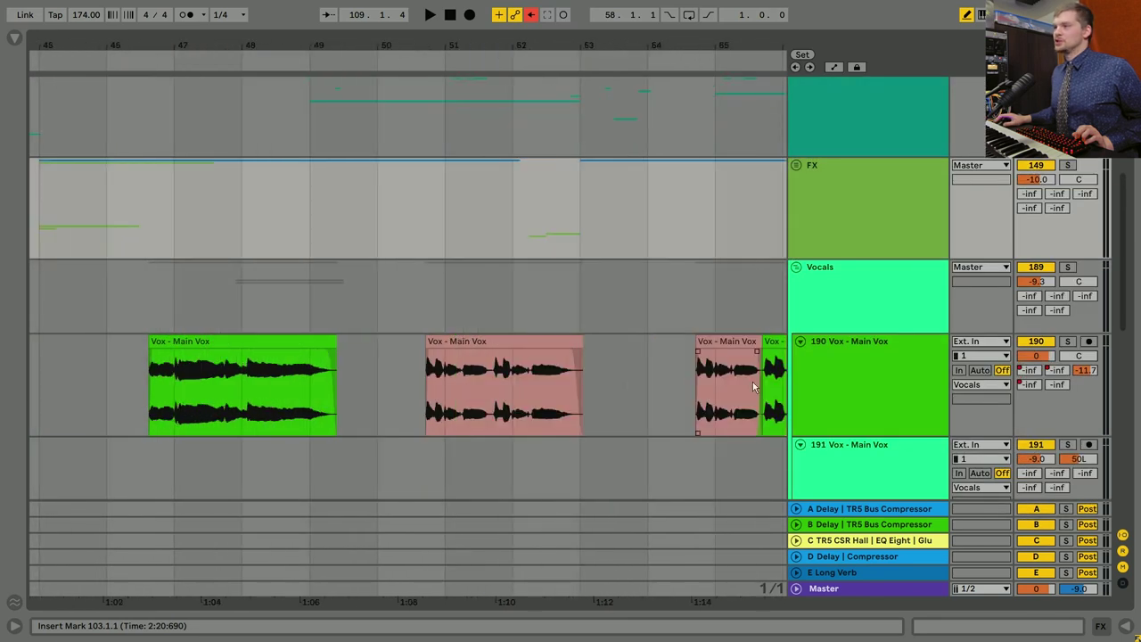
Examine the TR5 White Channel on 190 Vox - Main Vox, audition the soloed track from 47.1.1, and close the plugin window.
click(923, 358)
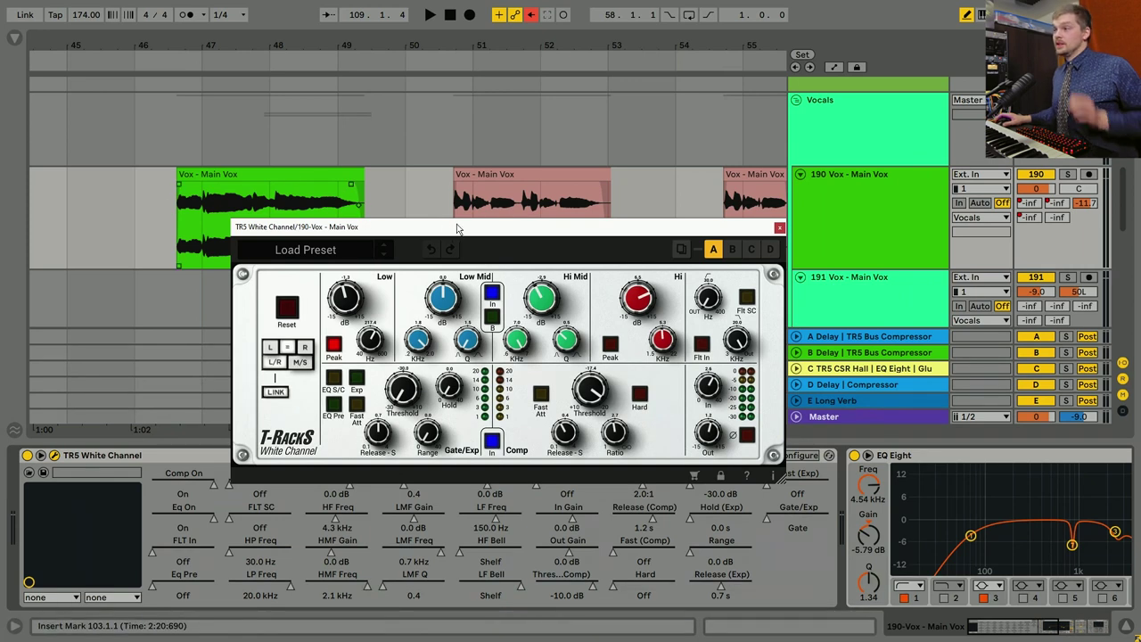
click(204, 214)
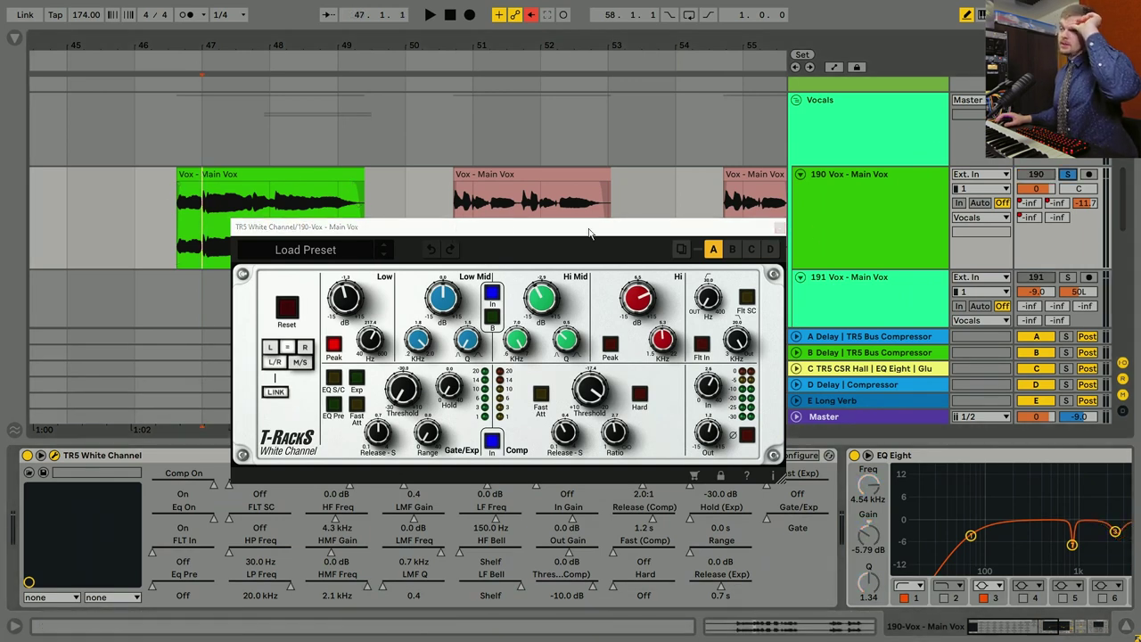
key(space)
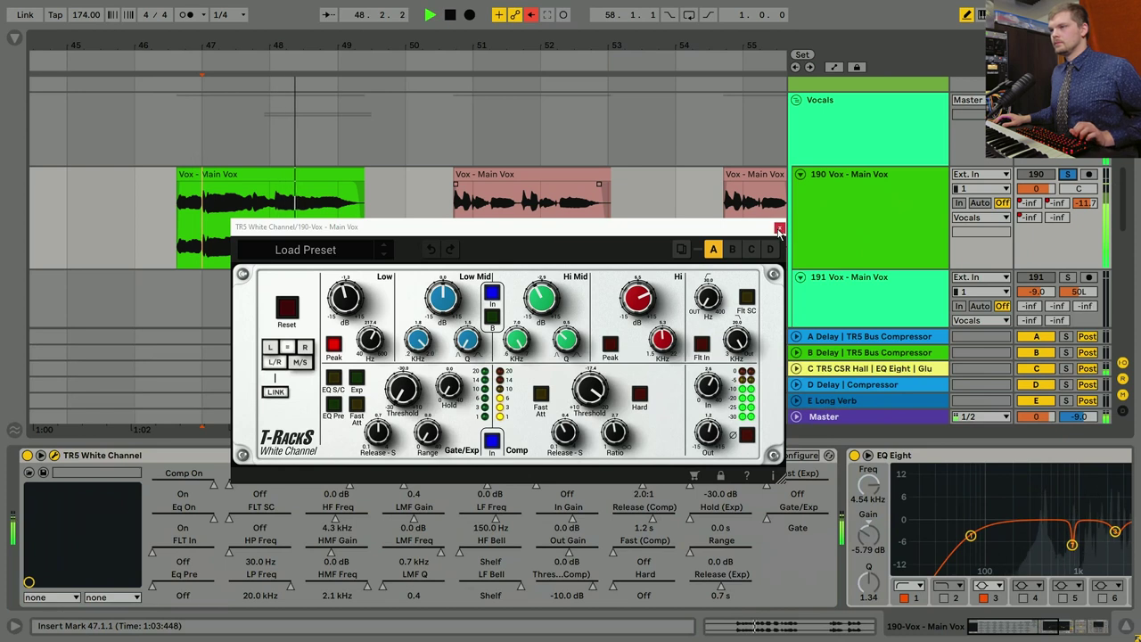
click(779, 230)
Look through the Main Vox track's EQ Eight, EQ Three and Glue Compressor while its clips play on past bar 54.
scroll(913, 554, down, 5)
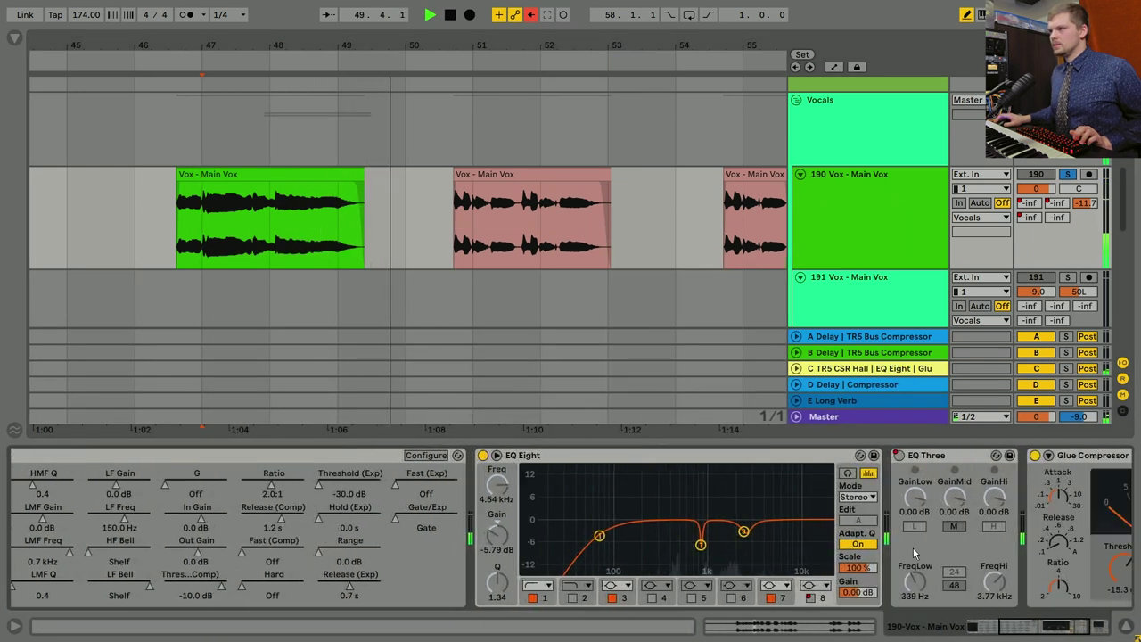
scroll(912, 555, down, 3)
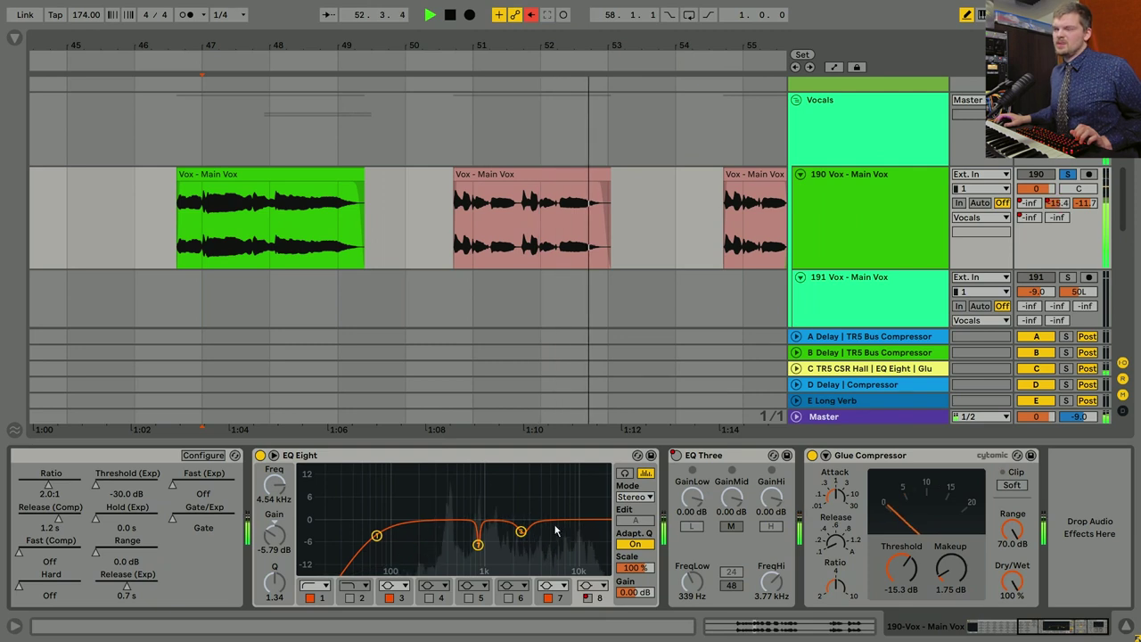
scroll(642, 276, right, 5)
scroll(609, 224, down, 3)
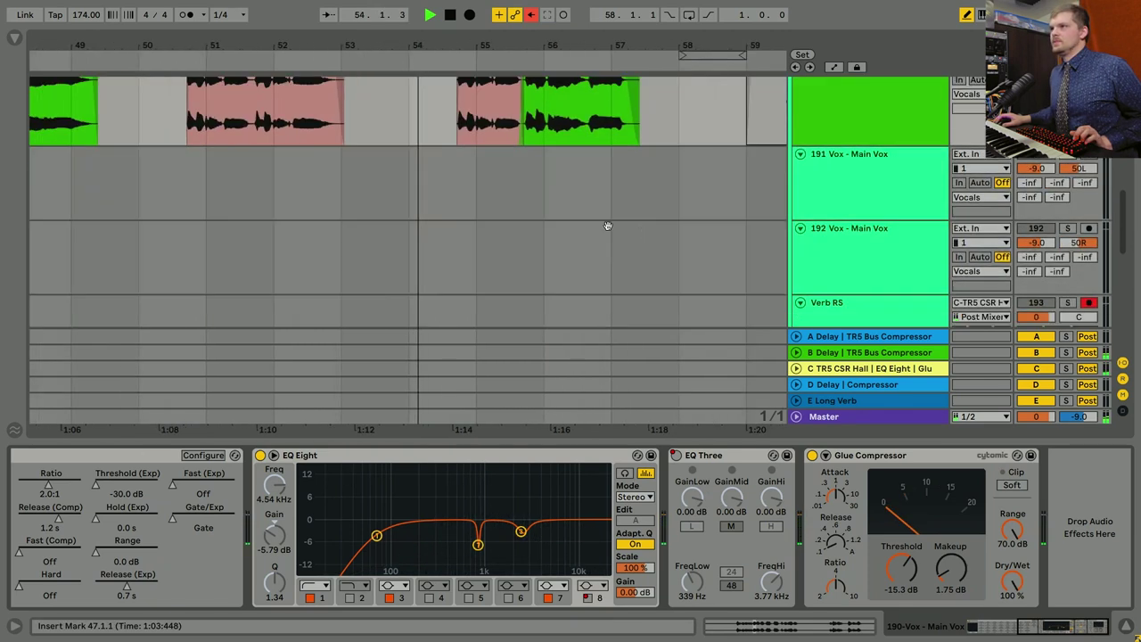
scroll(609, 224, up, 3)
Hide the device chain, select the Vocals group, and find the Left and Right harmony clips around bar 56.
key(ctrl+alt+l)
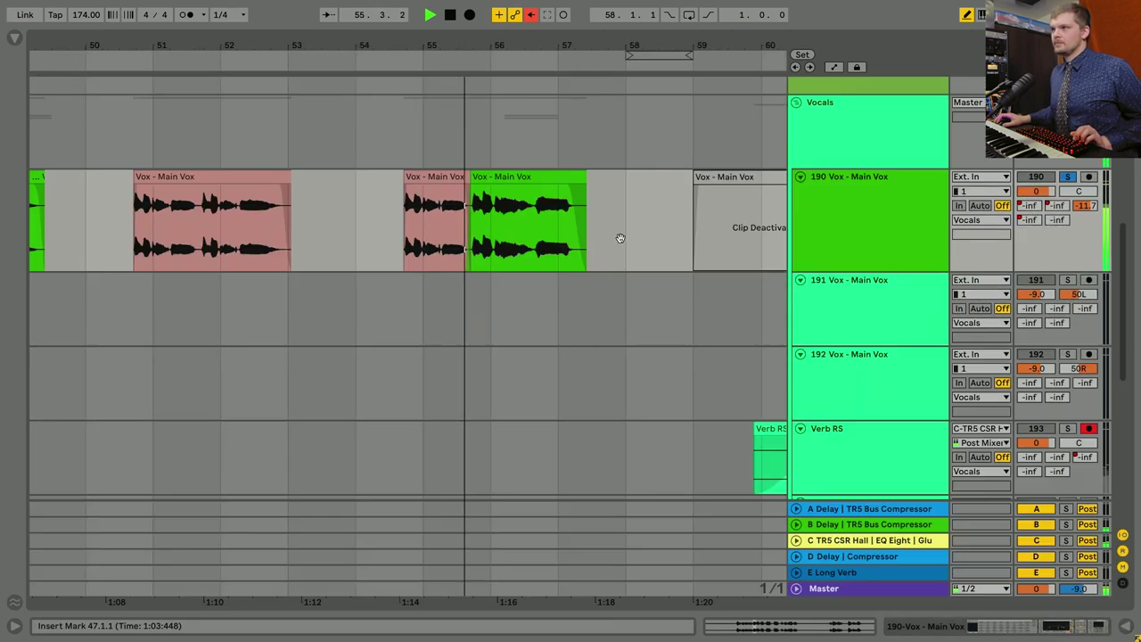
drag(619, 237, 627, 378)
click(832, 239)
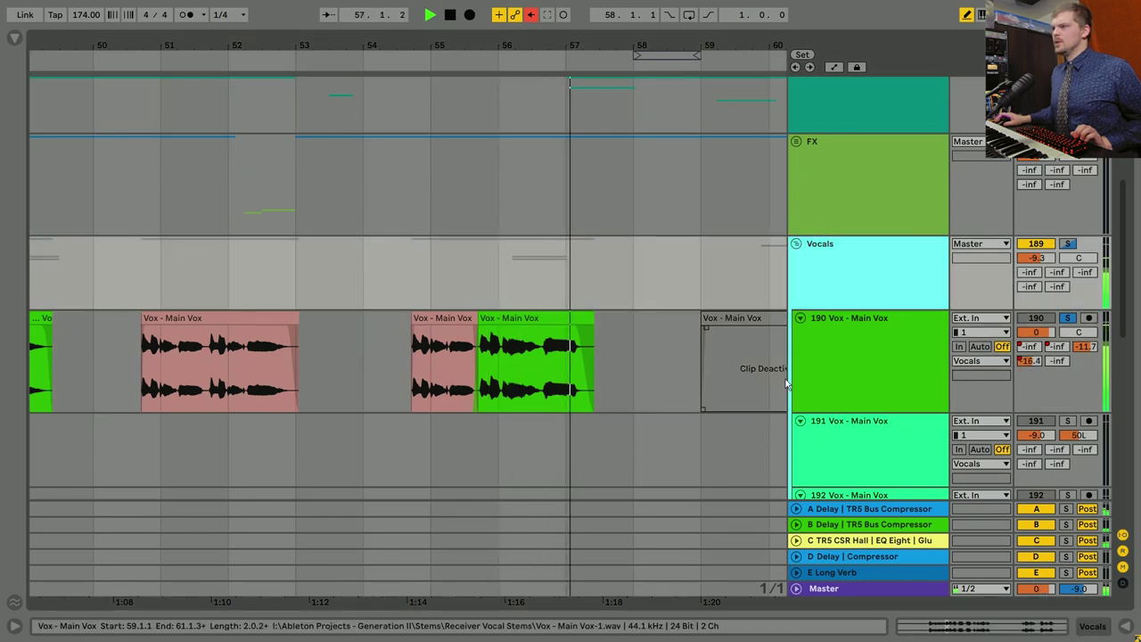
scroll(622, 366, down, 10)
drag(531, 268, 702, 272)
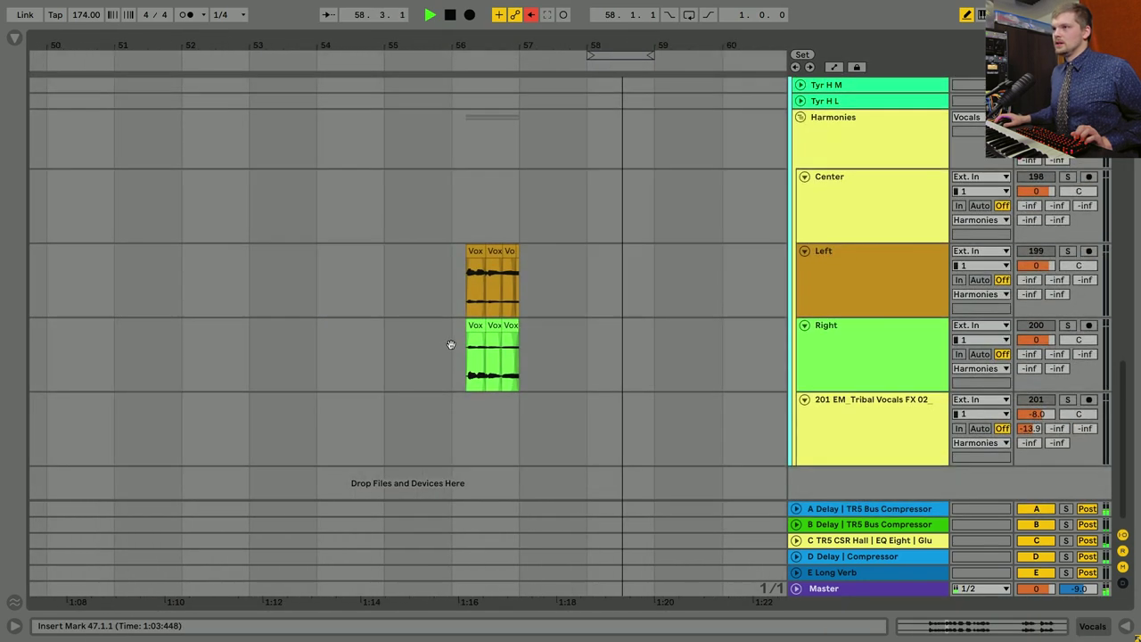
Solo the Harmonies group and audition the Left and Right harmony clips from the start of the phrase in bar 56.
scroll(467, 303, up, 3)
click(829, 261)
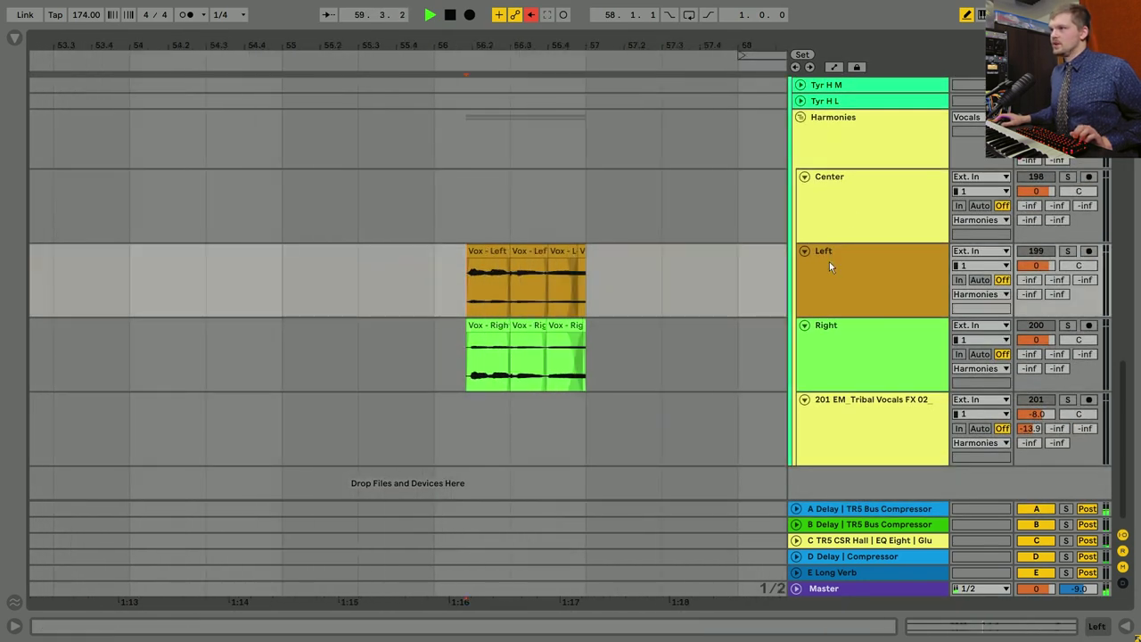
click(876, 147)
scroll(476, 285, up, 3)
click(480, 296)
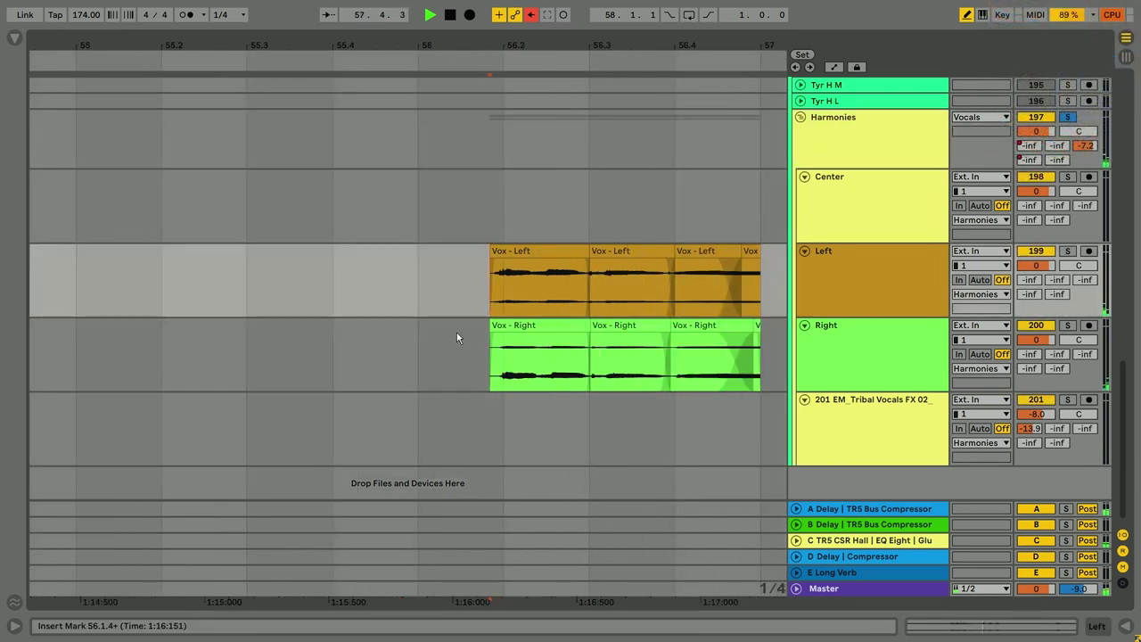
Find the three layered harmony clips around bar 80 and audition them from 79.4.3.
scroll(456, 337, down, 5)
scroll(493, 292, up, 5)
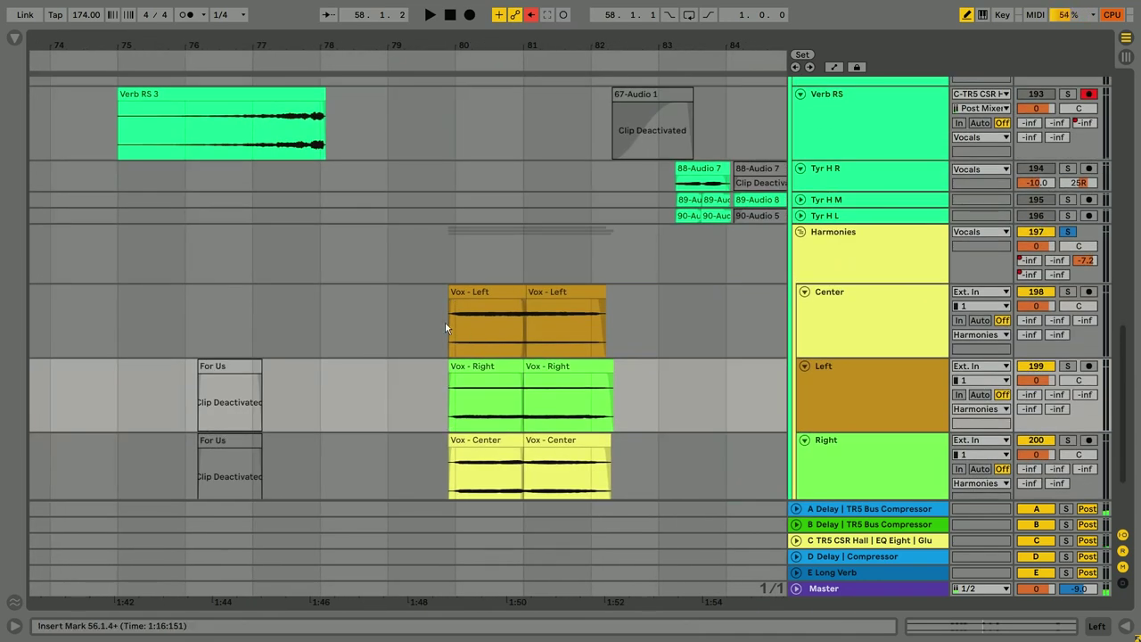
click(447, 323)
key(space)
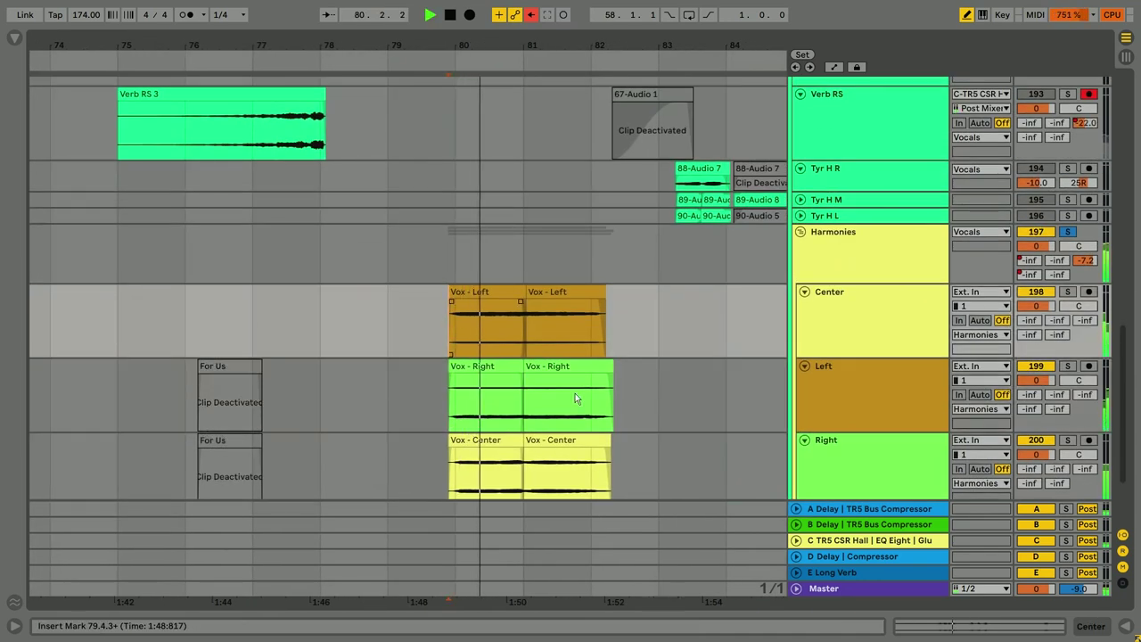
scroll(575, 393, up, 3)
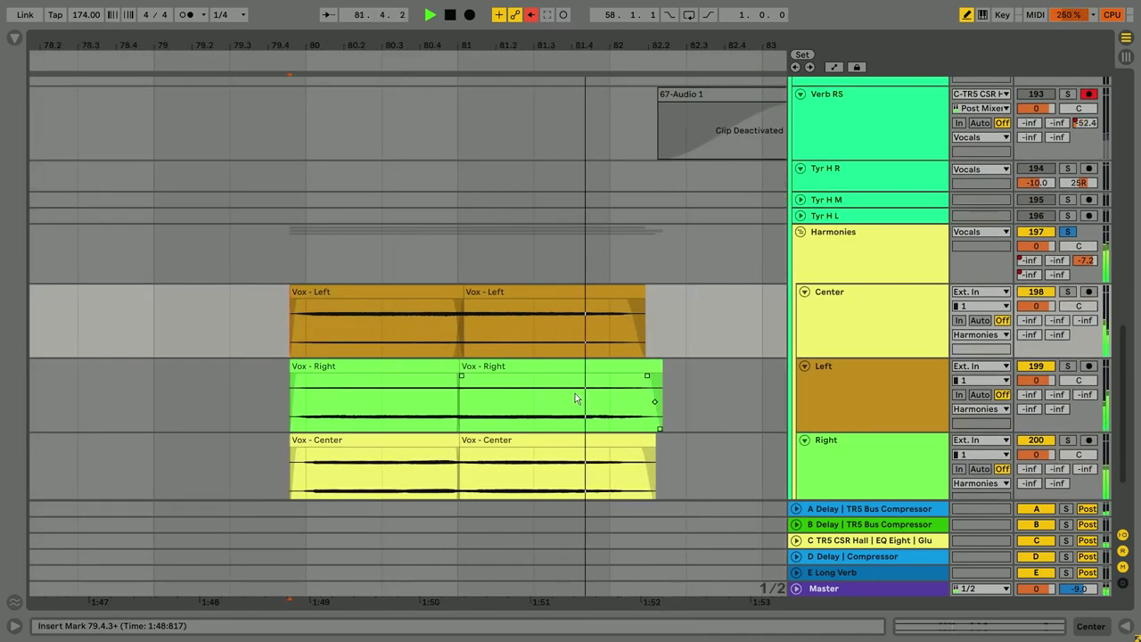
key(space)
Open the Vox - Right clip starting at bar 81 on the Left track to examine its warp and transpose settings.
click(560, 368)
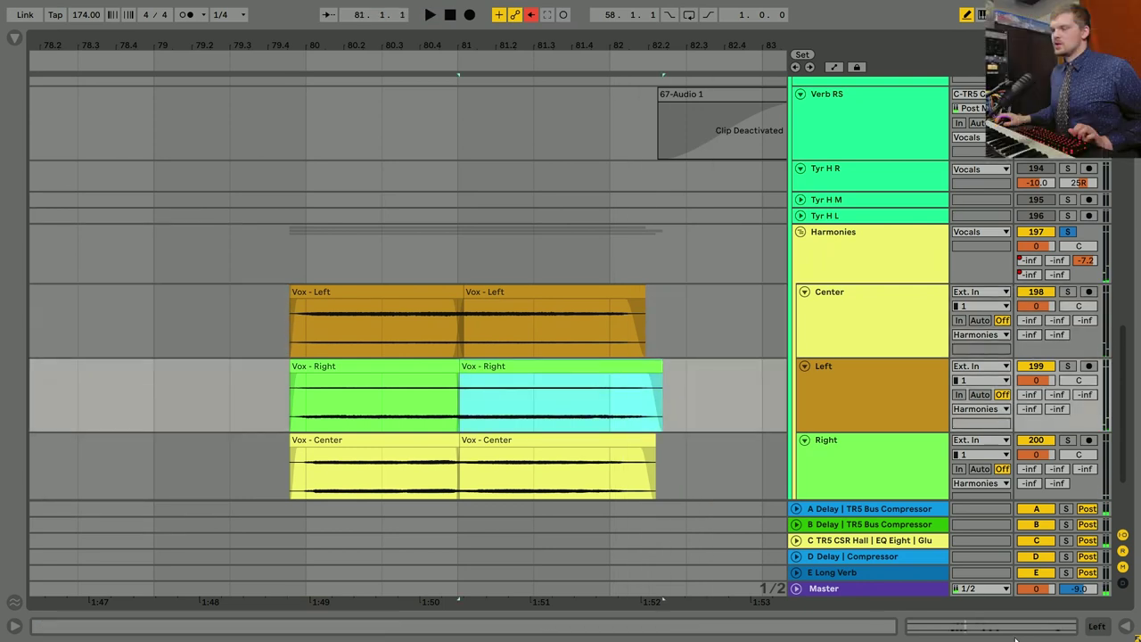
click(967, 625)
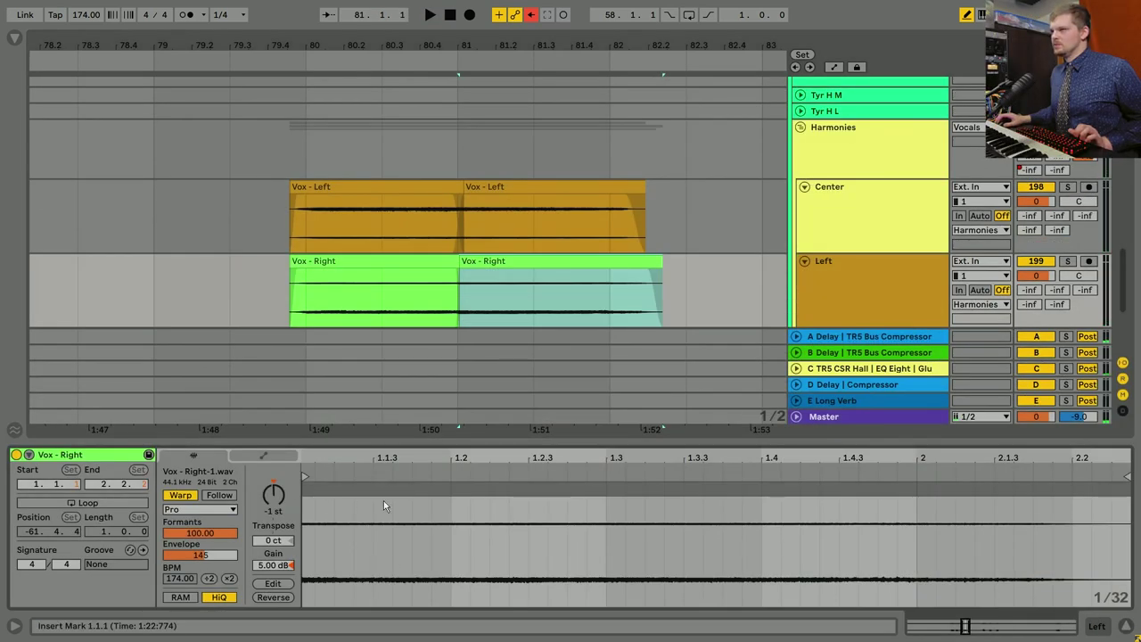
scroll(548, 285, down, 1)
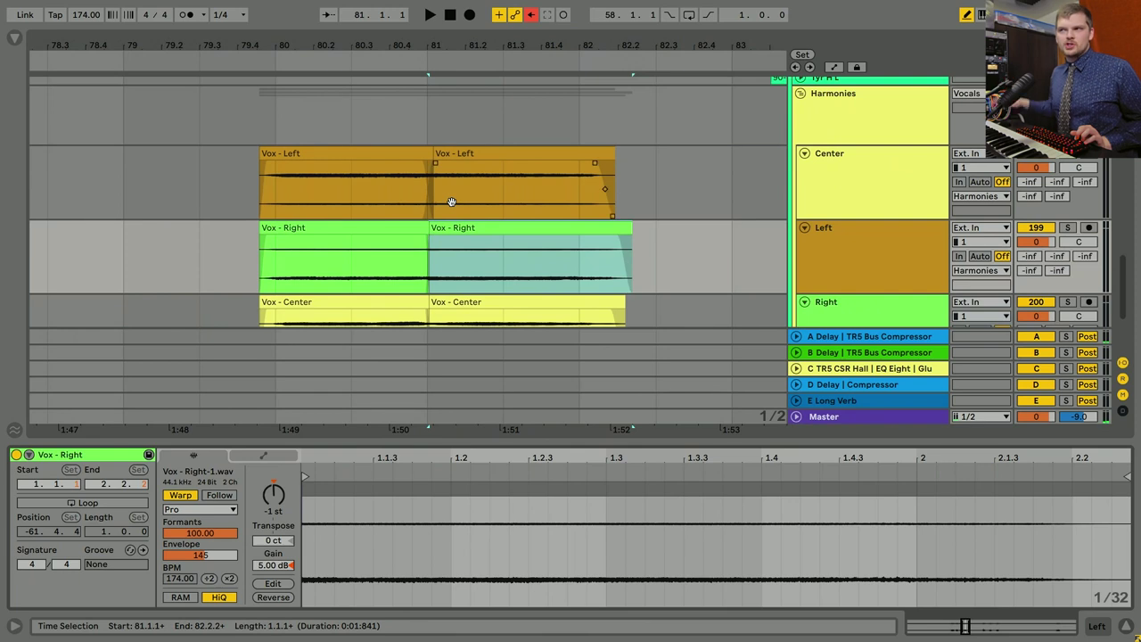
Show the Vox - Right clip's Transposition envelope and examine its pitch curve across the whole clip.
click(263, 456)
click(250, 486)
click(268, 511)
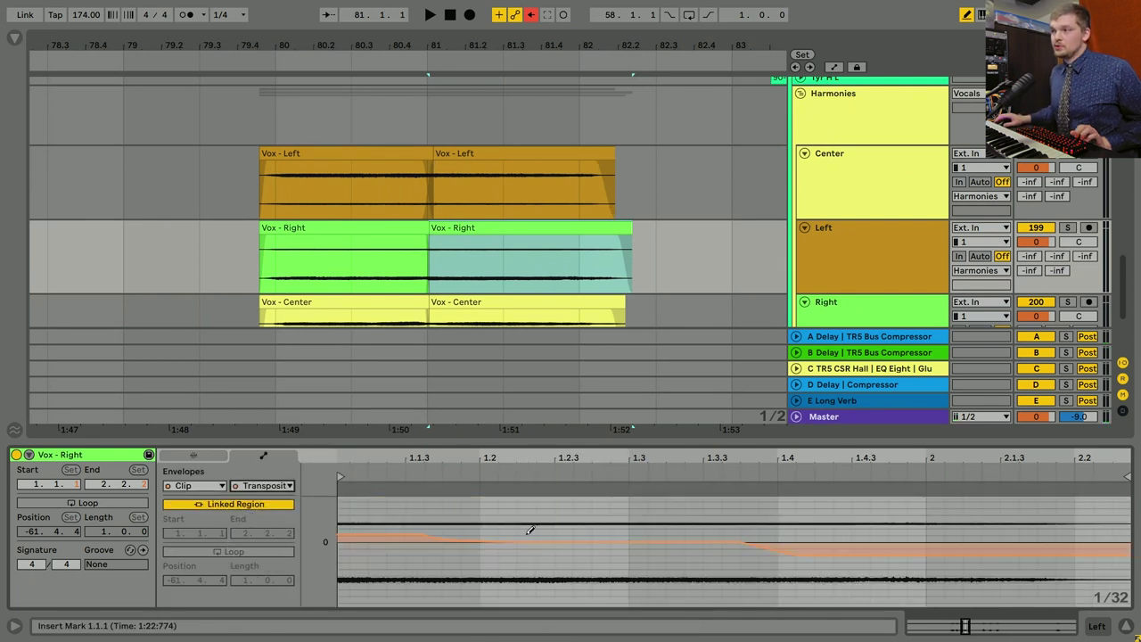
scroll(499, 246, down, 1)
click(499, 246)
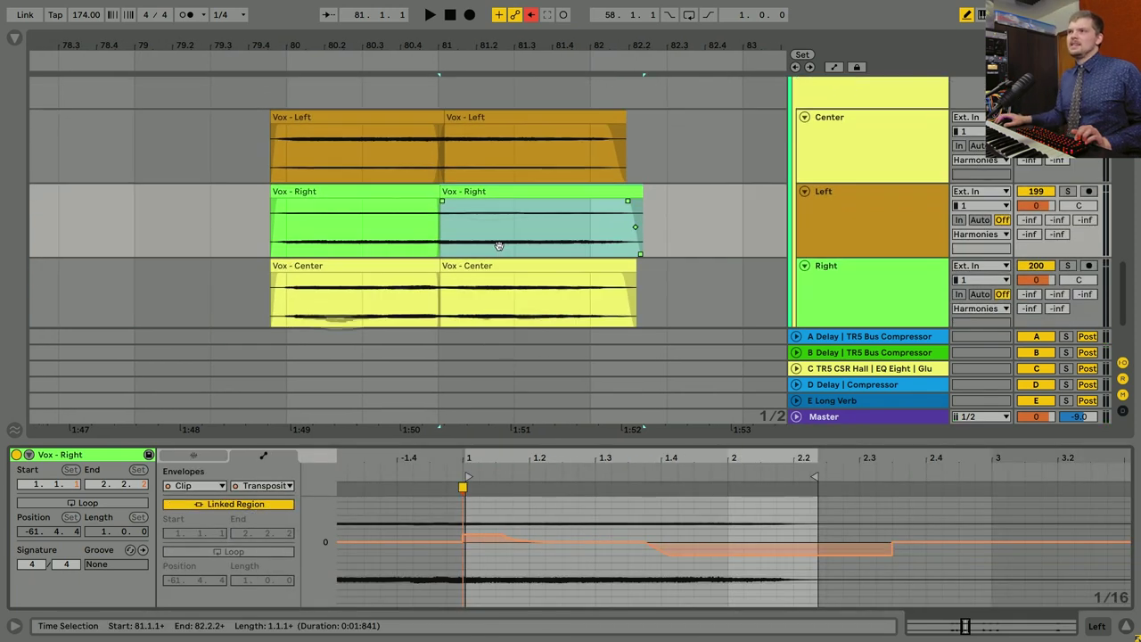
scroll(357, 245, up, 1)
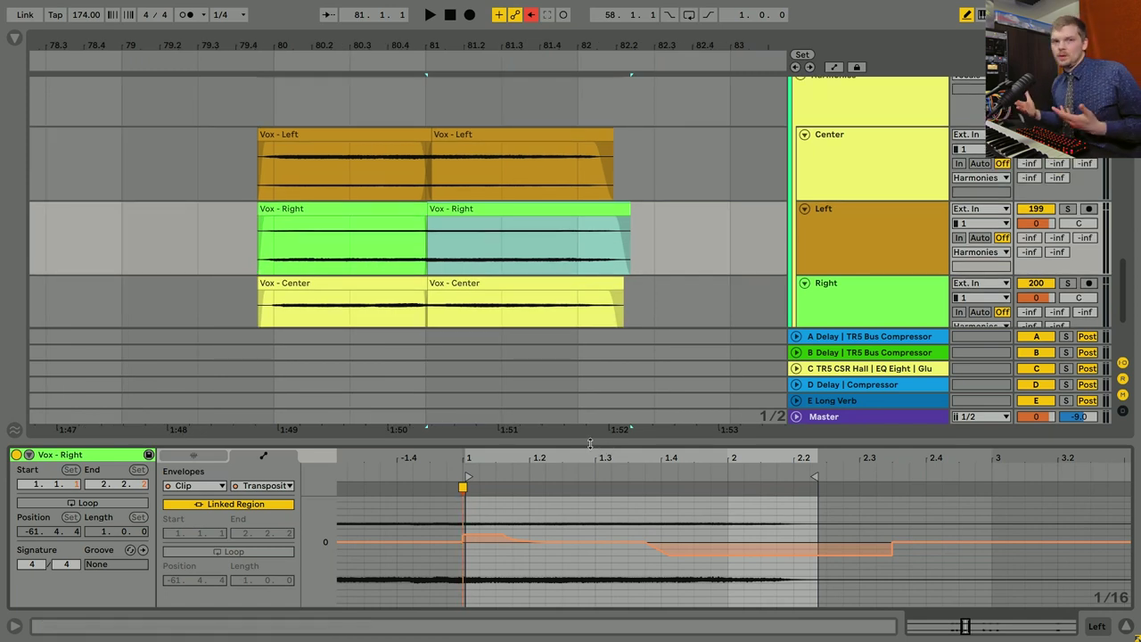
Try the six harmony clips around bar 80 with Warp off, undo the change, and play them again from 80.1.1 for comparison.
key(ctrl+a)
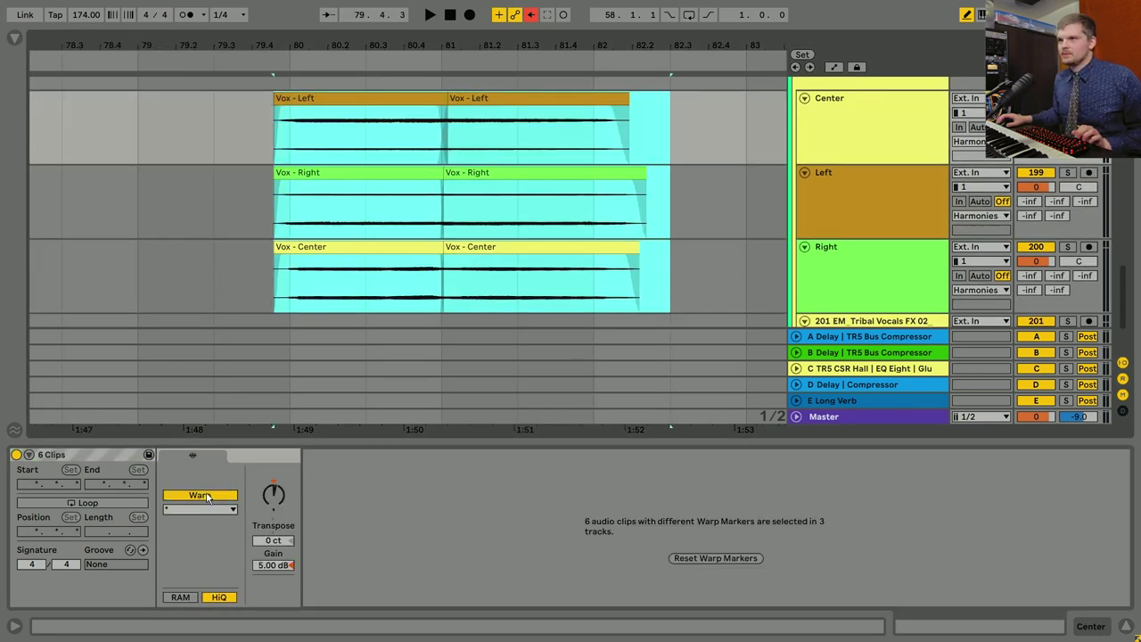
key(space)
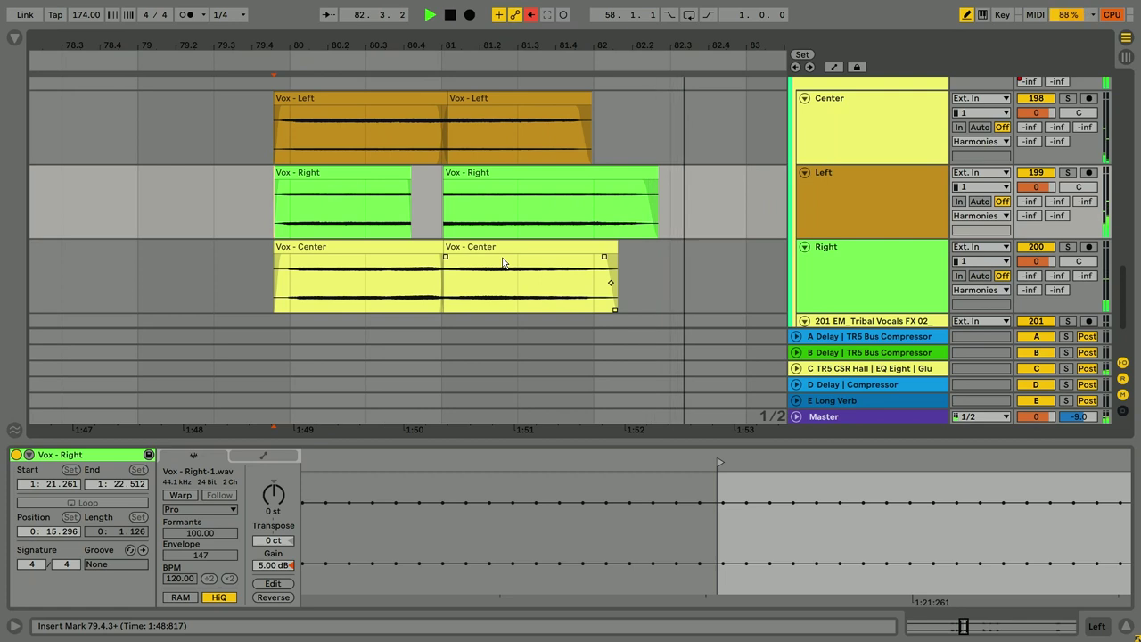
key(ctrl+z)
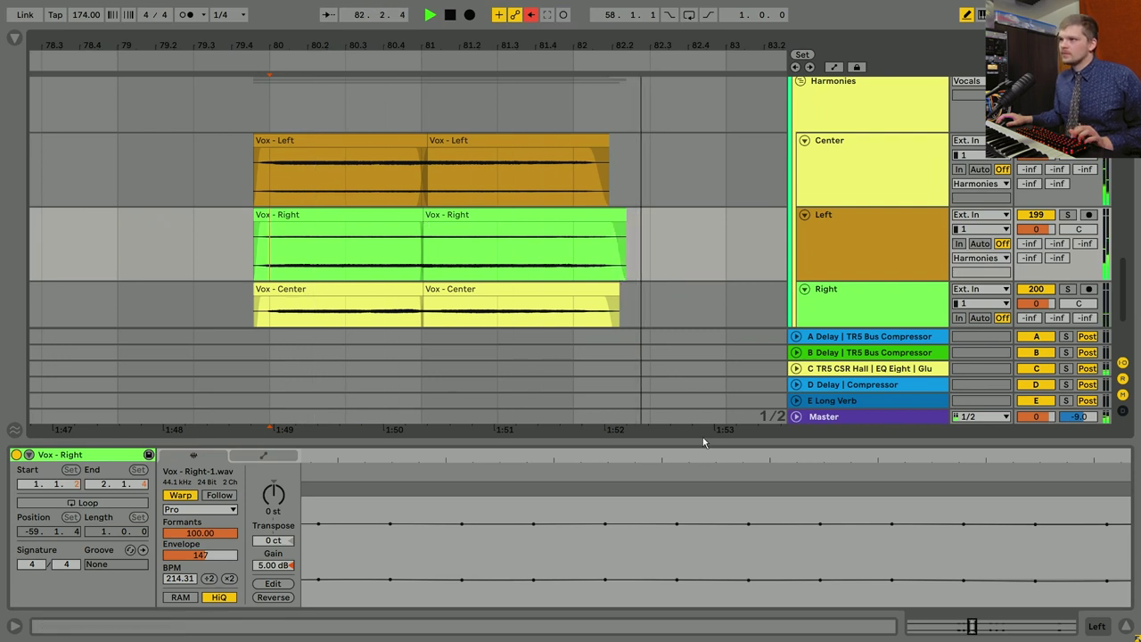
key(space)
Hide the clip view, unsolo the Harmonies group, and audition the vocals in the full mix from bar 80.
click(1125, 626)
drag(659, 230, 764, 253)
click(1068, 326)
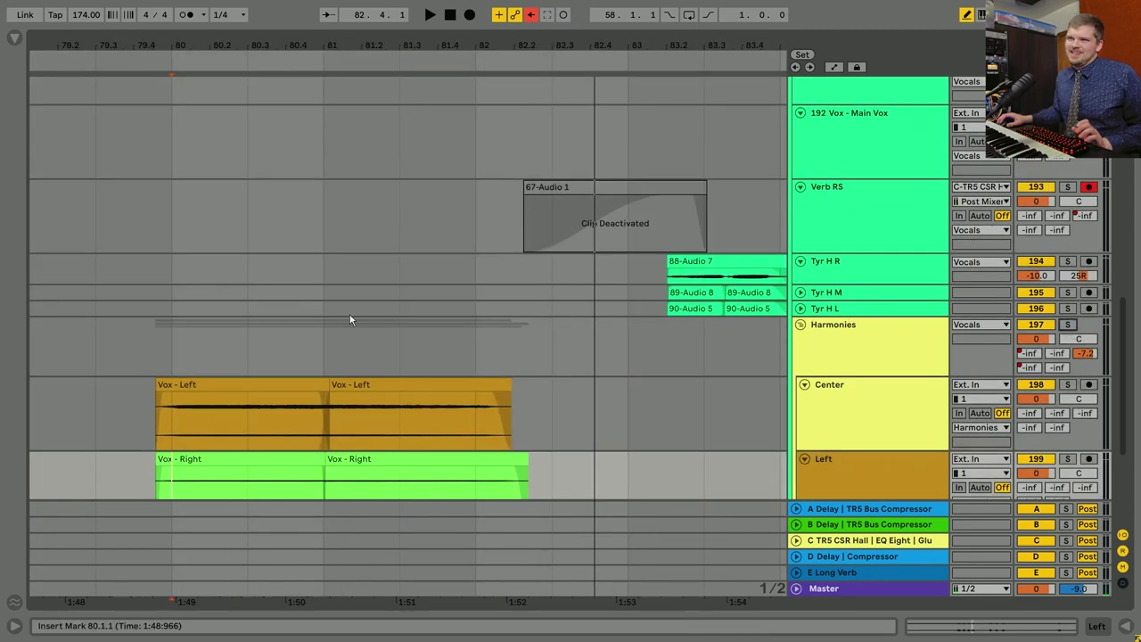
click(171, 356)
key(space)
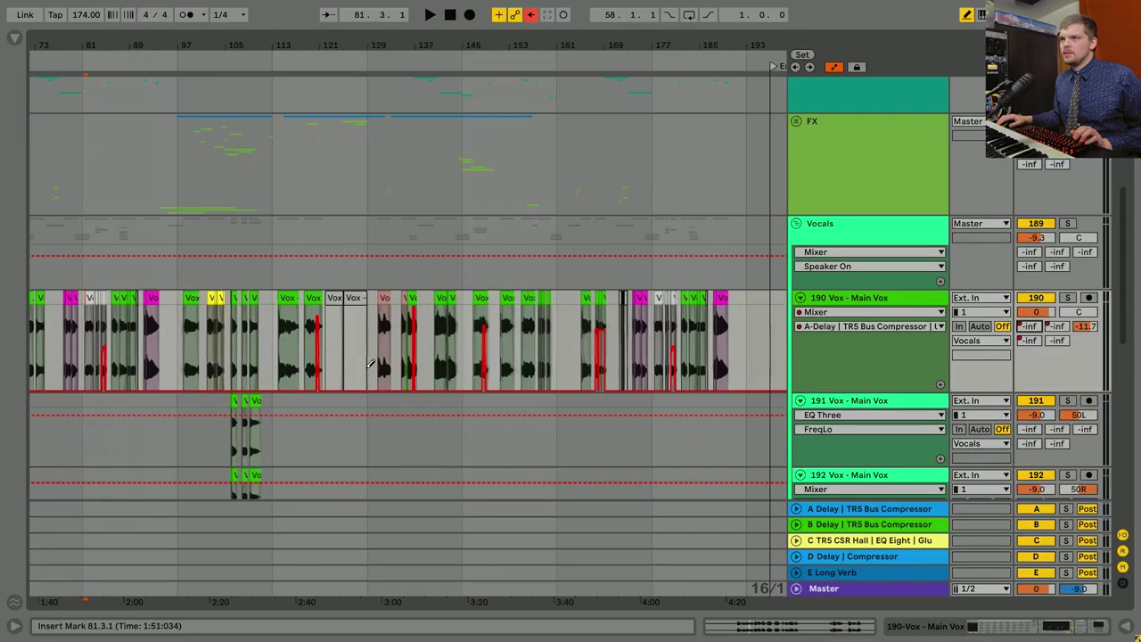
scroll(624, 358, up, 5)
Examine Main Vox's A-Delay send automation around bar 137 together with the A Delay return track's device chain.
double_click(867, 510)
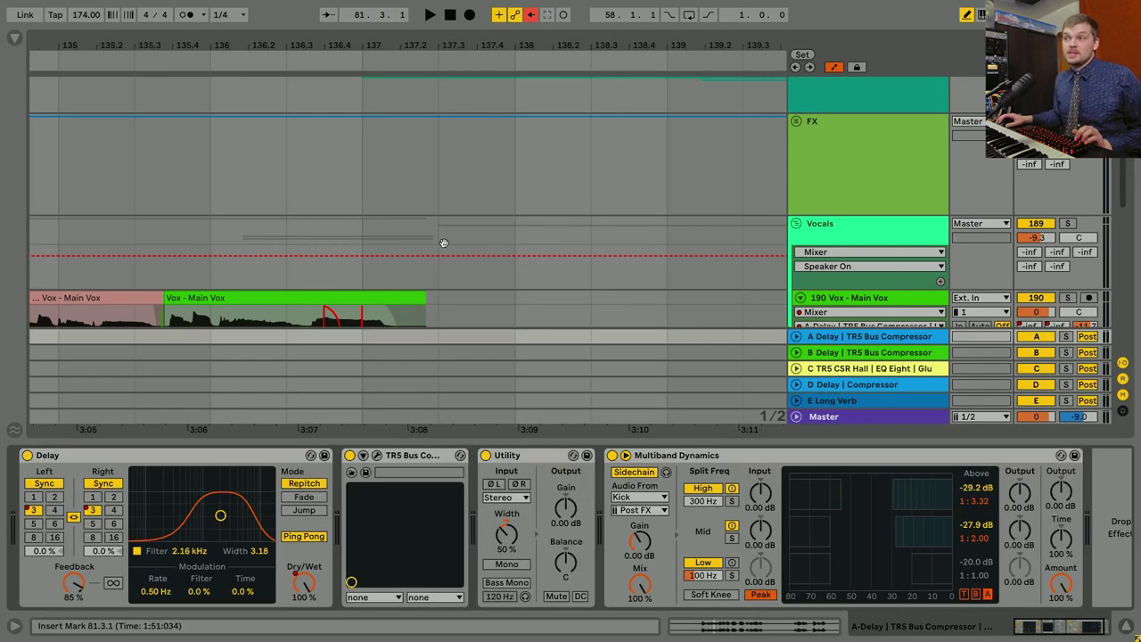
drag(444, 242, 489, 196)
drag(513, 276, 624, 210)
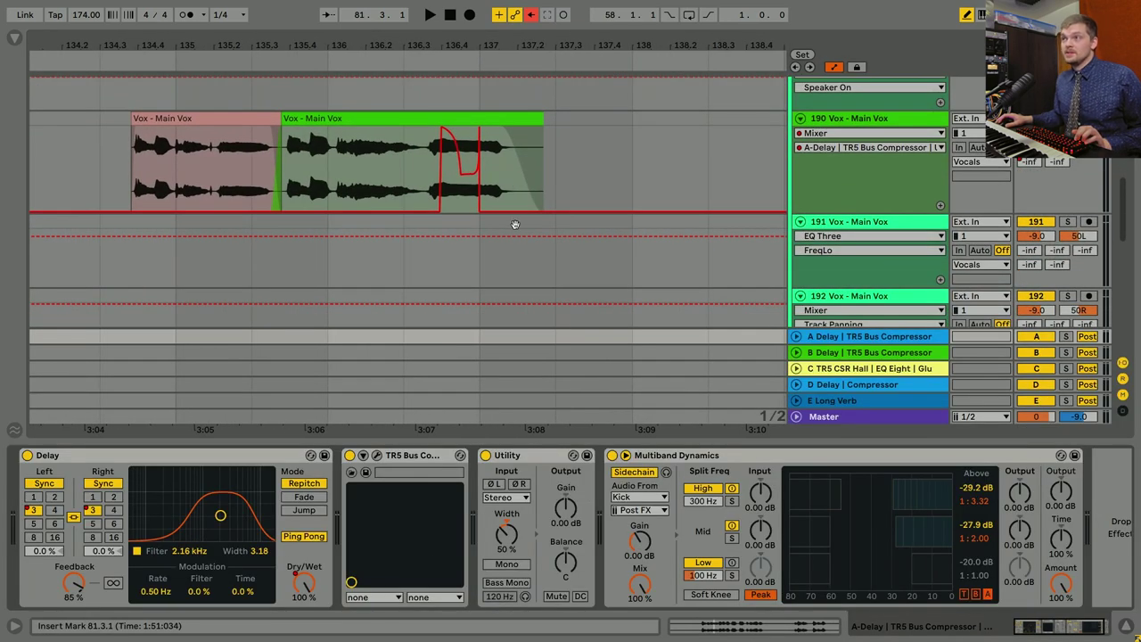
scroll(468, 193, up, 5)
scroll(596, 194, down, 5)
Examine the device chains of returns B, C and D, including the TR5 CSR Hall window, and the Verb RS clip near bar 137.
click(869, 352)
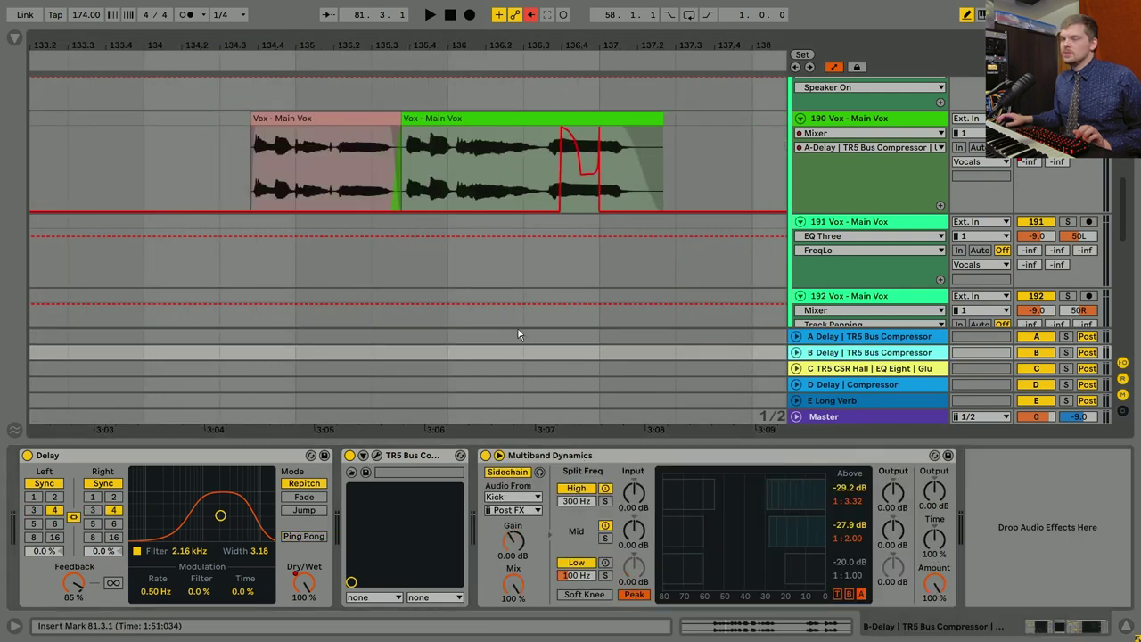
key(Down)
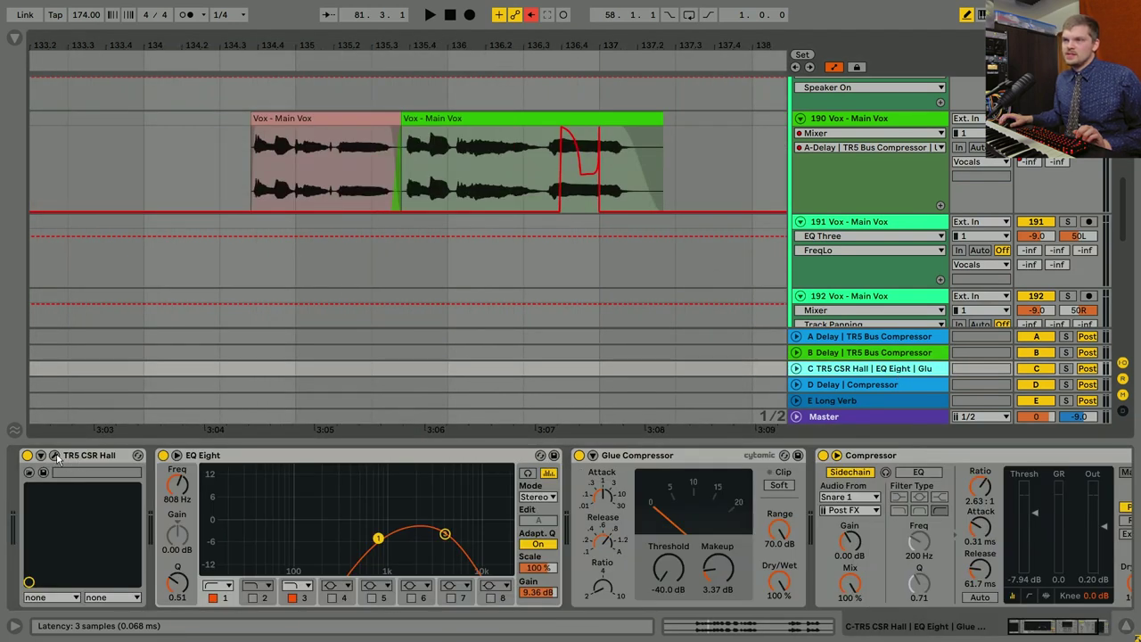
drag(503, 519, 528, 174)
click(714, 175)
scroll(725, 250, down, 5)
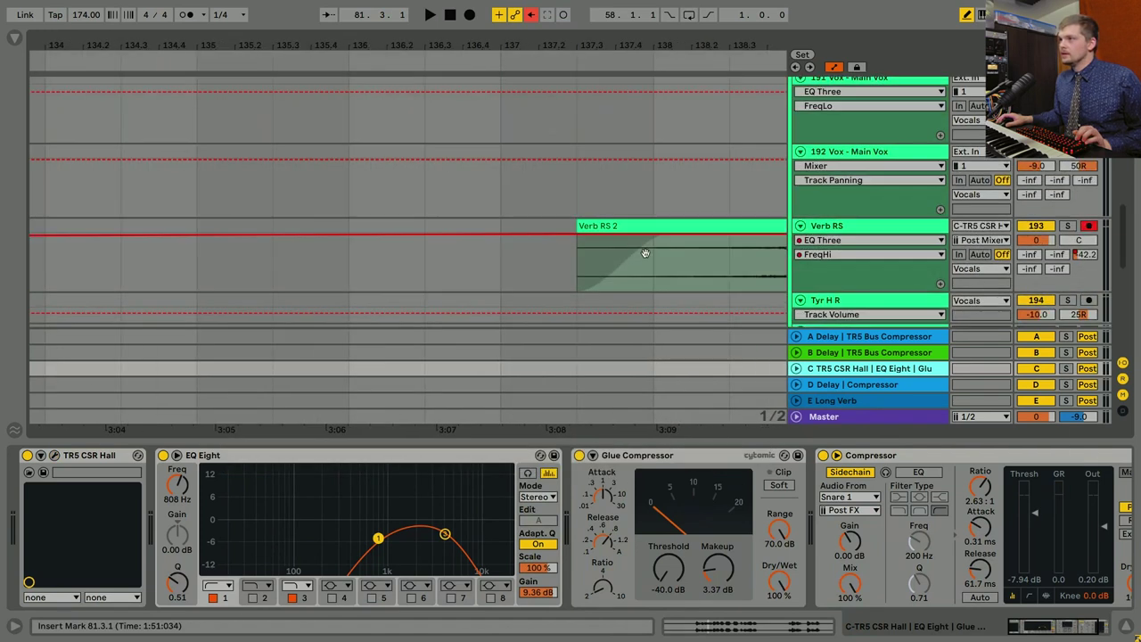
click(837, 388)
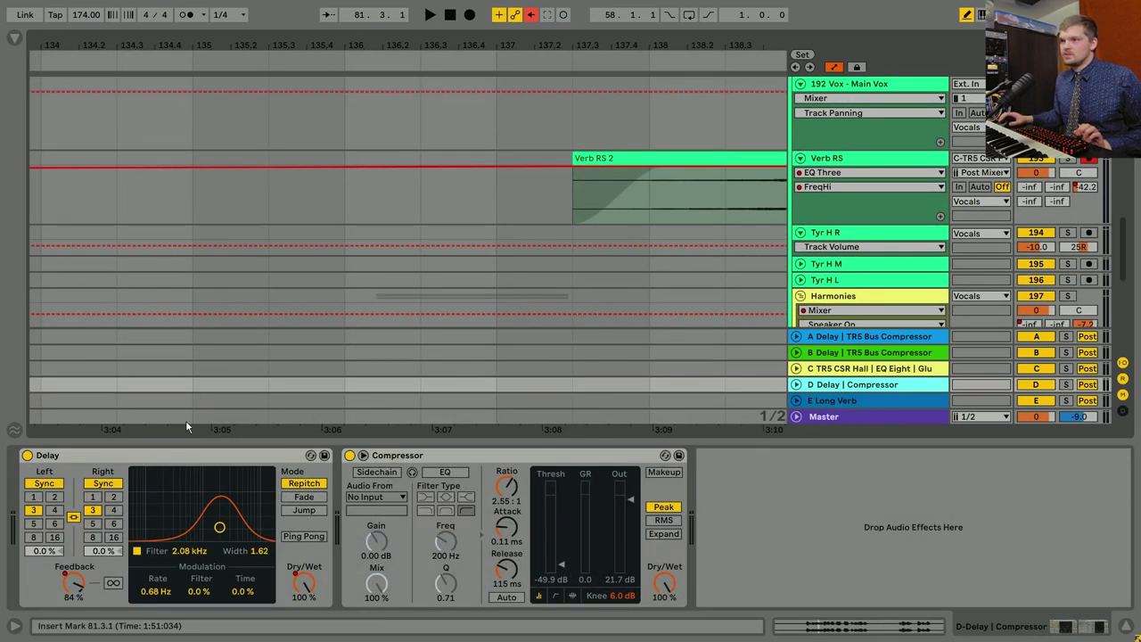
Examine the E Long Verb return's device chain, including the TR5 Space Delay window, and hide the plug-in window and device view again.
scroll(674, 270, down, 2)
click(853, 400)
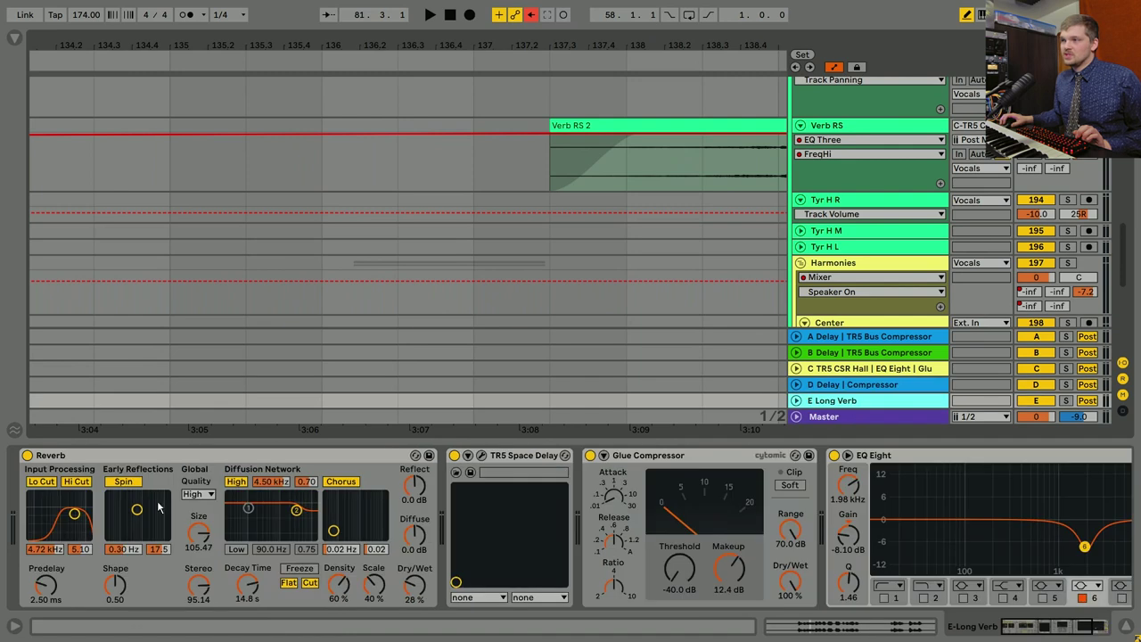
click(481, 456)
drag(595, 335, 881, 435)
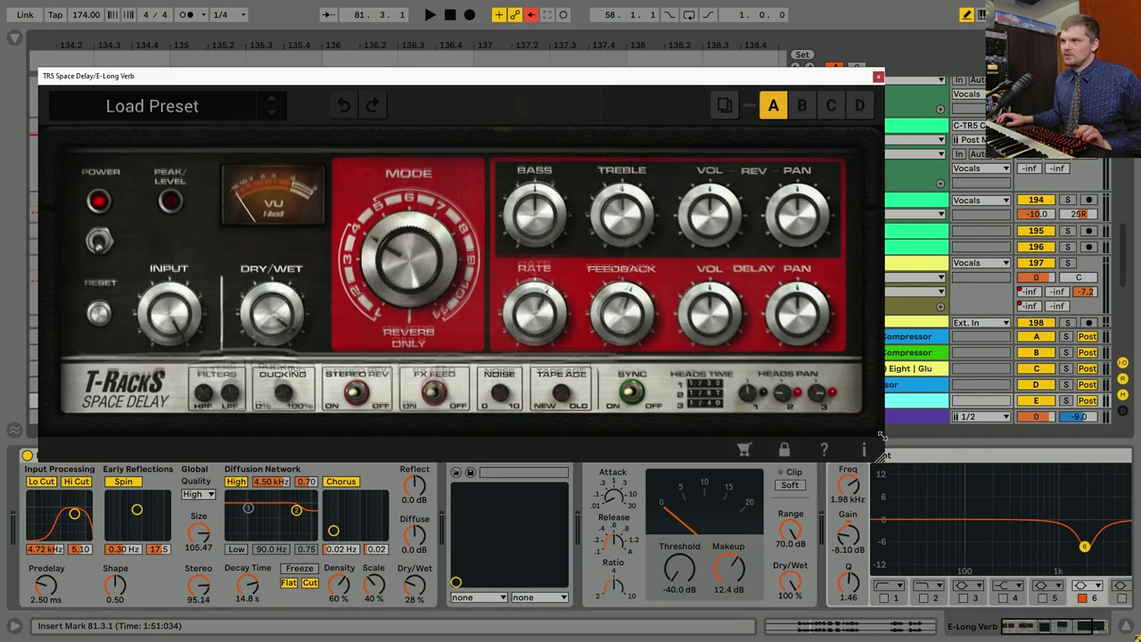
key(ctrl+alt+p)
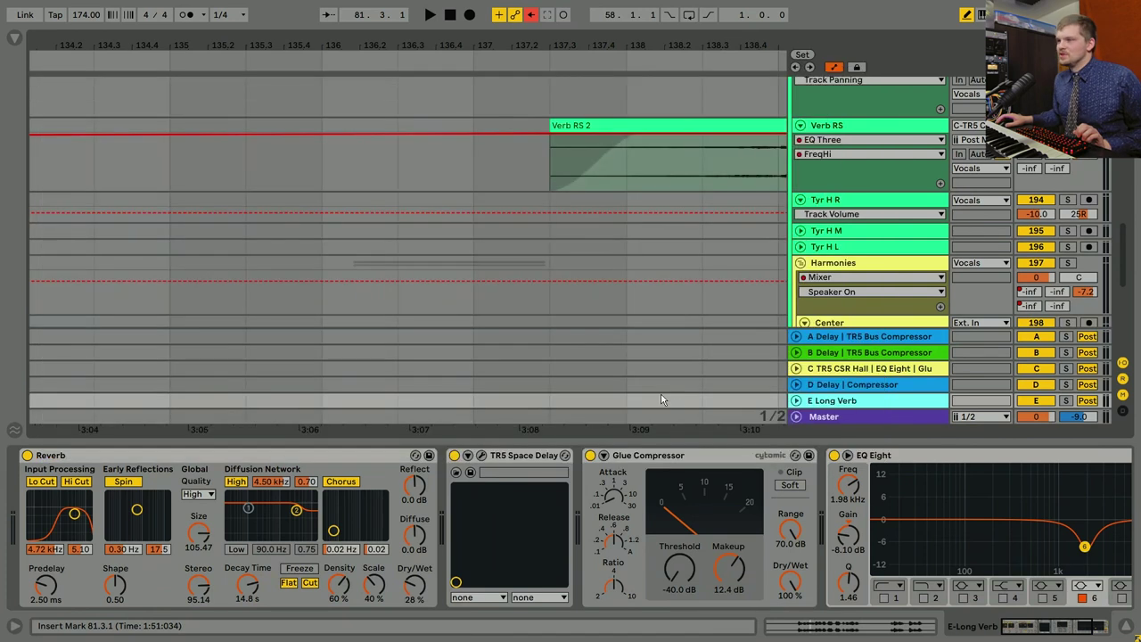
key(ctrl+alt+l)
Examine the Verb RS 2 clip between bars 137 and 140 beneath the Main Vox tracks and hide the automation lanes.
drag(666, 280, 593, 349)
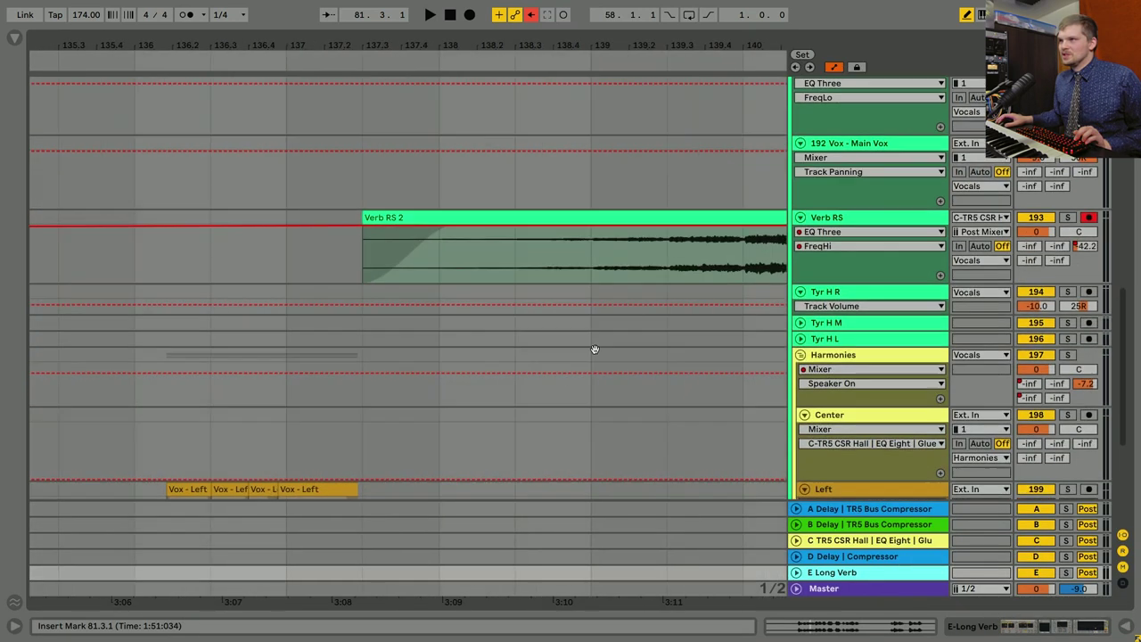
drag(740, 191, 624, 329)
scroll(516, 346, down, 3)
scroll(527, 416, up, 3)
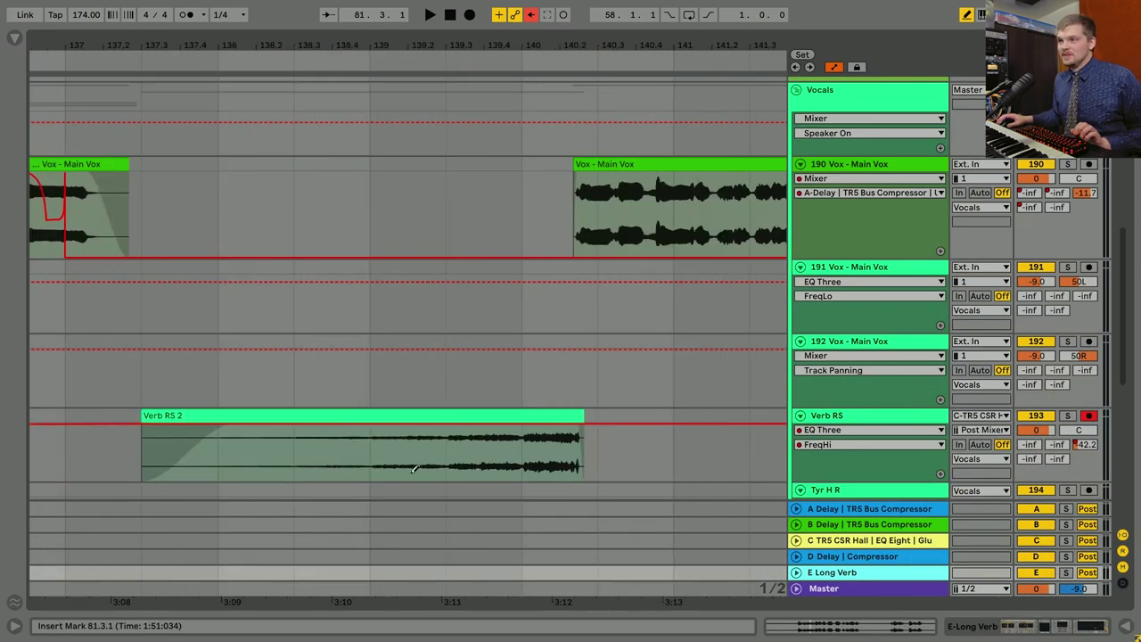
click(405, 458)
key(a)
drag(355, 461, 378, 405)
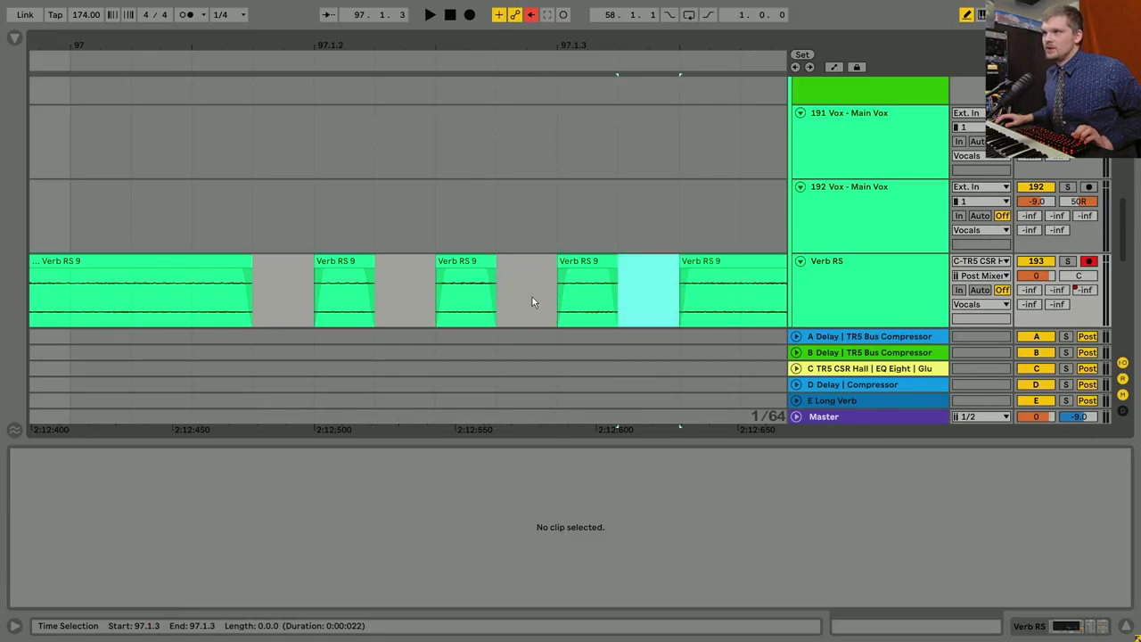
Undo the gating cuts made in the Verb RS 9 clip around bar 97.
scroll(492, 292, down, 3)
drag(491, 292, 320, 290)
key(ctrl+z)
key(ctrl+z)
key(ctrl+z)
key(ctrl+z)
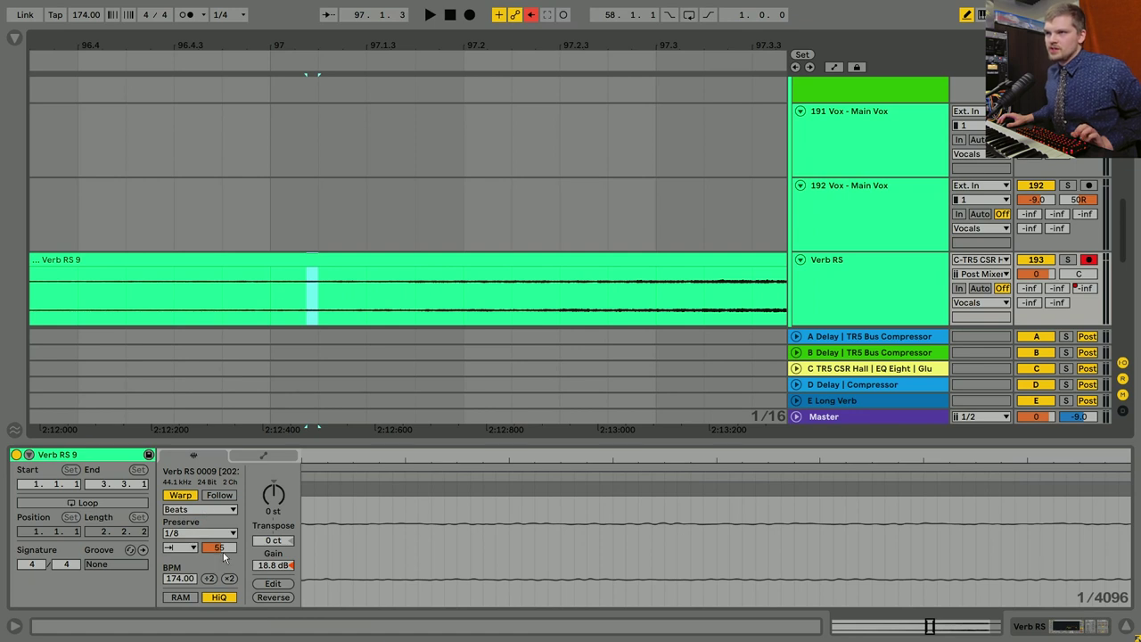
Compare the Verb RS 9 clip from 97.1.1 with its Beats transient envelope at 100 and again at 55.
drag(313, 295, 298, 264)
click(274, 271)
drag(220, 547, 220, 573)
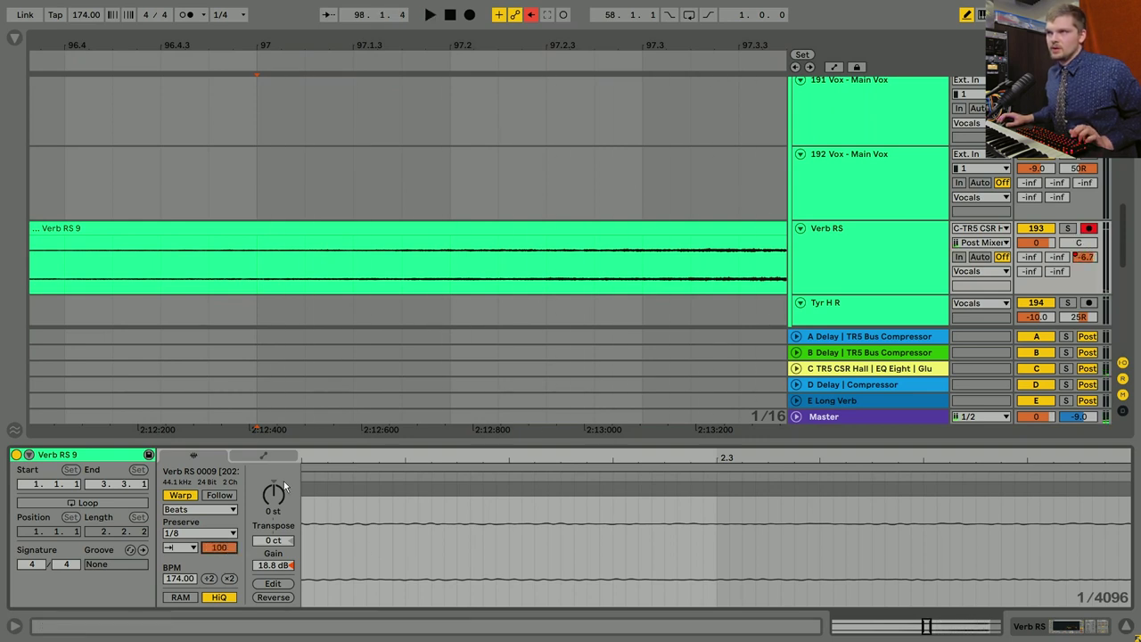
key(space)
drag(221, 549, 220, 587)
scroll(474, 532, down, 10)
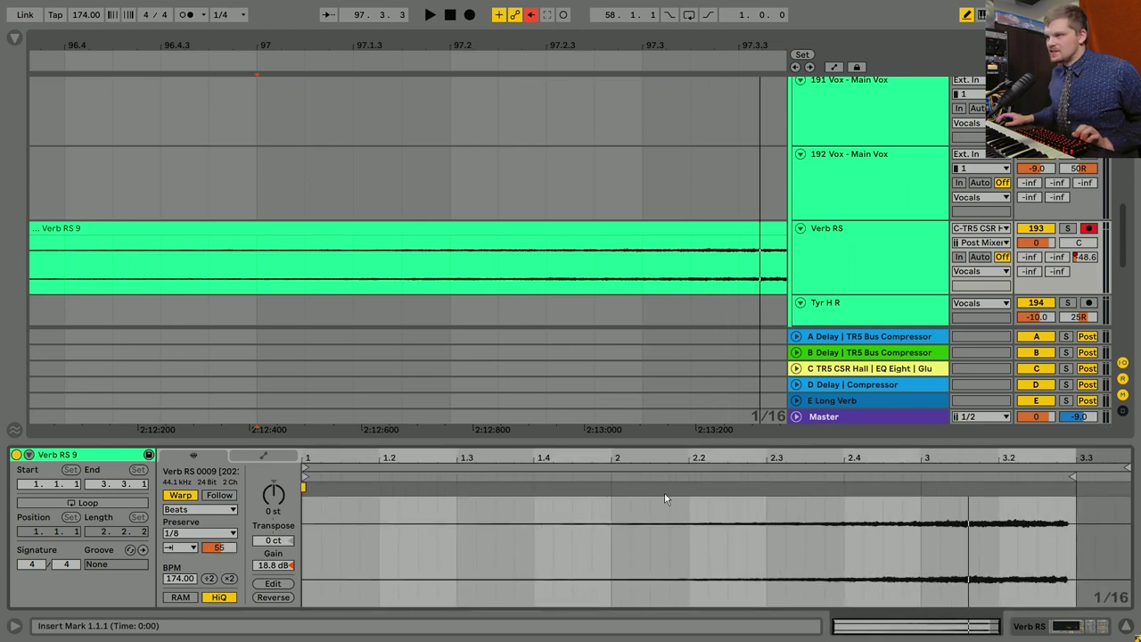
key(space)
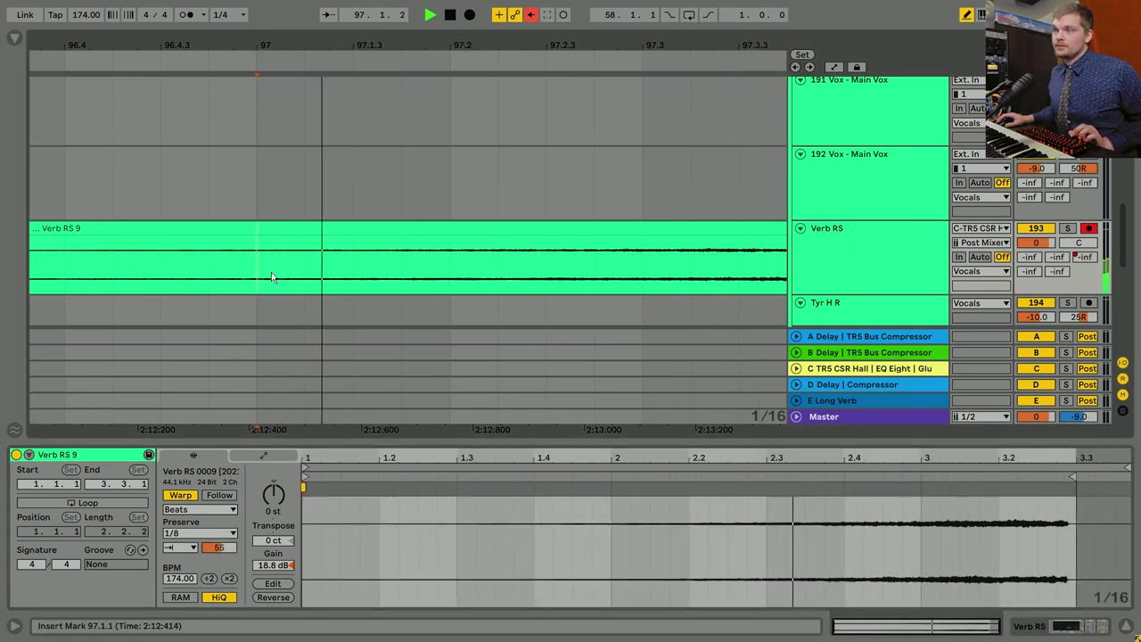
key(space)
Hide the clip view, show the whole Verb RS 9 clip around bars 95 to 98, and toggle the automation display.
scroll(470, 212, down, 8)
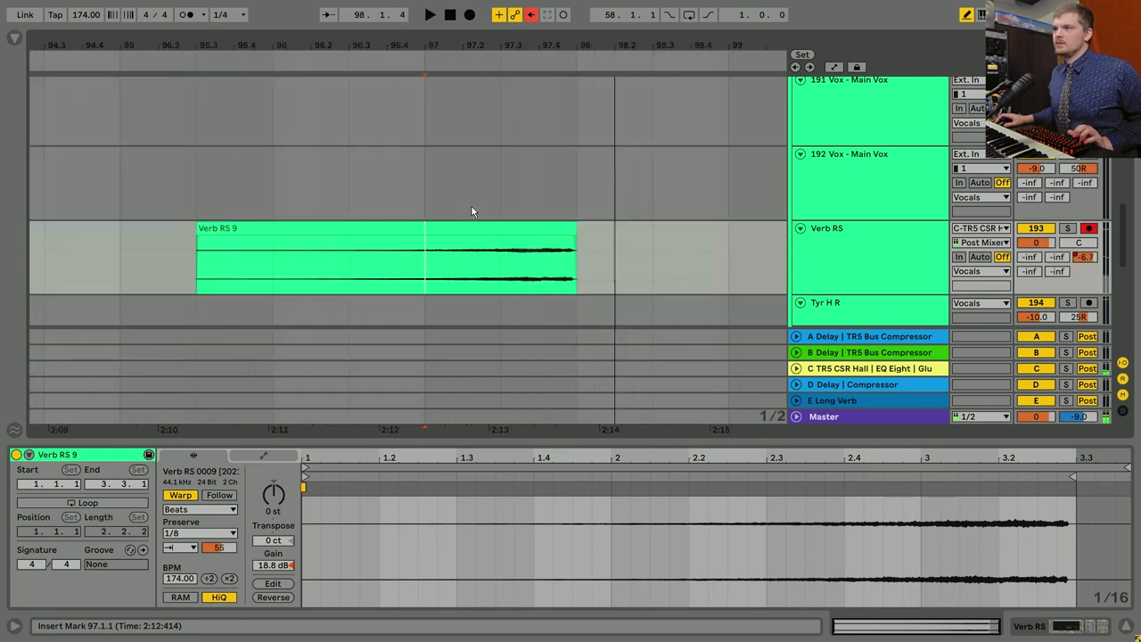
drag(662, 447, 660, 562)
scroll(500, 299, up, 5)
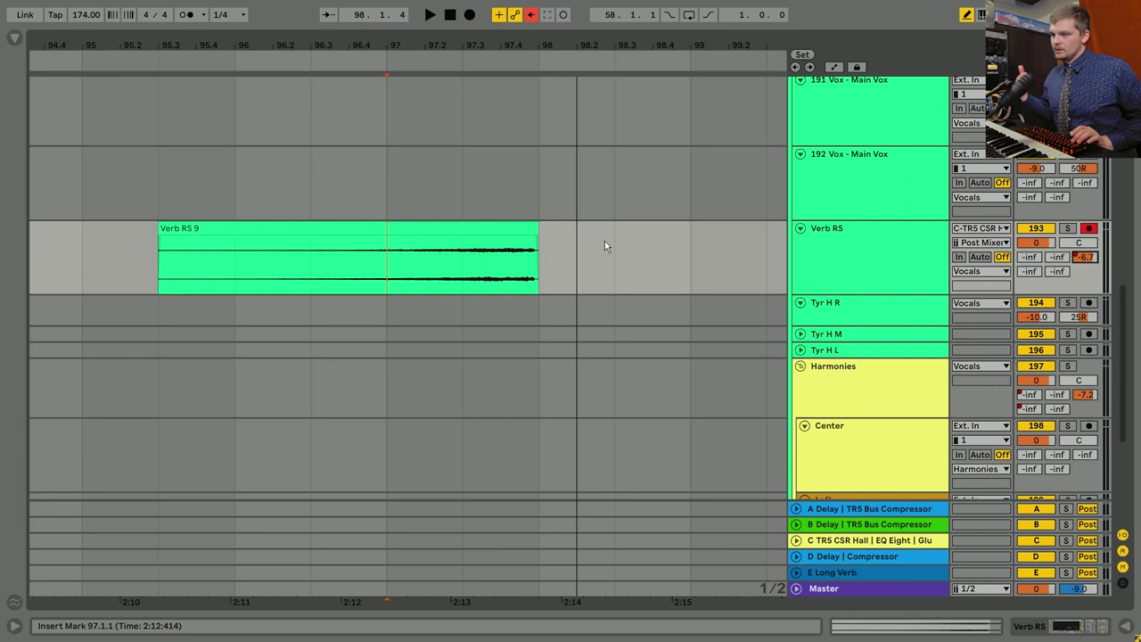
key(a)
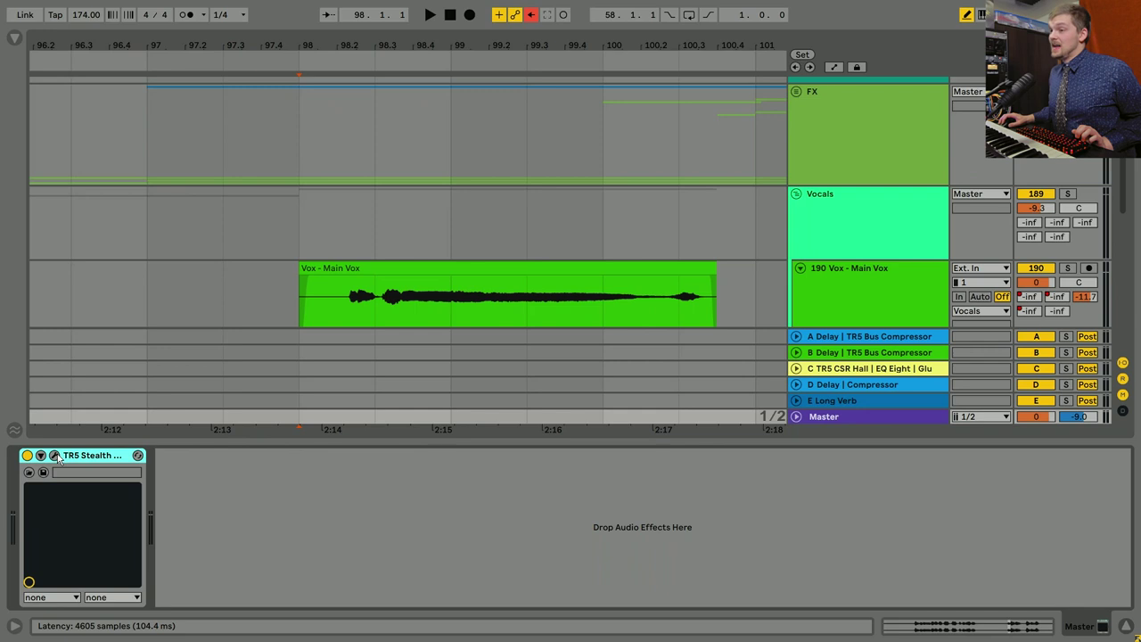
Open the Master track's TR5 Stealth Limiter window and audition the mix in different sections, including from 33.1.1.
click(55, 456)
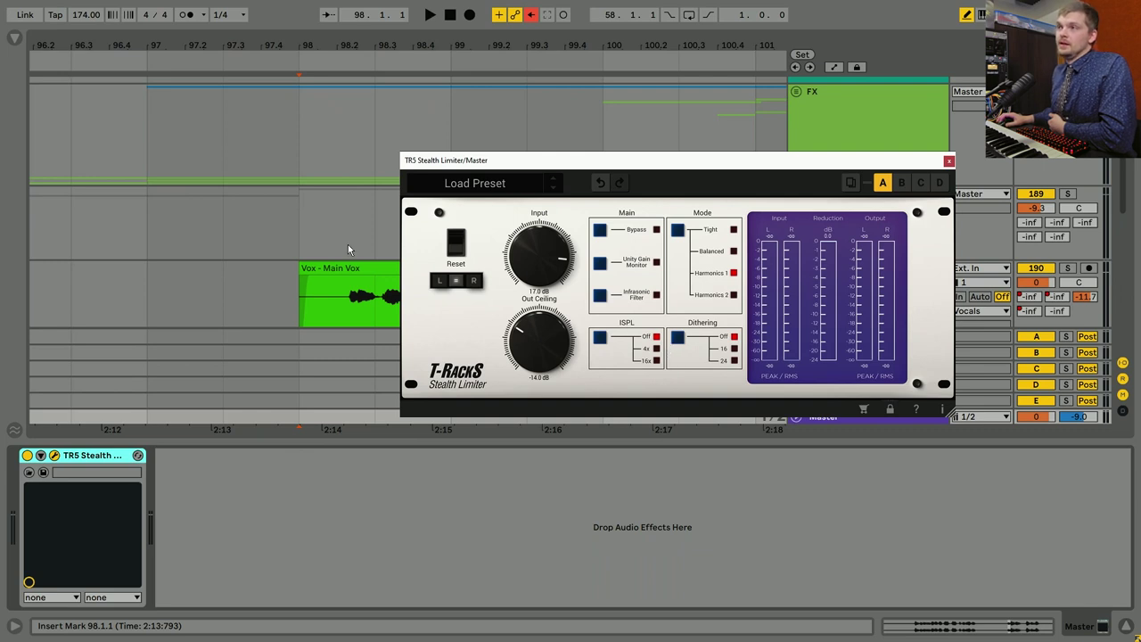
drag(390, 45, 392, 7)
key(space)
scroll(296, 227, up, 1)
click(296, 226)
key(space)
scroll(112, 192, up, 5)
click(105, 194)
key(space)
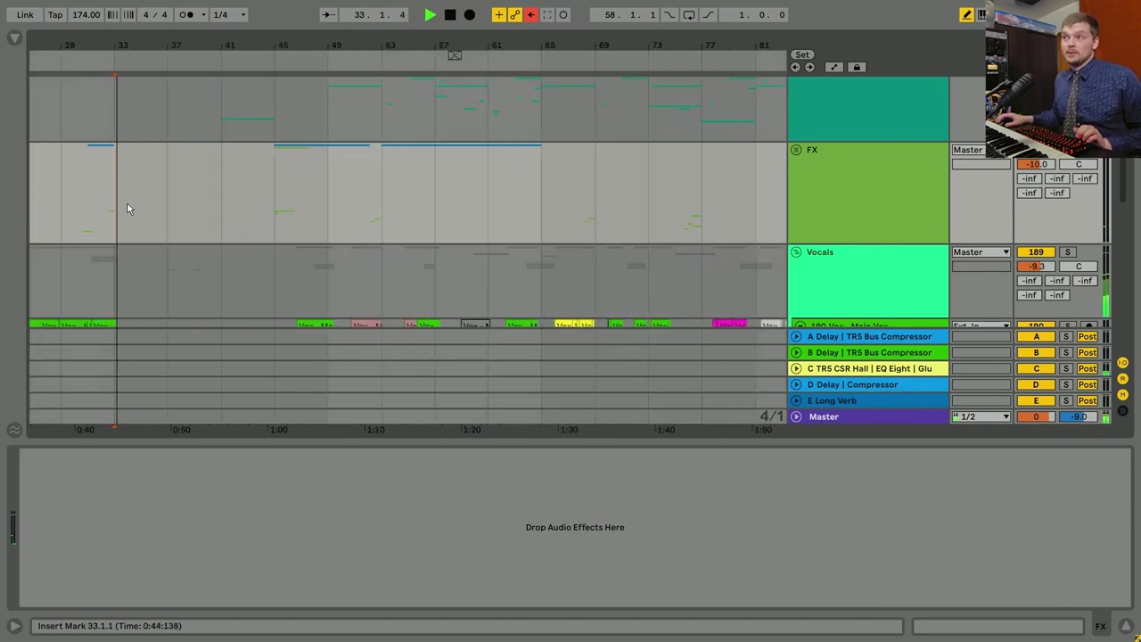
Play the mix from 53.1.1 to examine the Stealth Limiter's metering on the Master, and toggle the limiter for comparison.
click(281, 190)
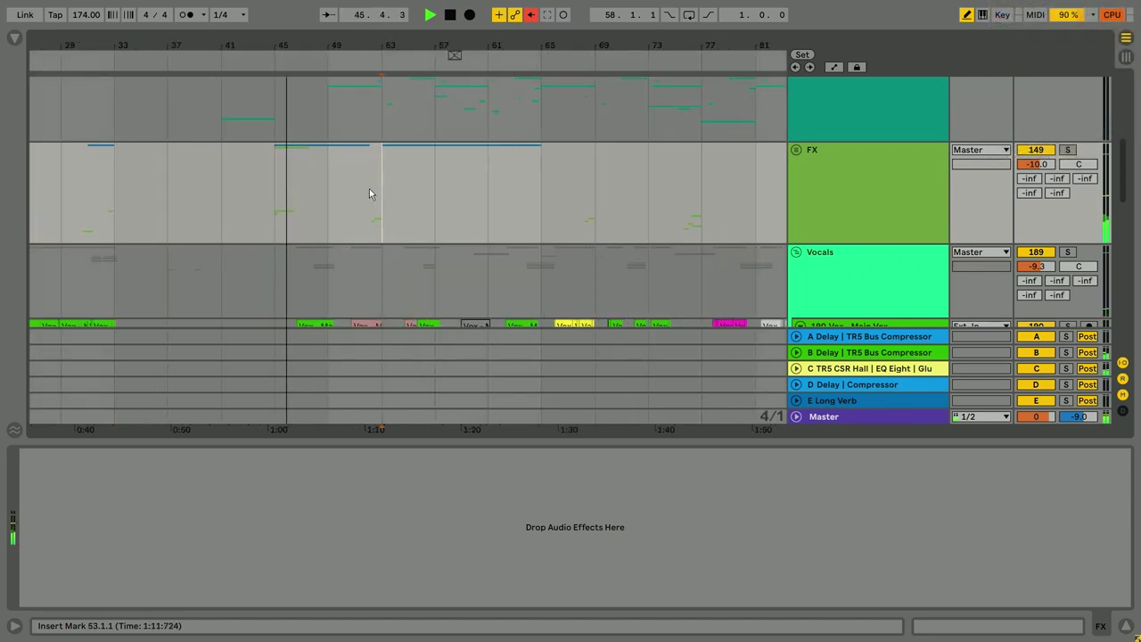
click(860, 416)
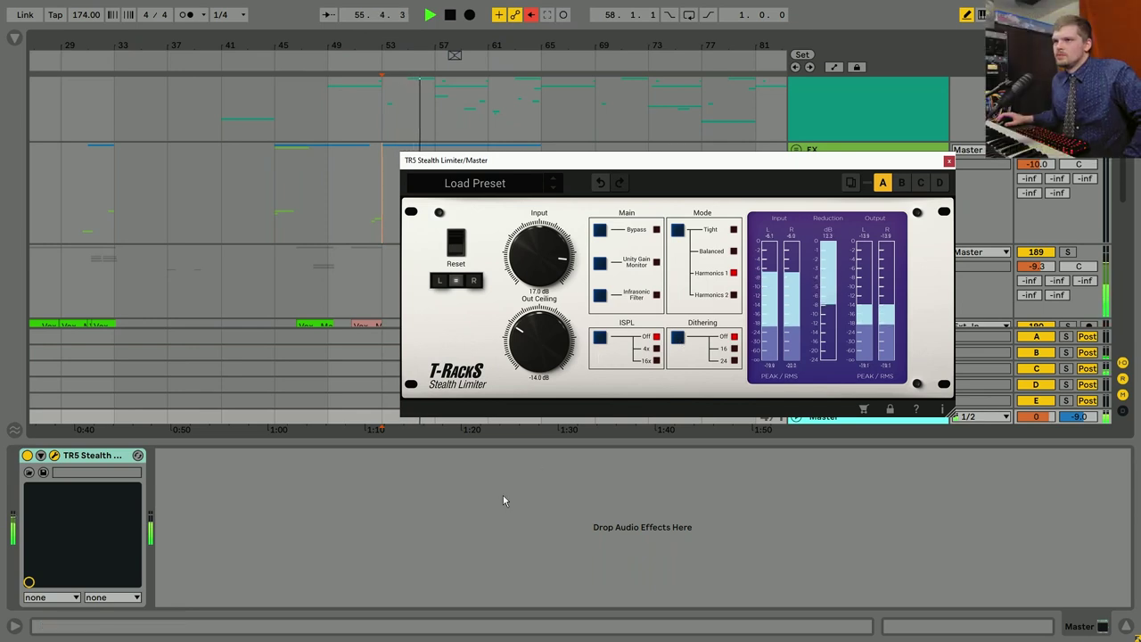
click(27, 455)
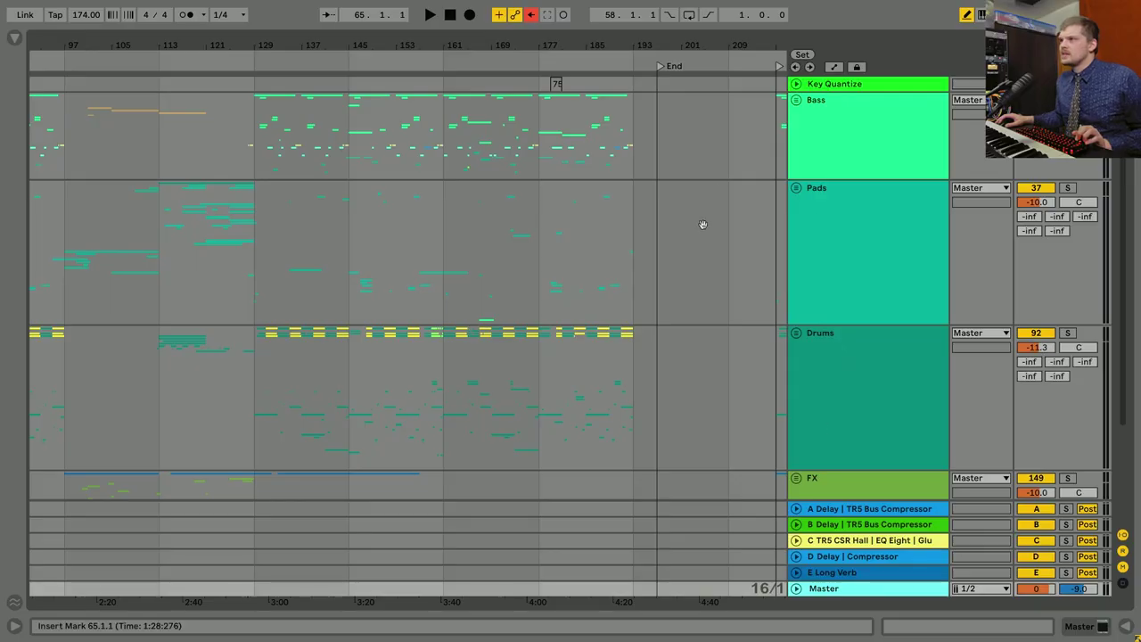
Unfold the Bass group and browse its synth and resample tracks around bar 145.
click(796, 102)
drag(576, 519, 606, 313)
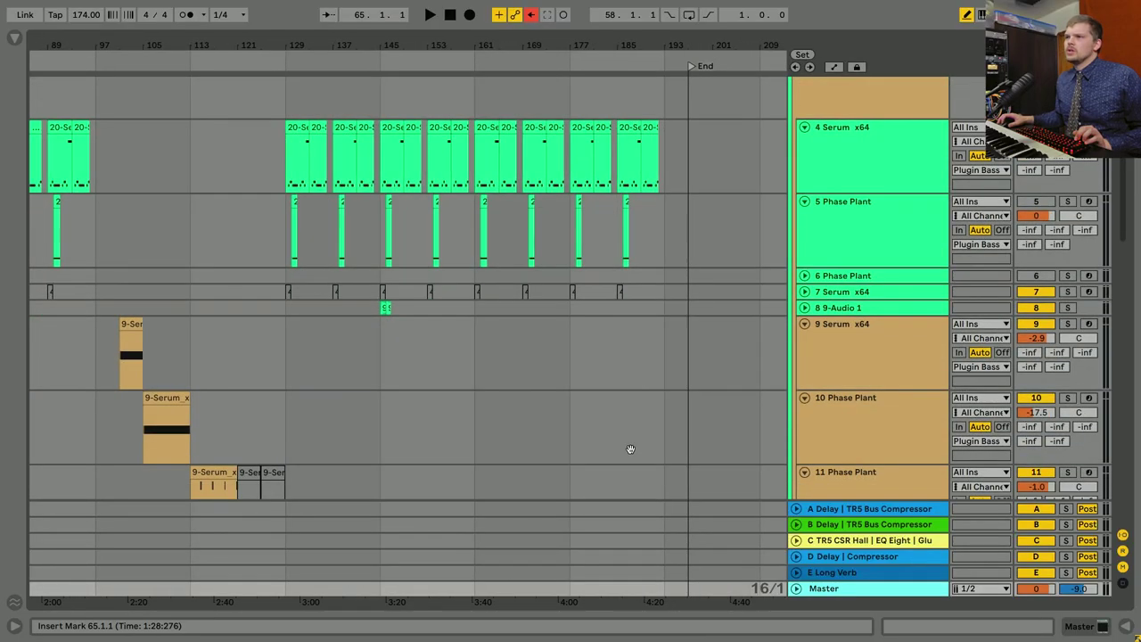
scroll(630, 448, down, 5)
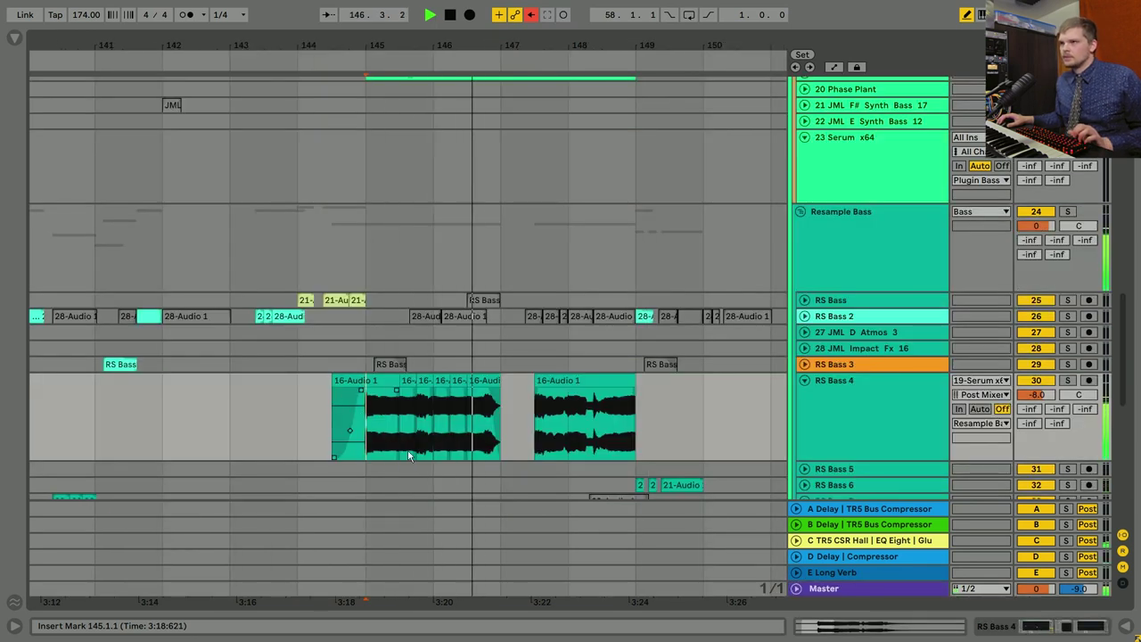
Play the track from 145.1.1 and follow the Resample Bass clips through bar 151.
scroll(615, 392, down, 5)
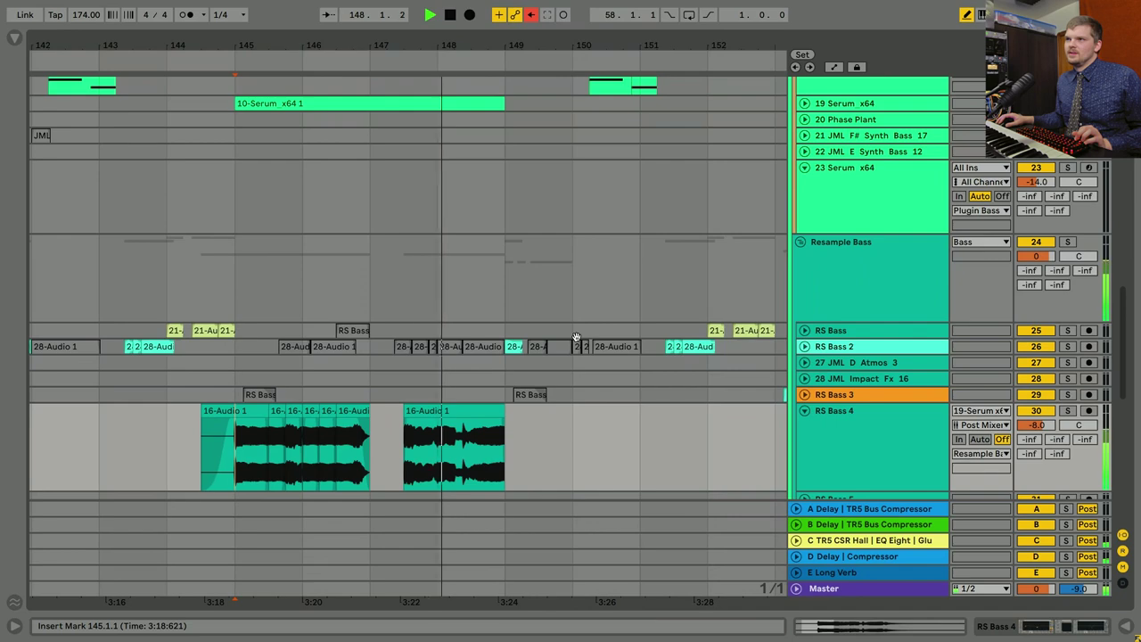
drag(639, 326, 402, 380)
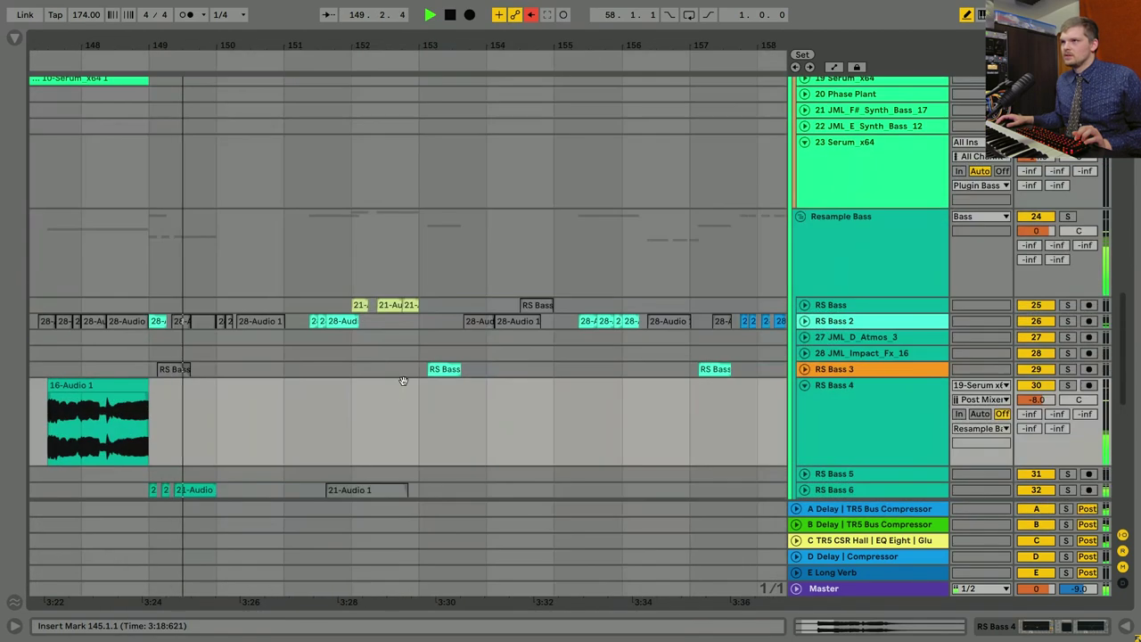
scroll(406, 380, down, 2)
scroll(422, 382, down, 3)
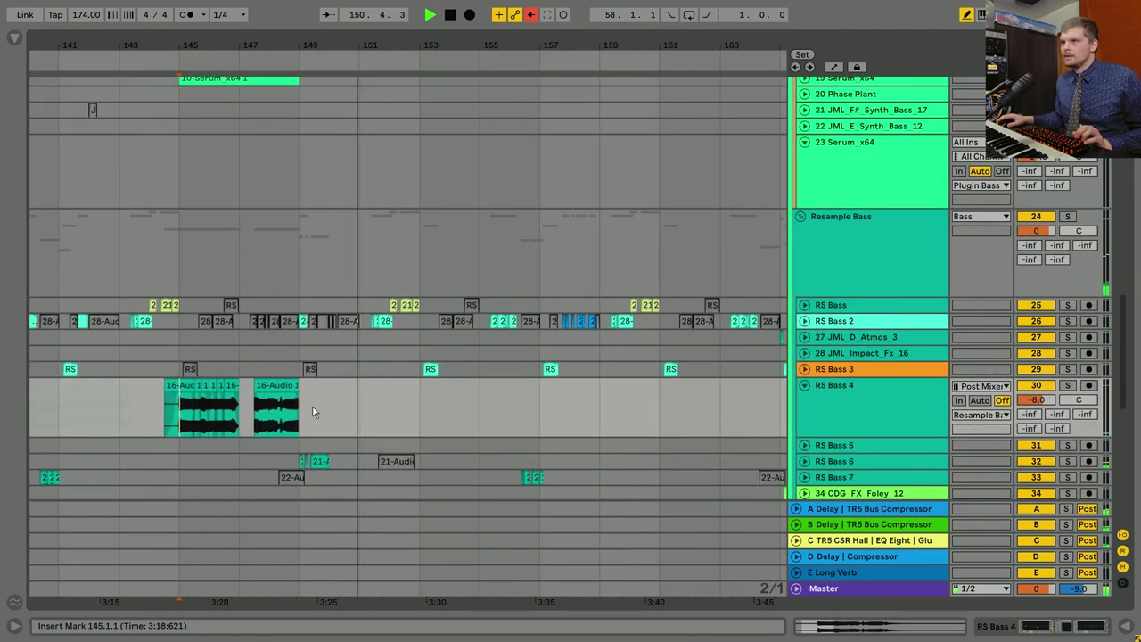
scroll(319, 417, up, 3)
scroll(358, 411, up, 2)
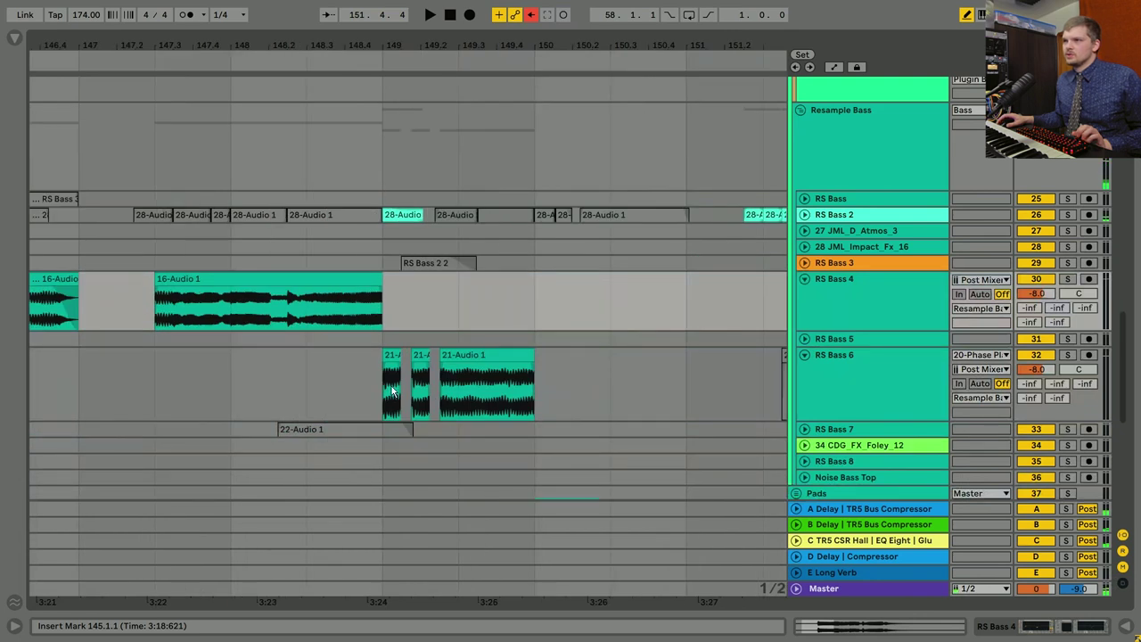
Solo RS Bass 6 and play its clips from 149.1.1.
click(393, 390)
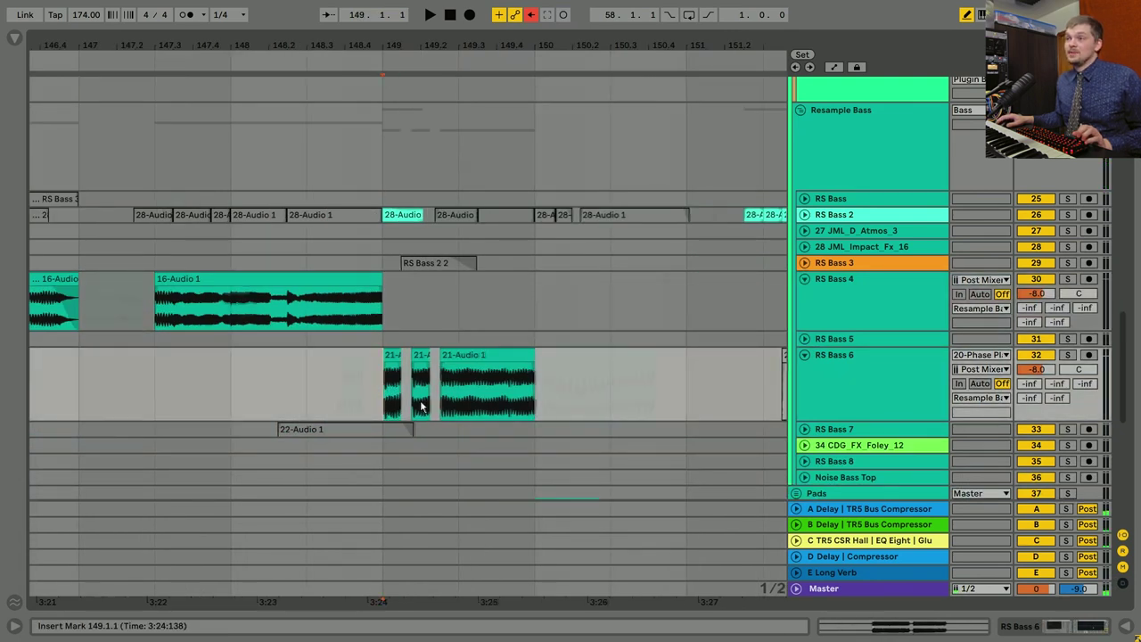
scroll(437, 406, up, 3)
click(1067, 355)
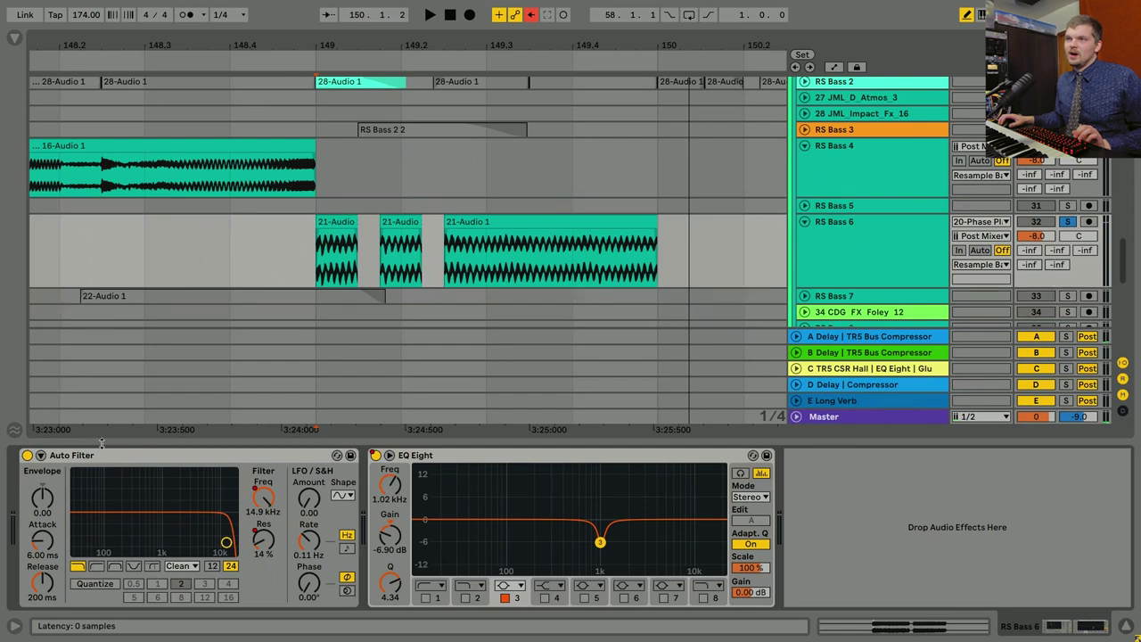
Audition RS Bass 6 from 149.1.1 with its Auto Filter switched off, and switch the filter back on.
click(27, 456)
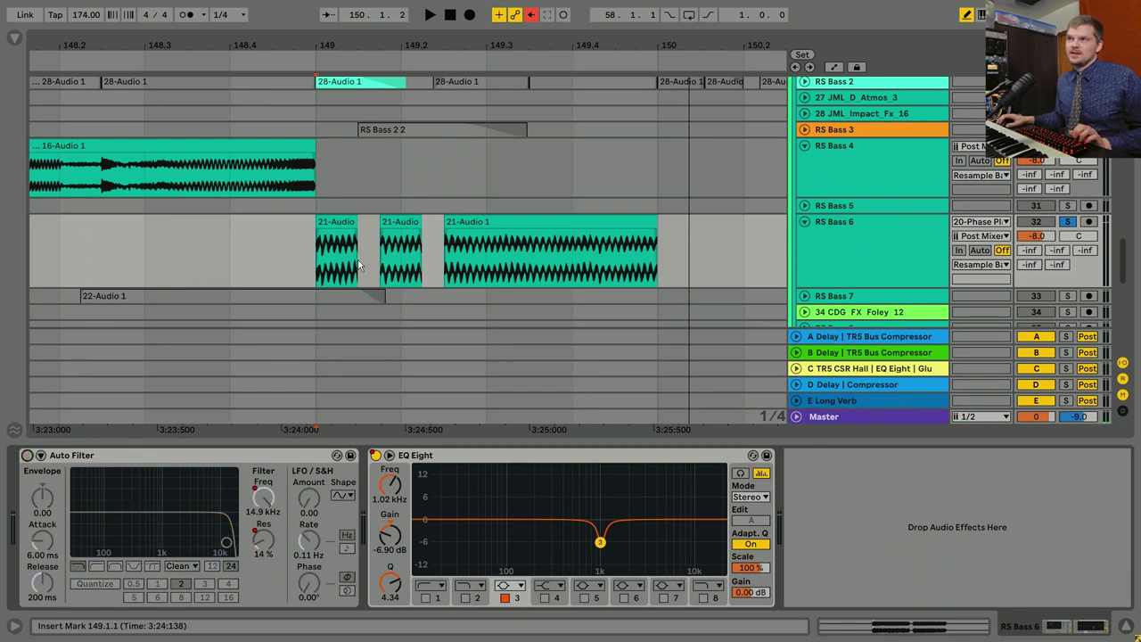
key(space)
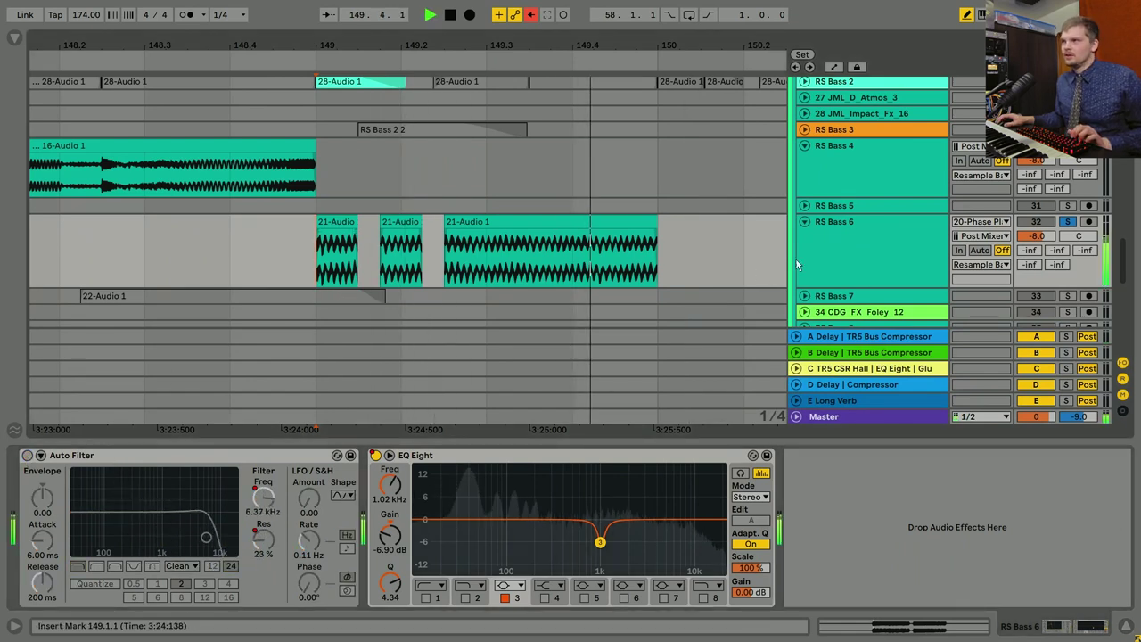
key(space)
click(869, 239)
click(28, 456)
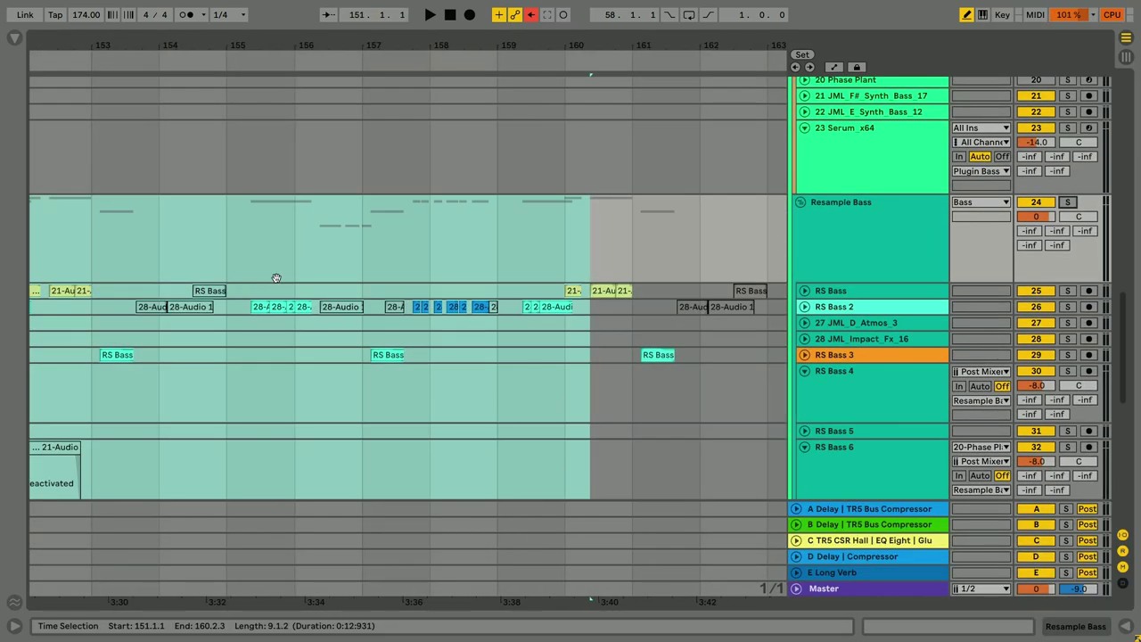
Play the full bass section from 169.1.1 and examine the RS Bass 3 and RS Bass 4 clips there.
scroll(476, 331, down, 5)
scroll(337, 383, up, 5)
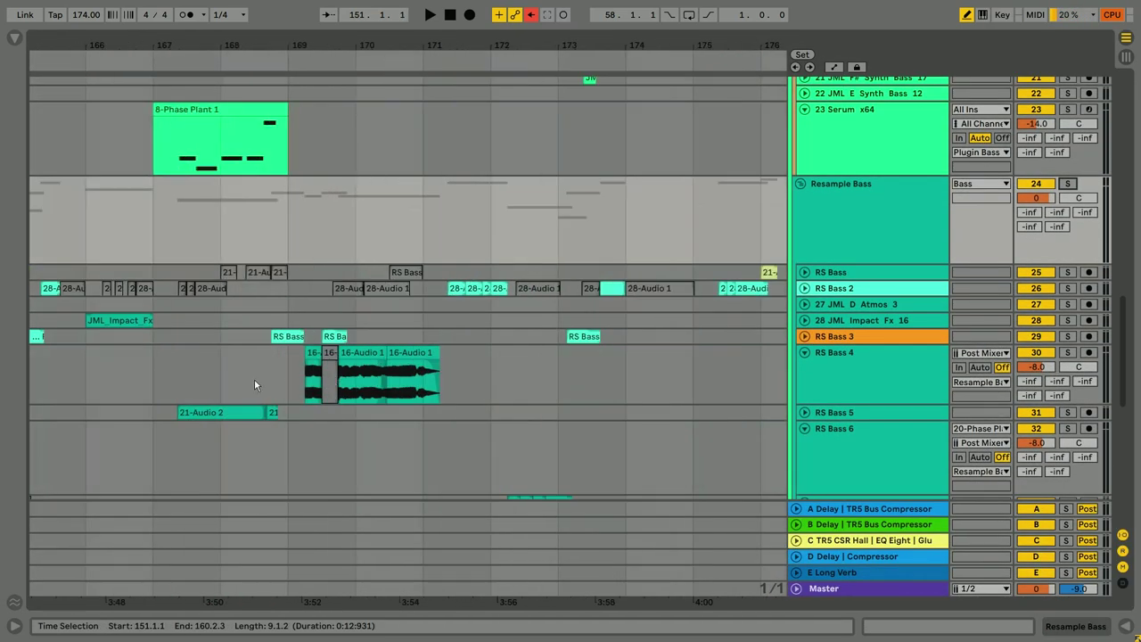
click(276, 385)
scroll(294, 392, left, 3)
scroll(328, 407, up, 2)
key(space)
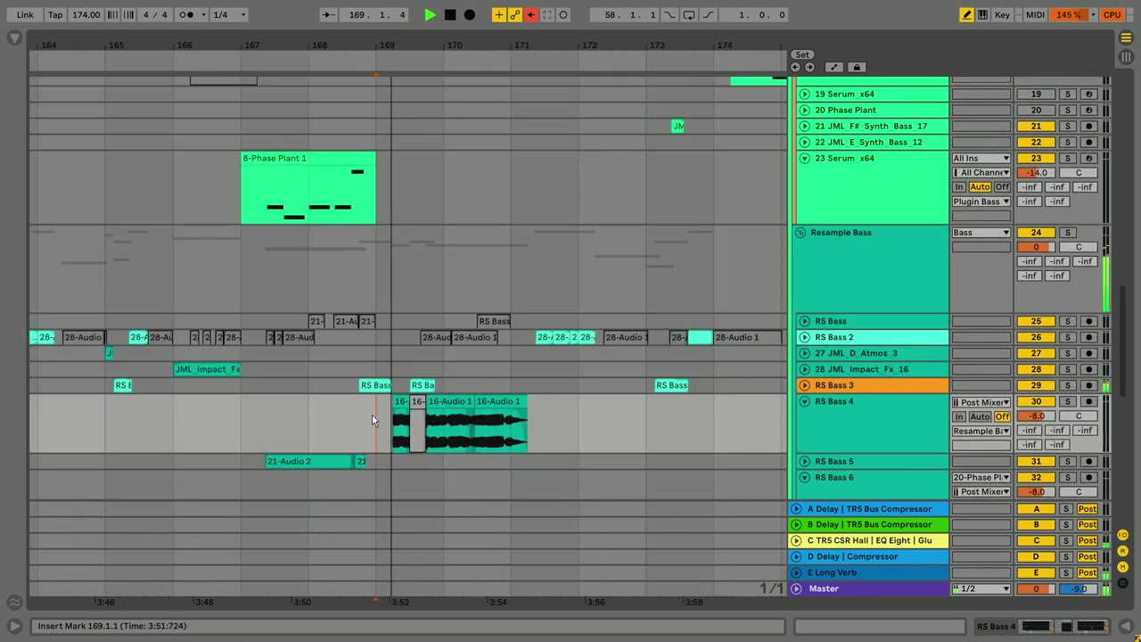
drag(613, 456, 655, 381)
scroll(432, 382, up, 4)
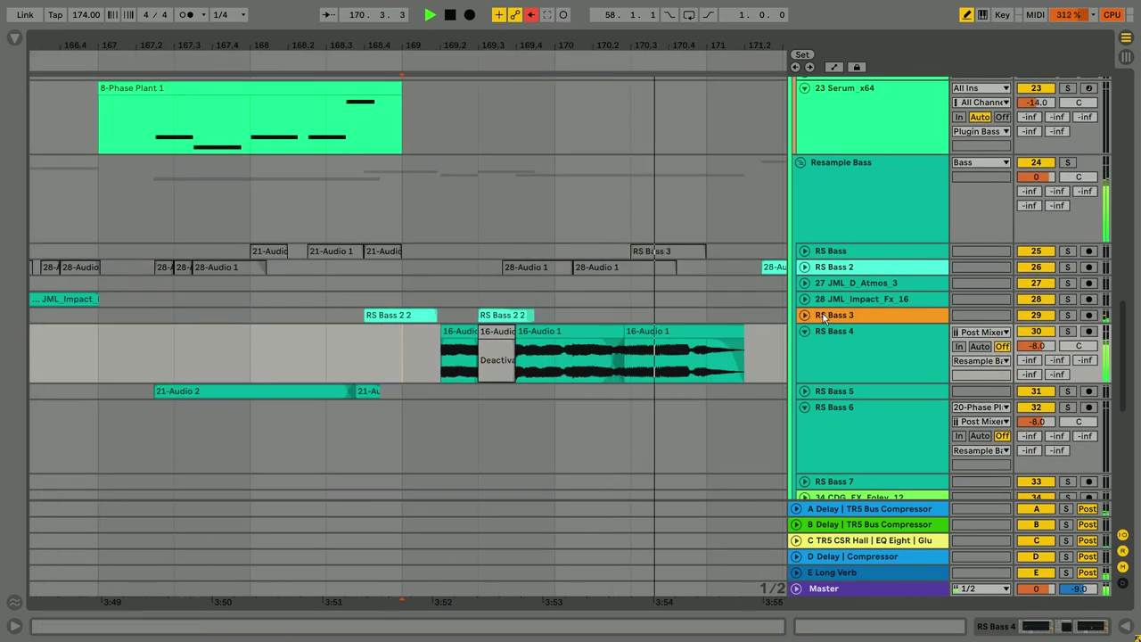
key(space)
Unfold RS Bass 3, solo it, and play its RS Bass 2 2 clips around bar 169.
click(805, 315)
scroll(532, 350, left, 3)
scroll(532, 351, down, 1)
click(455, 352)
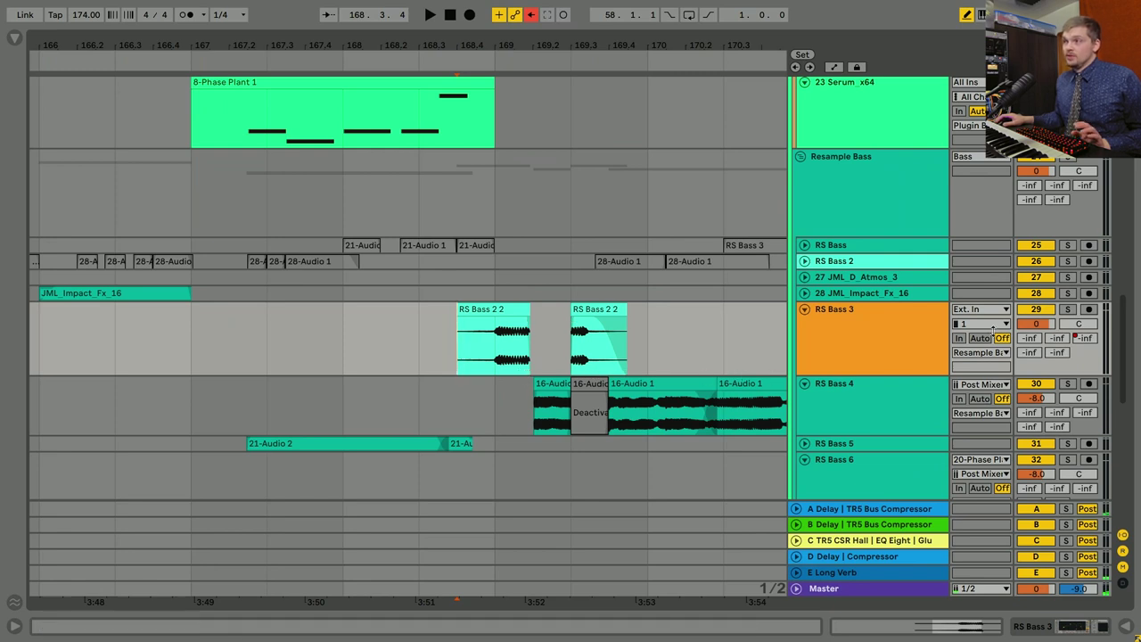
drag(665, 89, 704, 219)
click(1069, 160)
key(space)
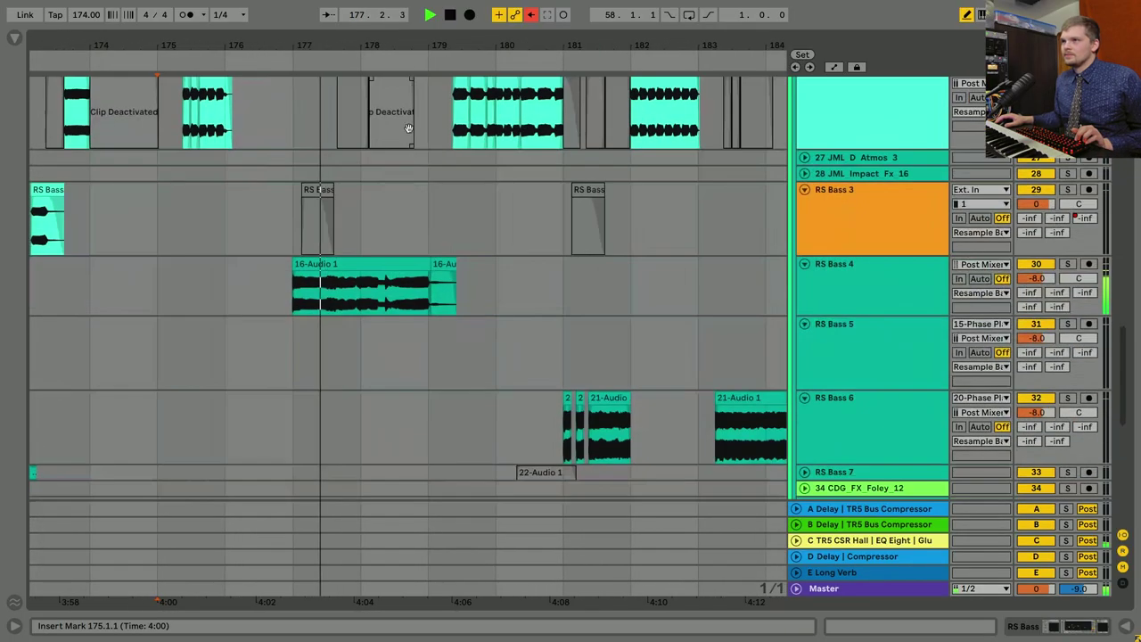
Examine the resampled and plugin bass clips across bars 173 to 187 during playback.
drag(577, 247, 221, 249)
drag(417, 284, 383, 380)
scroll(393, 343, down, 3)
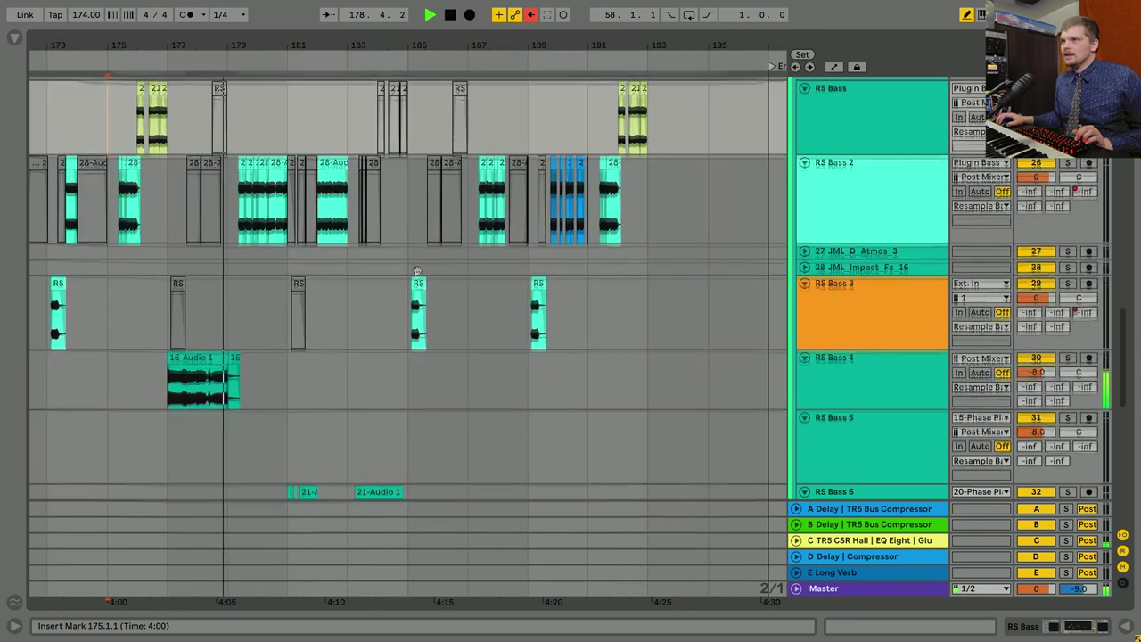
drag(416, 275, 594, 489)
drag(605, 360, 661, 593)
scroll(576, 402, up, 3)
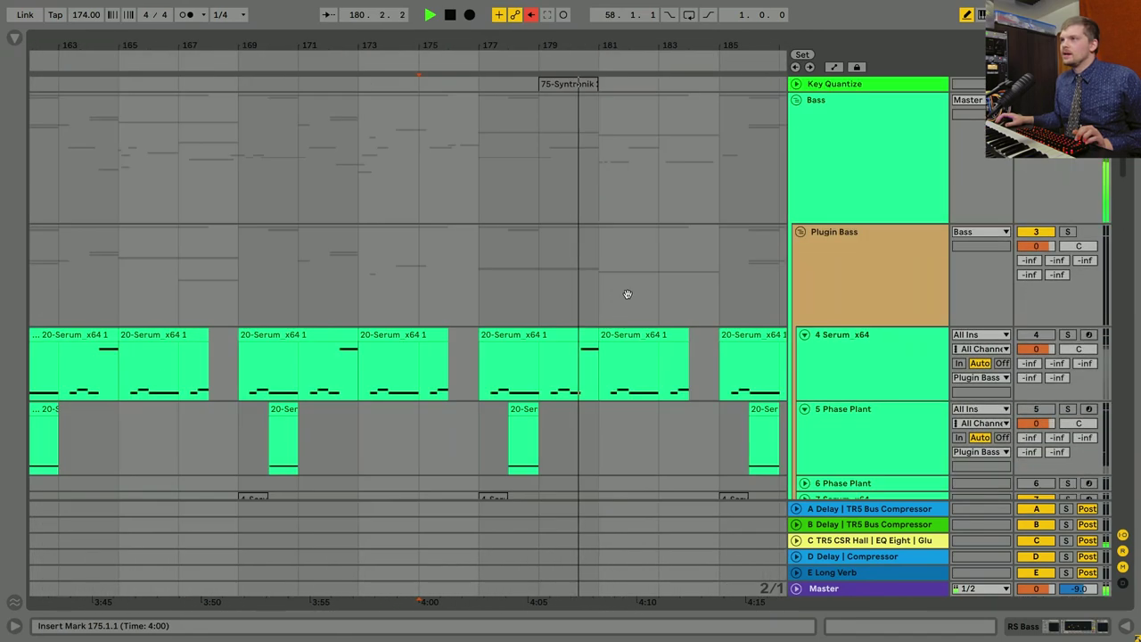
scroll(438, 338, down, 8)
scroll(450, 264, down, 5)
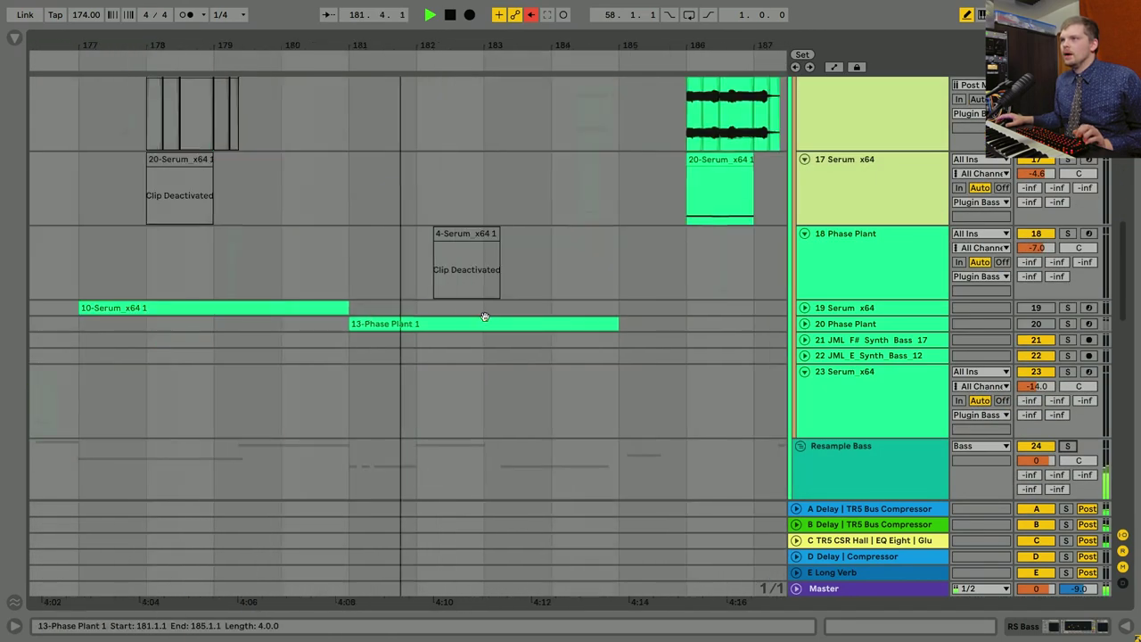
scroll(507, 154, down, 3)
scroll(507, 153, down, 4)
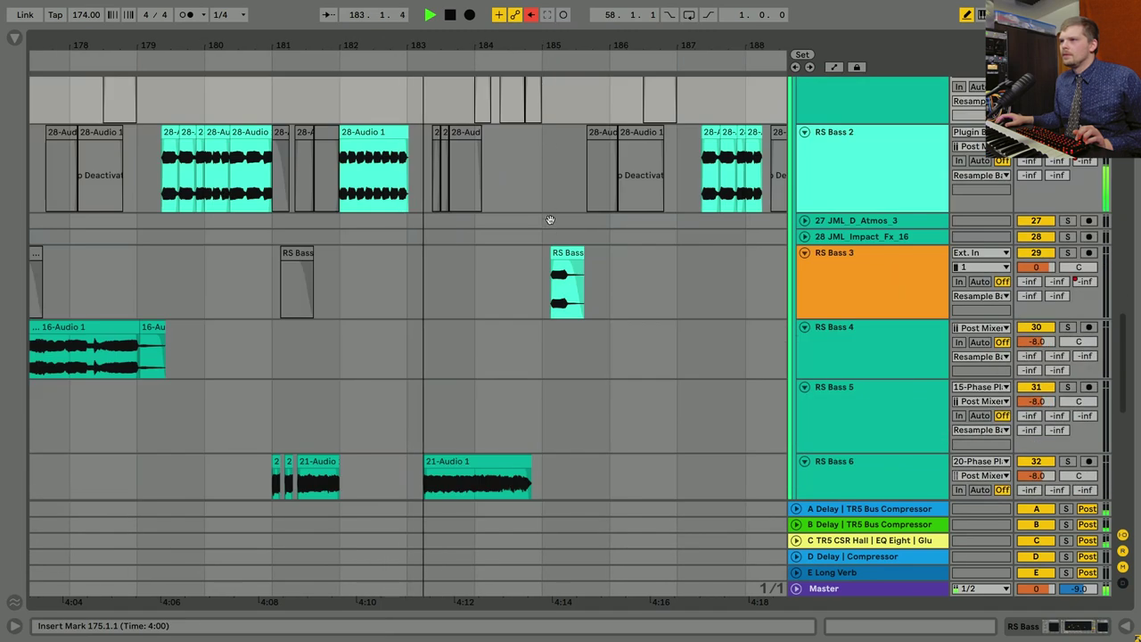
scroll(542, 265, down, 3)
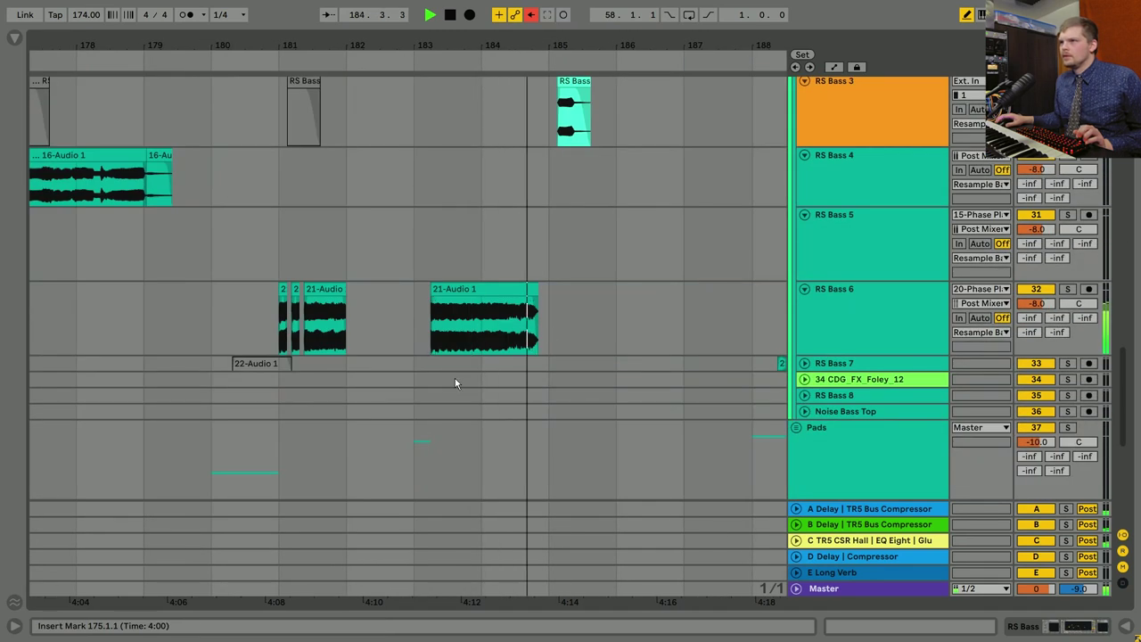
Solo RS Bass 6, play it from 183.1.1, and inspect its effects chain and the 21-Audio 1 clip's settings.
scroll(455, 378, up, 3)
key(space)
click(370, 254)
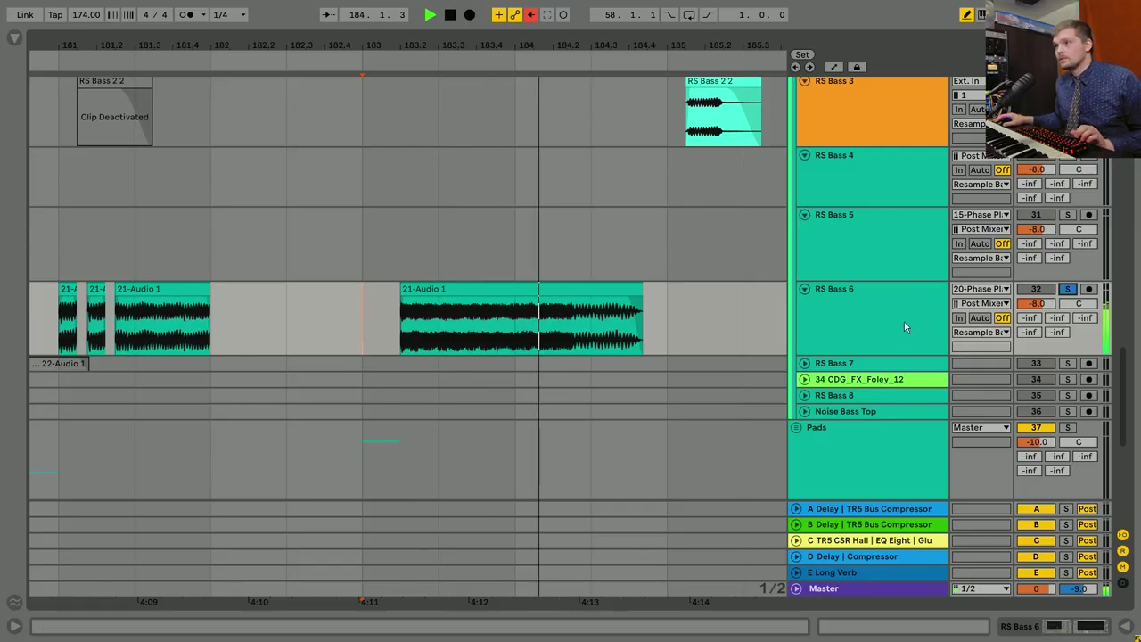
click(904, 322)
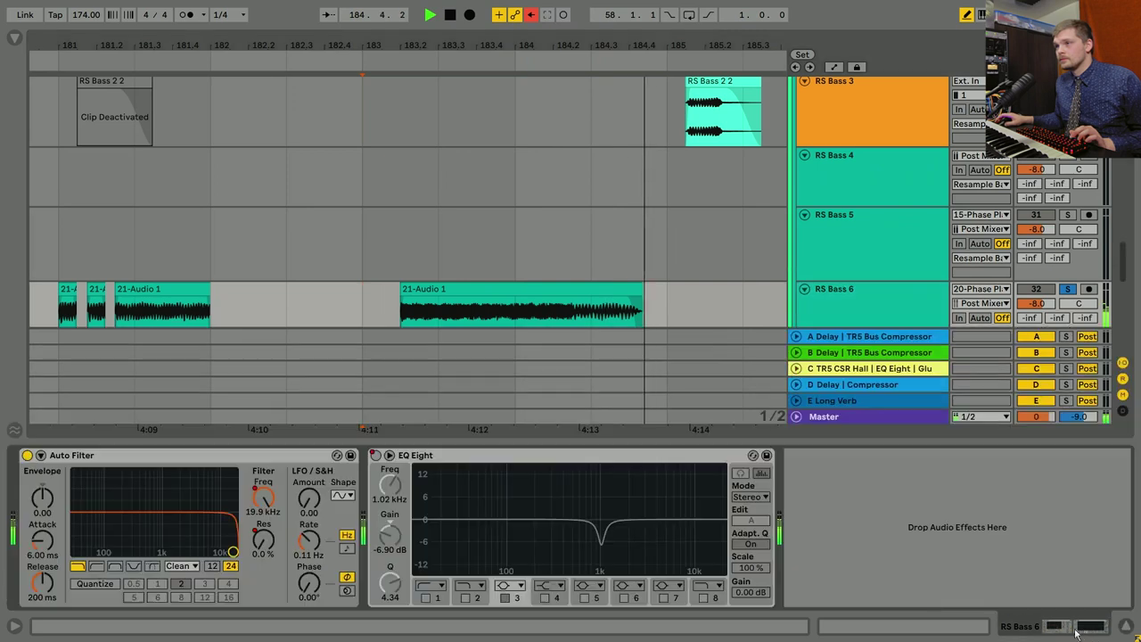
scroll(569, 283, down, 3)
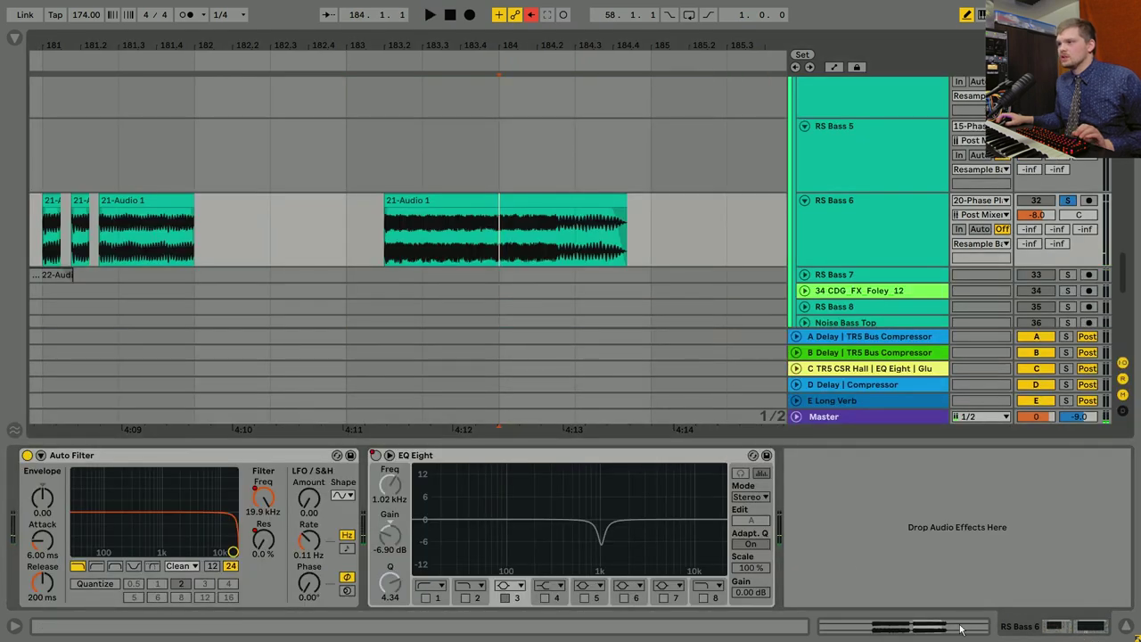
key(shift+Tab)
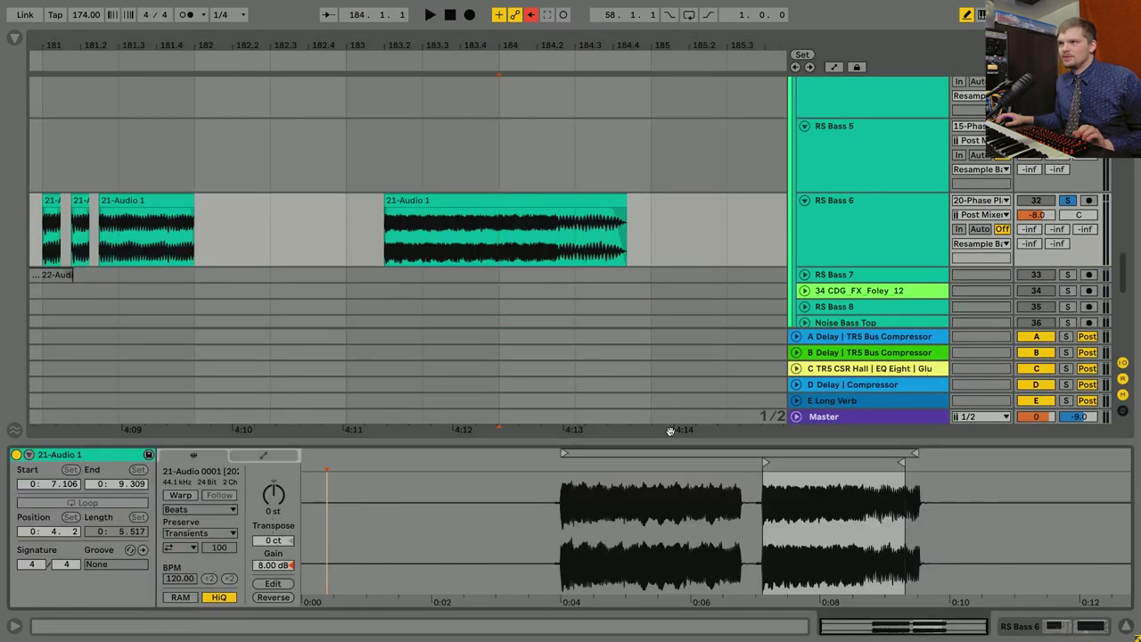
Audition the soloed RK_175_Amen7 break from 183.1.1 and unfold its track to show the chopped clips.
drag(672, 438, 671, 544)
drag(624, 183, 598, 497)
drag(586, 235, 567, 509)
click(805, 256)
click(347, 301)
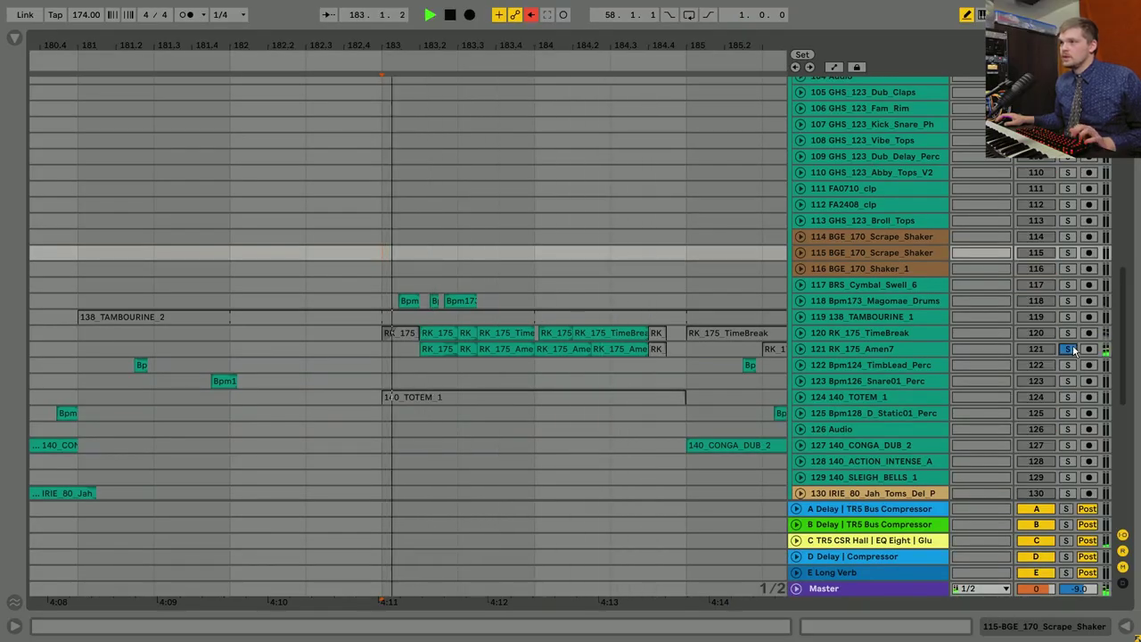
click(801, 349)
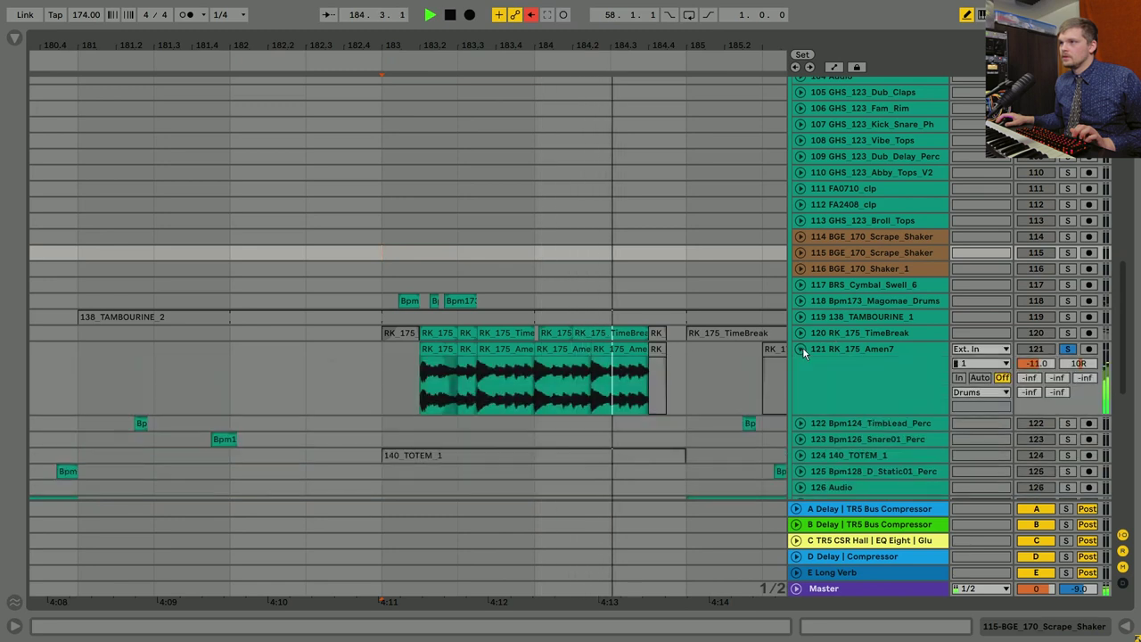
key(space)
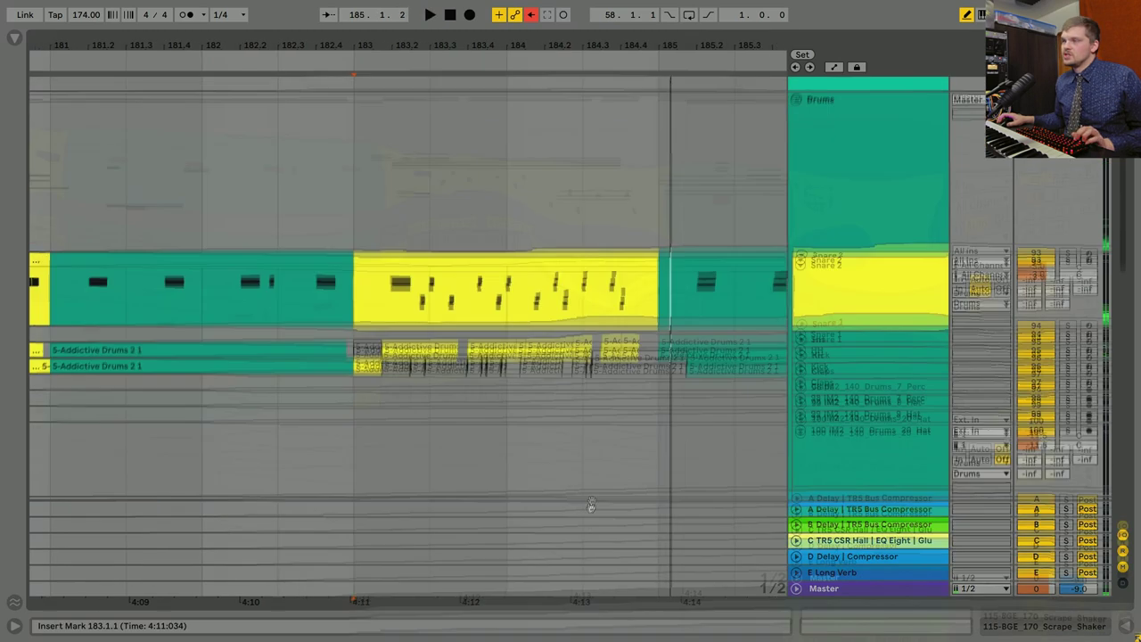
Solo the Drums group and play its fill from bar 183.
drag(651, 209, 639, 291)
scroll(639, 291, up, 2)
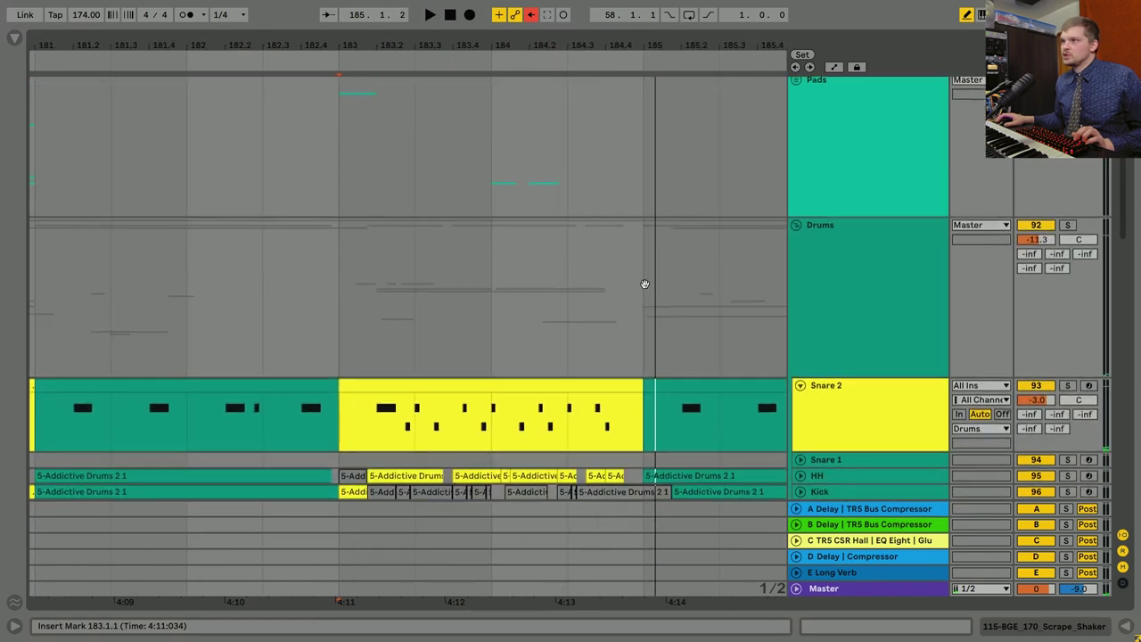
click(1067, 223)
click(371, 345)
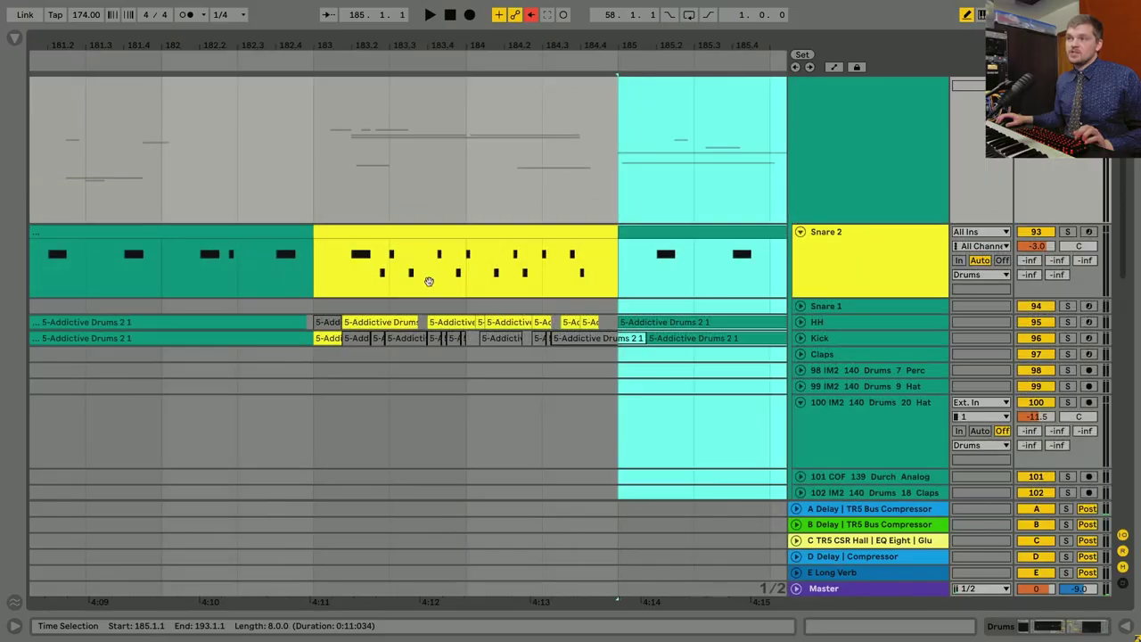
Audition Snare 2 in solo from 184.1.1 and HH in solo from 183.1.1, and unfold HH.
click(428, 282)
click(1066, 231)
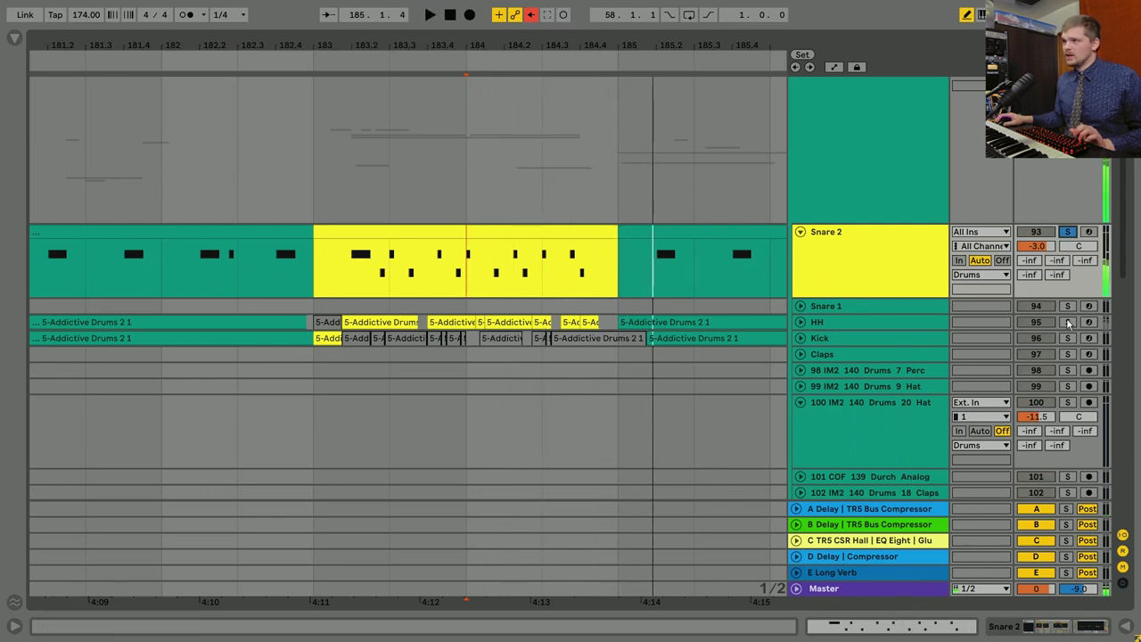
click(323, 314)
key(space)
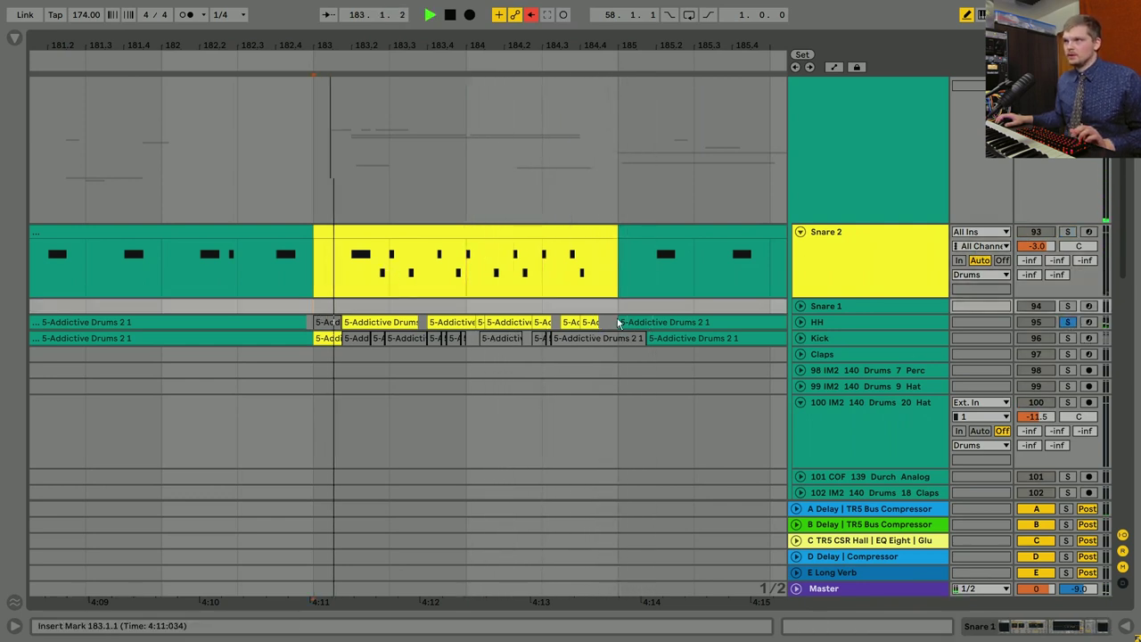
click(800, 322)
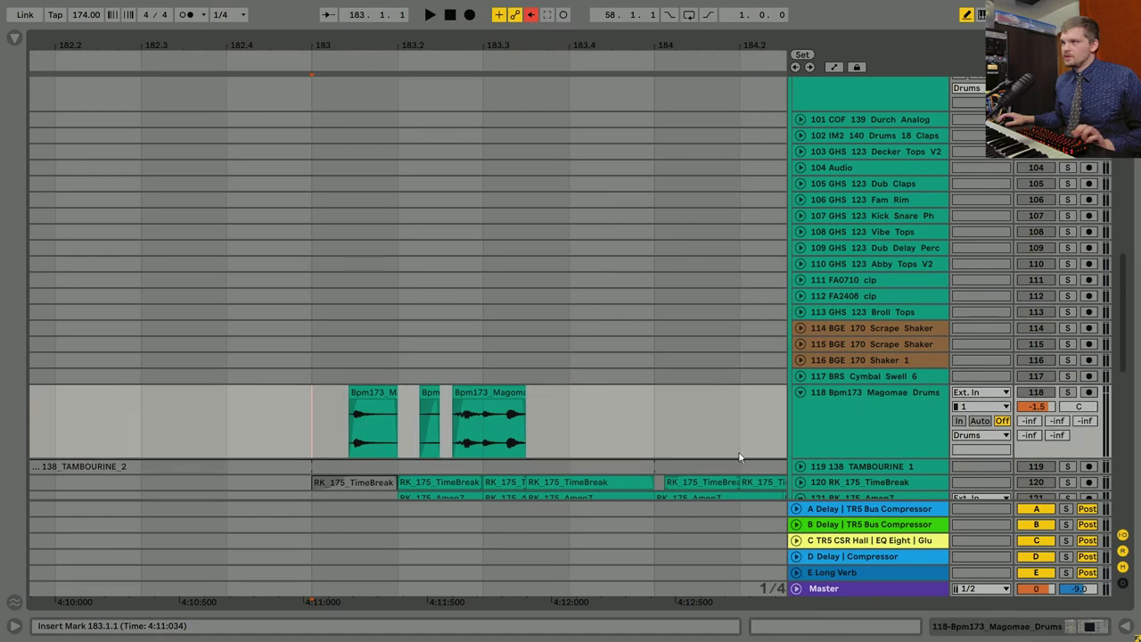
Play the Bpm173_Magomae_Drums clips in solo from 183.1.1 and take the track out of solo.
click(1067, 392)
key(space)
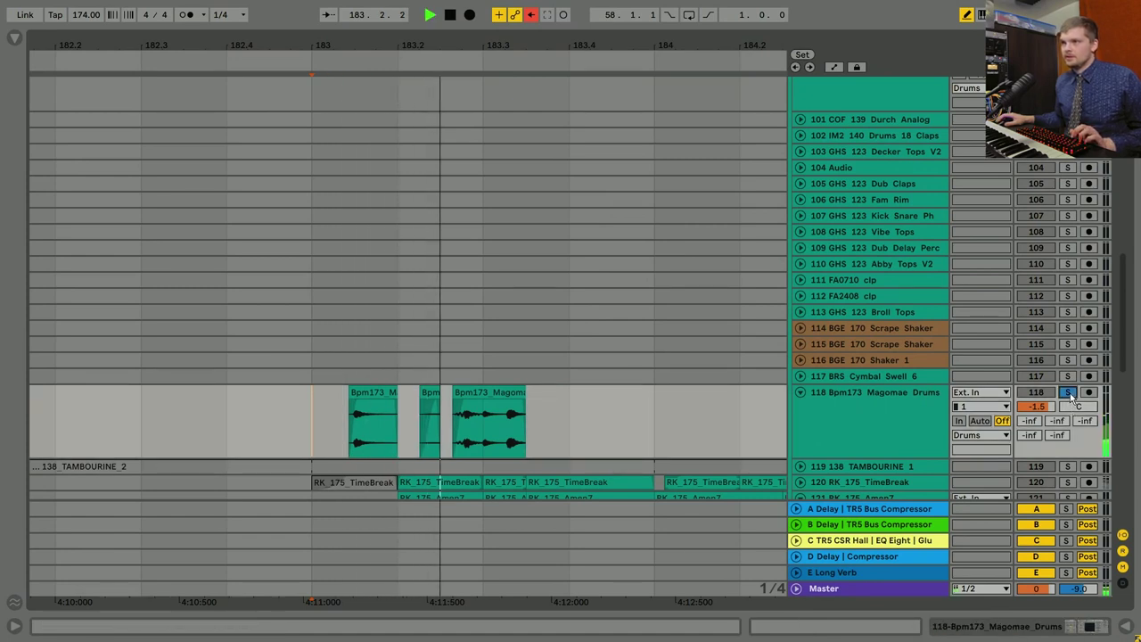
key(space)
click(1068, 394)
Play the IRIE_95_Tambourine hit in solo from 184.1.1, stop playback and take the track out of solo.
drag(470, 440, 416, 342)
scroll(360, 357, down, 3)
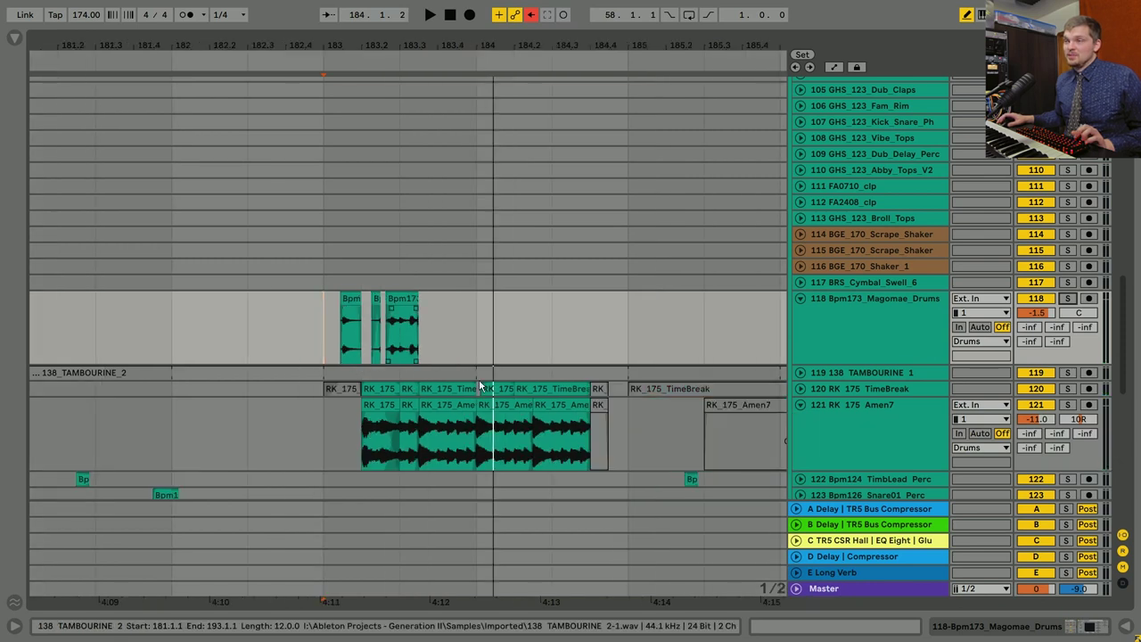
scroll(446, 361, down, 5)
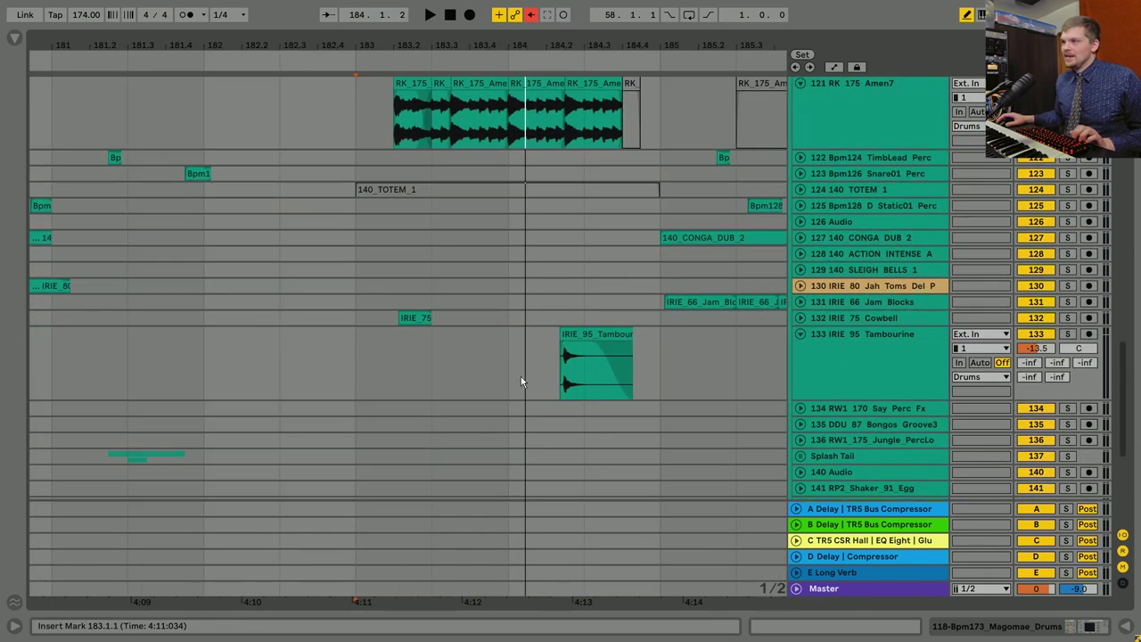
click(521, 381)
click(1067, 334)
key(space)
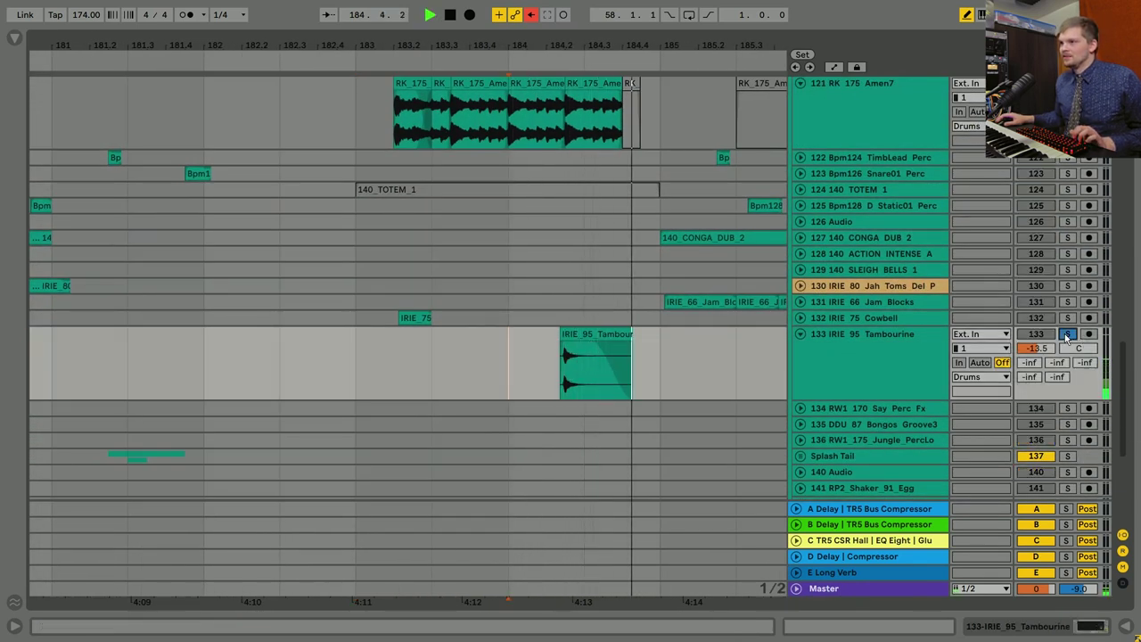
click(1067, 334)
key(space)
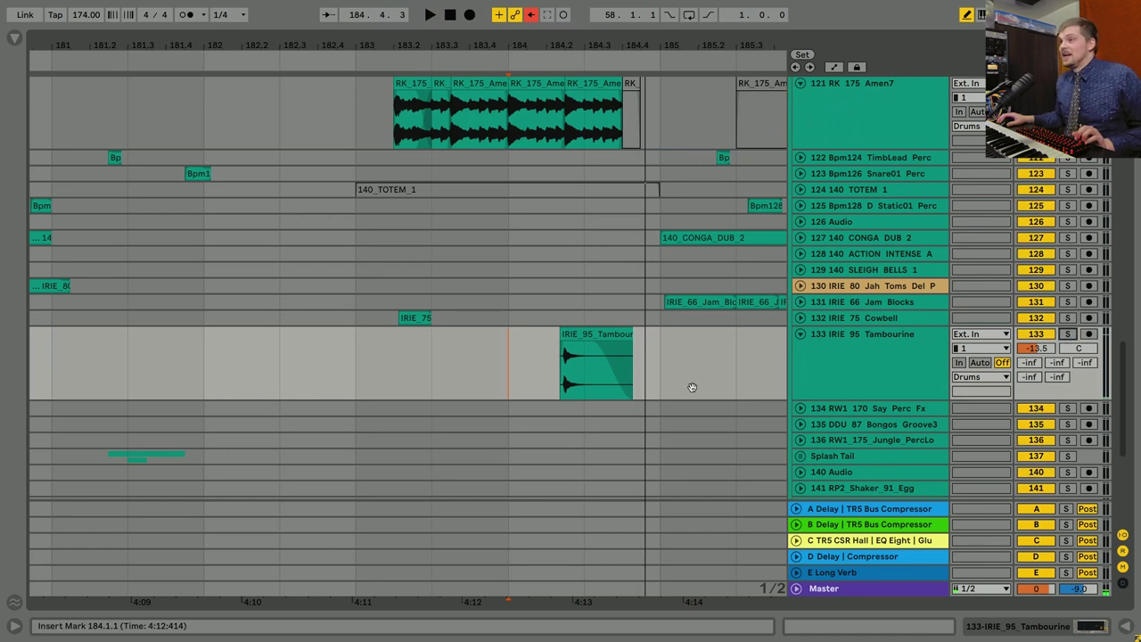
Select the IRIE_95_Tambourine clip and examine where its hit falls against the RK_175_Amen7 break.
drag(692, 387, 646, 458)
scroll(545, 440, up, 8)
scroll(452, 430, down, 3)
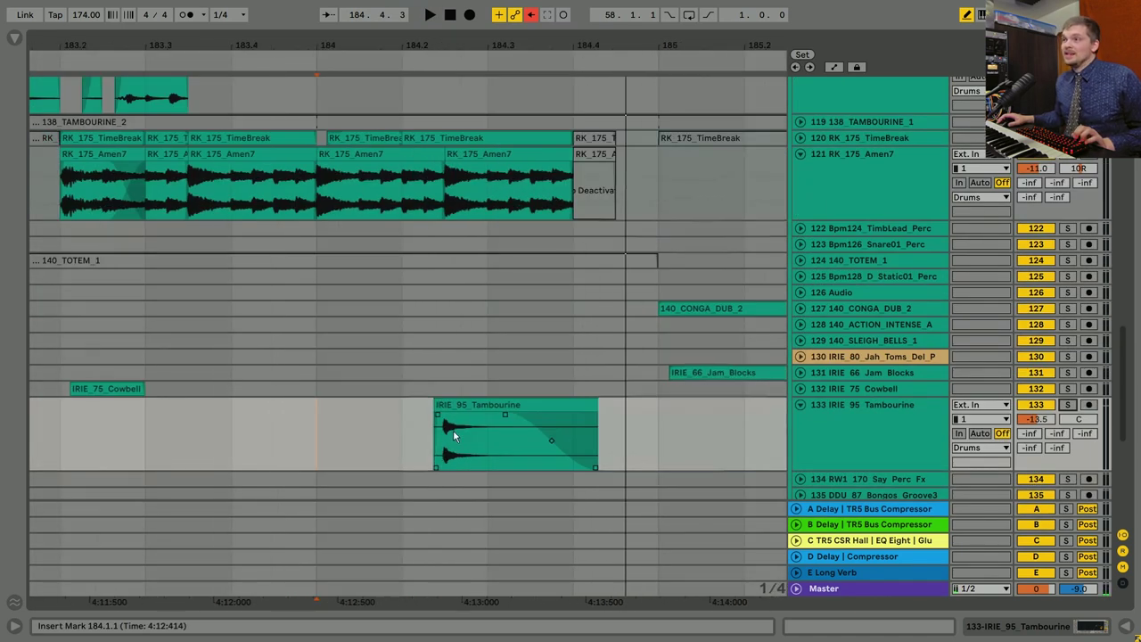
scroll(453, 429, up, 3)
click(431, 404)
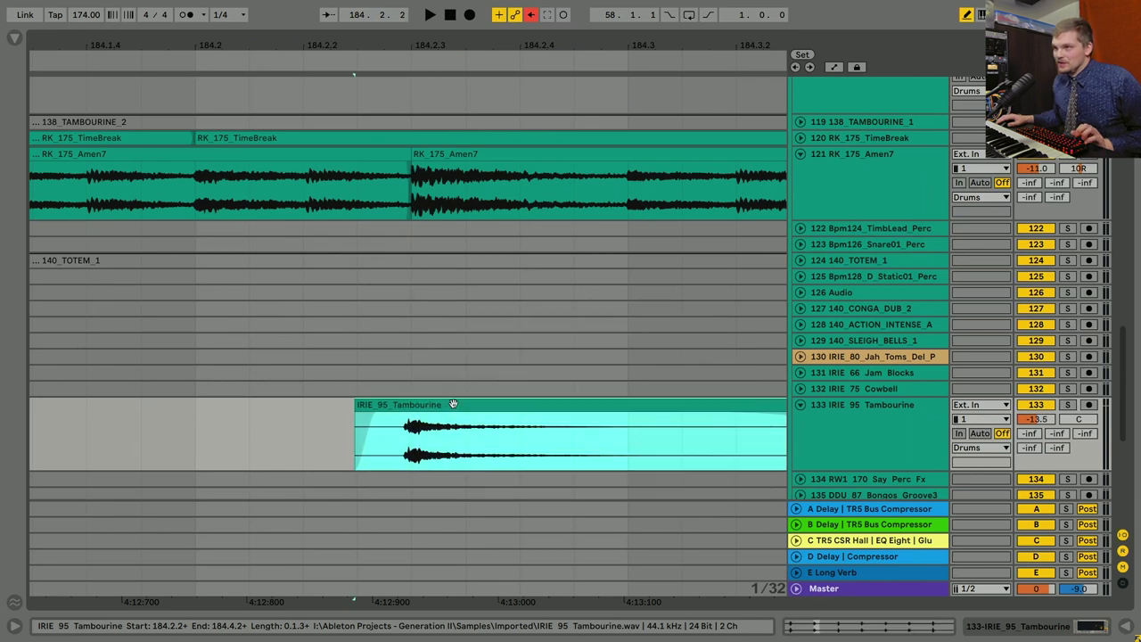
scroll(474, 403, down, 5)
click(430, 342)
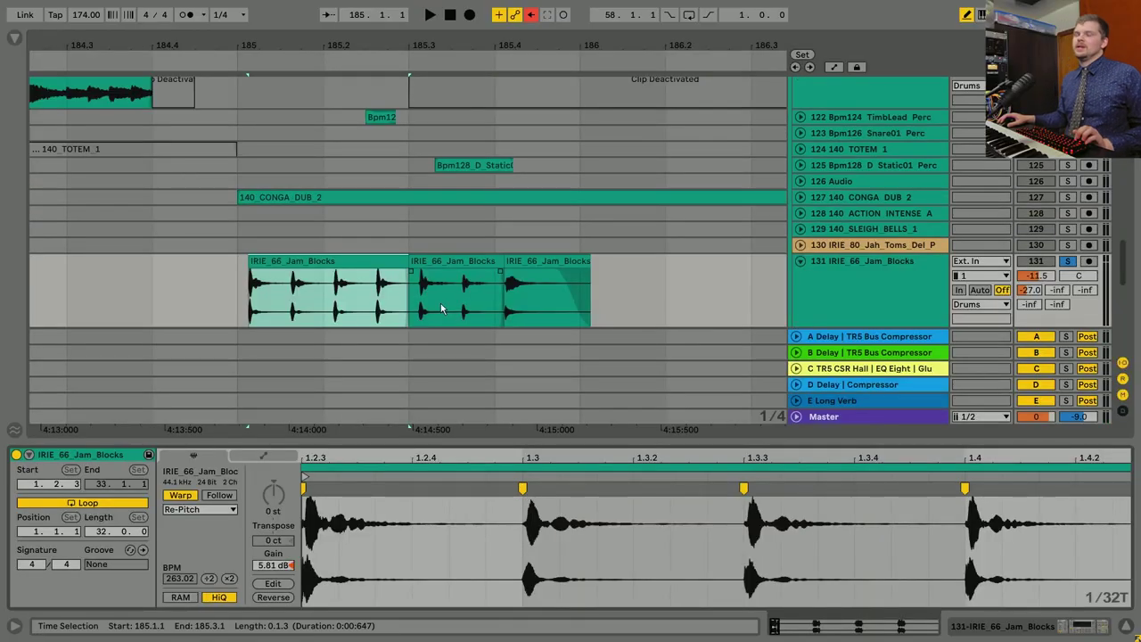
Set the insert mark at 185.1.1 on IRIE_66_Jam_Blocks, close its clip view and take the track out of solo.
scroll(440, 303, down, 3)
scroll(441, 303, left, 2)
click(276, 257)
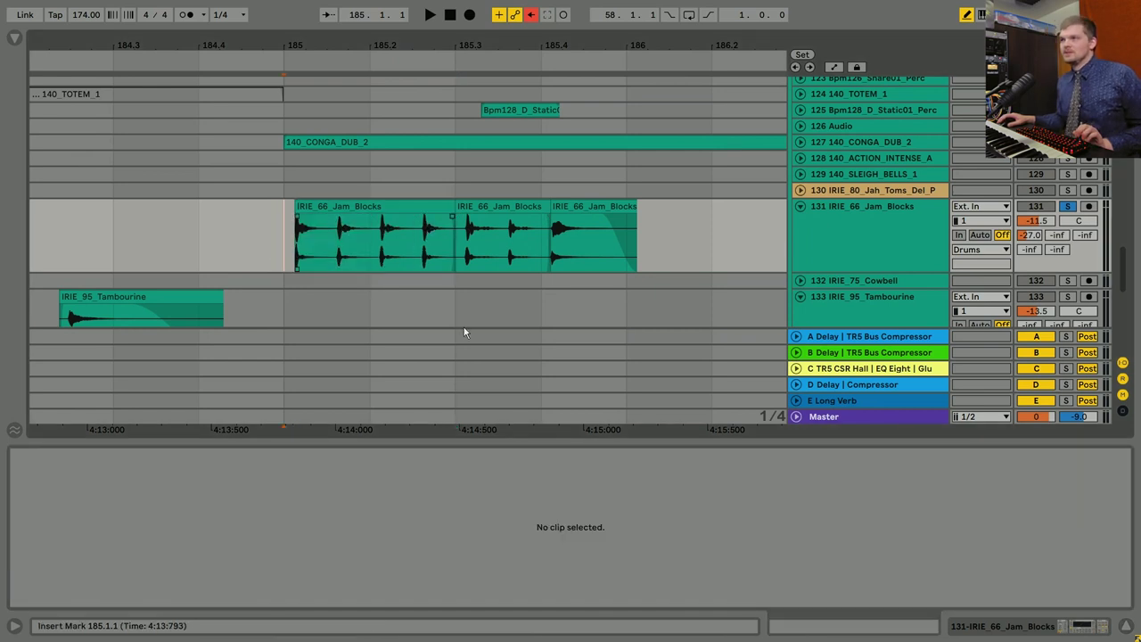
drag(652, 448, 658, 490)
scroll(641, 327, up, 5)
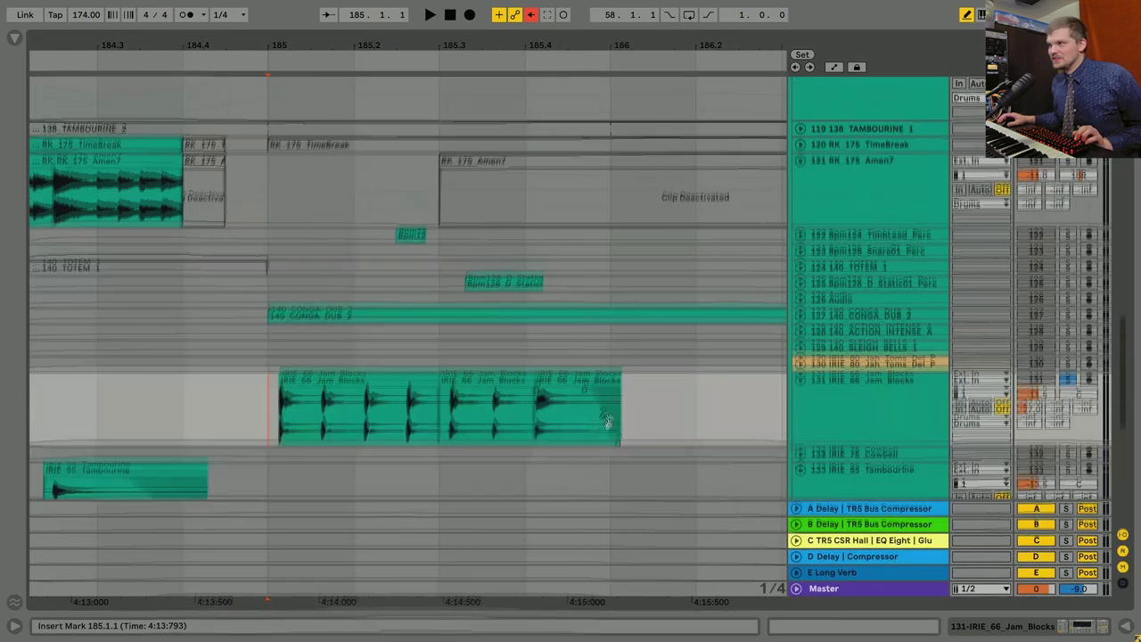
click(1069, 398)
Unfold and solo 140_CONGA_DUB_2, play it from 185.1.1, and select its clip starting there.
click(800, 332)
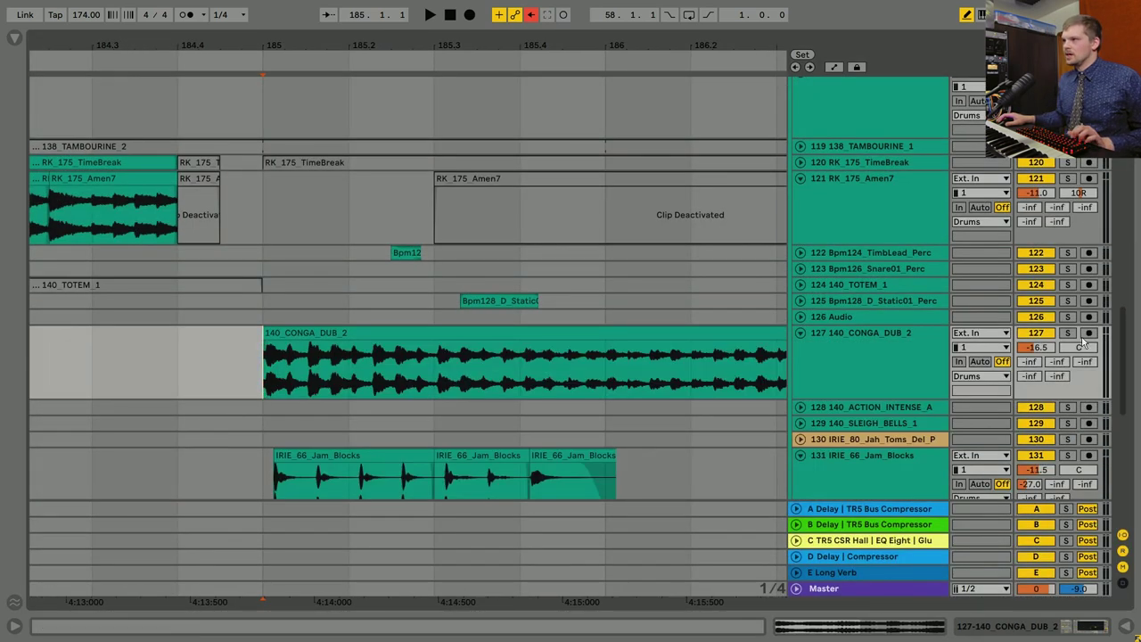
click(1067, 332)
scroll(588, 361, down, 5)
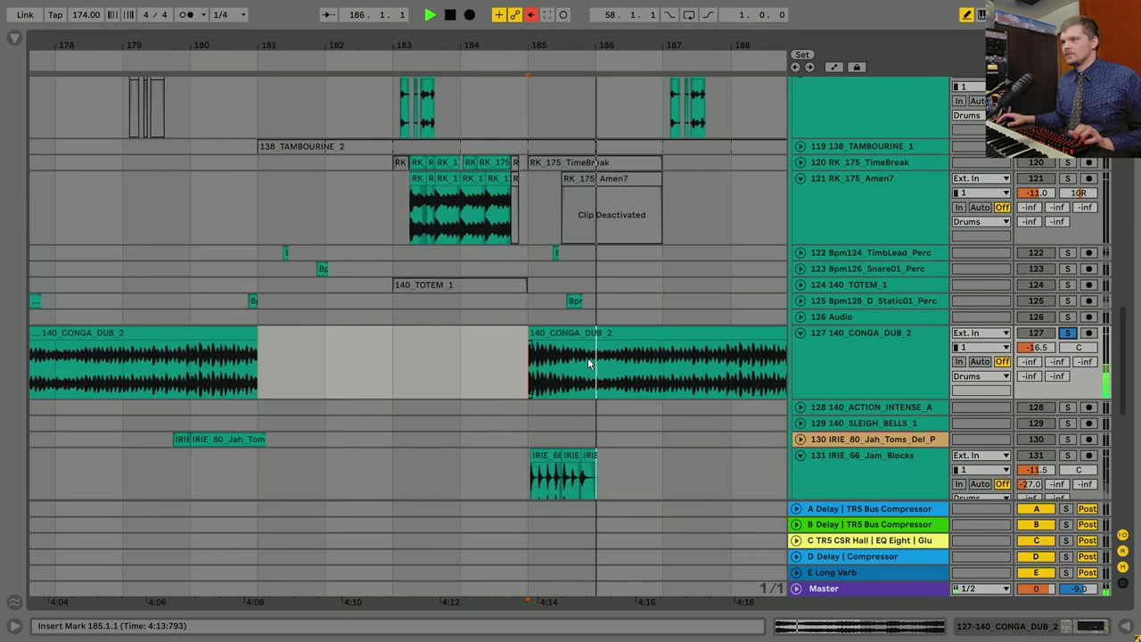
drag(677, 399, 711, 406)
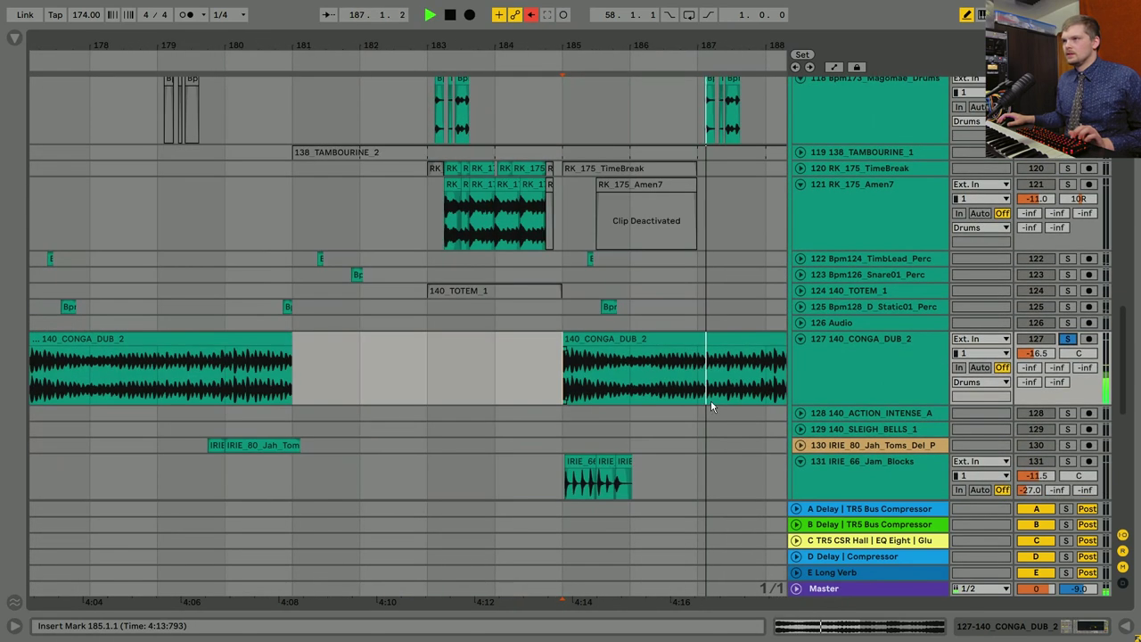
click(651, 338)
key(space)
Examine how the percussion clips are spread across bars 173 to 193 of the second drop.
drag(458, 315, 832, 284)
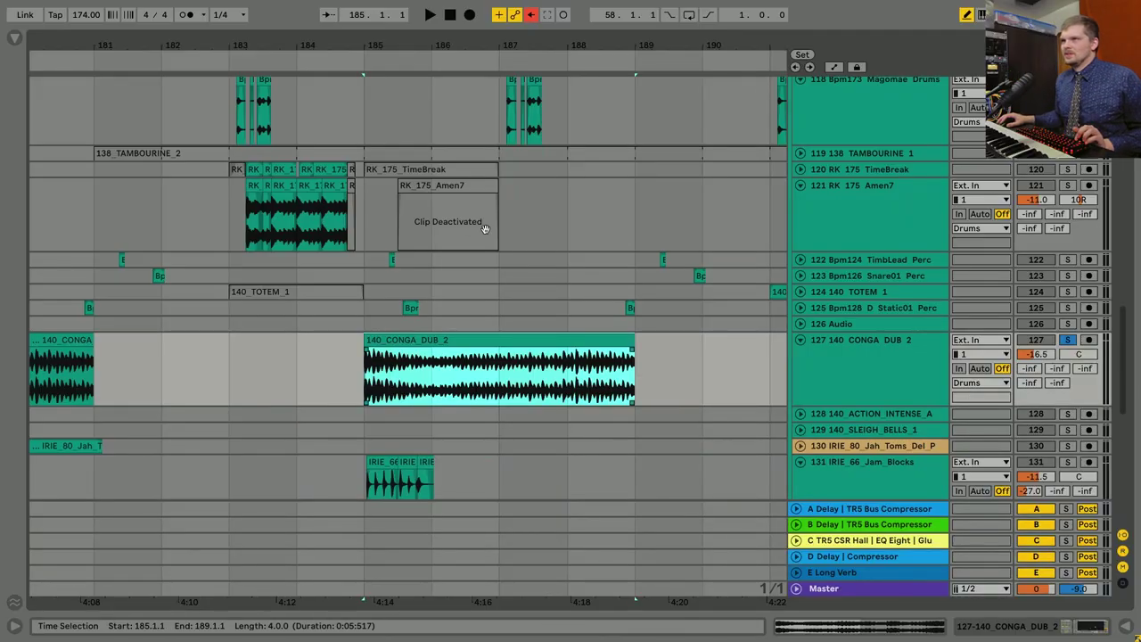
drag(486, 229, 606, 274)
scroll(420, 379, up, 5)
scroll(387, 396, down, 7)
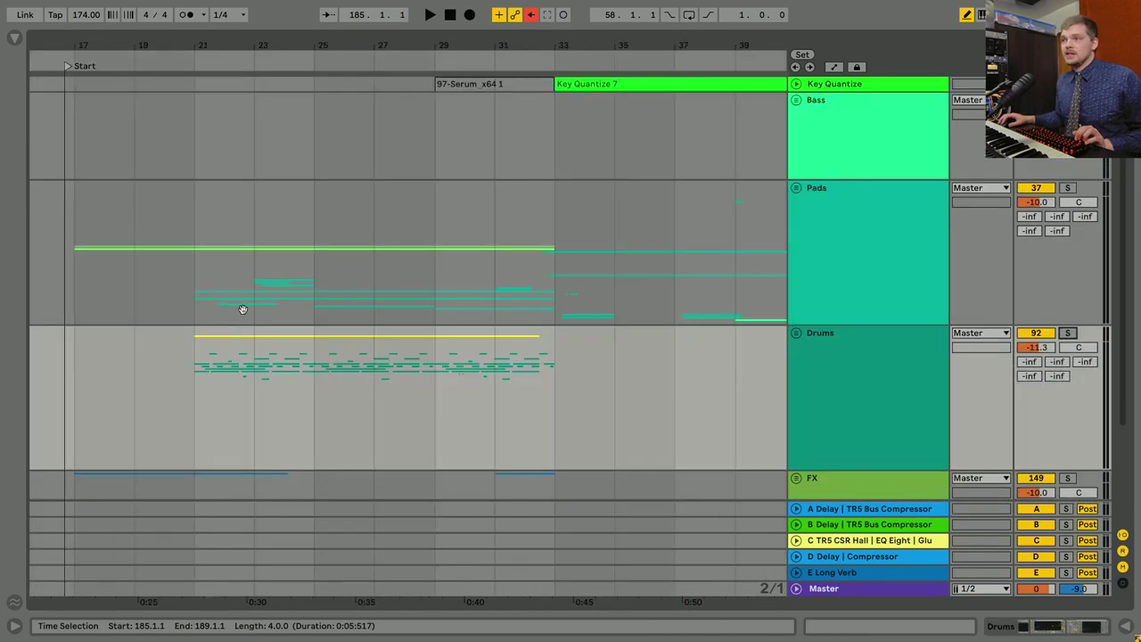
drag(242, 309, 229, 341)
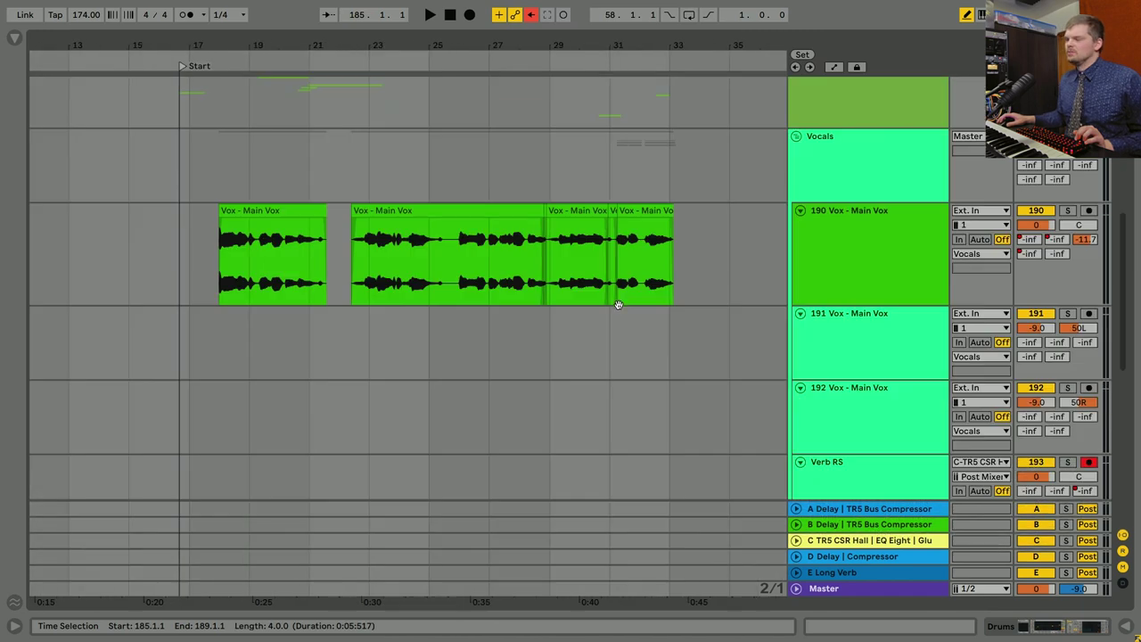
Unfold the Drums group and examine the intro's percussion, hi-hat and kick tracks from bar 21.
drag(600, 277, 694, 372)
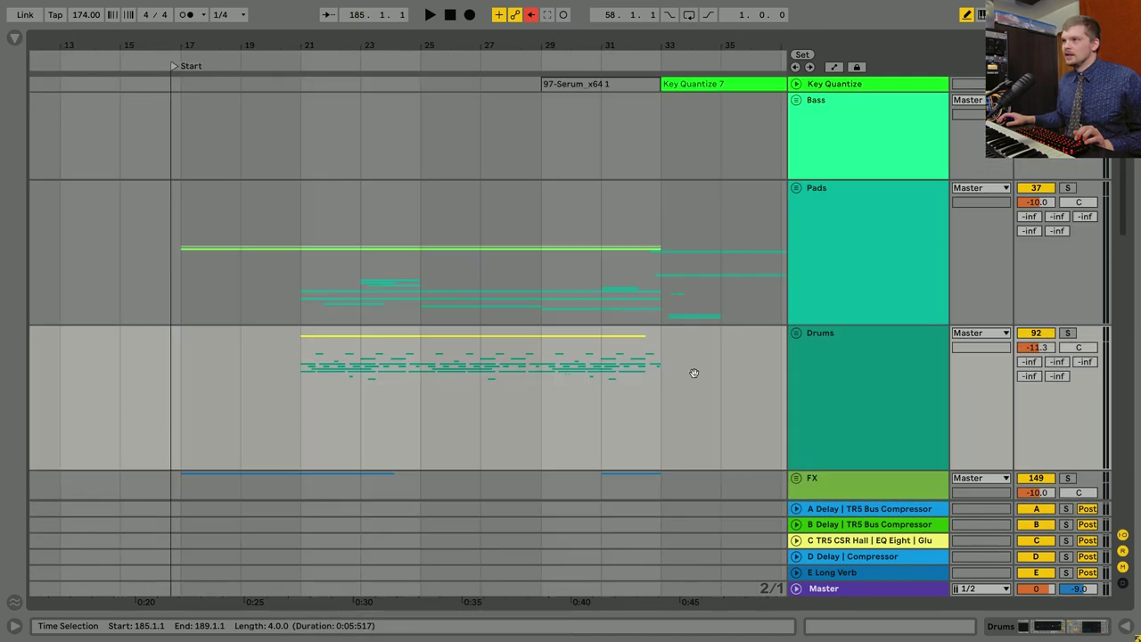
click(797, 334)
drag(615, 496, 595, 84)
drag(555, 476, 581, 230)
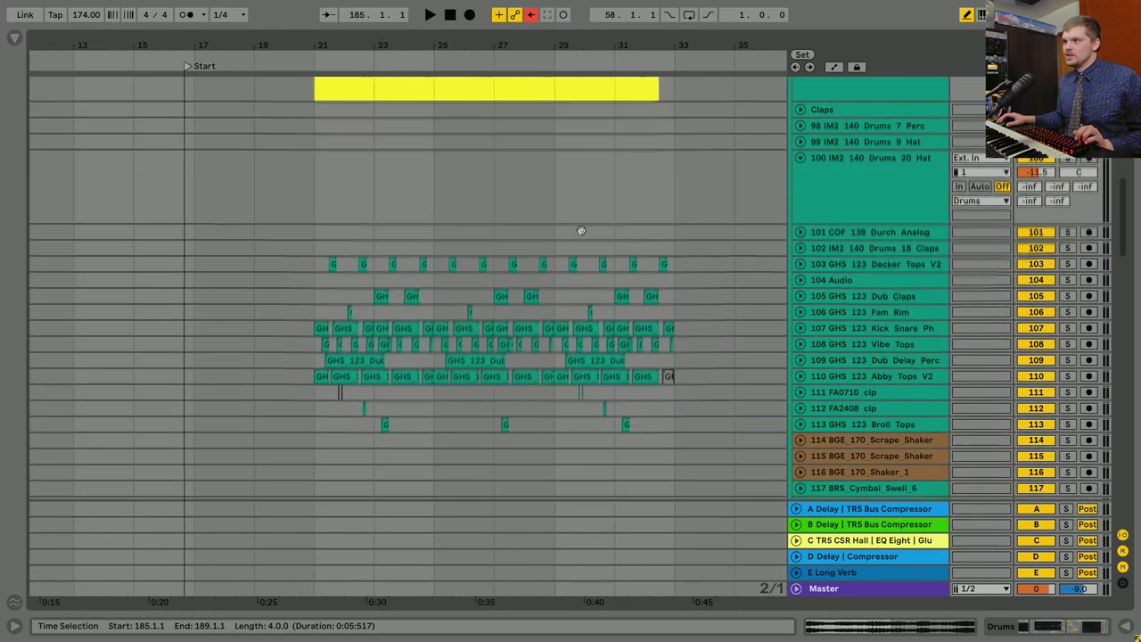
scroll(378, 380, up, 5)
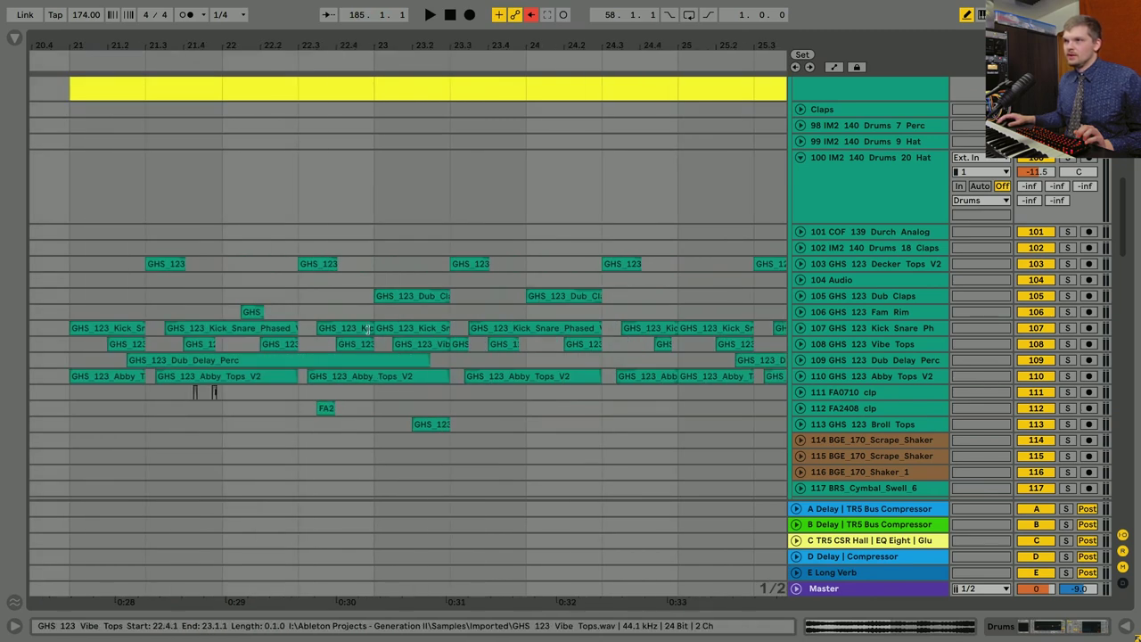
drag(367, 330, 554, 329)
drag(324, 262, 333, 428)
drag(642, 125, 625, 393)
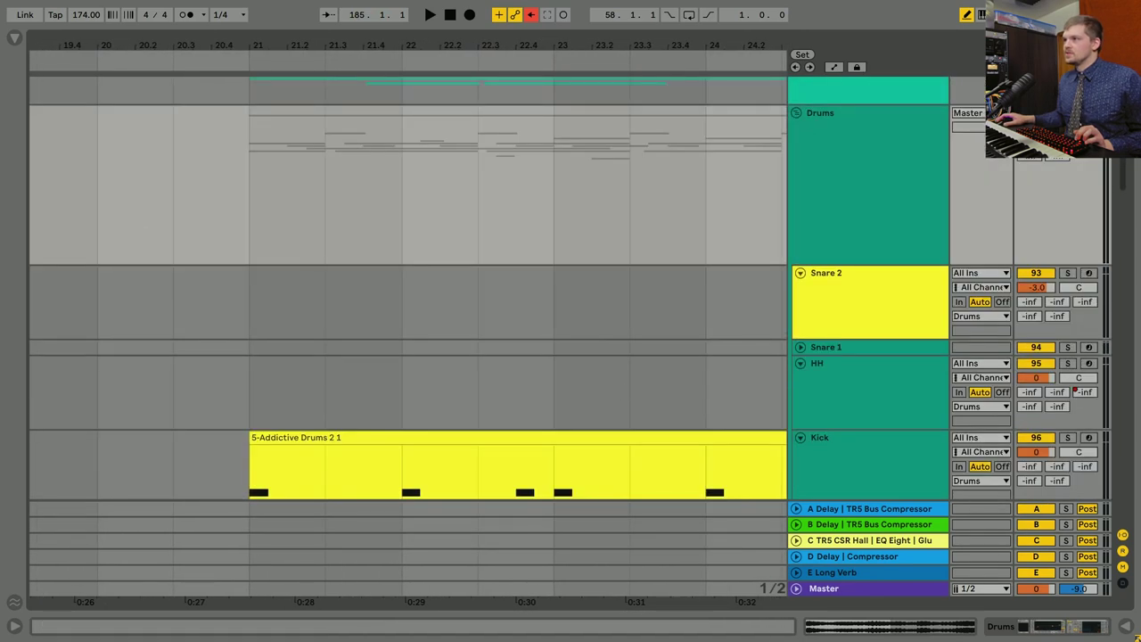
Set the insert mark at 21.1.1 on track 104 Audio and play the intro's layered percussion.
drag(556, 416, 544, 173)
drag(526, 307, 517, 73)
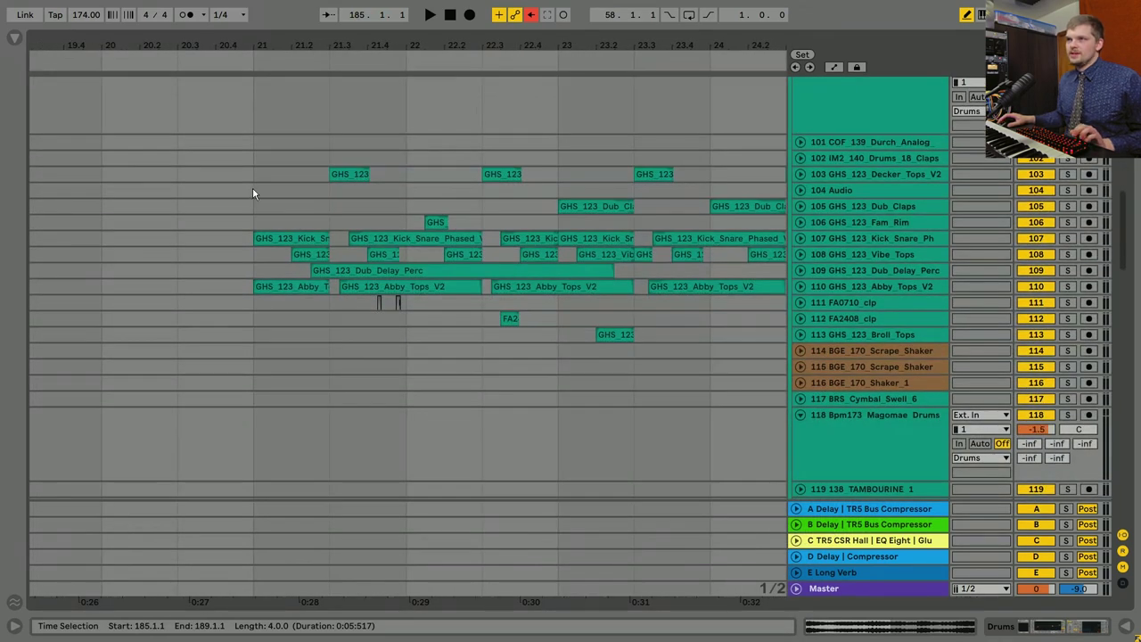
click(253, 189)
key(space)
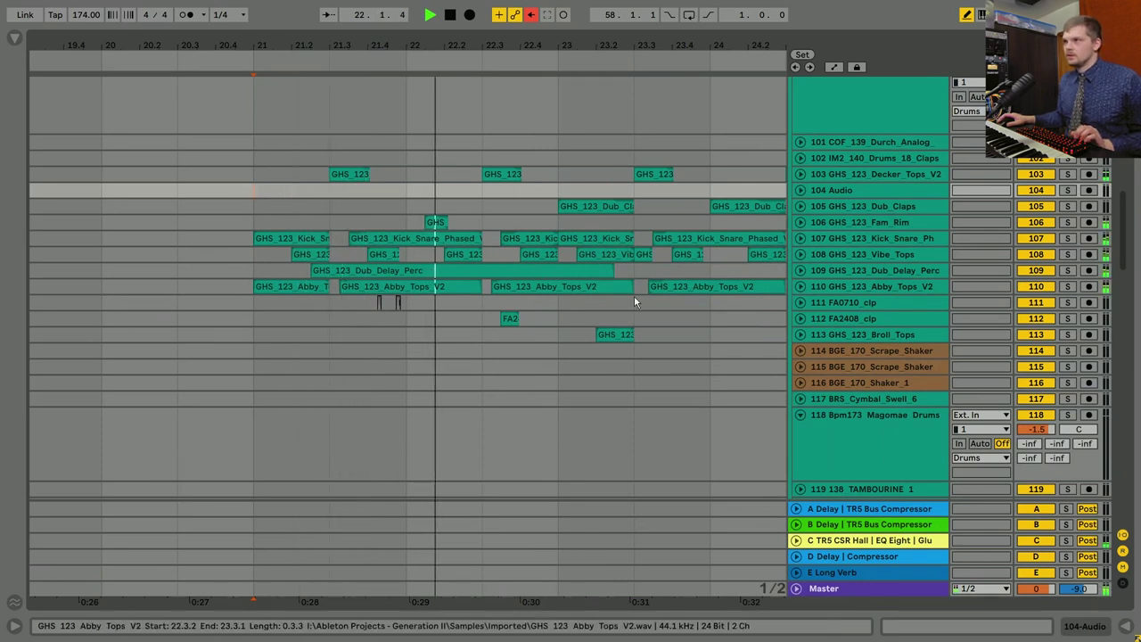
Set the insert mark at 21.1.1 on 71 JML_G_Atmos_7 in the Pads group and play the intro's pads.
drag(650, 301, 275, 374)
scroll(280, 372, down, 3)
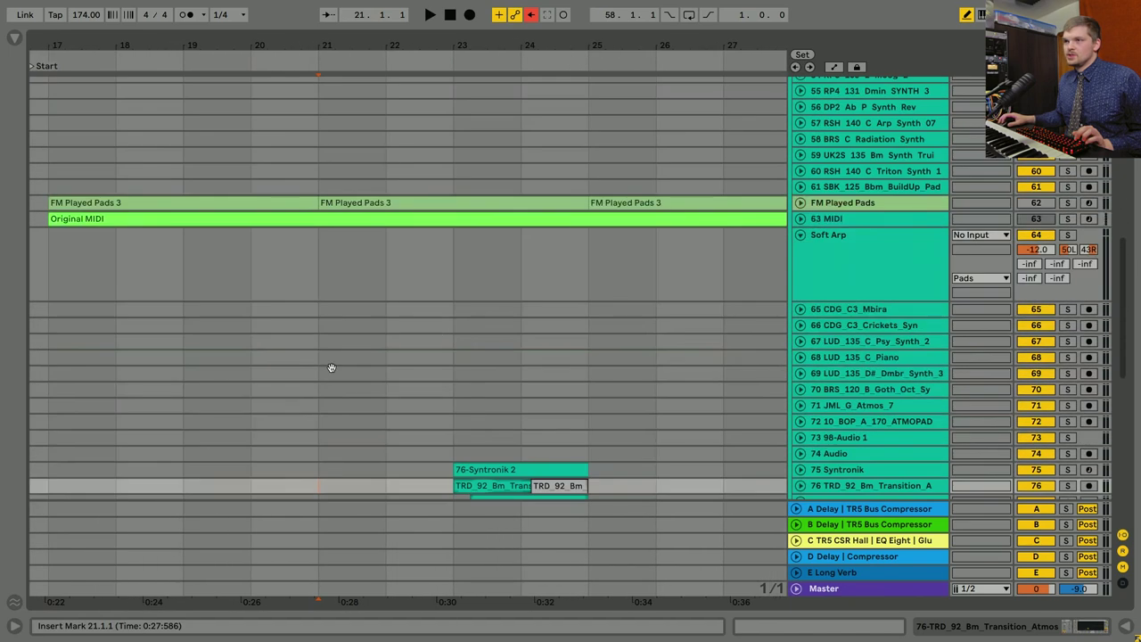
click(319, 408)
key(space)
Follow the intro's arp, atmosphere and GTFX clips from bar 21 during playback, and stop it shortly after bar 30.
scroll(441, 446, down, 5)
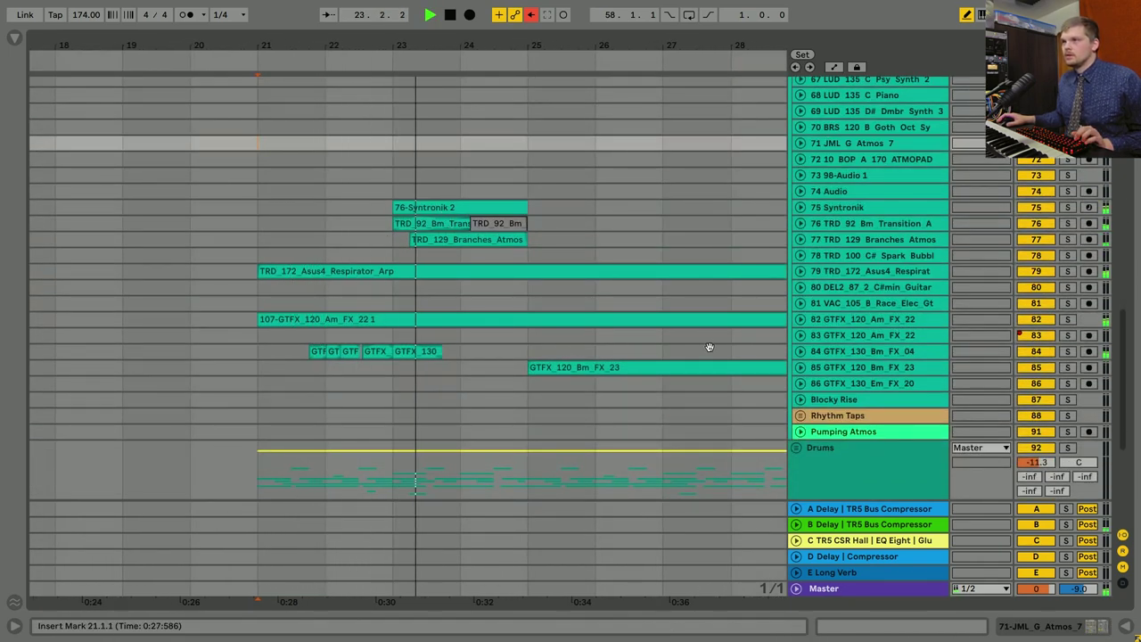
scroll(473, 254, right, 10)
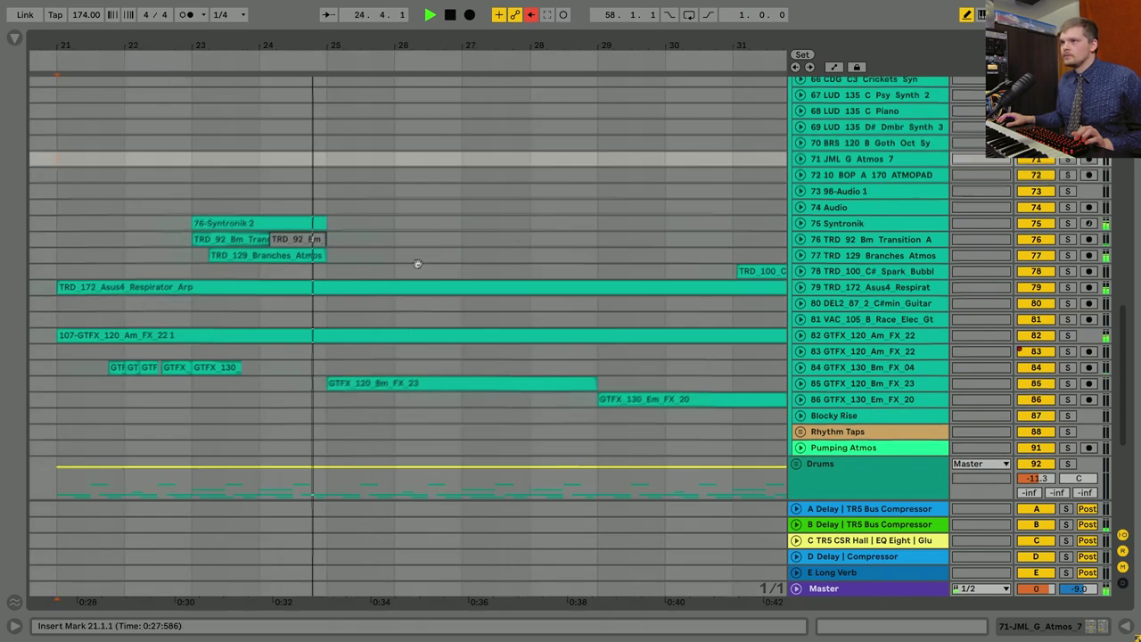
scroll(514, 255, up, 2)
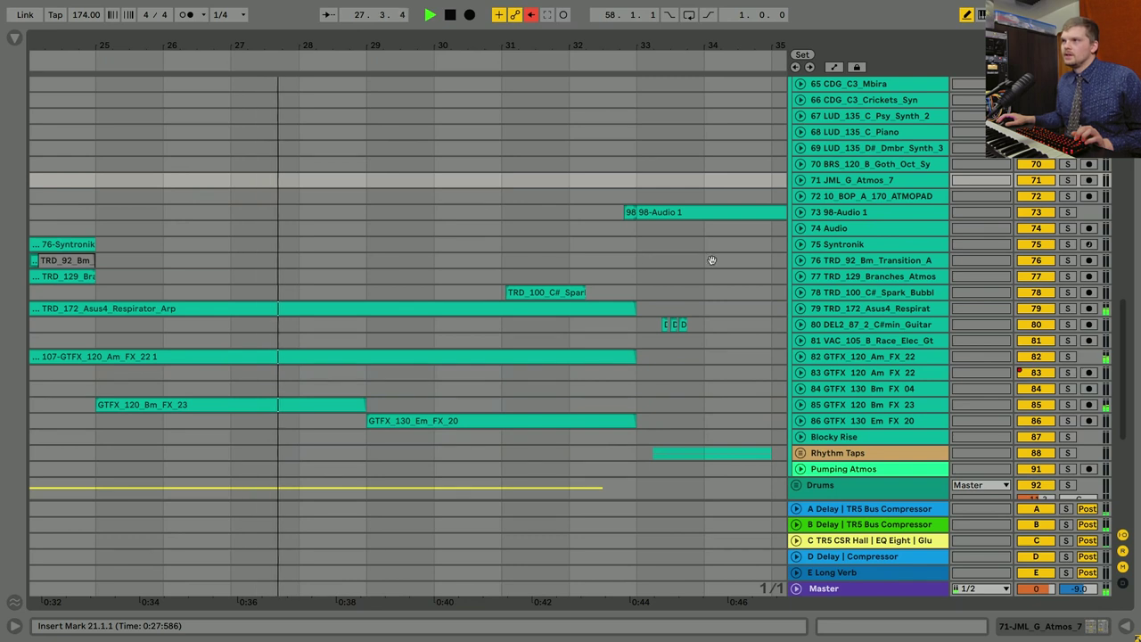
drag(712, 260, 469, 318)
drag(555, 308, 699, 272)
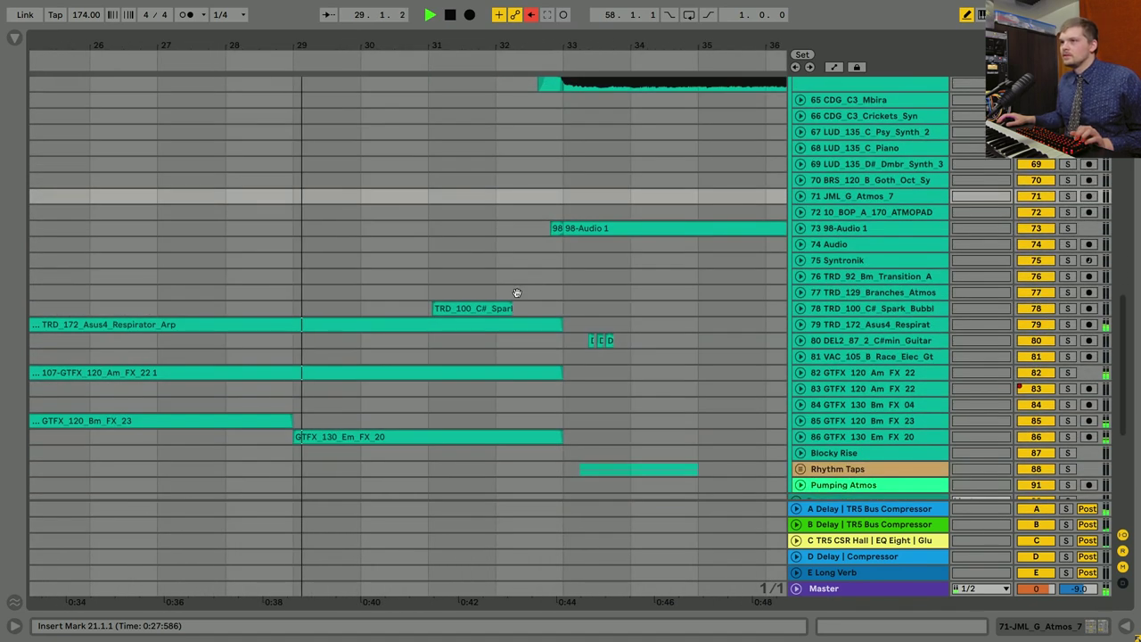
scroll(520, 300, down, 4)
key(space)
Unfold the Rhythm Taps group and examine its 114-Audio and 115-Audio clips between bars 33 and 41.
drag(499, 169, 439, 338)
drag(536, 423, 499, 134)
drag(478, 240, 509, 354)
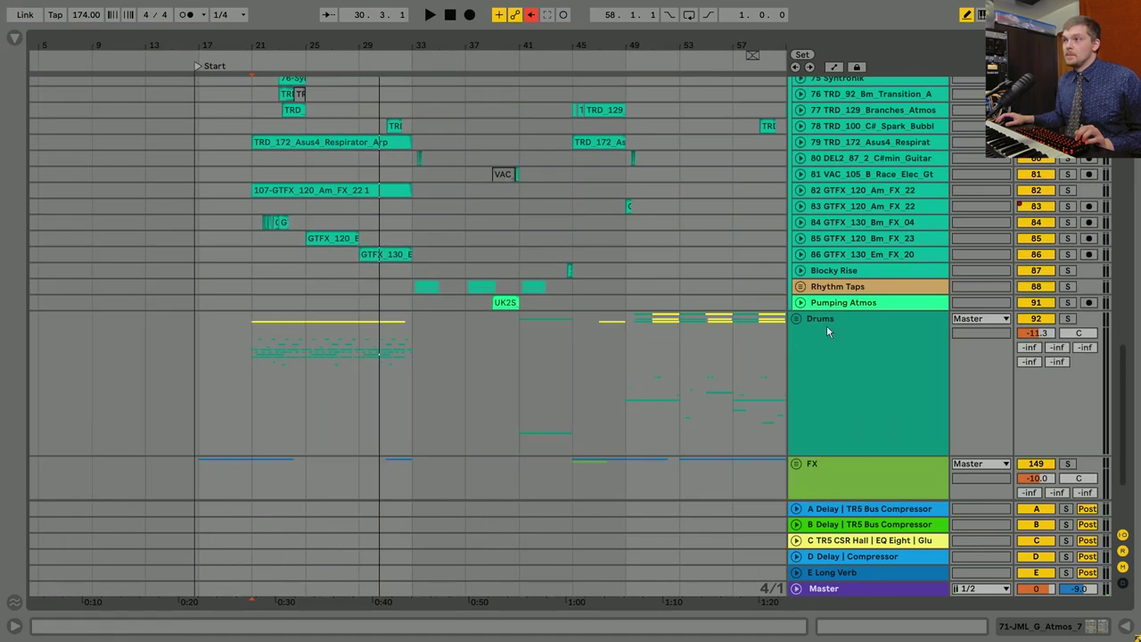
click(799, 288)
key(plus)
key(plus)
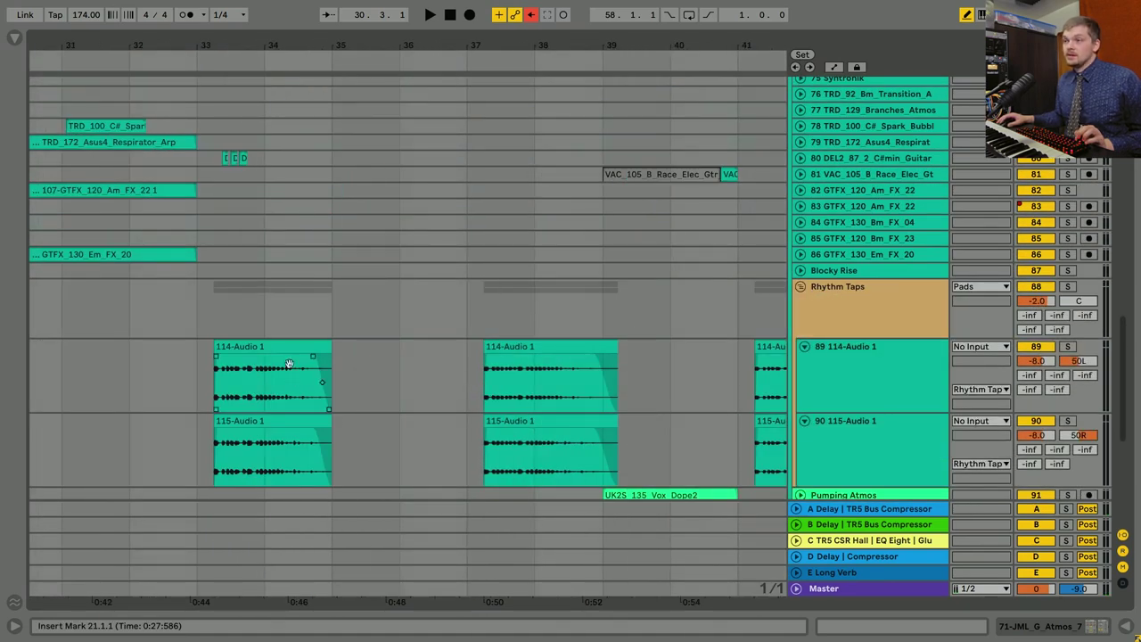
scroll(333, 207, up, 10)
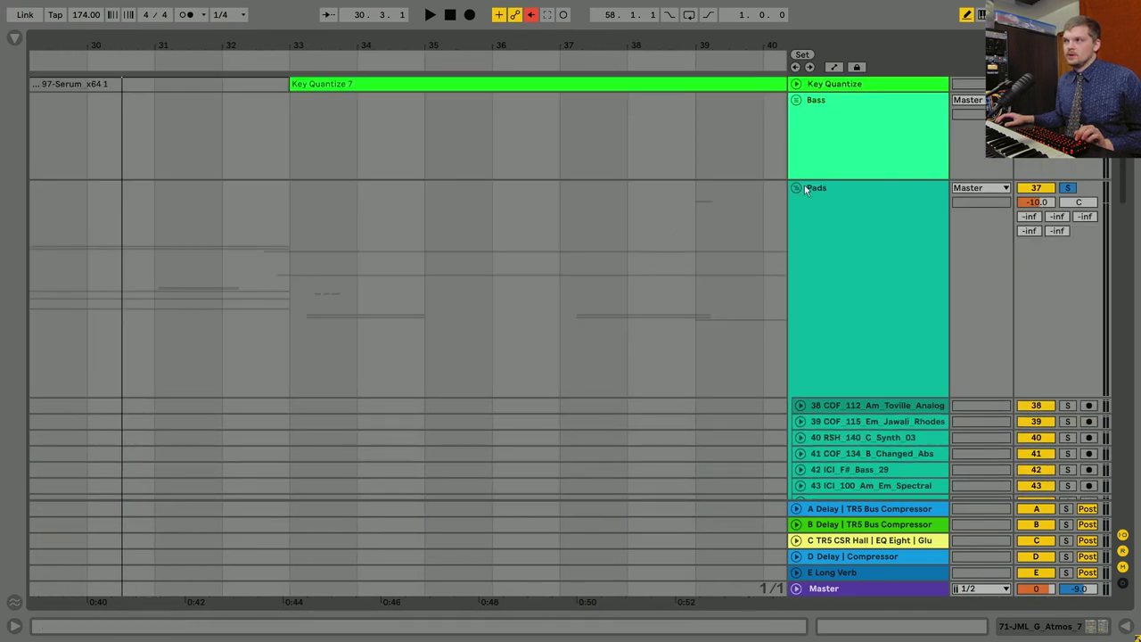